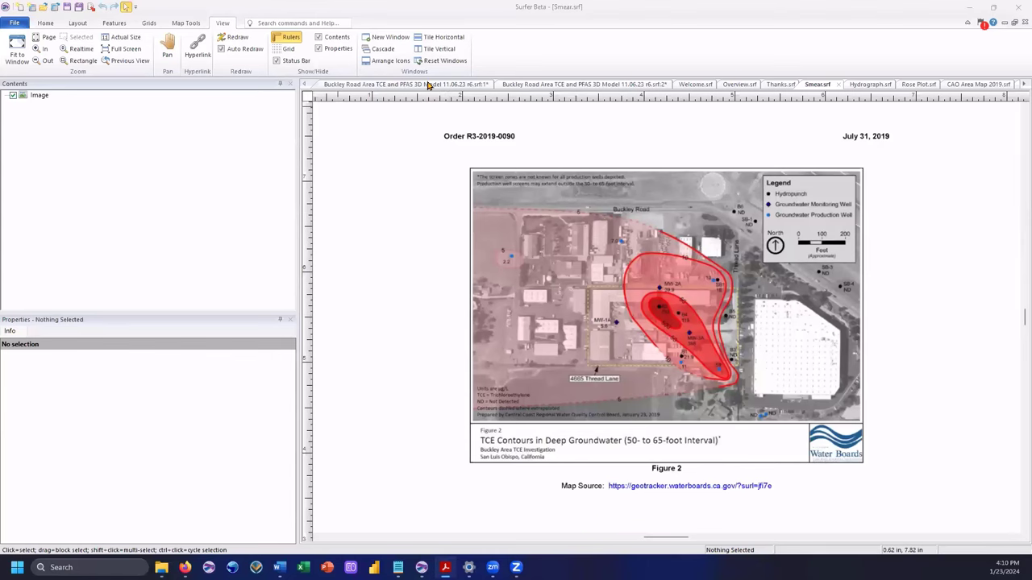
- Switch to the first view of the Buckley Road Area TCE and PFAS 3D Model 11.06.23 r6 file and enlarge the plume area
left_click(429, 85)
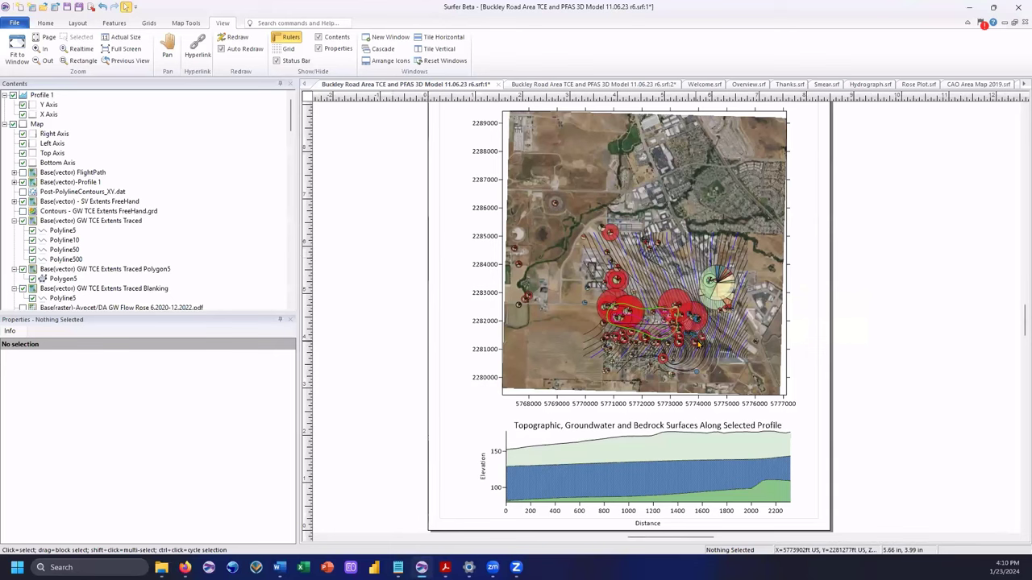
scroll(699, 342, "up", 2)
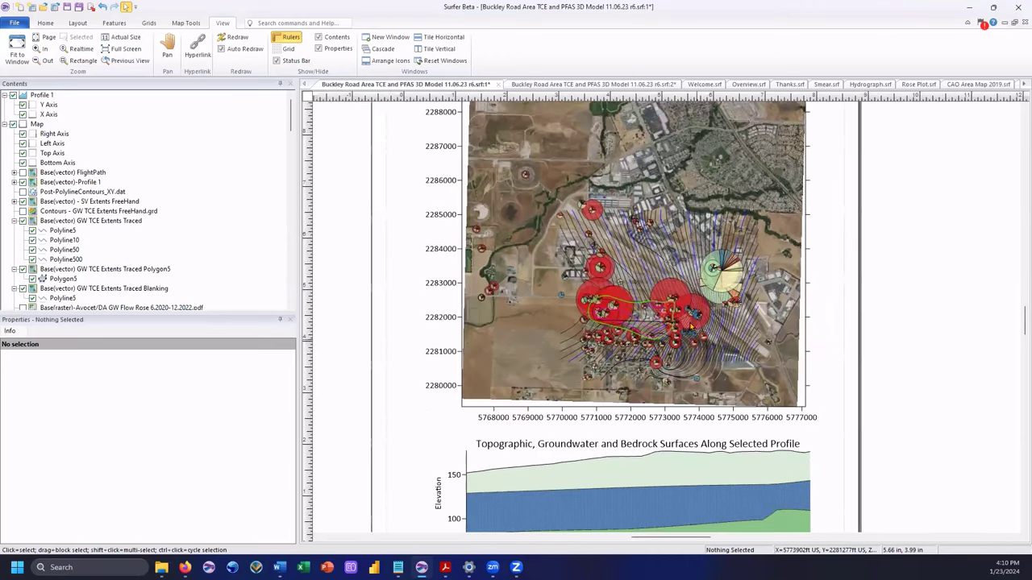
scroll(691, 326, "up", 3)
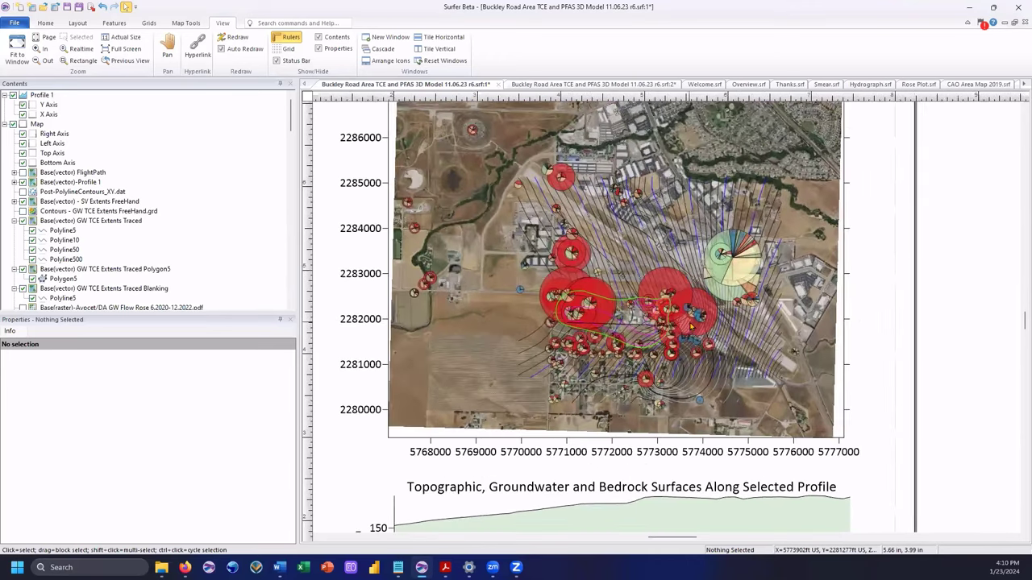
scroll(691, 325, "up", 2)
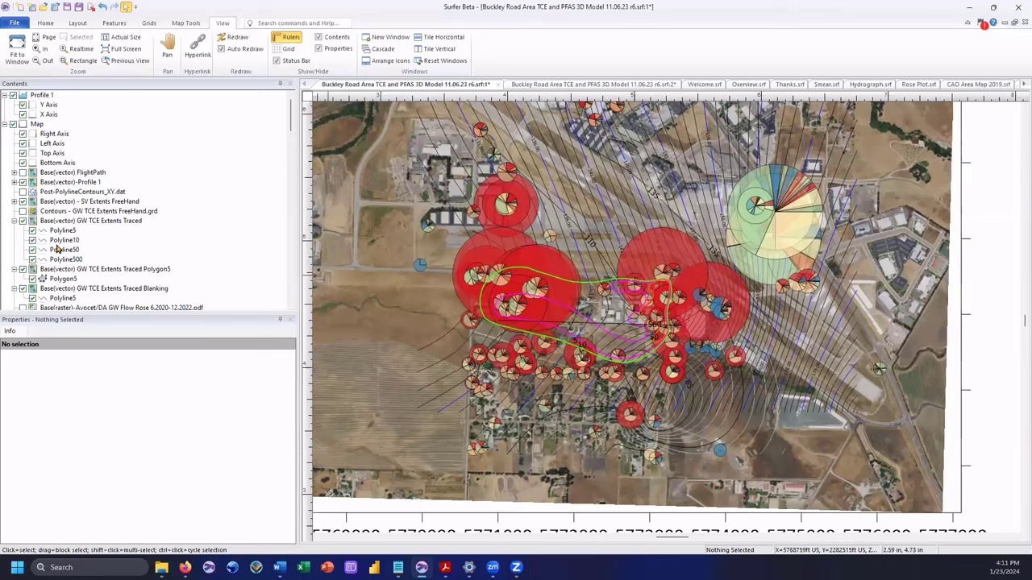
- Set the opacity of the PFAS Pie Chart Data 11.01.23 r1 Seds 0 Ft Ana Conc layer to 0 %
scroll(118, 223, "down", 1)
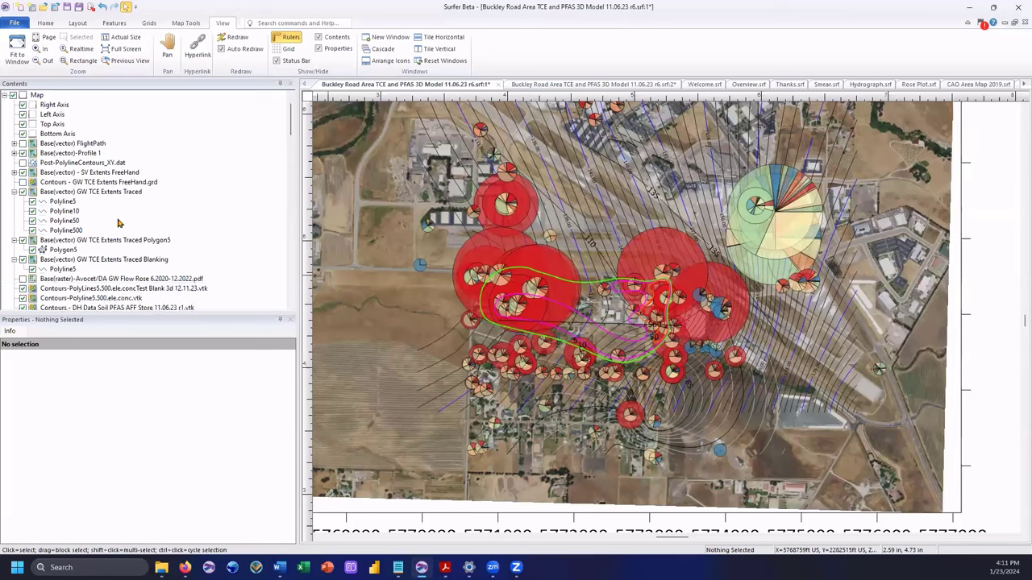
scroll(119, 225, "down", 3)
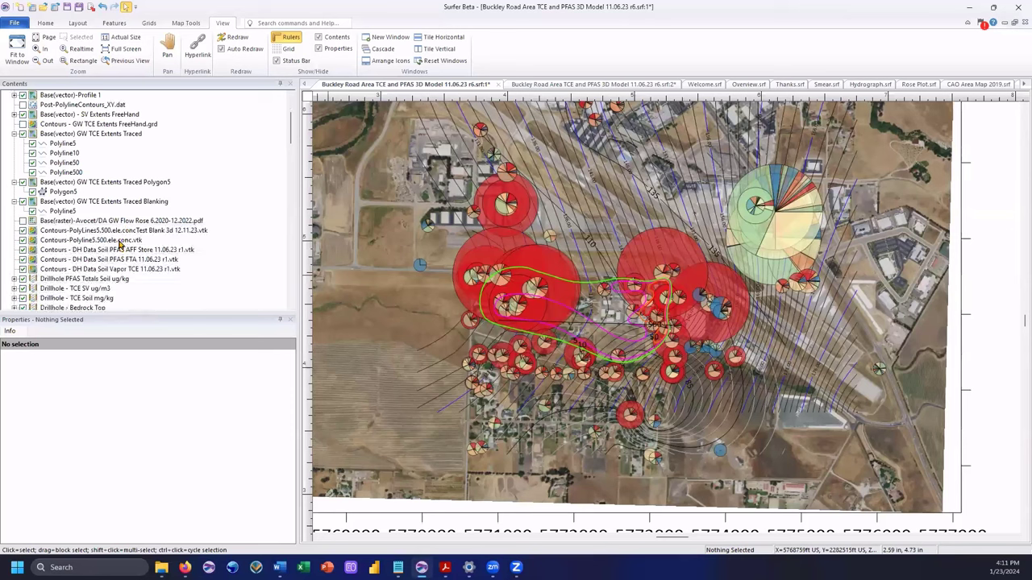
scroll(123, 239, "down", 3)
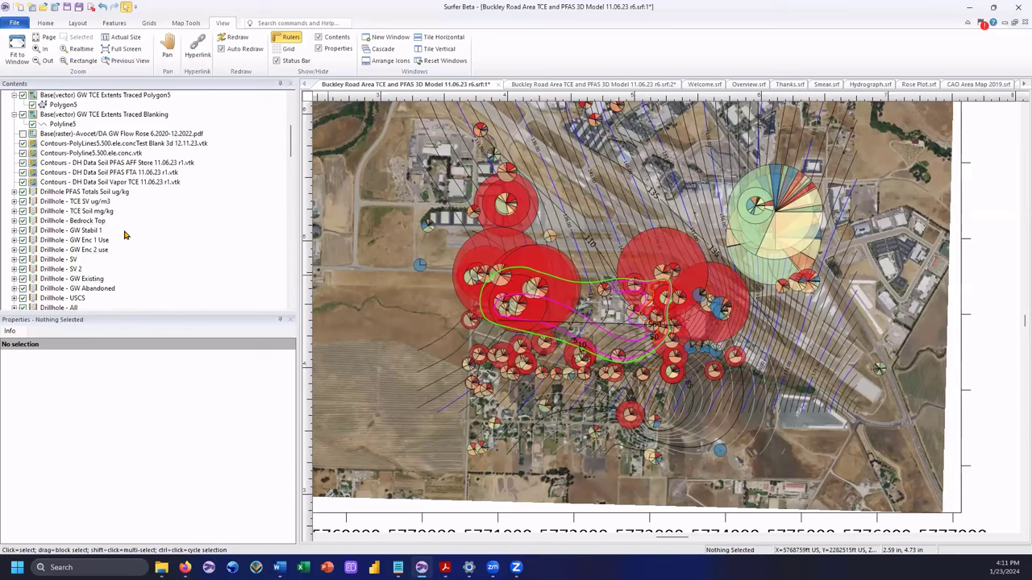
scroll(121, 238, "down", 5)
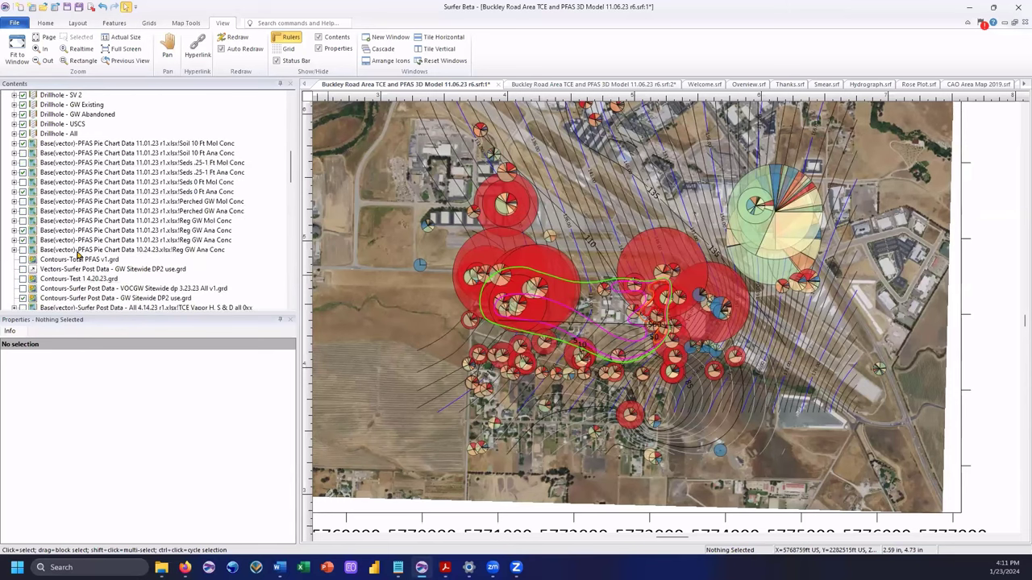
left_click(77, 250)
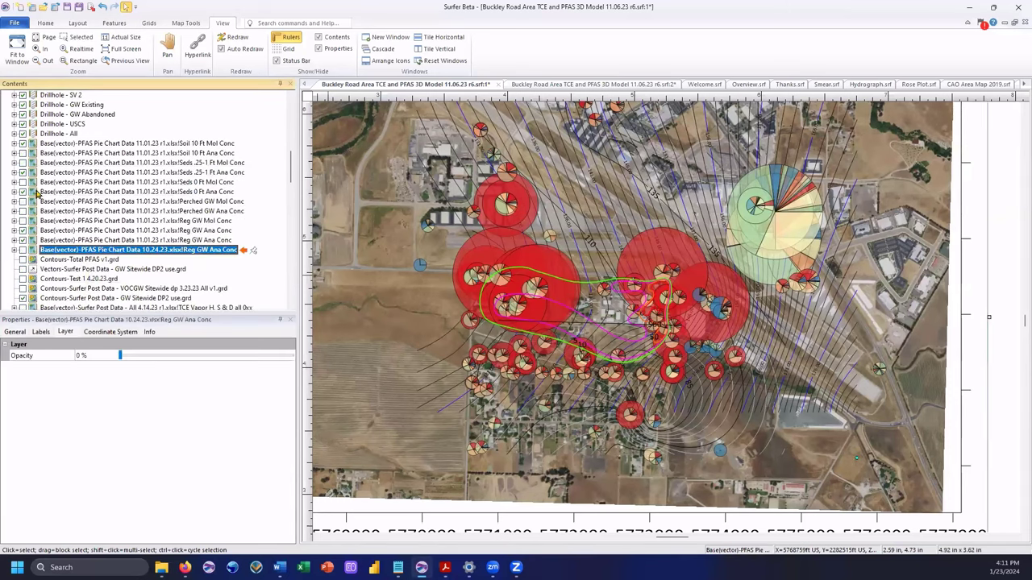
left_click(45, 143)
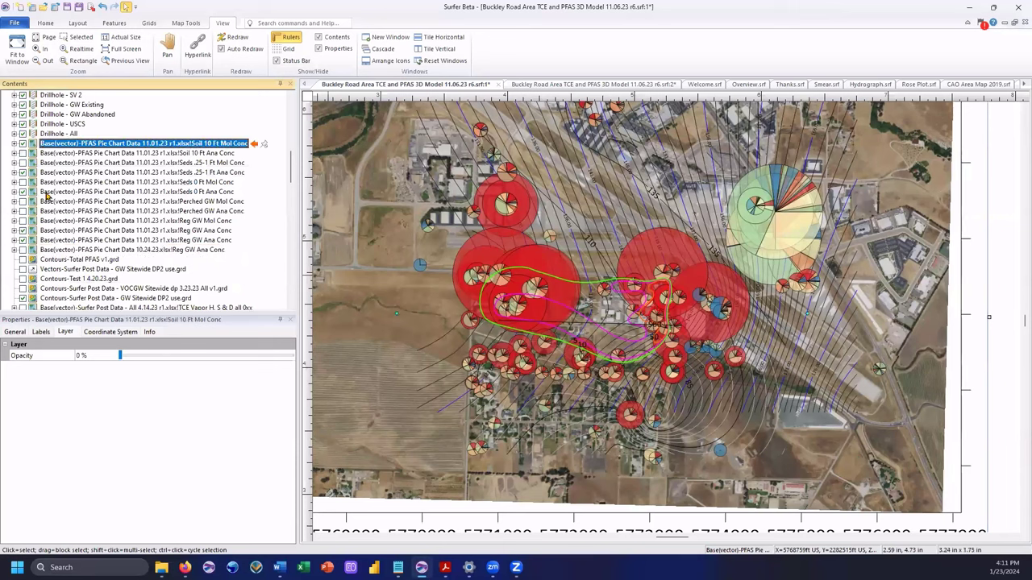
left_click(46, 193)
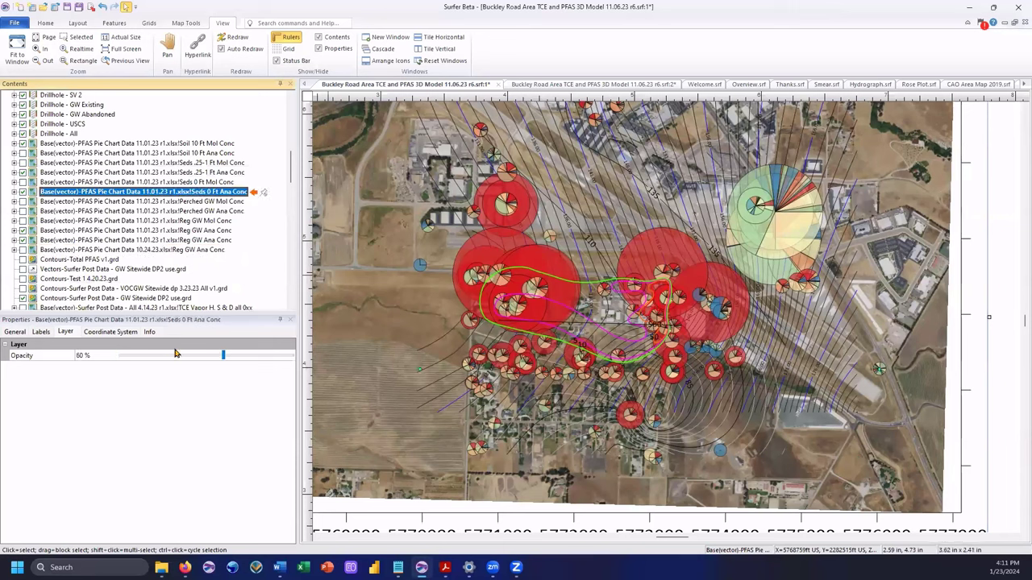
left_click(118, 357)
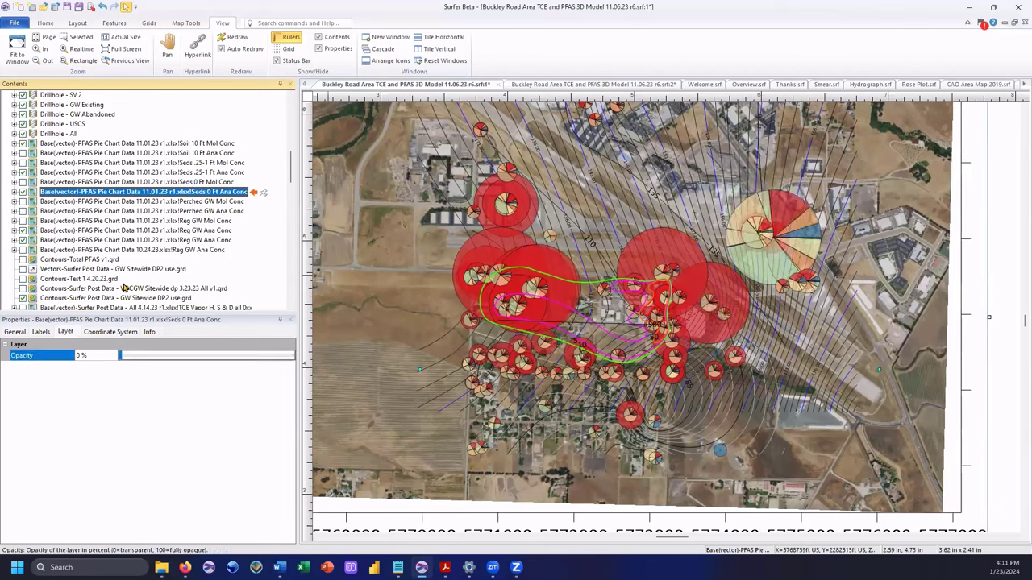
- Set the opacity of the lower of the two visible 11.01.23 r1 Reg GW Ana Conc pie chart layers to 0 %
scroll(90, 243, "down", 1)
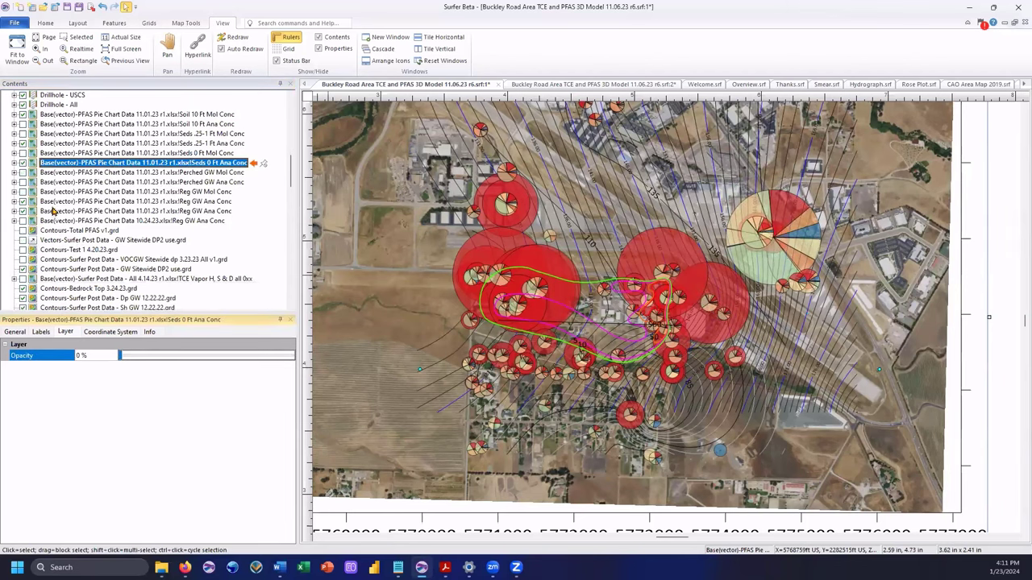
left_click(56, 201)
left_click(59, 211)
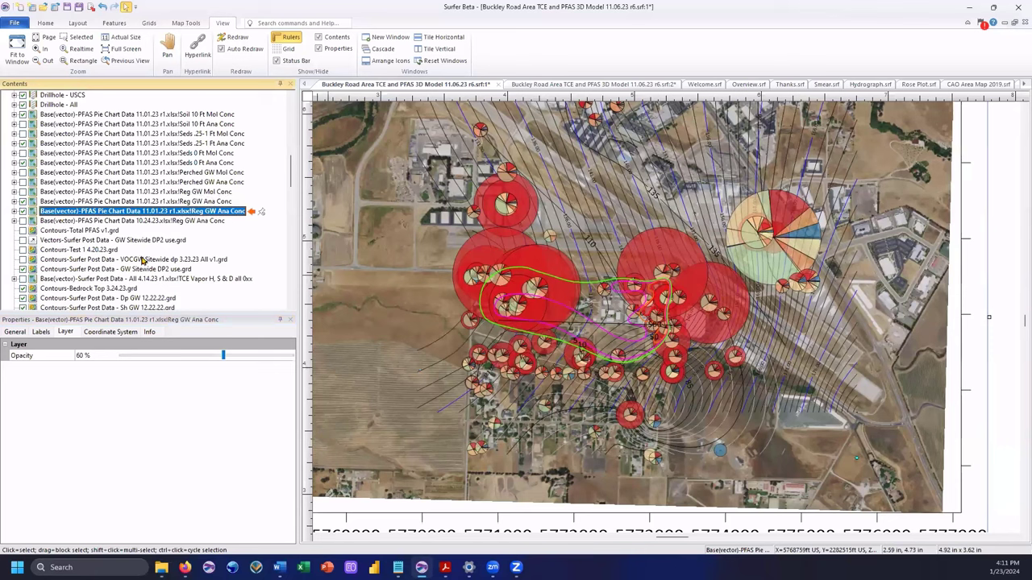
left_click_drag(223, 357, 120, 356)
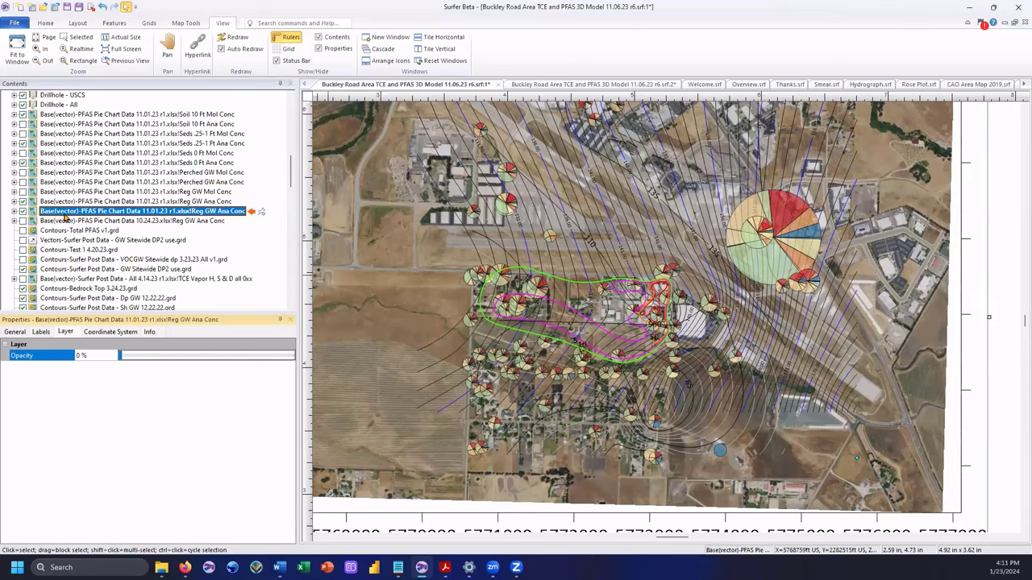
- Set the opacity of the upper visible 11.01.23 r1 Reg GW Ana Conc pie chart layer to 0 %
scroll(277, 274, "down", 2)
scroll(279, 282, "down", 15)
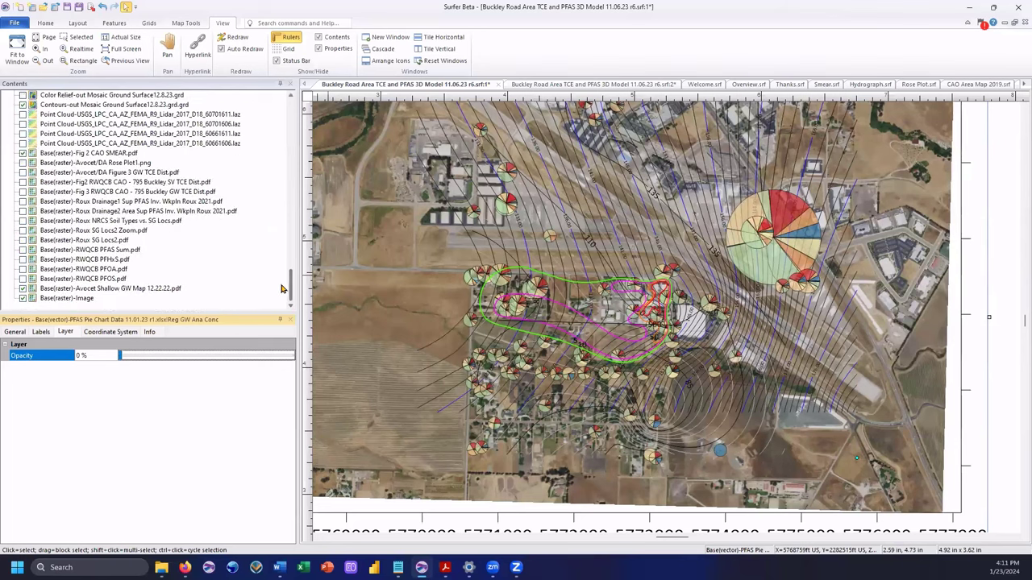
scroll(282, 286, "up", 10)
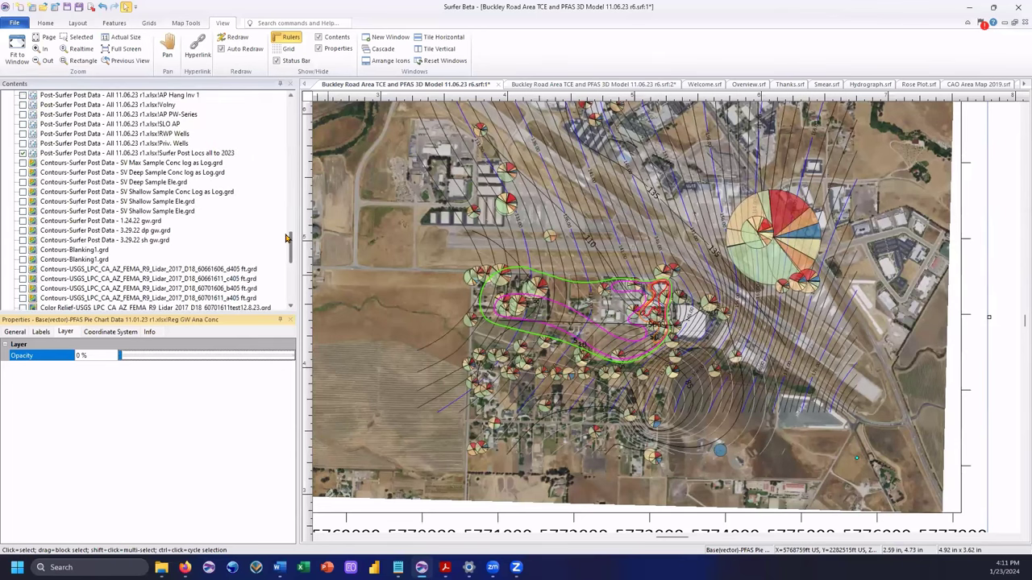
scroll(286, 232, "up", 2)
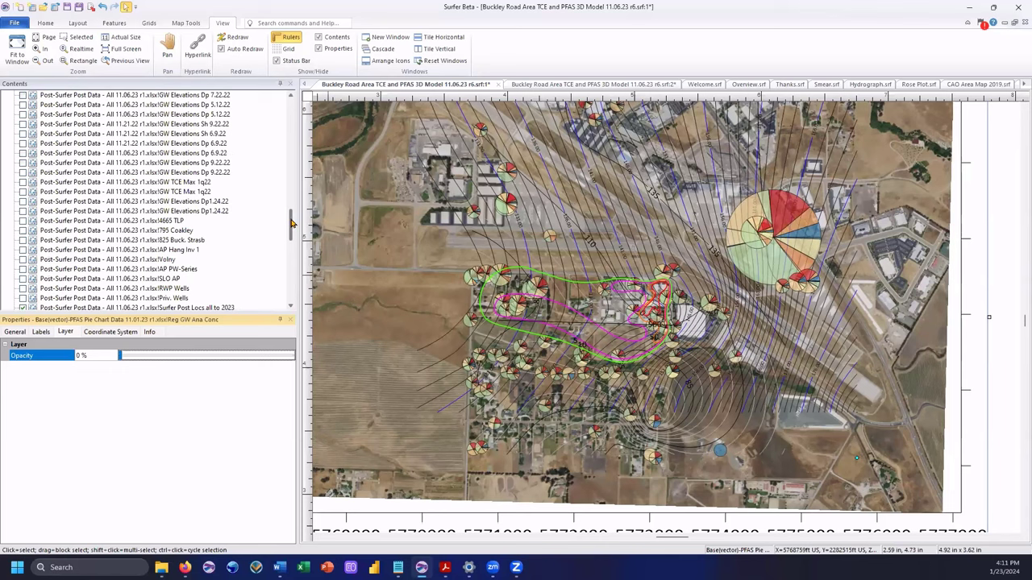
left_click_drag(292, 224, 289, 189)
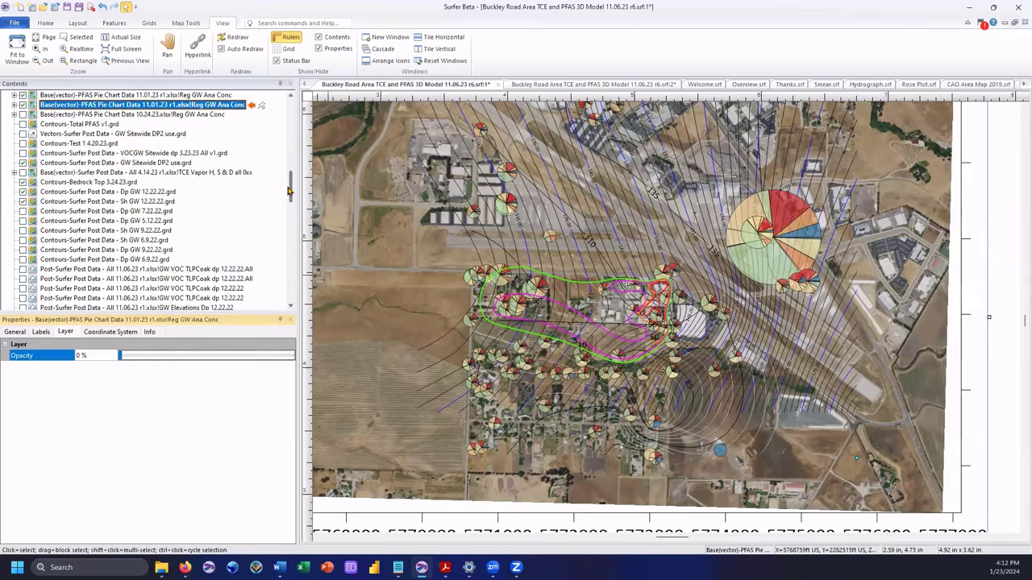
scroll(169, 179, "up", 1)
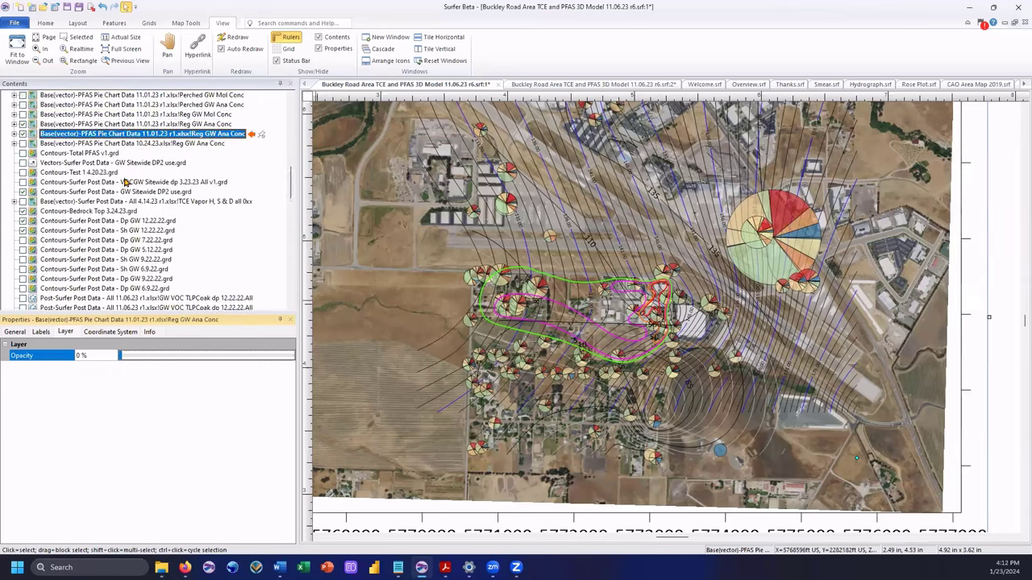
scroll(125, 182, "up", 1)
left_click(73, 173)
left_click(61, 155)
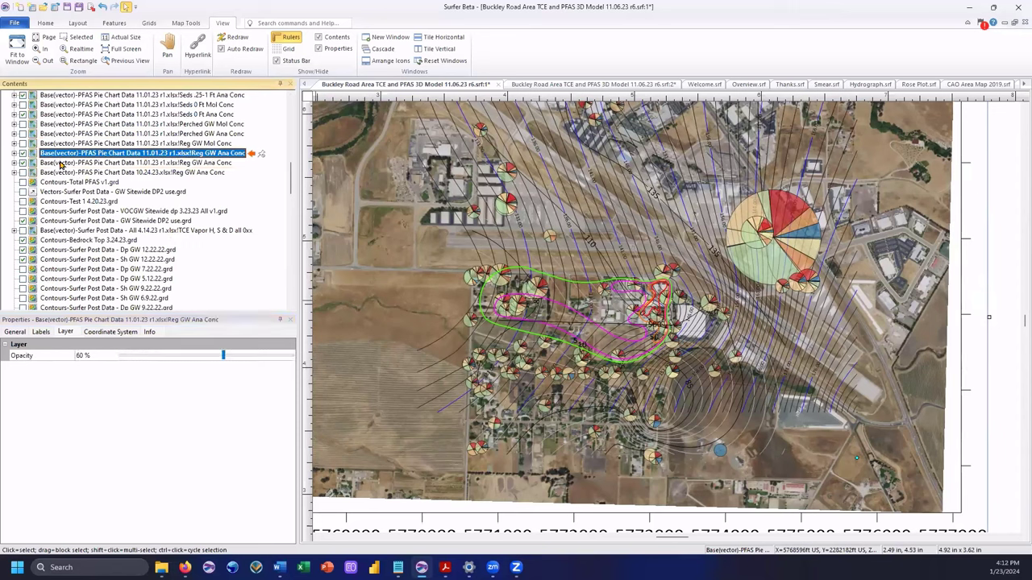
left_click(118, 356)
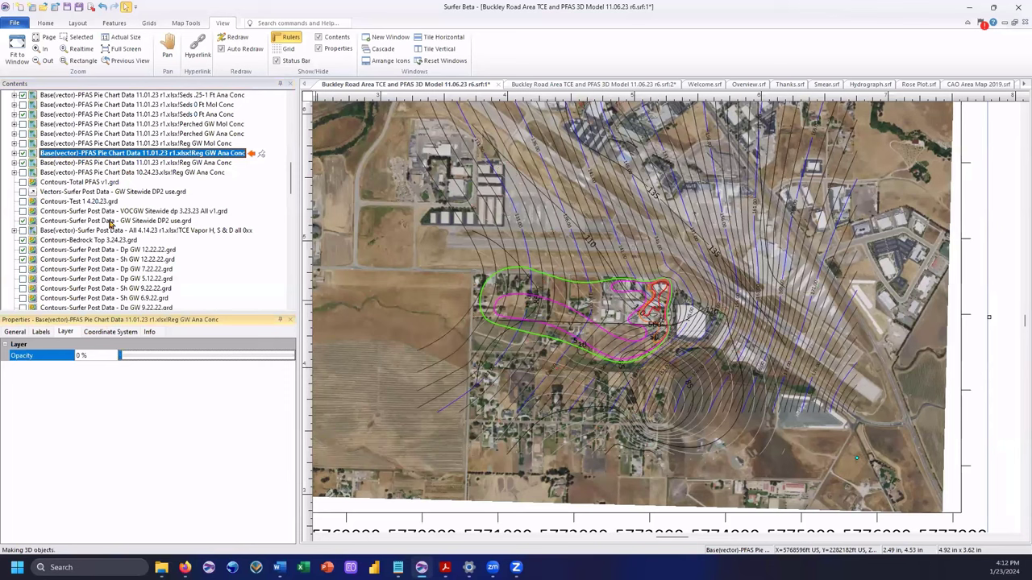
- Look through the remaining map layers and check the opacity of both visible Reg GW Ana Conc pie chart layers
scroll(166, 249, "down", 10)
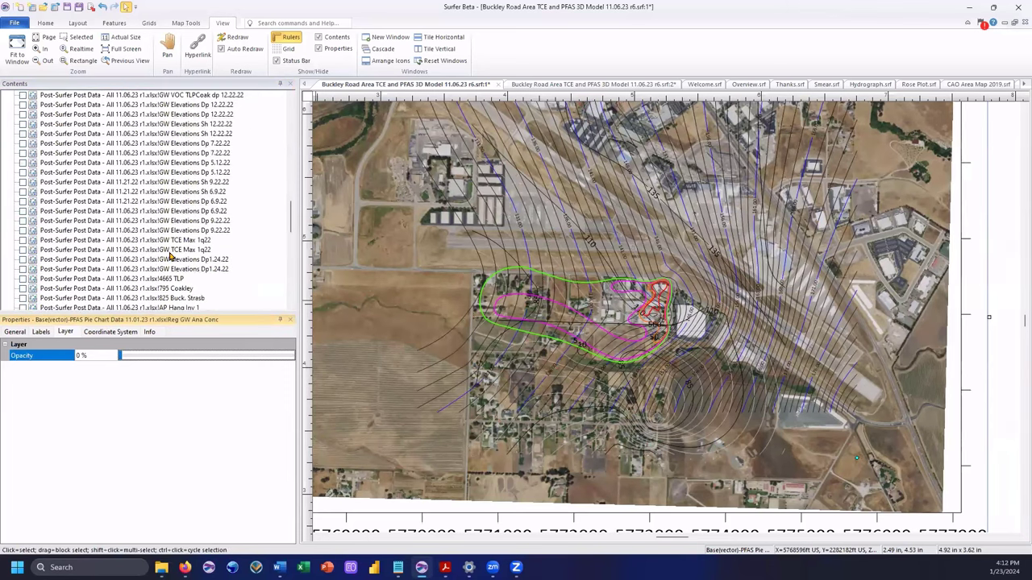
scroll(170, 256, "down", 5)
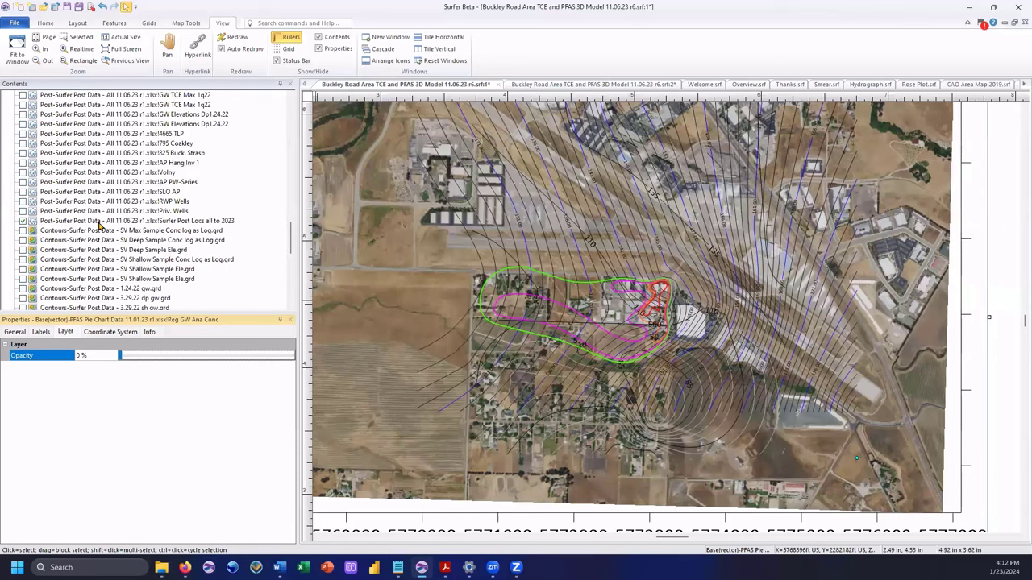
scroll(127, 264, "down", 7)
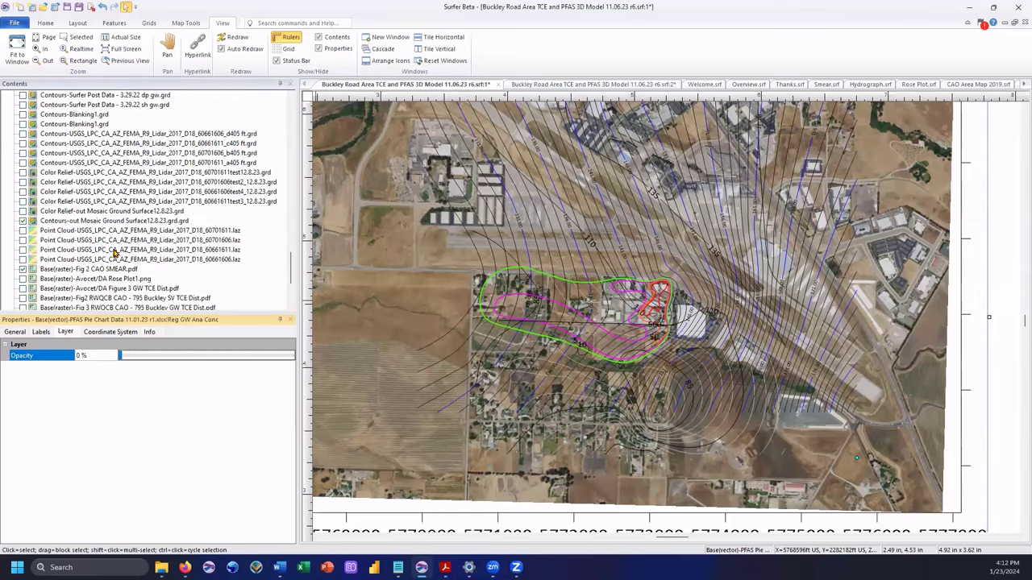
scroll(121, 254, "down", 3)
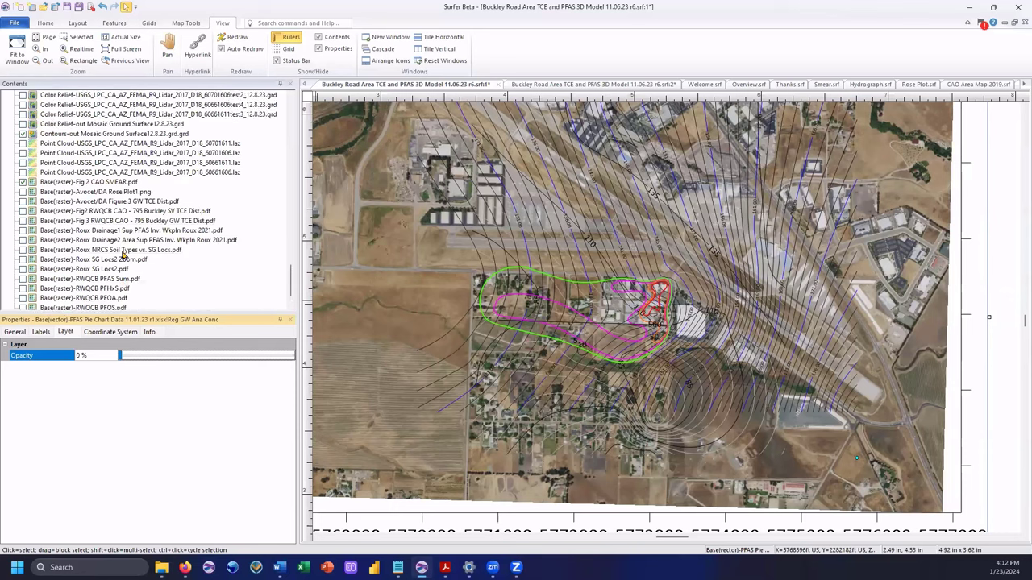
scroll(99, 230, "up", 8)
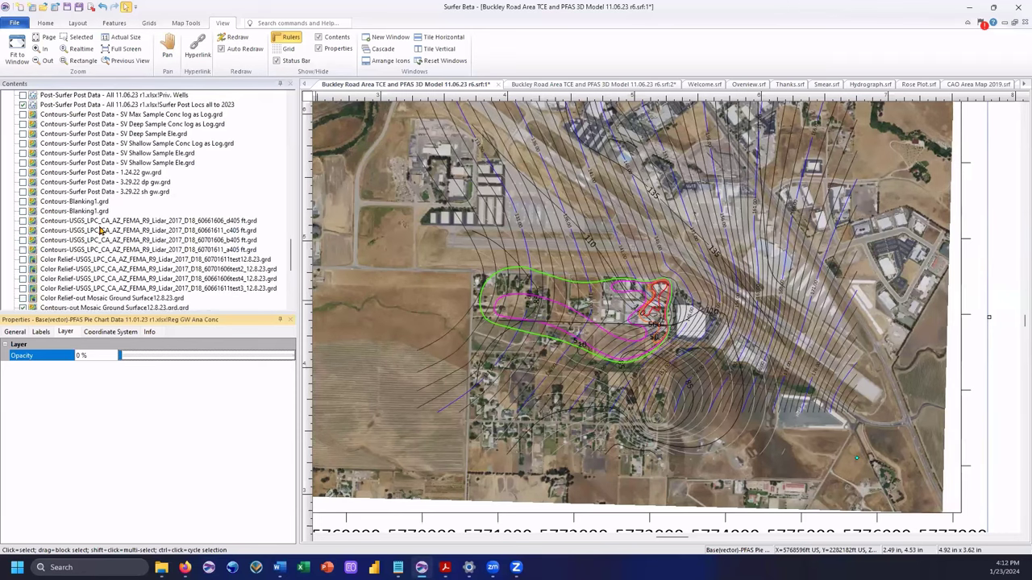
scroll(100, 229, "up", 7)
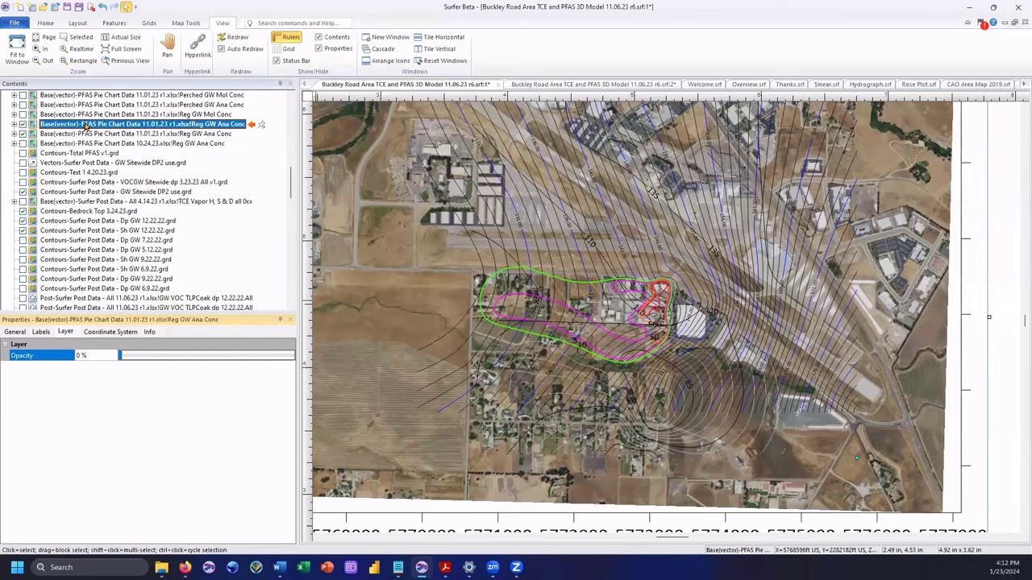
left_click(88, 127)
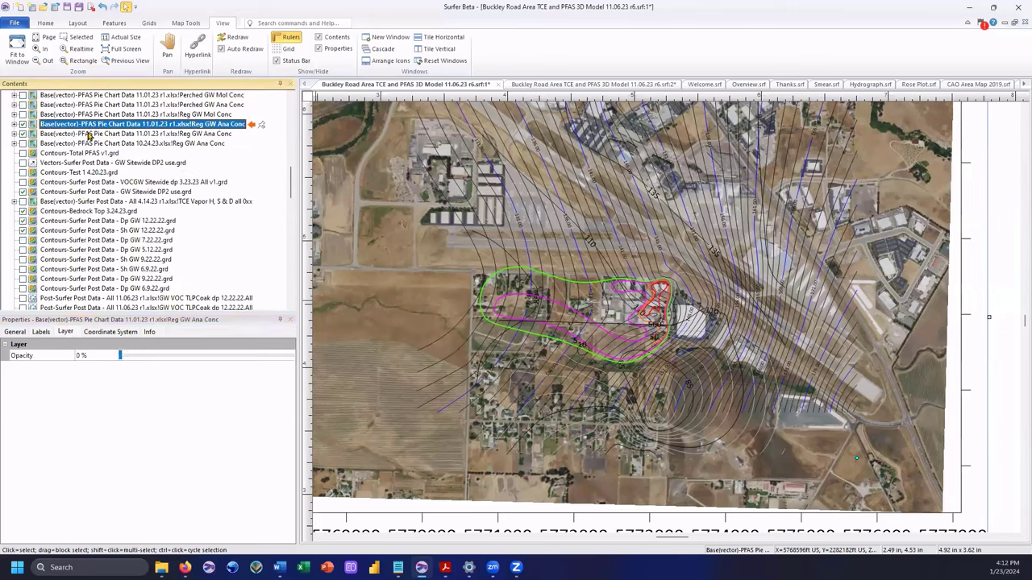
left_click(81, 136)
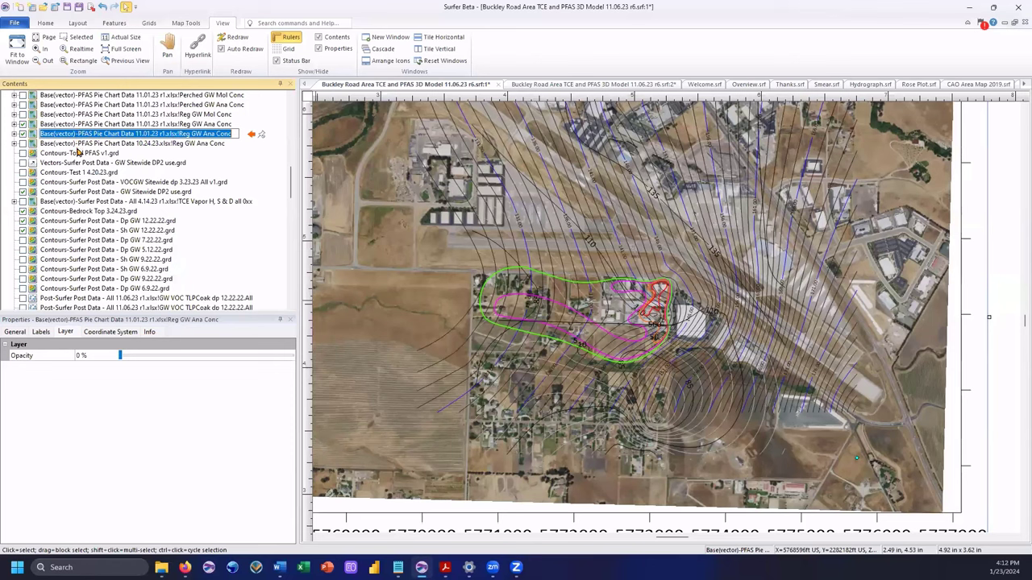
key("Escape")
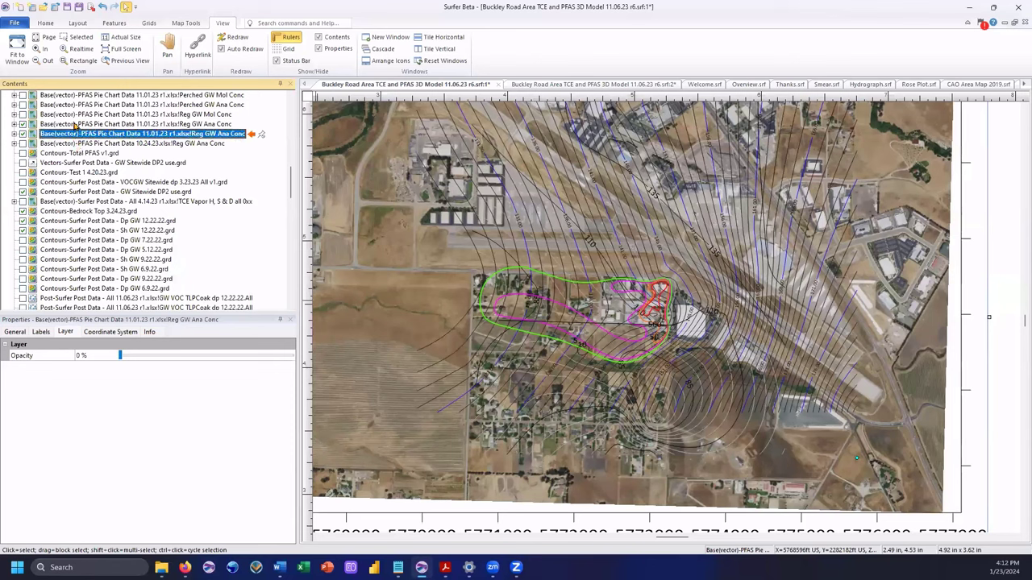
- Check the opacity of the Dp GW 12.22.22 contours and the Mosaic Ground Surface12.8.23 contours layers
scroll(131, 258, "down", 2)
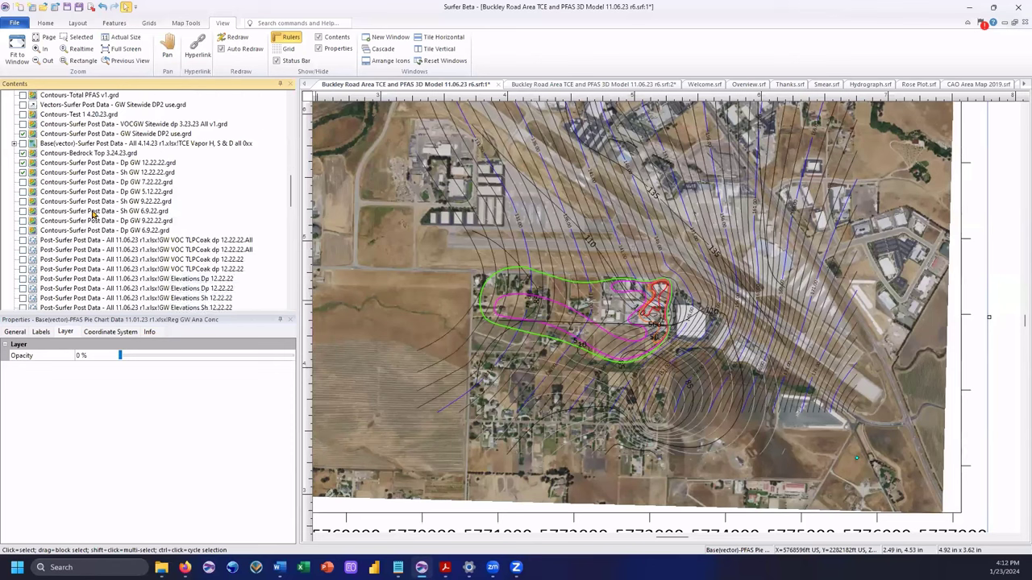
left_click(75, 164)
scroll(97, 275, "down", 9)
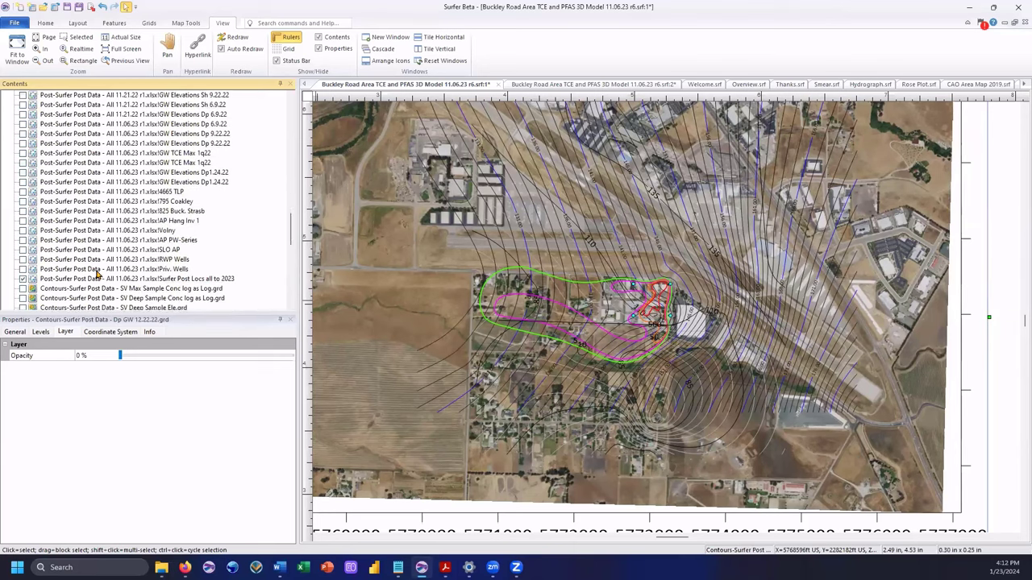
scroll(97, 274, "down", 7)
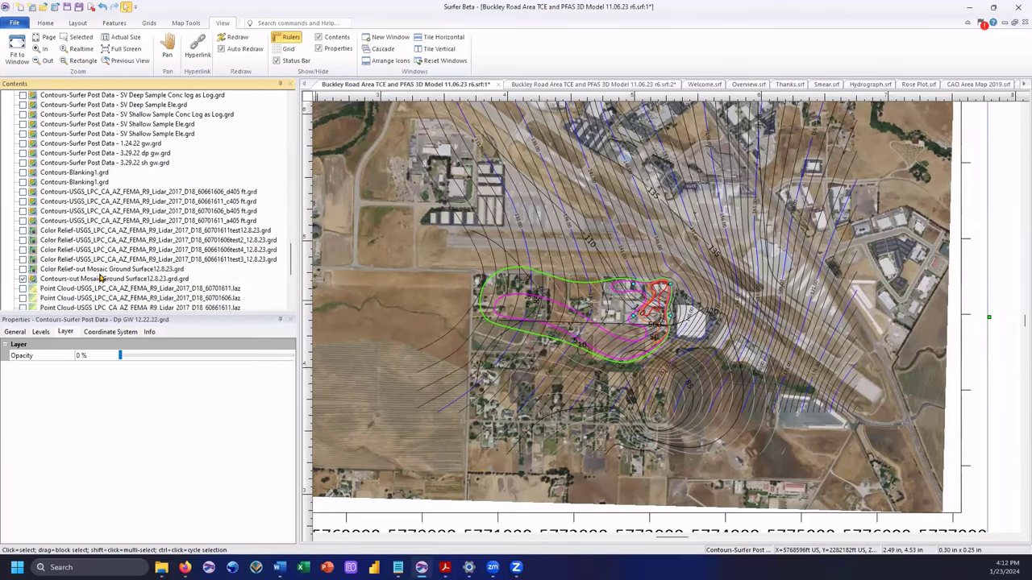
left_click(87, 279)
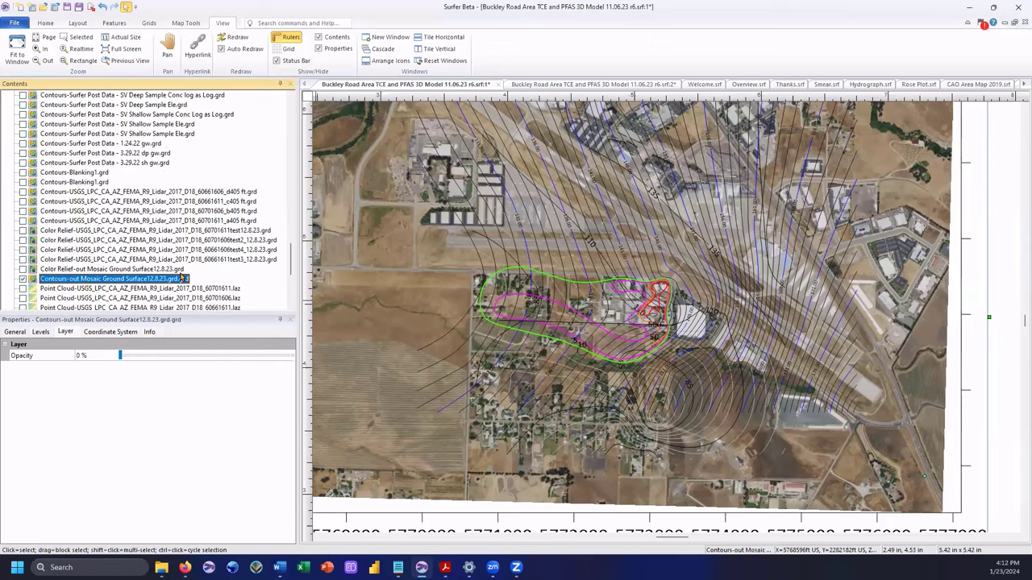
- Look through the map's layer list, from the traced GW TCE extents and drillhole layers down to the posted sample data and contours
scroll(186, 270, "up", 10)
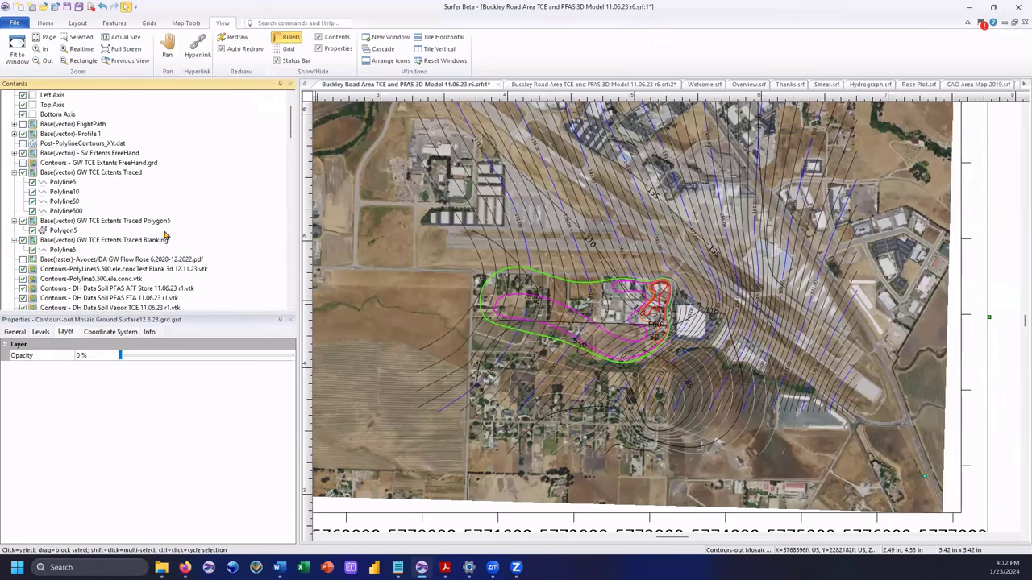
scroll(164, 234, "down", 1)
scroll(32, 235, "down", 1)
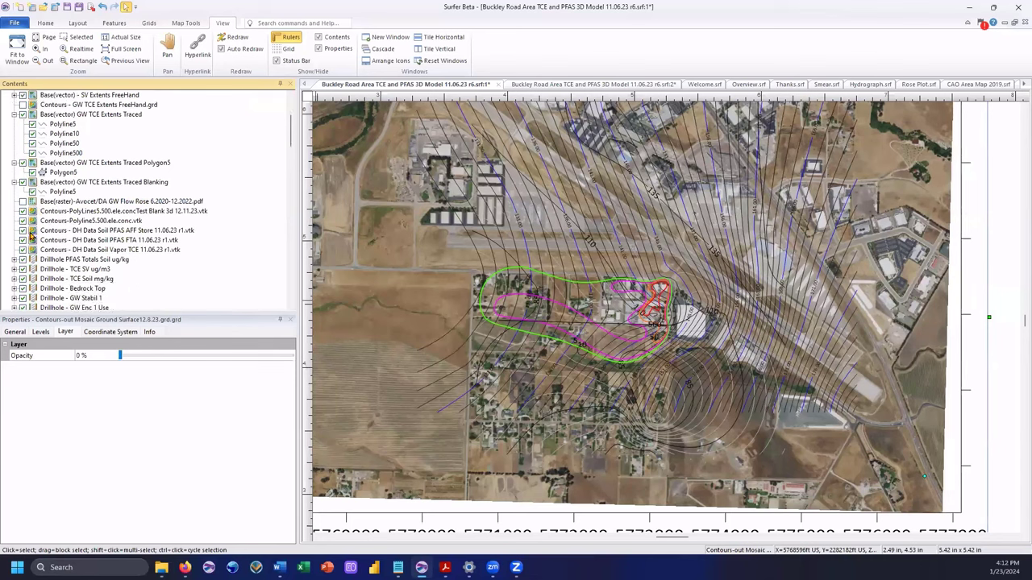
scroll(34, 260, "down", 1)
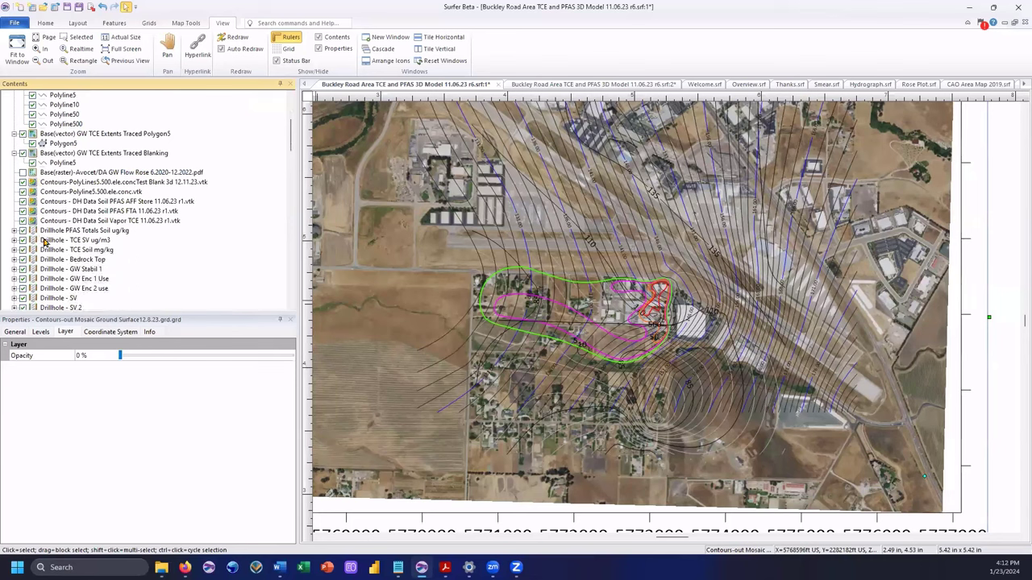
scroll(70, 234, "up", 2)
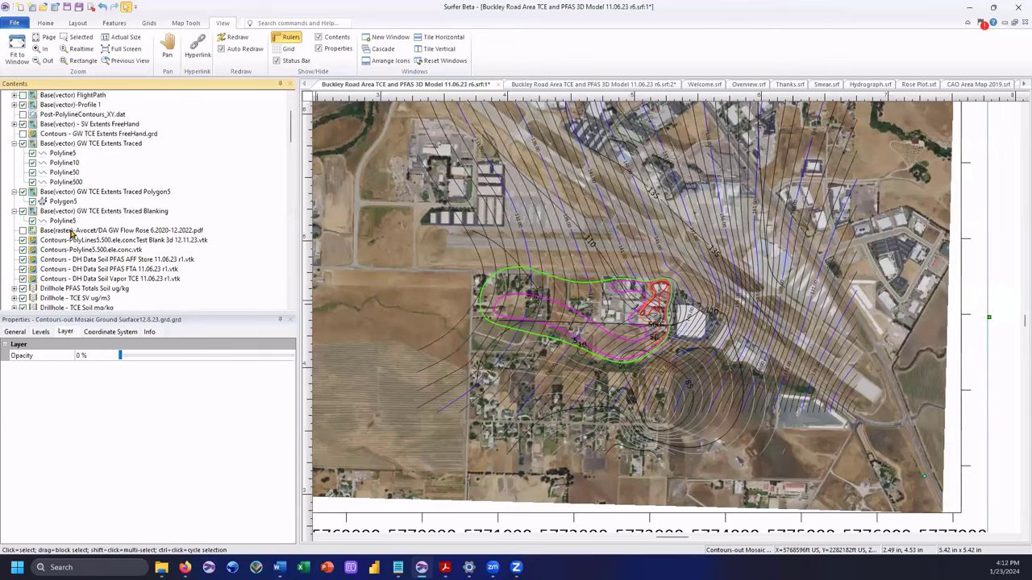
scroll(71, 233, "up", 1)
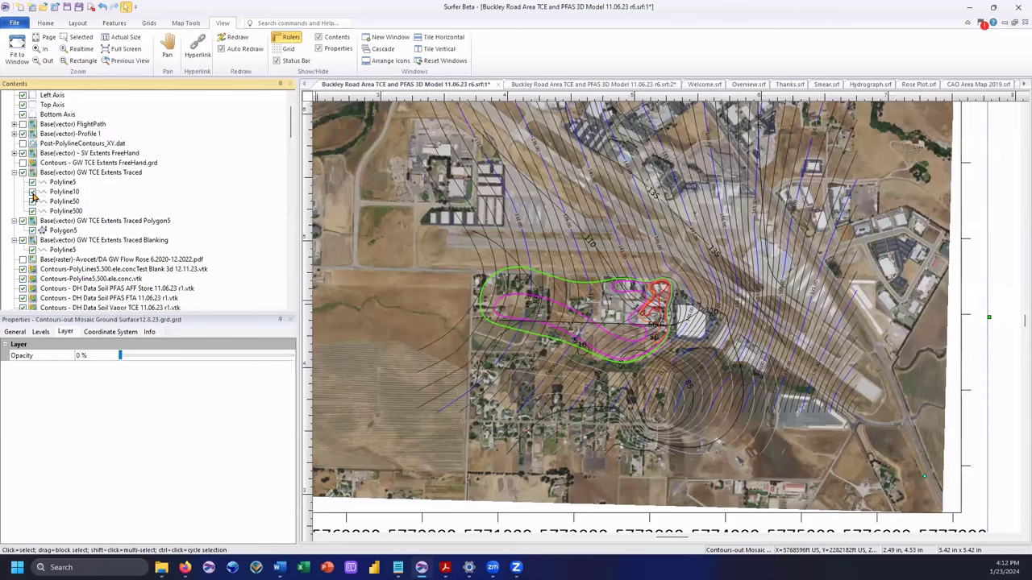
scroll(40, 197, "down", 1)
scroll(155, 255, "down", 10)
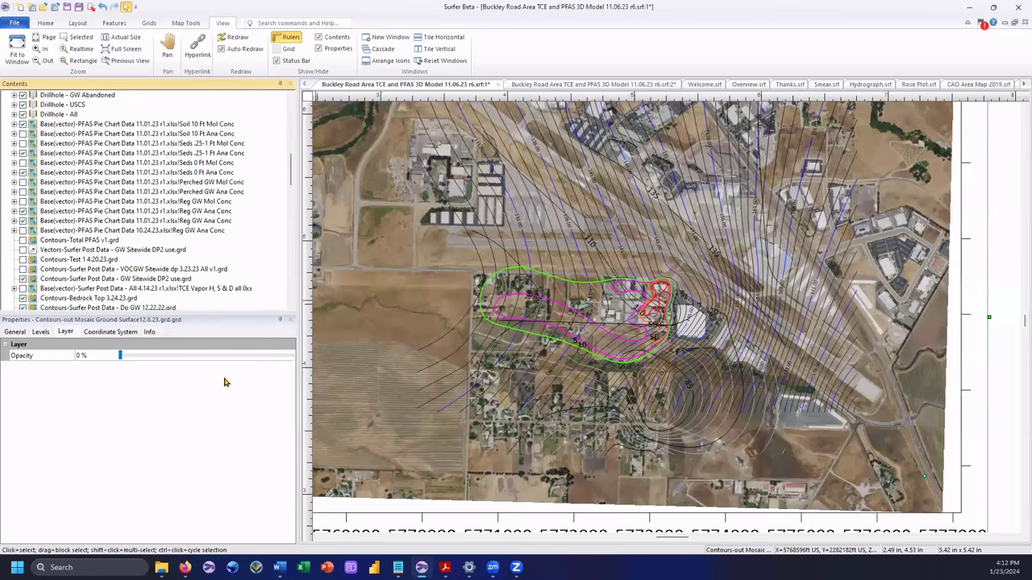
scroll(193, 299, "down", 6)
scroll(172, 295, "down", 7)
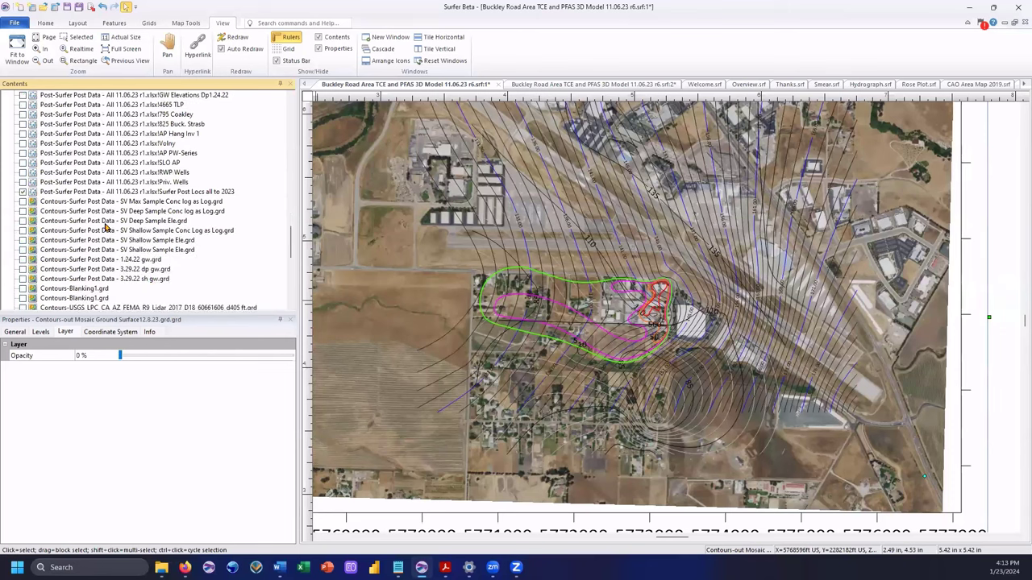
- Check the opacity of the Fig 2 CAO SMEAR.pdf raster base layer
scroll(122, 257, "down", 4)
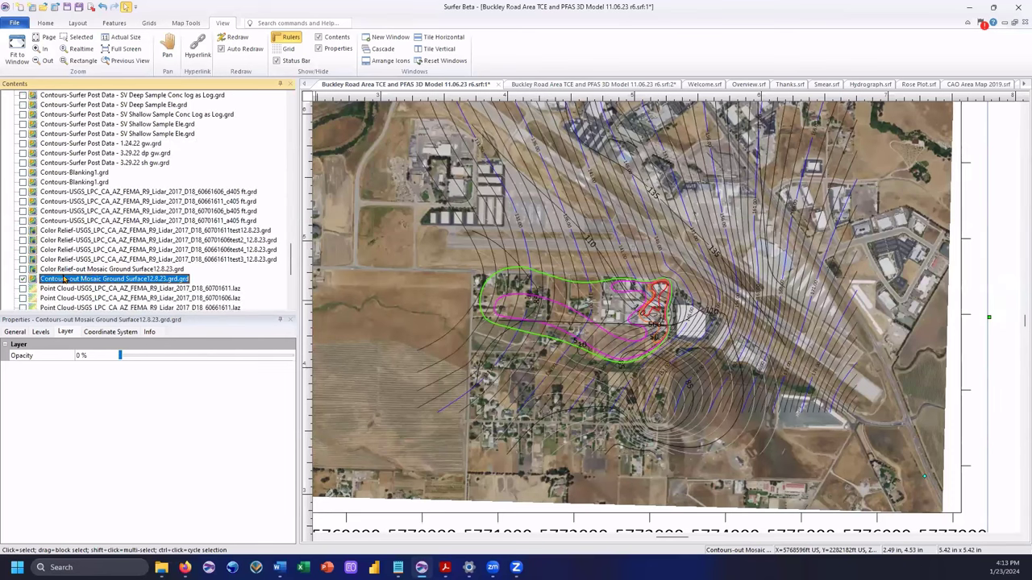
scroll(79, 274, "down", 4)
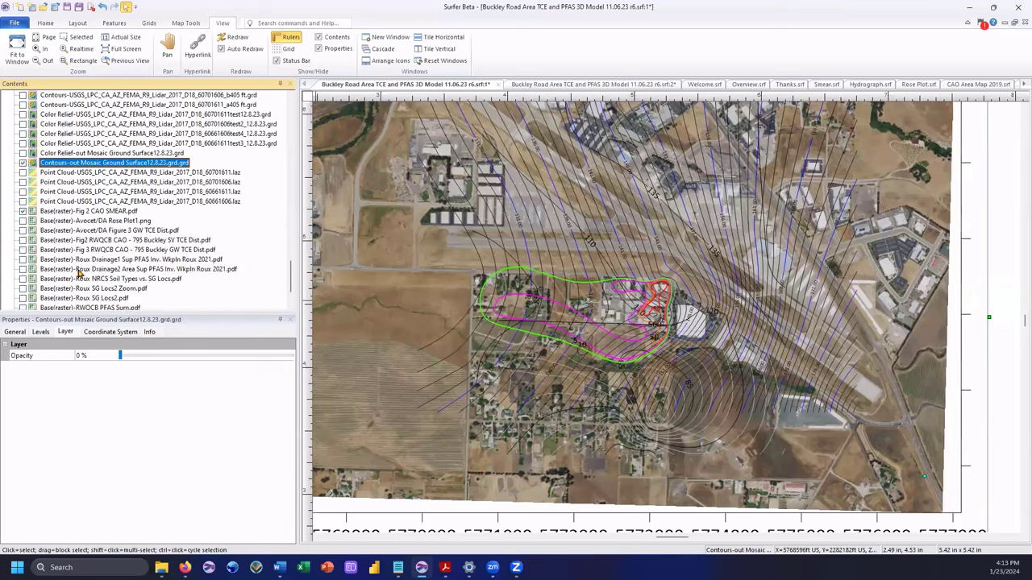
left_click(89, 211)
scroll(114, 308, "down", 2)
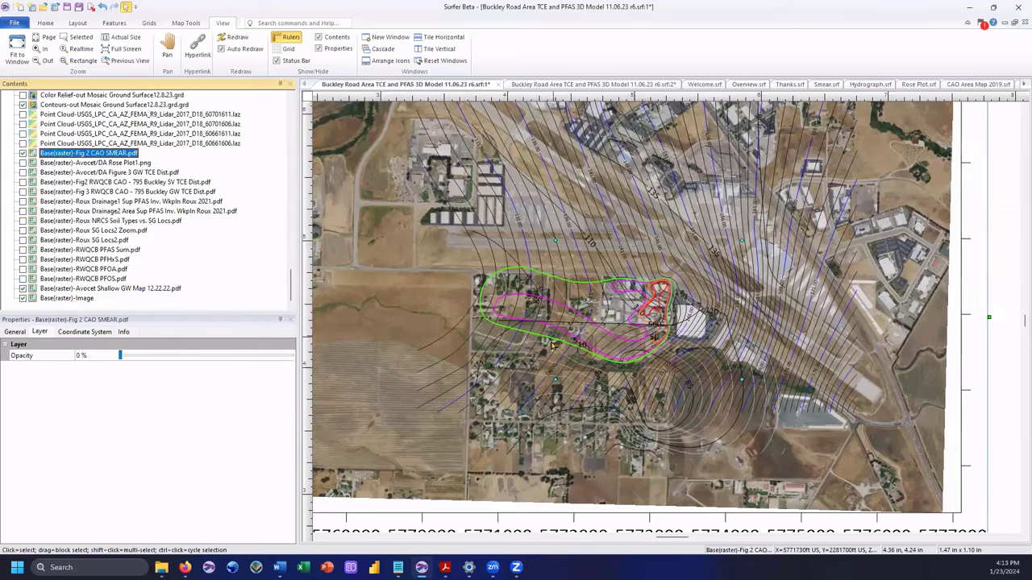
- Examine the traced TCE groundwater plume on the aerial map, closing in on the 50 and 500 contours at its eastern end
scroll(552, 345, "up", 1)
scroll(545, 340, "down", 3)
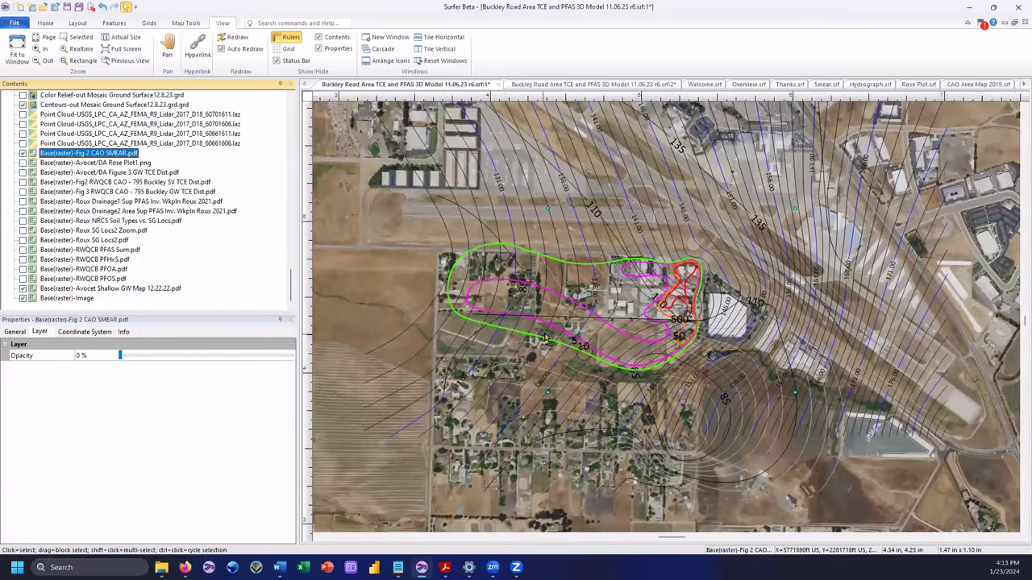
scroll(712, 274, "down", 2)
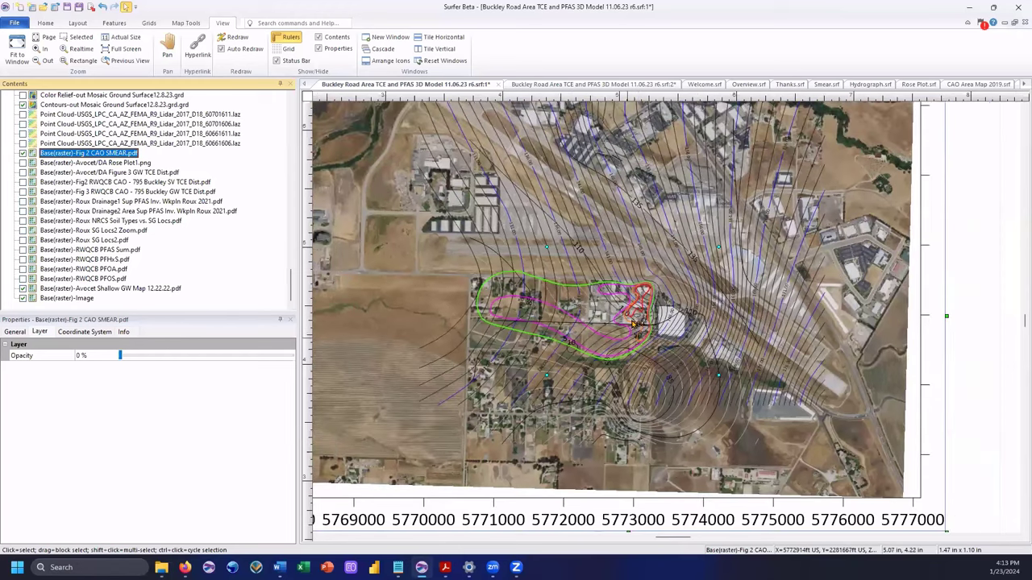
scroll(632, 314, "up", 2)
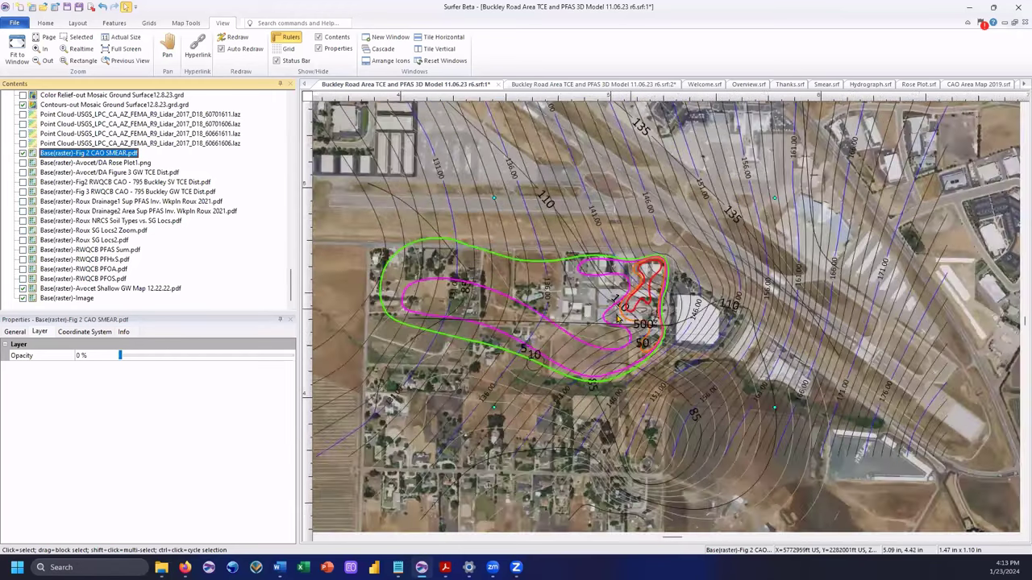
scroll(614, 307, "up", 1)
scroll(658, 267, "up", 1)
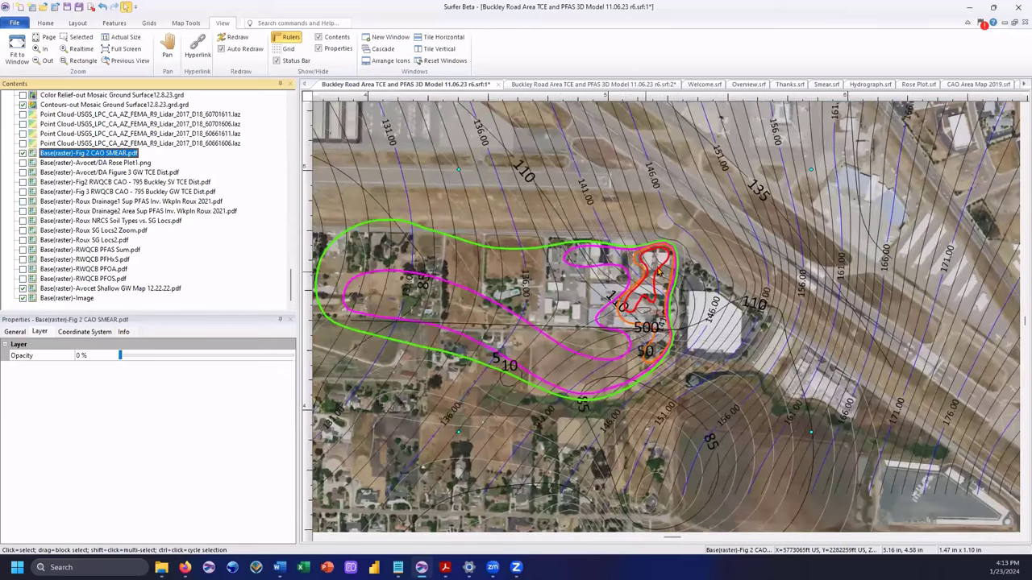
scroll(661, 267, "up", 1)
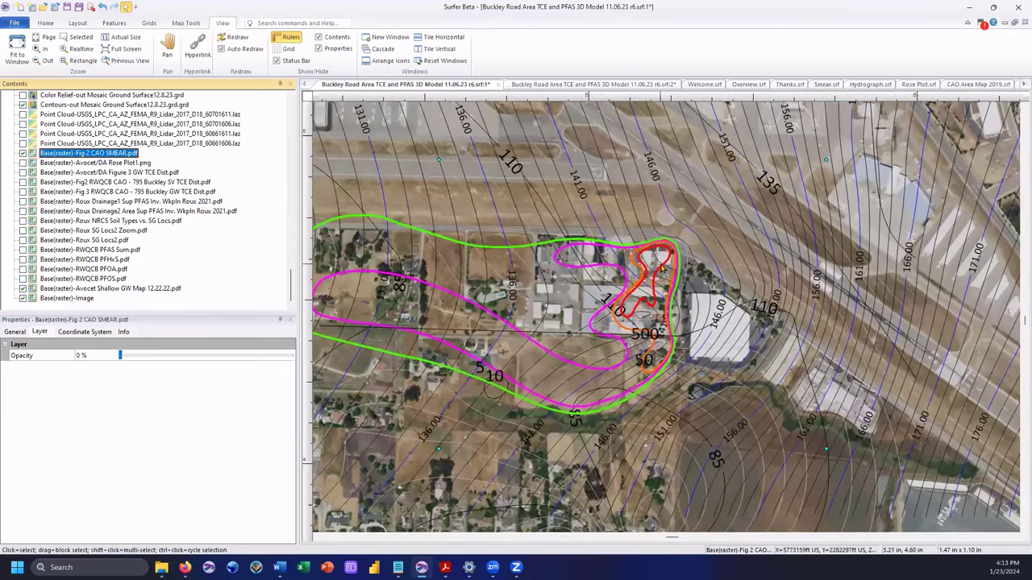
scroll(661, 267, "up", 1)
scroll(661, 268, "up", 1)
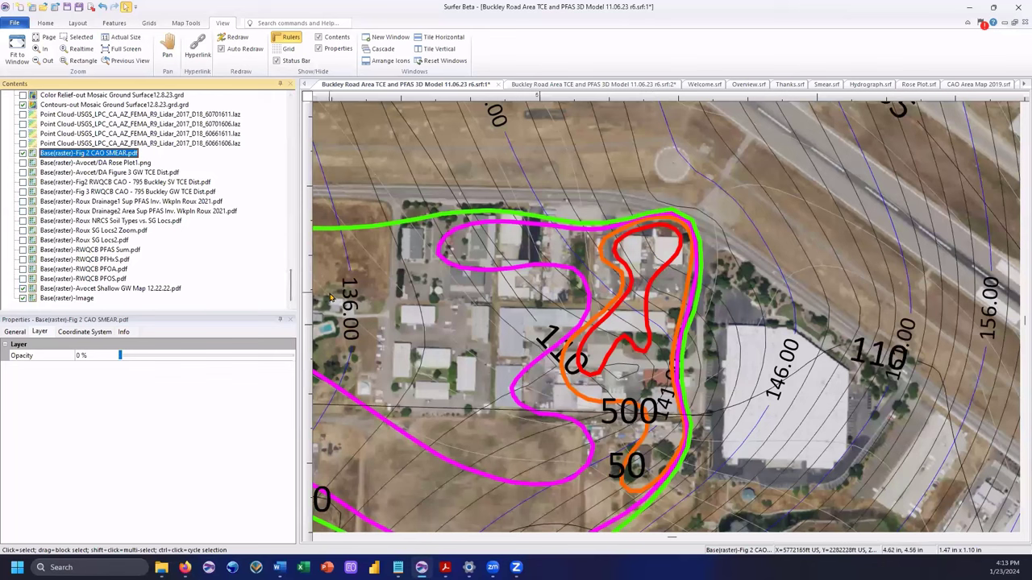
- Recheck the opacity of the Mosaic Ground Surface12.8.23 contours and look through the layers above it
scroll(105, 184, "up", 3)
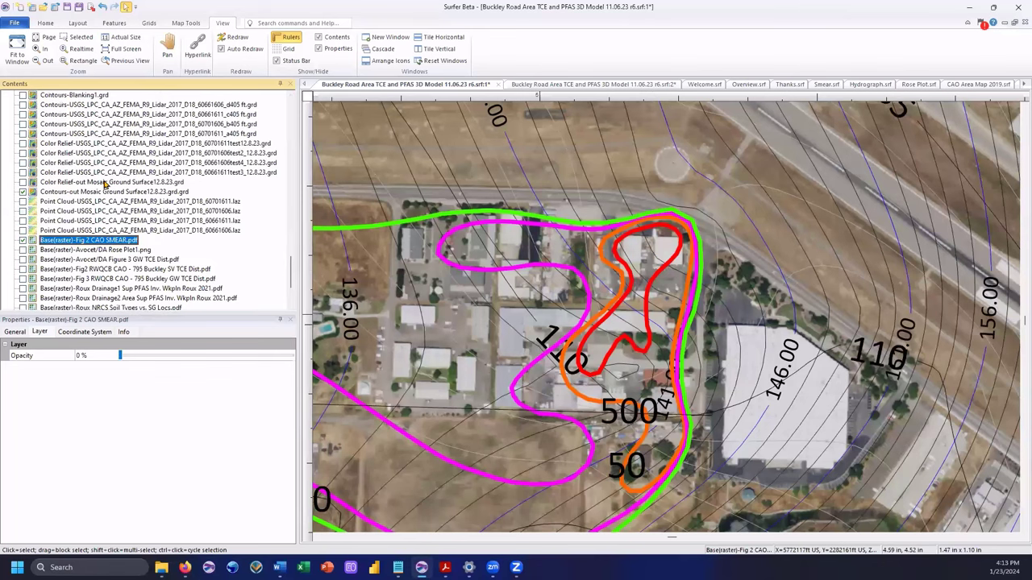
left_click(44, 195)
scroll(48, 194, "up", 10)
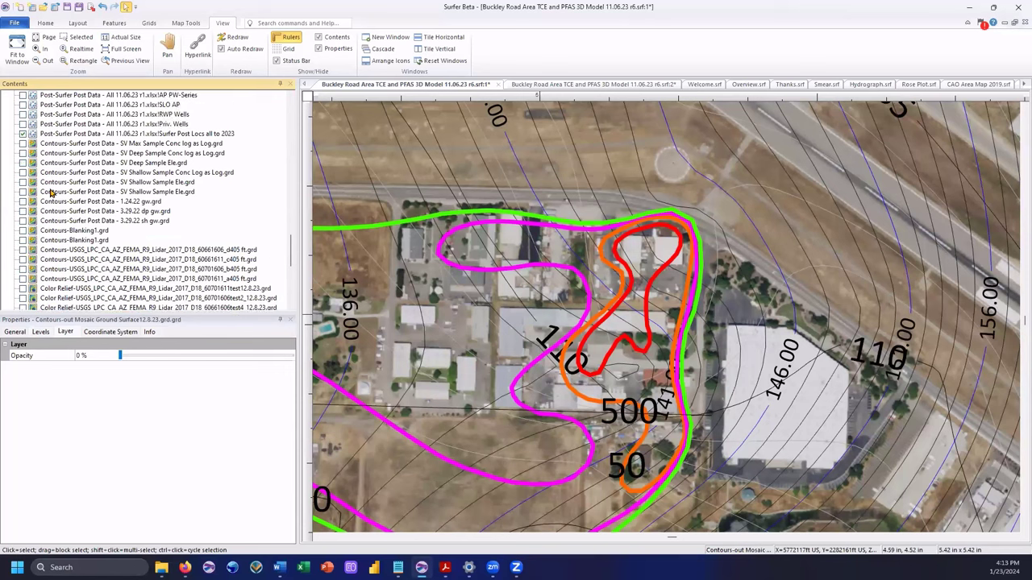
scroll(50, 194, "down", 3)
scroll(103, 201, "up", 5)
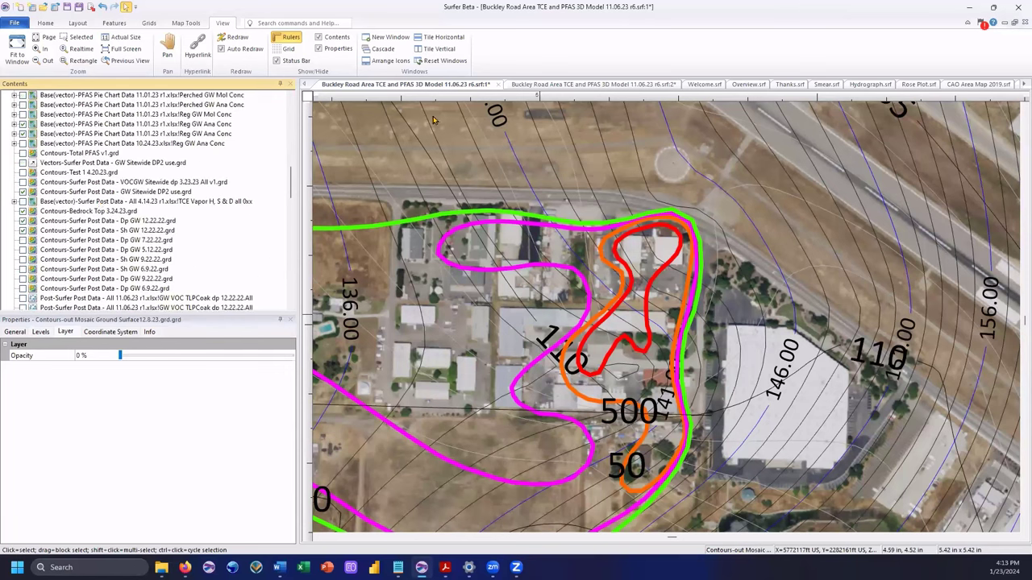
scroll(178, 181, "up", 7)
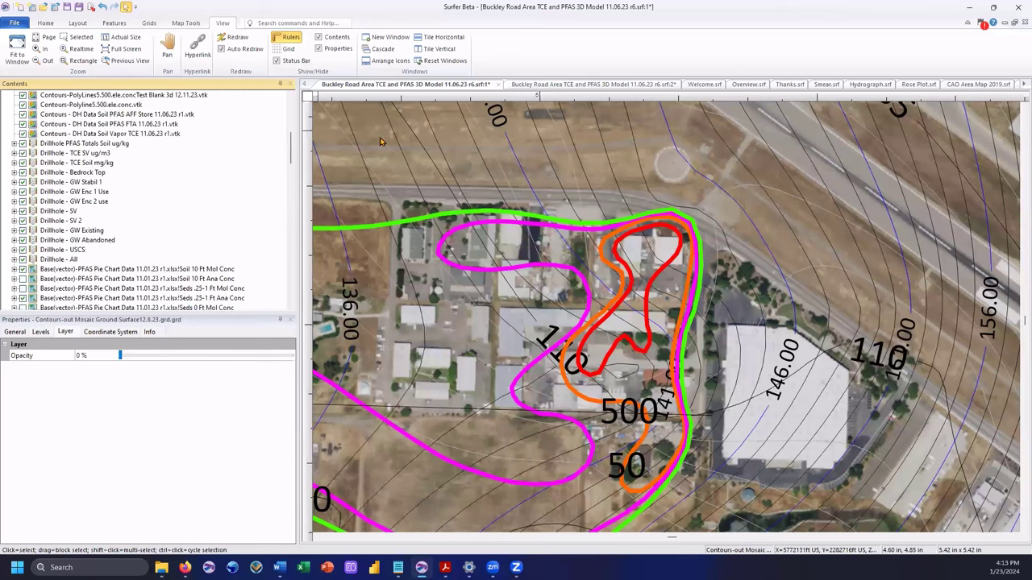
- Open the 3D view of the Buckley Road model, inspect the plumes from a lower angle and review its vector data layers
left_click(535, 88)
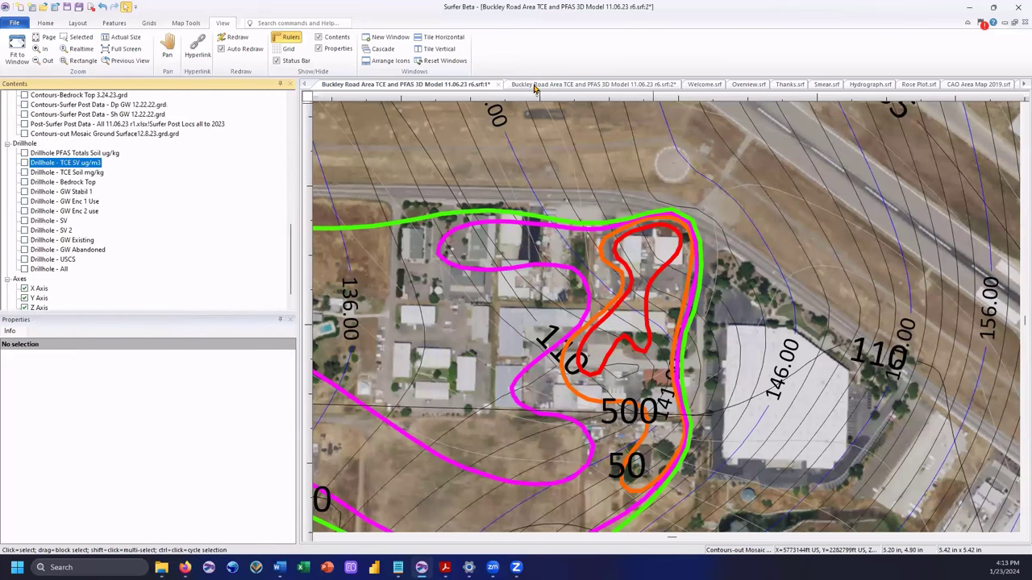
left_click_drag(479, 383, 655, 391)
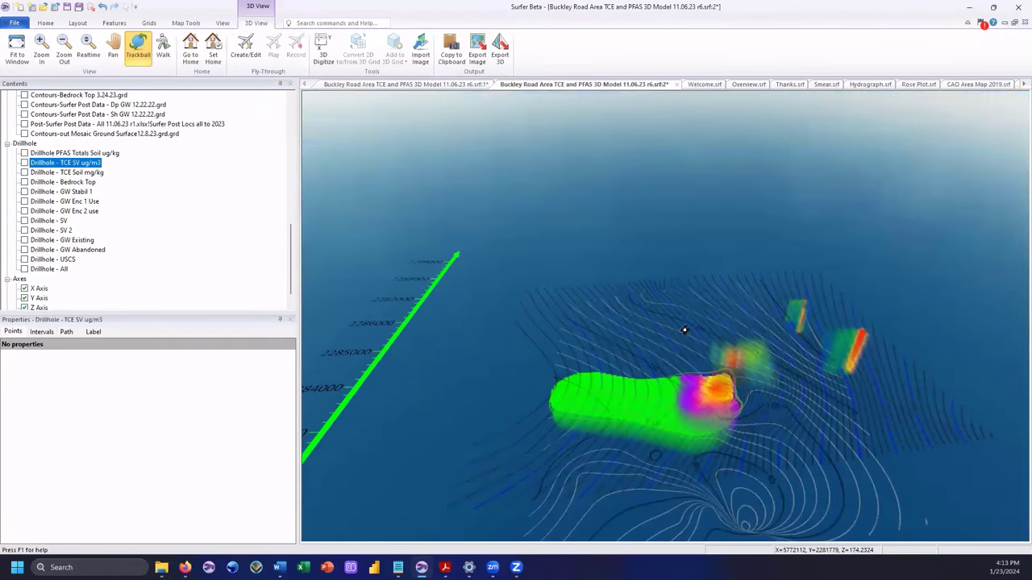
left_click_drag(683, 330, 427, 293)
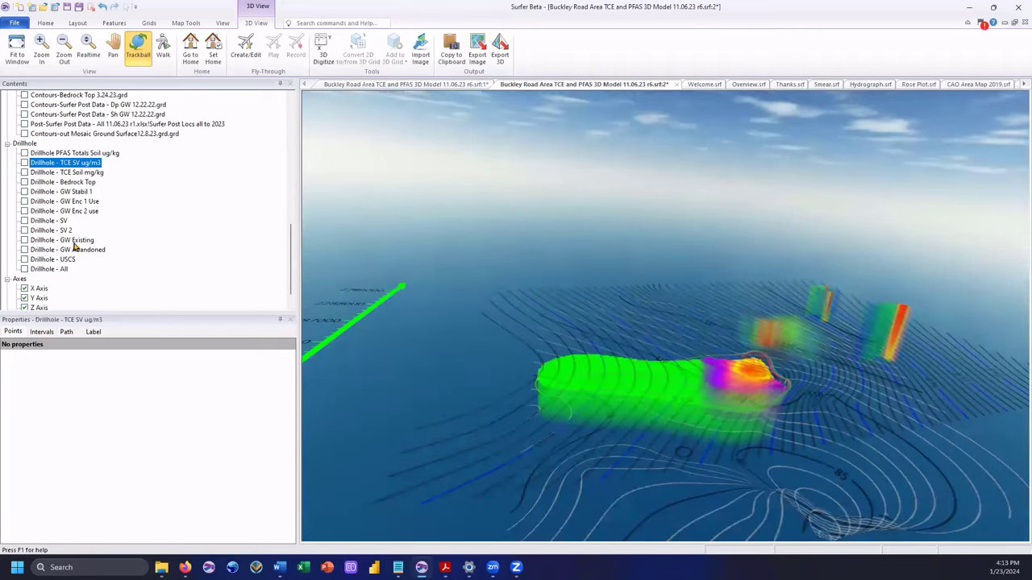
scroll(114, 215, "down", 1)
scroll(109, 223, "up", 5)
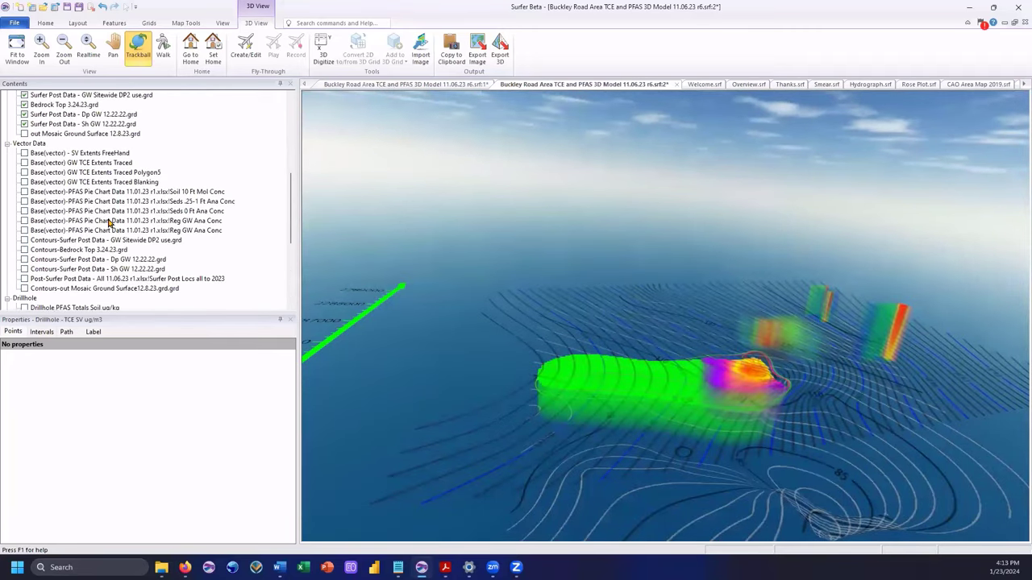
- Return to the 2D map and check the opacity of the Fig 2 CAO SMEAR.pdf and Avocet Shallow GW Map 12.22.22.pdf raster layers
left_click(385, 84)
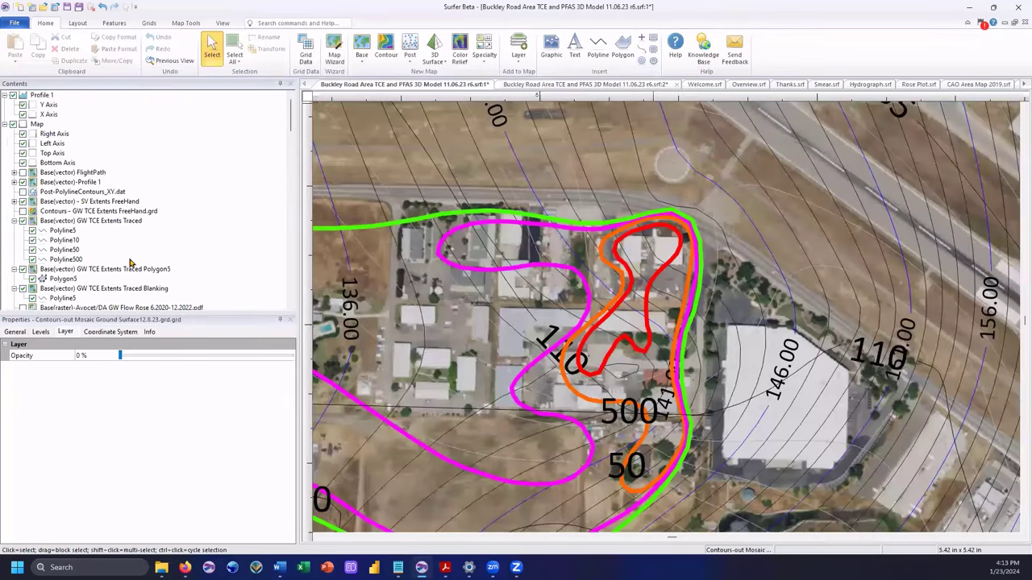
scroll(132, 253, "down", 10)
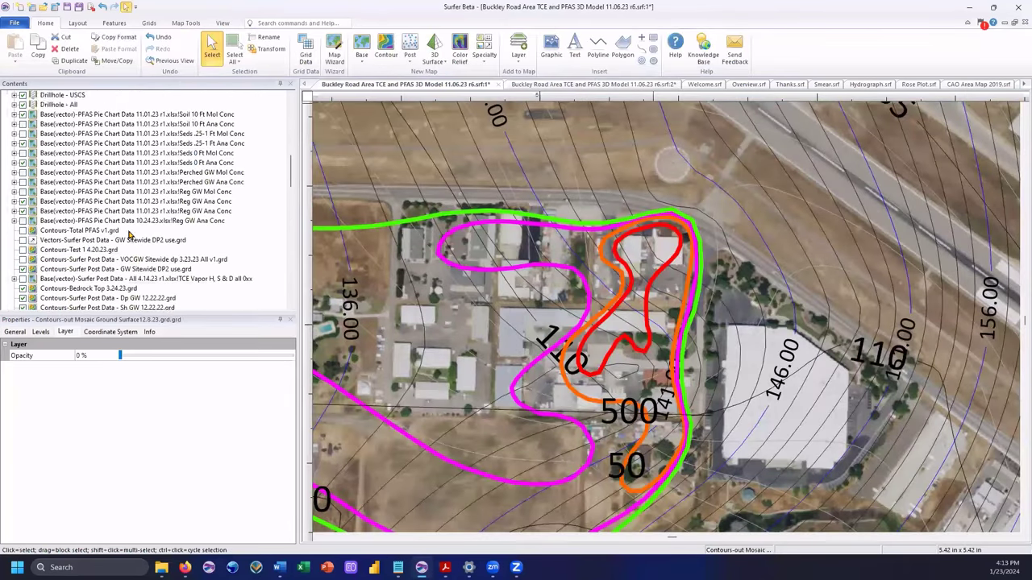
scroll(131, 235, "down", 10)
scroll(48, 250, "down", 5)
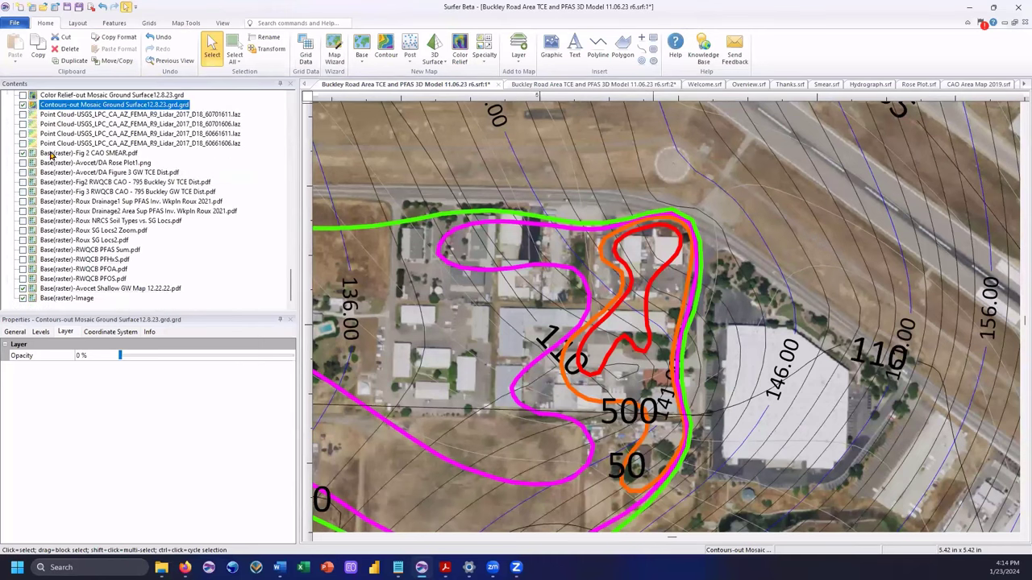
left_click(52, 153)
scroll(88, 220, "up", 5)
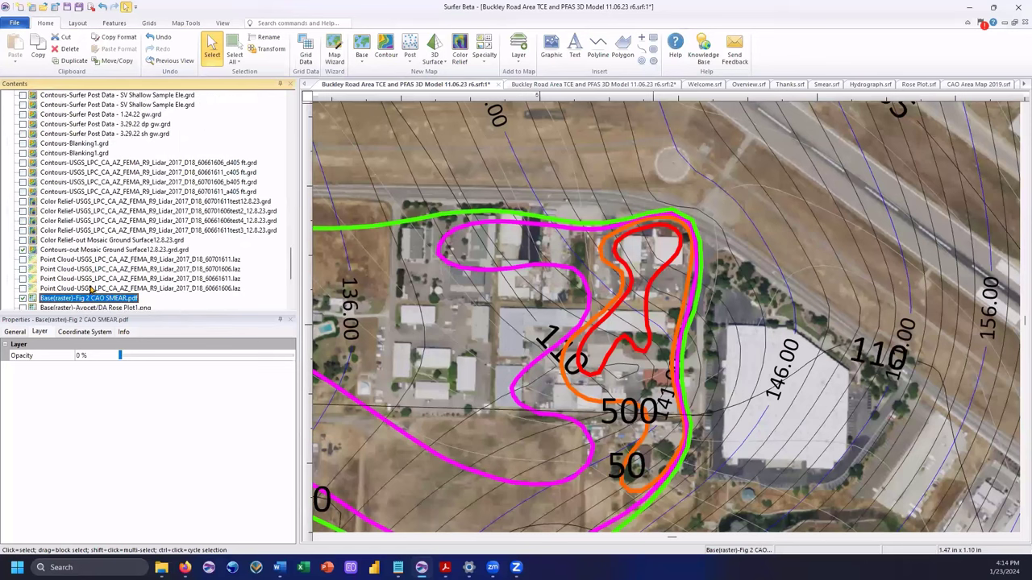
scroll(73, 292, "down", 5)
left_click(59, 288)
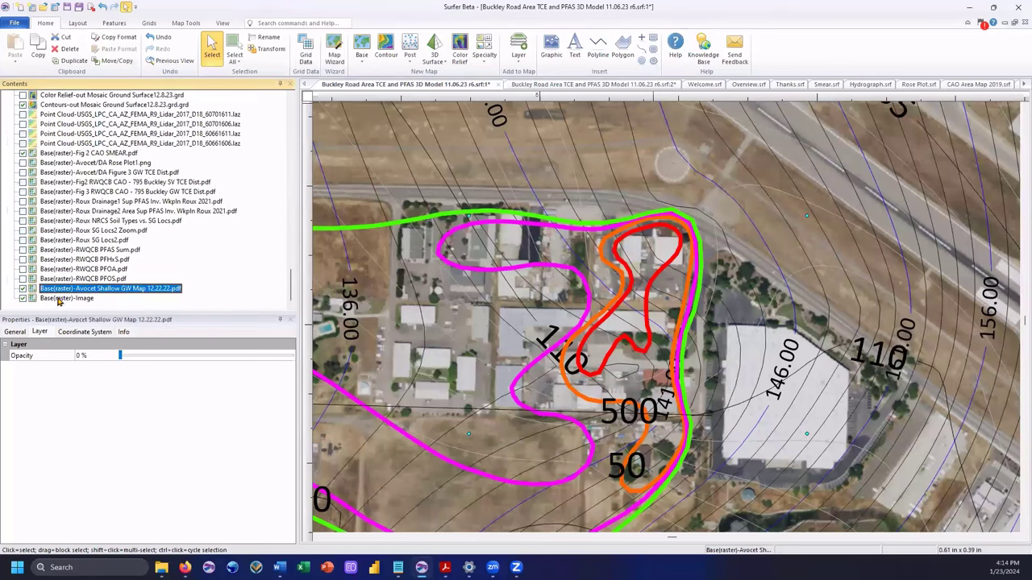
- Set the opacity of the Bedrock Top 3.24.23 contours to 0 % and check the opacity of the Sh GW 12.22.22 contours
scroll(64, 274, "up", 10)
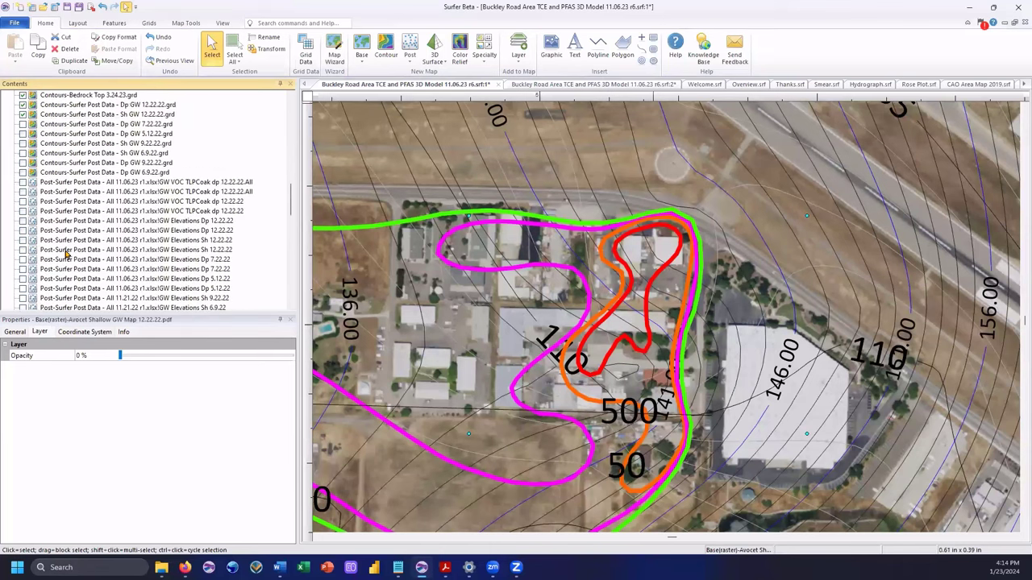
scroll(67, 254, "up", 6)
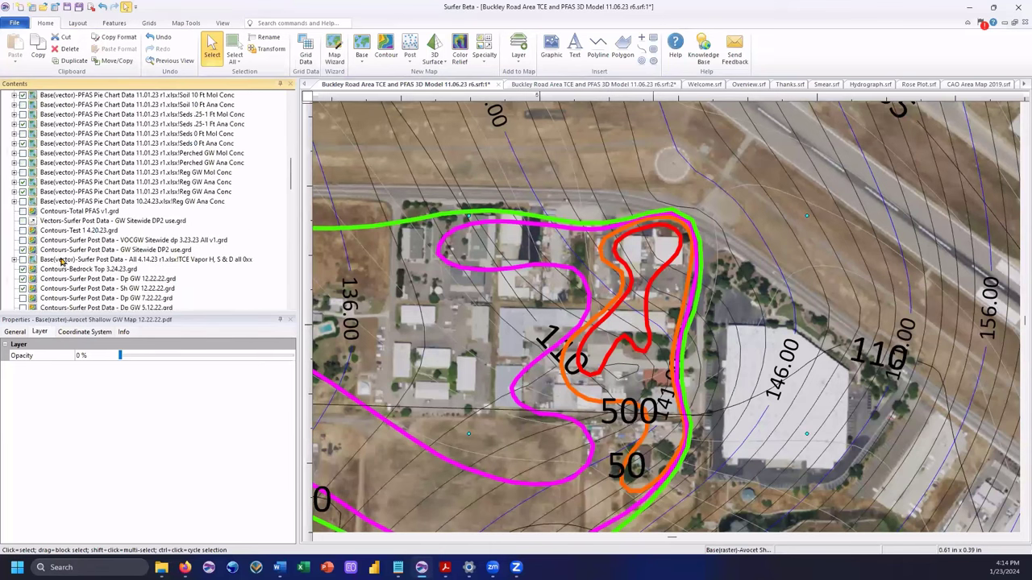
left_click(61, 271)
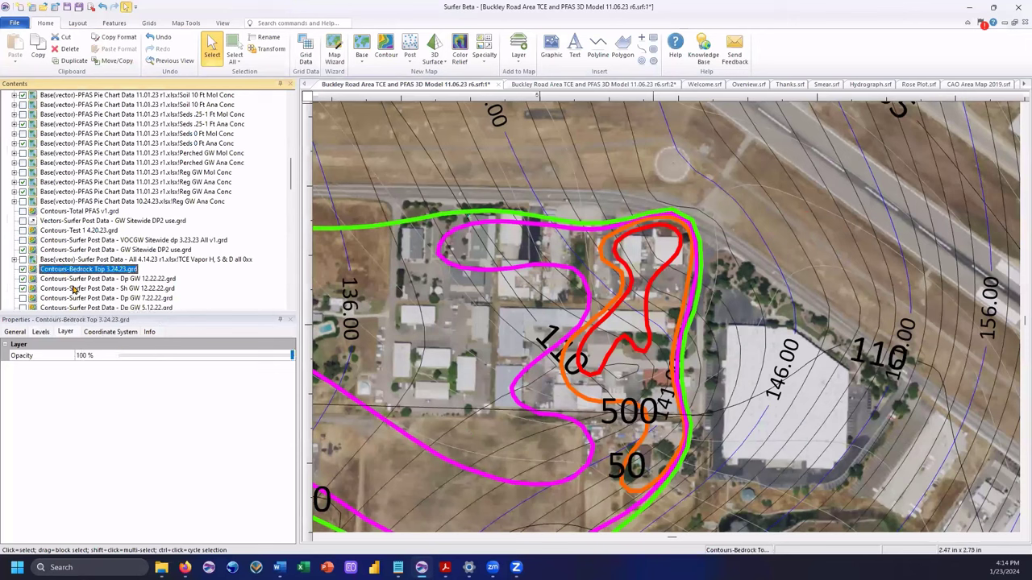
left_click(121, 356)
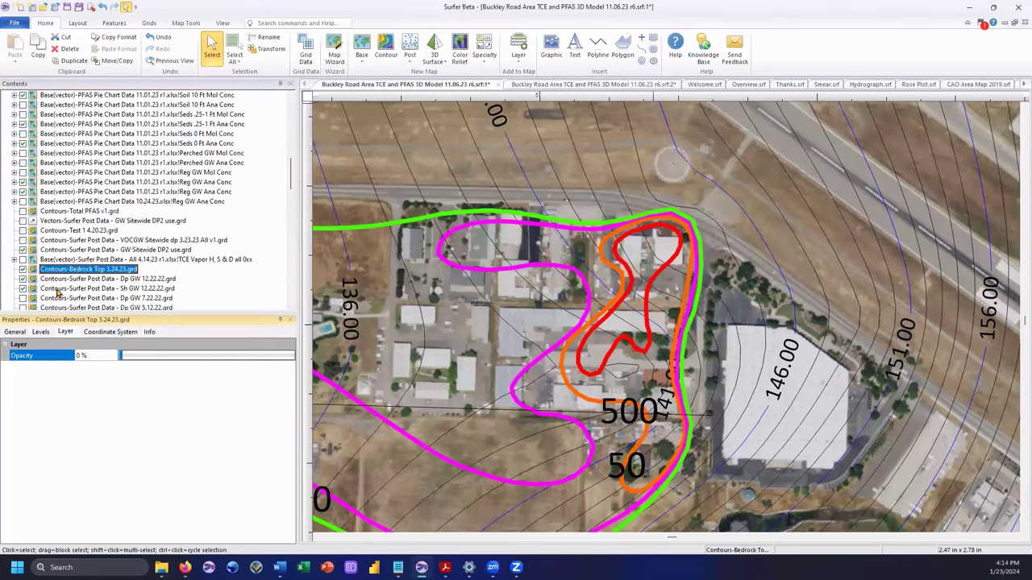
left_click(81, 288)
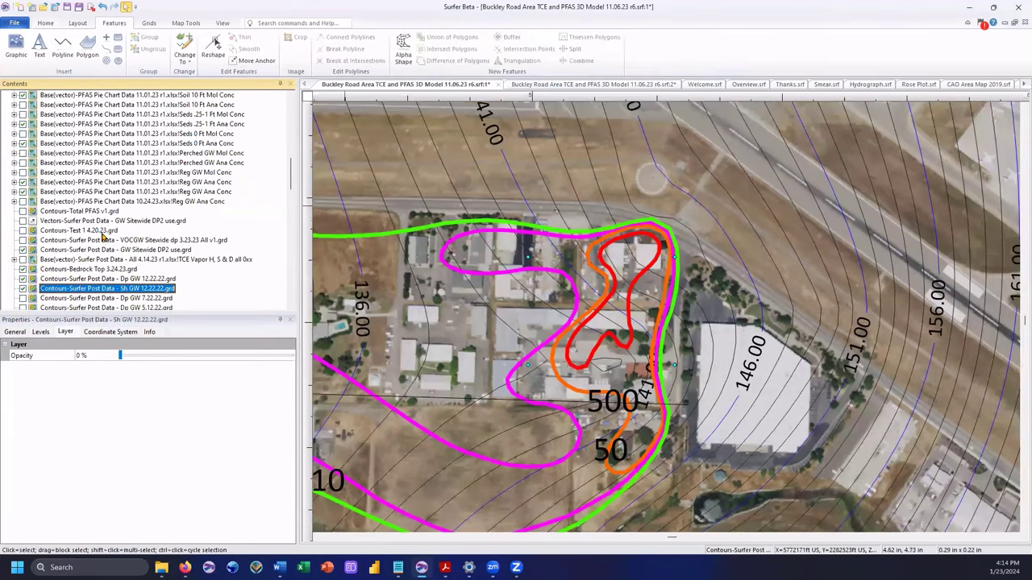
scroll(95, 232, "up", 2)
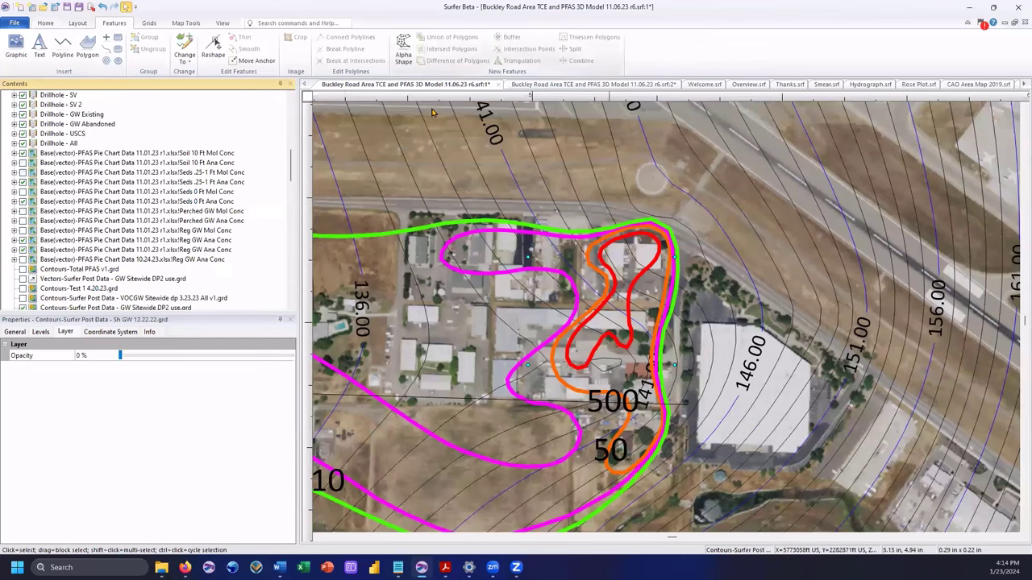
- Return to the 3D view and examine the plumes and groundwater contour surfaces from several low and high angles
left_click(554, 85)
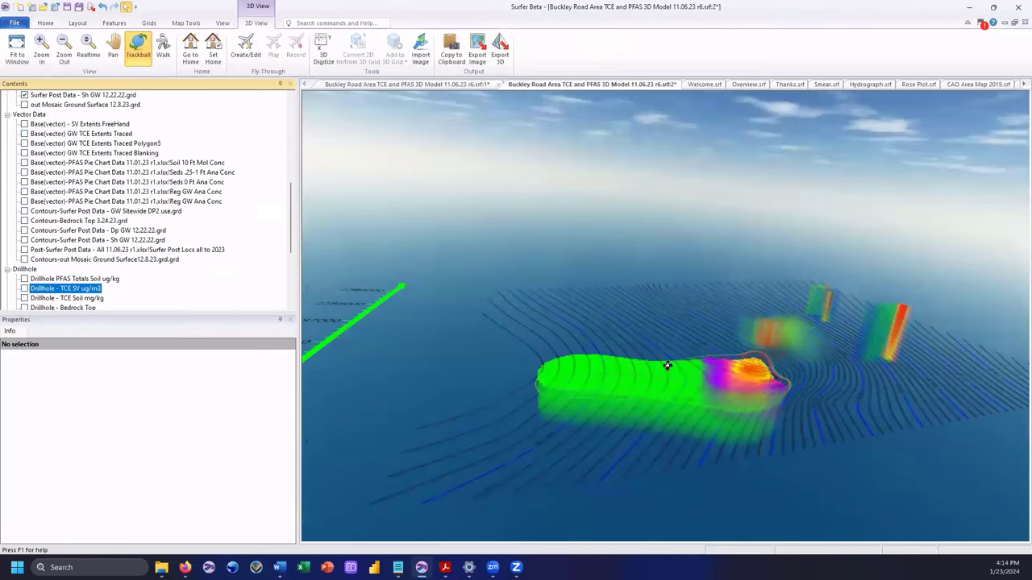
left_click_drag(801, 368, 847, 336)
left_click_drag(647, 320, 702, 392)
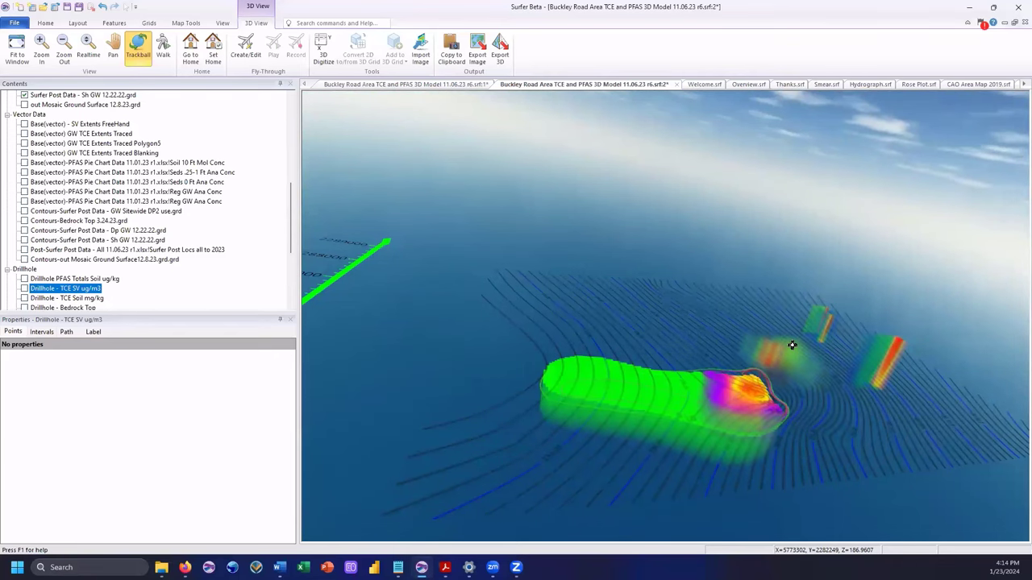
left_click_drag(792, 345, 661, 378)
left_click_drag(900, 369, 841, 307)
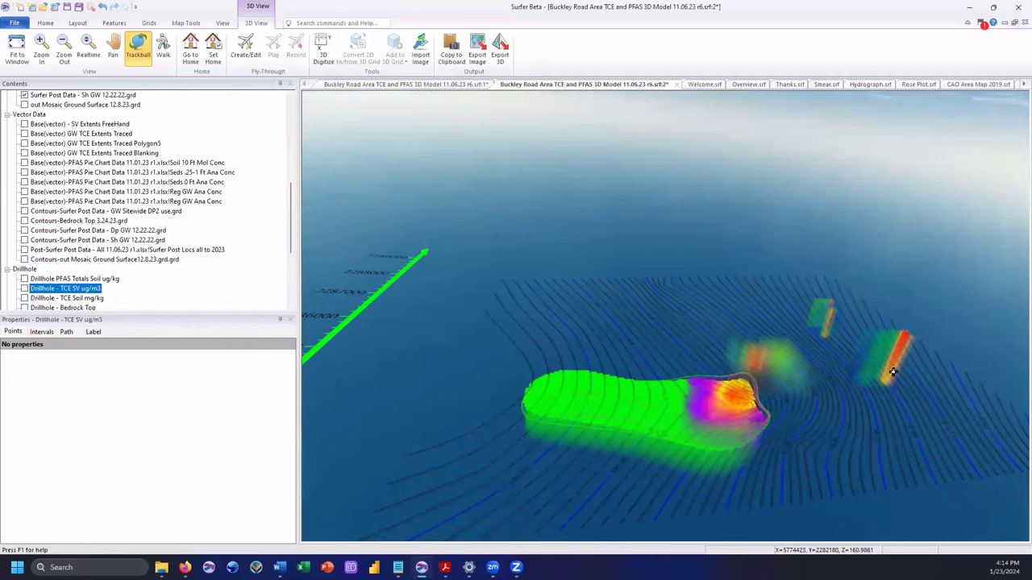
left_click_drag(875, 308, 767, 365)
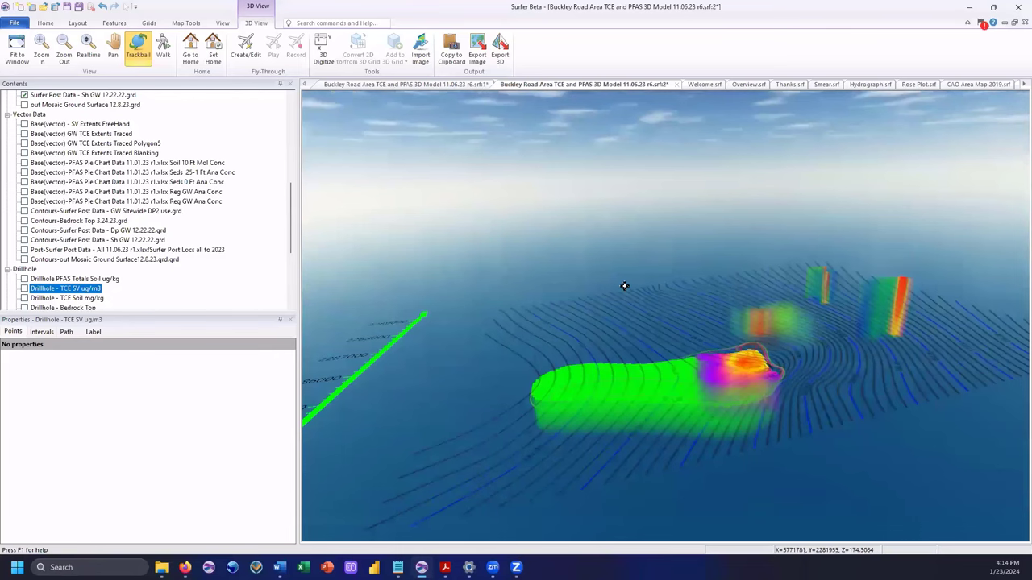
left_click_drag(624, 285, 743, 460)
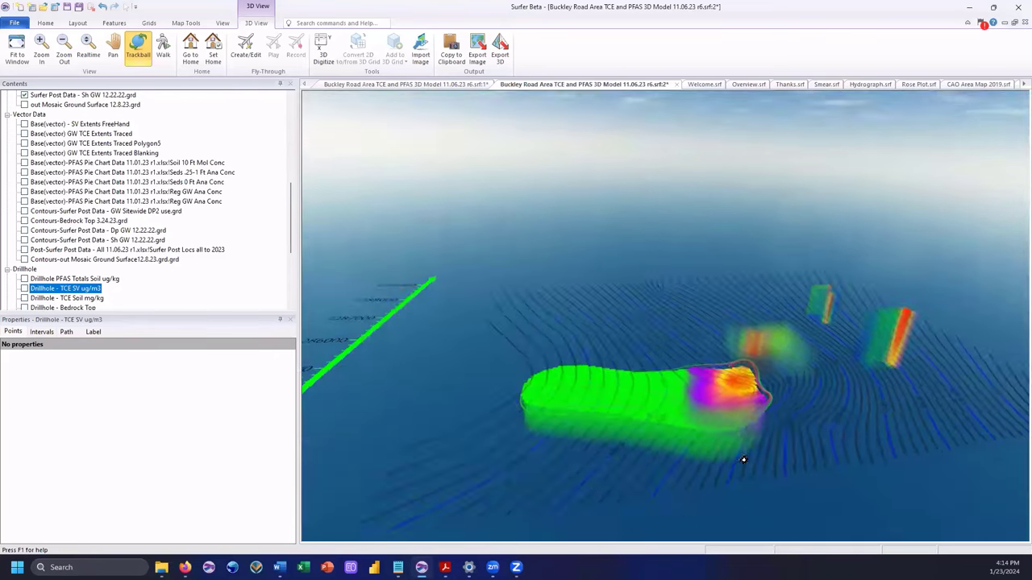
left_click_drag(696, 427, 302, 210)
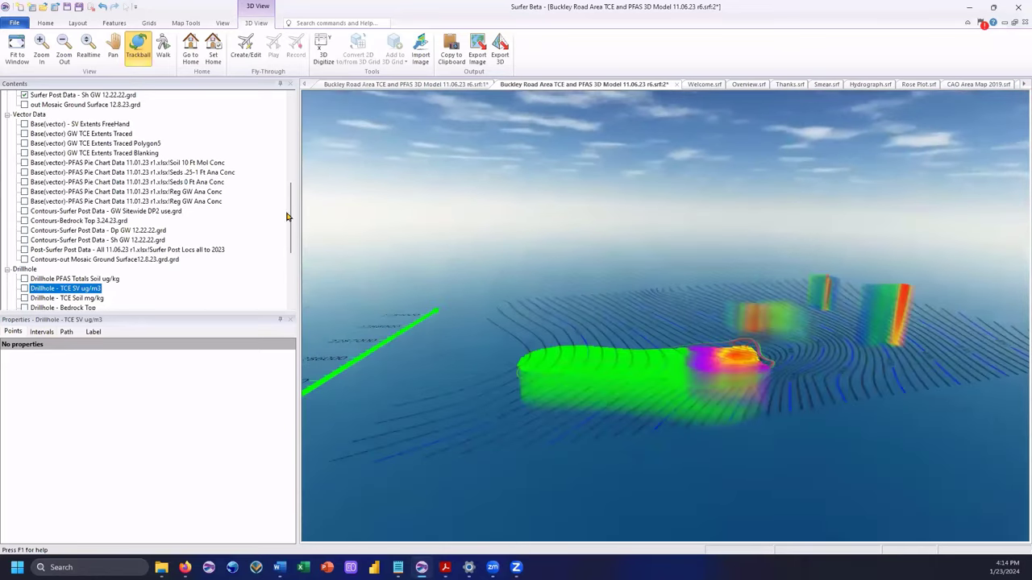
- Show the Drillhole - All layer in the 3D model and inspect the borings around the plumes
scroll(150, 234, "down", 4)
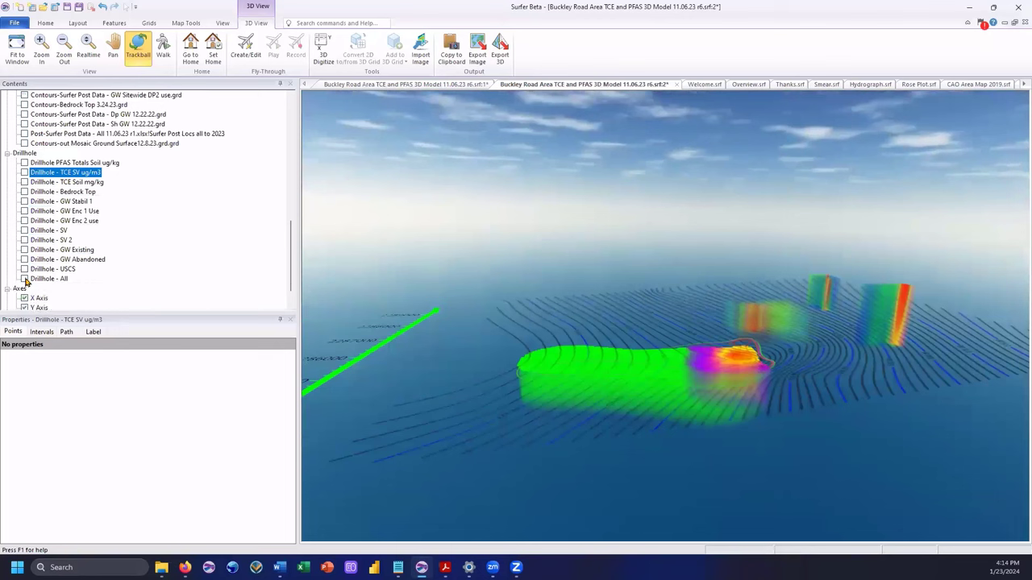
left_click(25, 279)
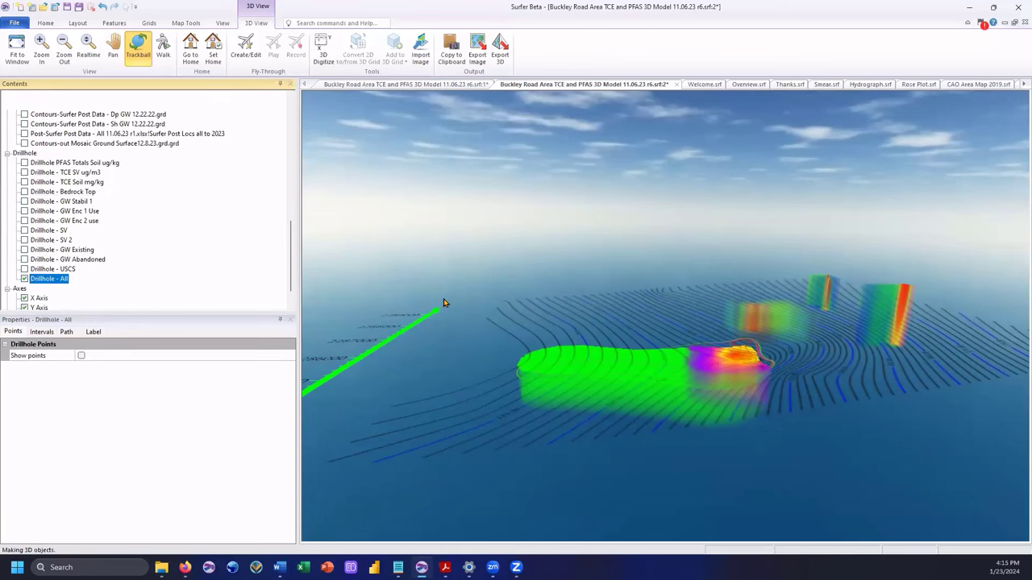
left_click_drag(444, 303, 544, 339)
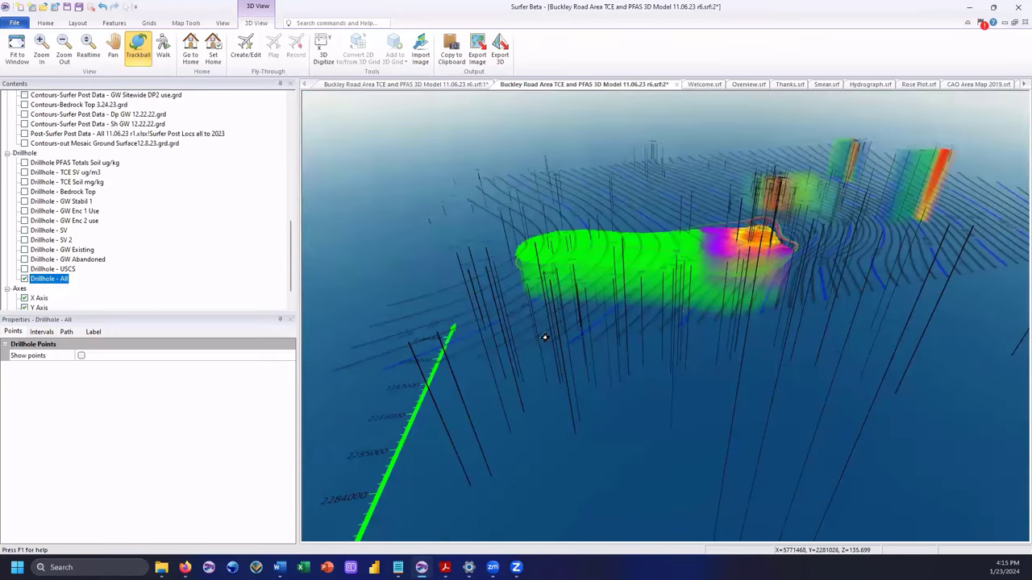
- Replace the Drillhole - All layer with Drillhole - USCS and inspect the colored soil intervals
left_click(25, 269)
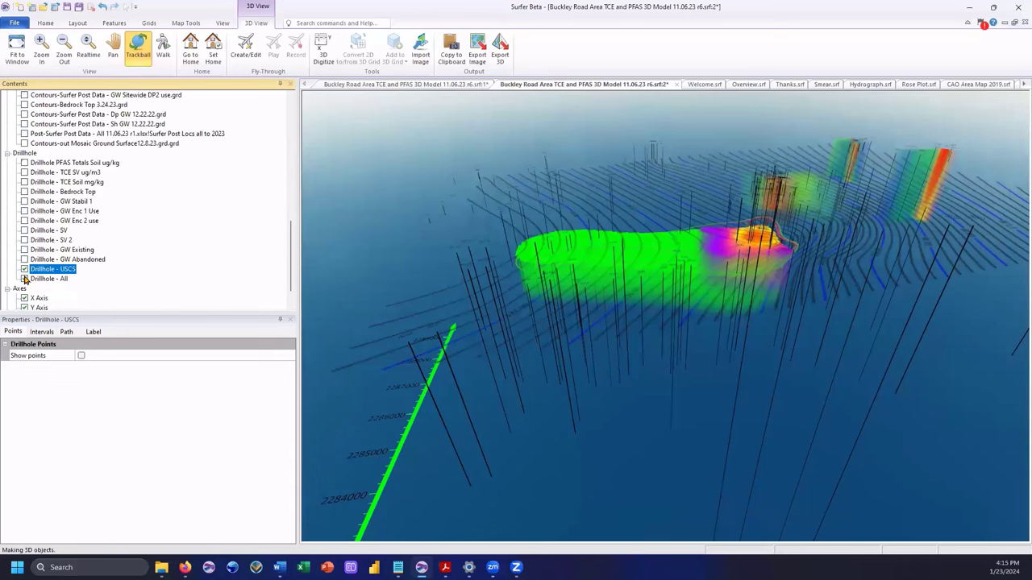
left_click(24, 279)
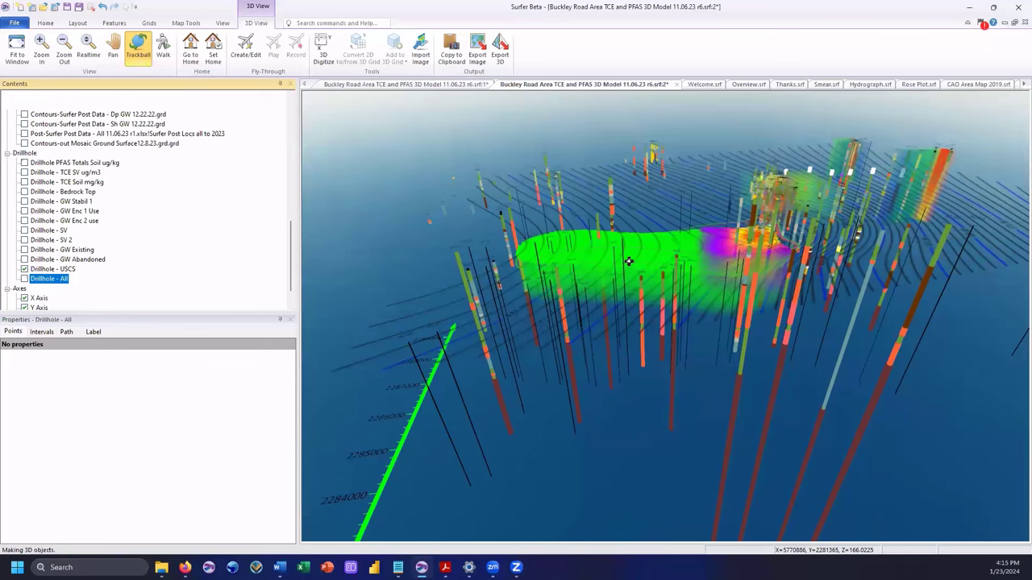
left_click_drag(625, 300, 622, 253)
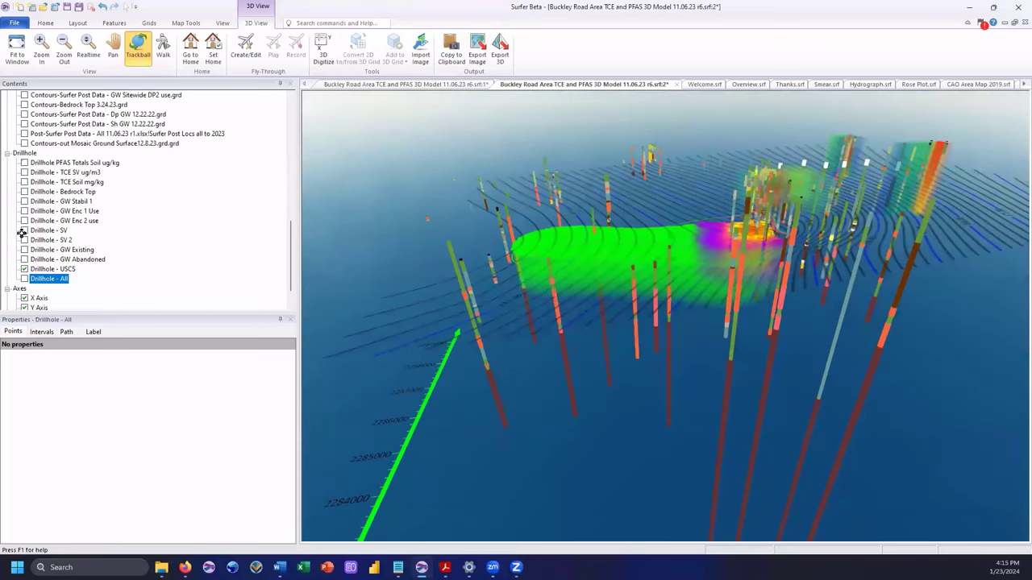
- Show the Drillhole - Bedrock Top points, hide the Drillhole - USCS layer and inspect the points below the plume
left_click(29, 194)
left_click(25, 191)
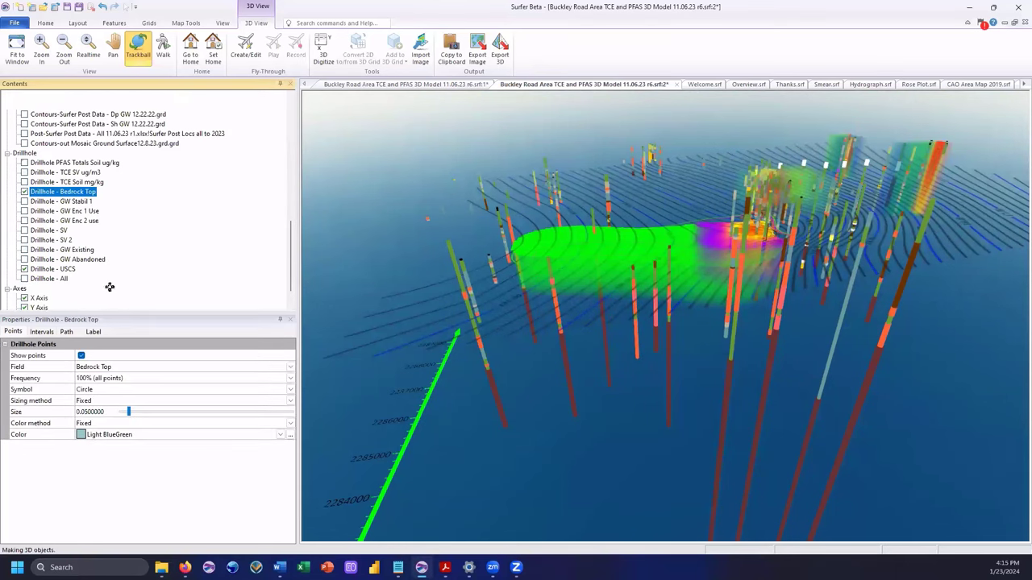
left_click(26, 269)
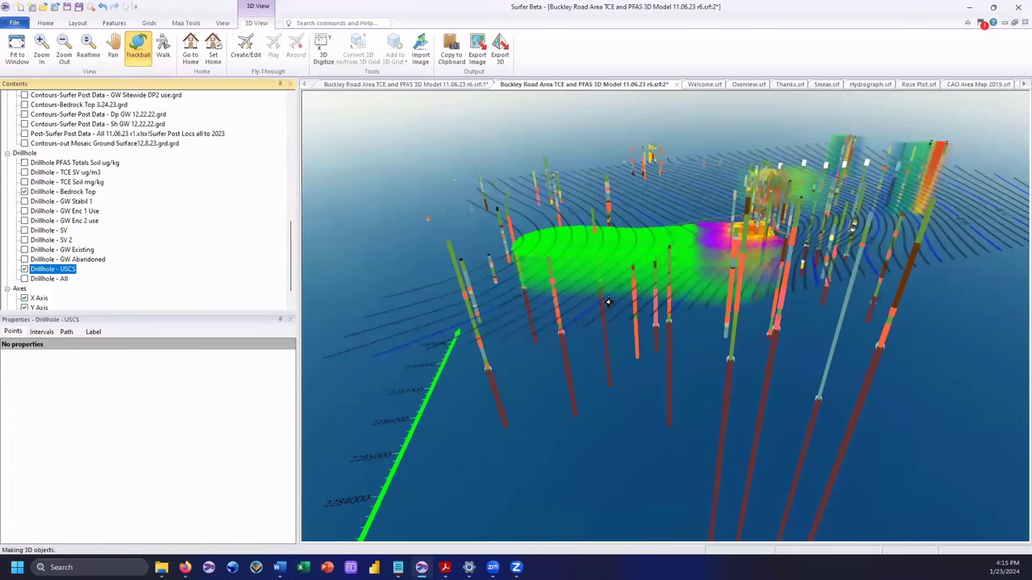
left_click_drag(609, 303, 689, 300)
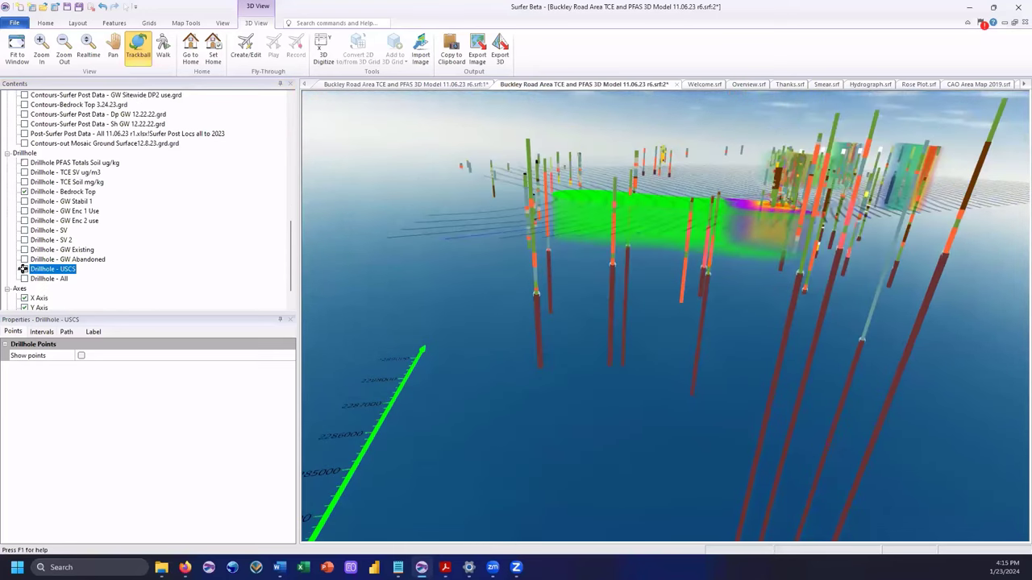
left_click(23, 268)
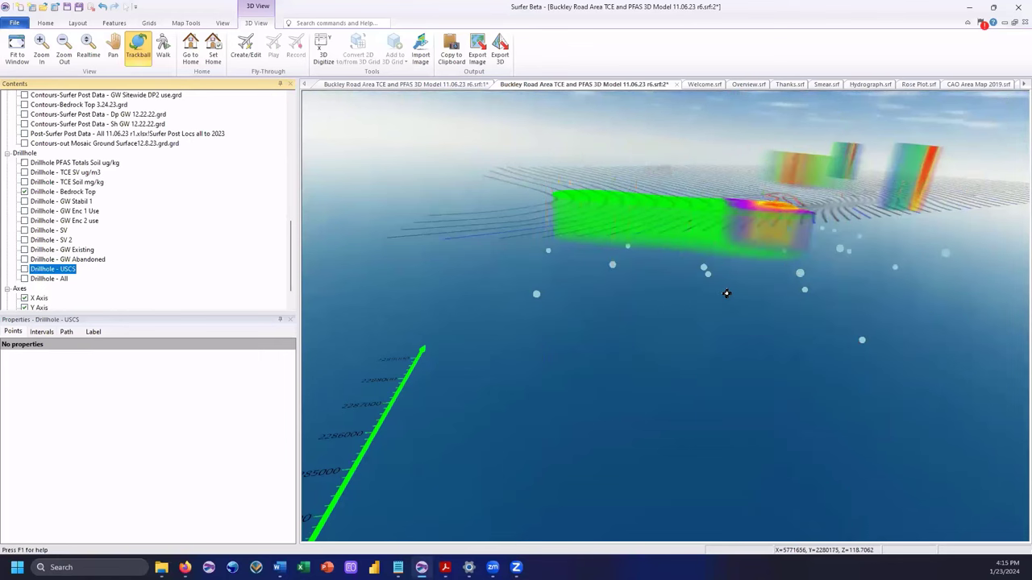
left_click_drag(726, 294, 429, 288)
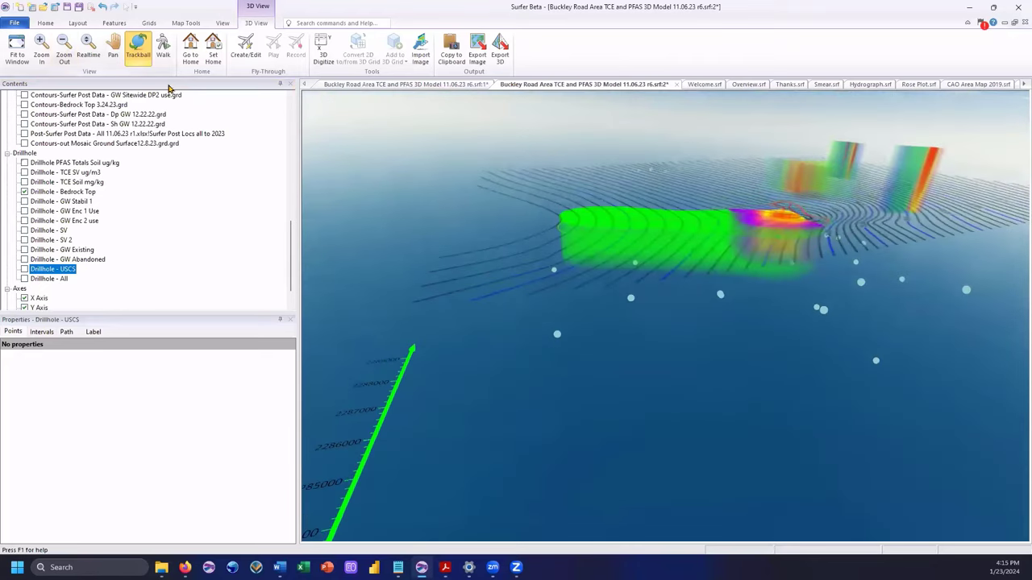
- Return to the 2D map and check the opacity of the Dp GW 12.22.22 and Sh GW 12.22.22 contours
left_click(354, 85)
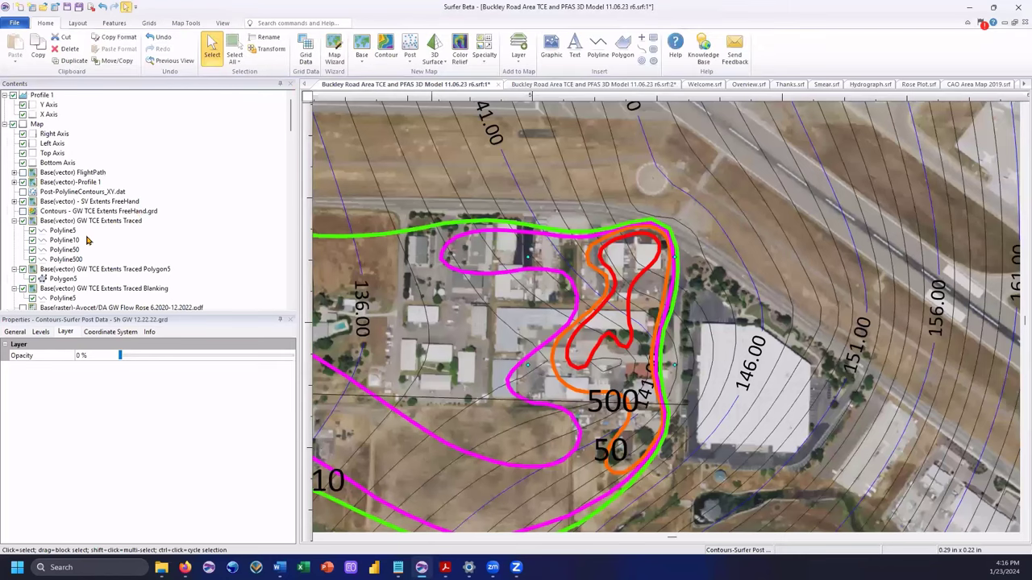
scroll(91, 240, "down", 7)
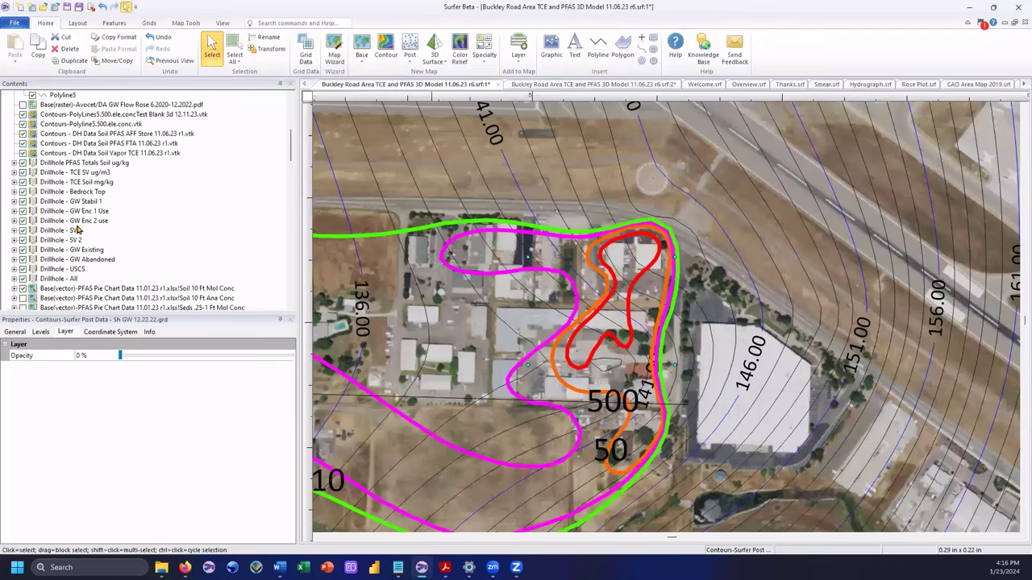
scroll(72, 217, "down", 10)
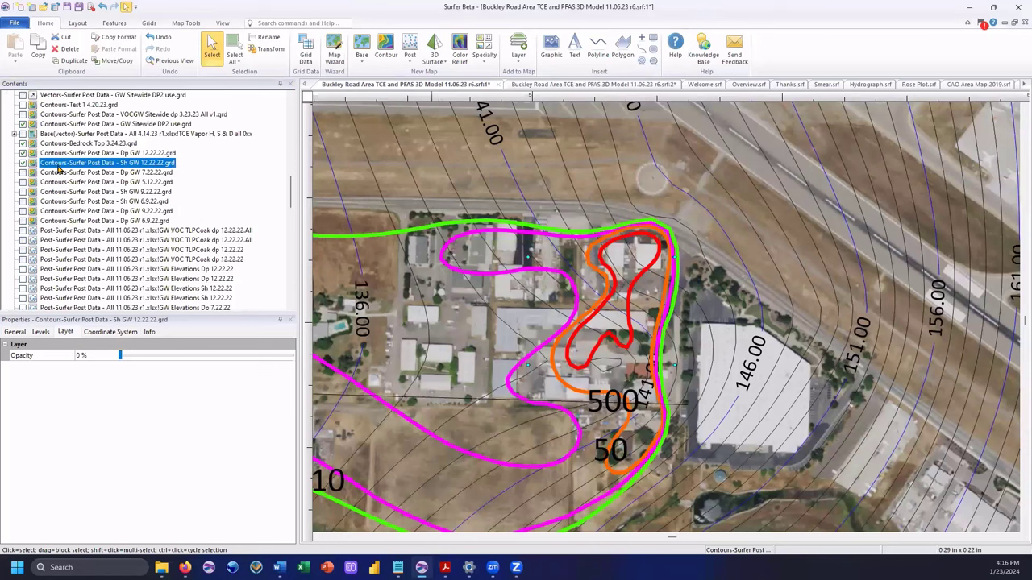
left_click(70, 153)
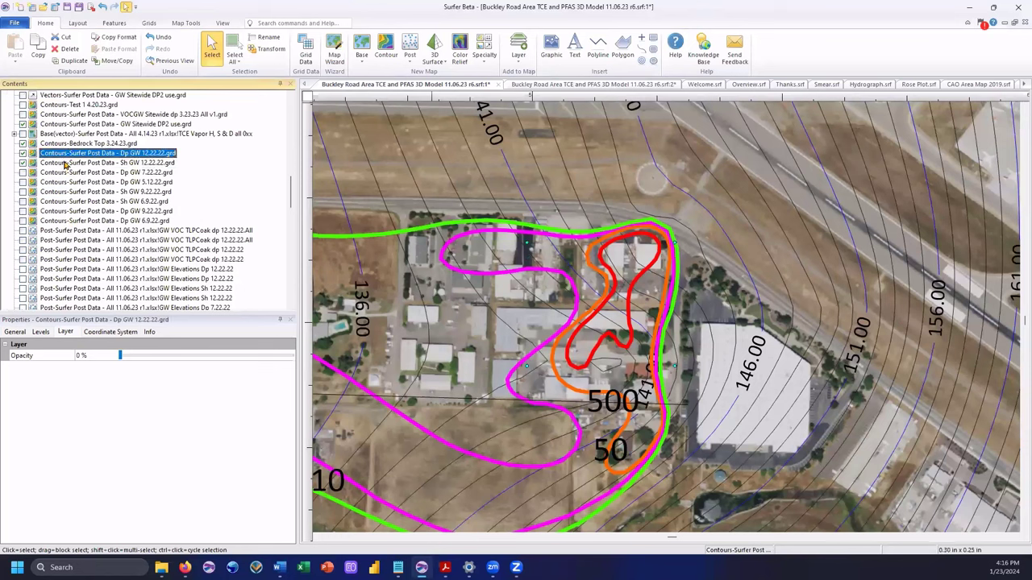
left_click(77, 163)
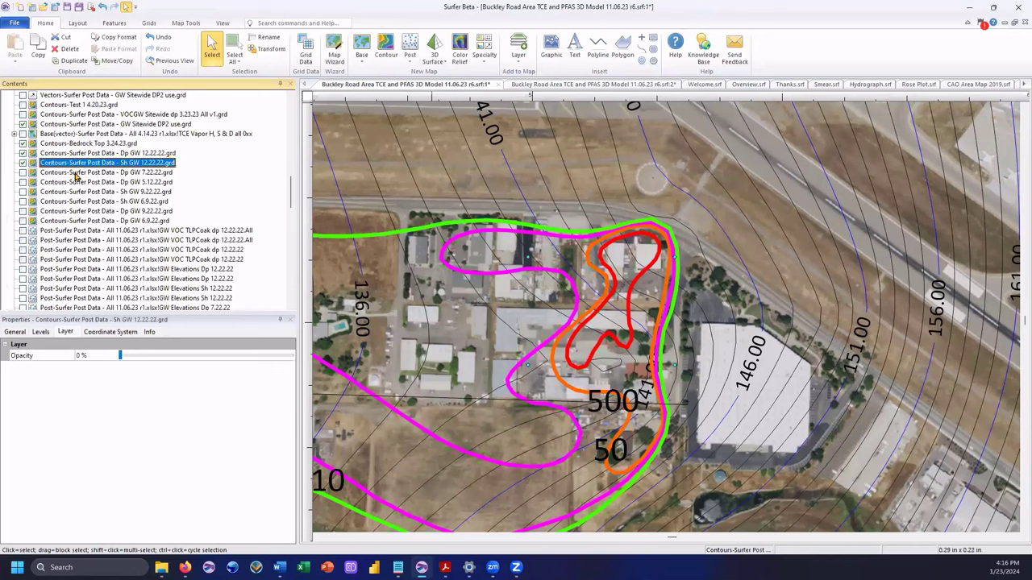
- Raise the opacity of the Bedrock Top 3.24.23 contours to 58 % and inspect them in the 3D view
left_click(81, 143)
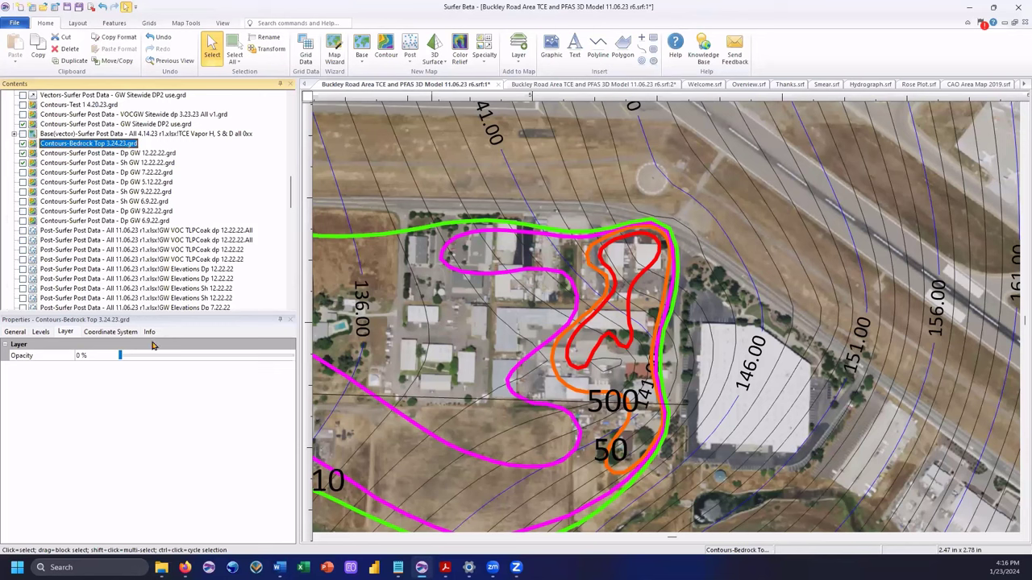
left_click(221, 357)
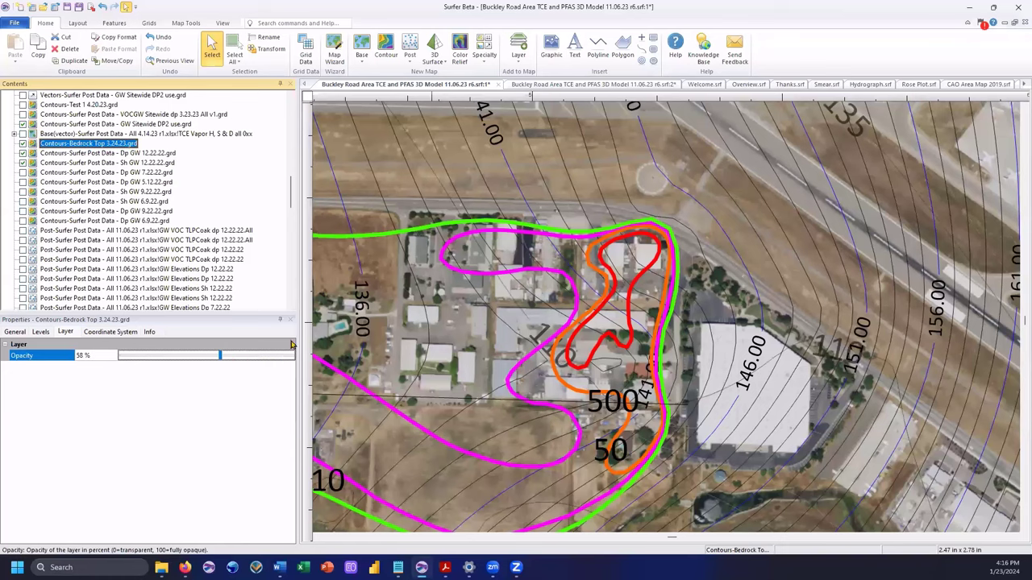
key("ctrl+z")
left_click(559, 86)
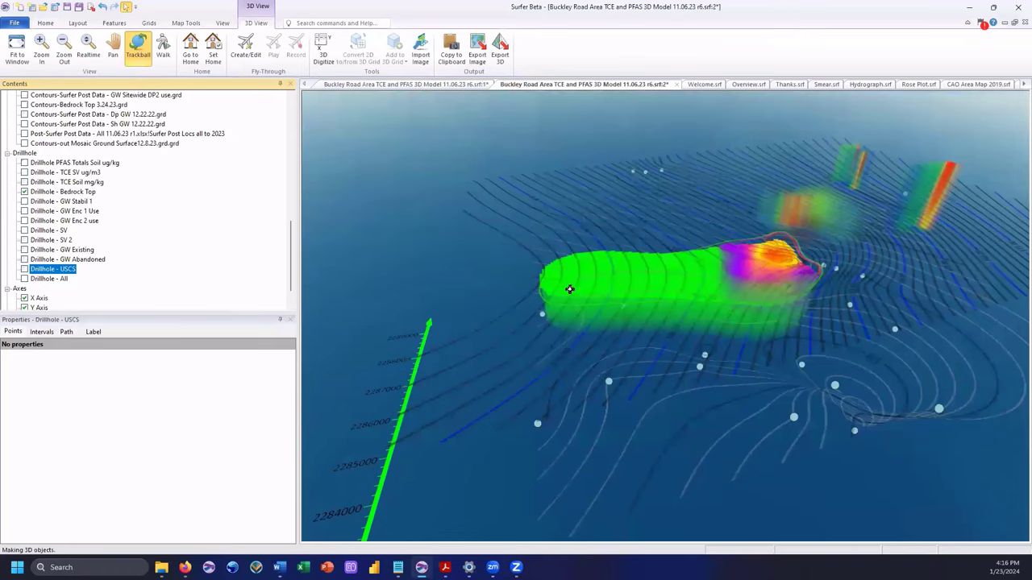
left_click_drag(569, 287, 644, 347)
left_click_drag(694, 396, 359, 267)
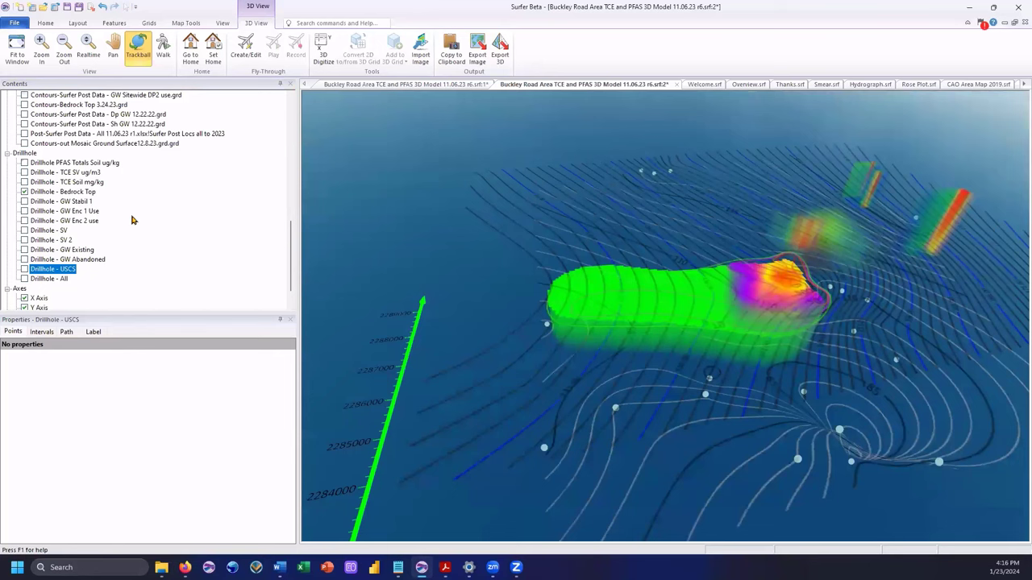
- Set the 3D environment's vertical exaggeration to 1 and inspect the model at true scale
scroll(129, 217, "up", 5)
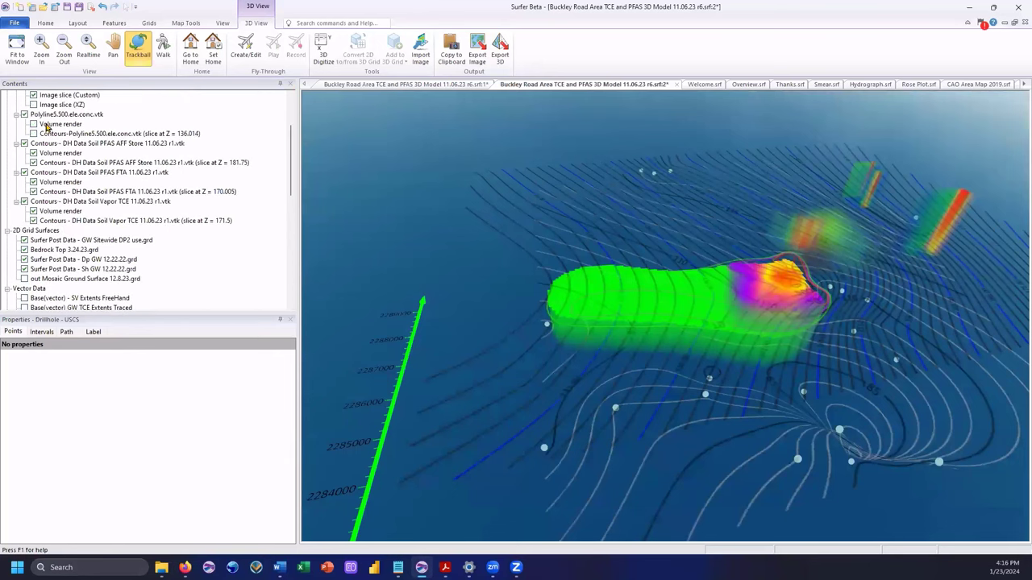
scroll(42, 118, "up", 3)
left_click(35, 96)
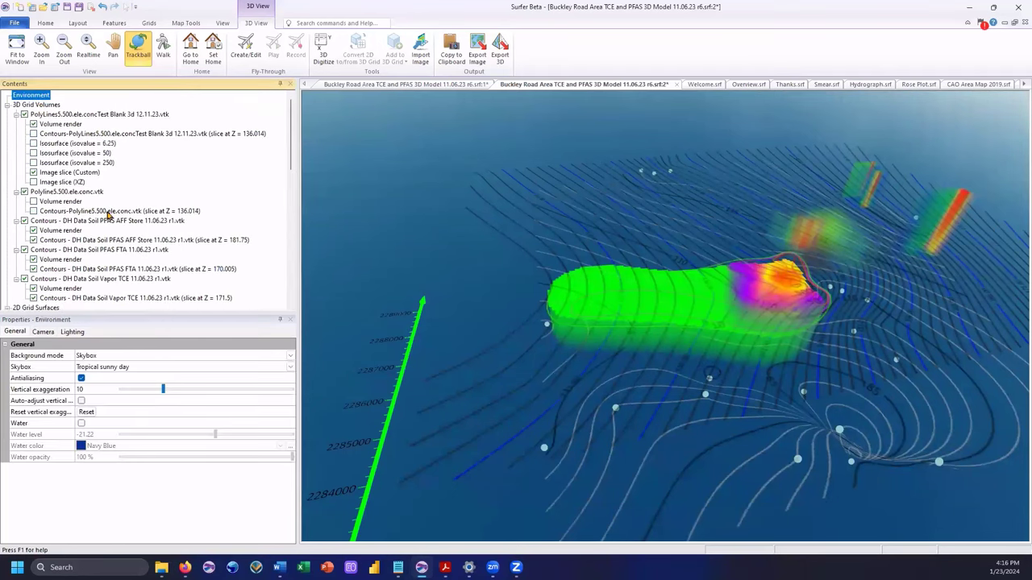
left_click(96, 394)
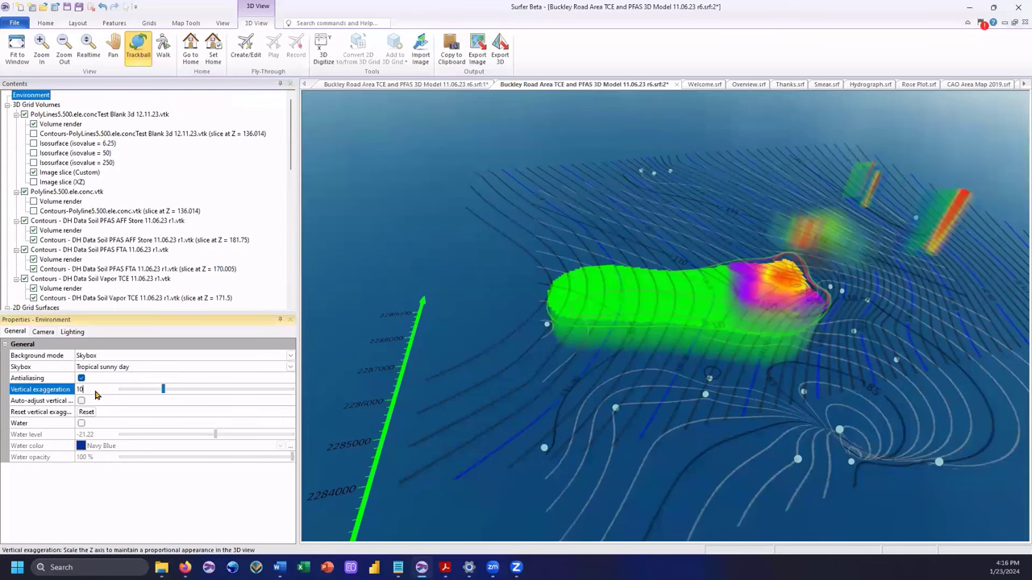
left_click_drag(83, 393, 72, 392)
type("1")
key("Return")
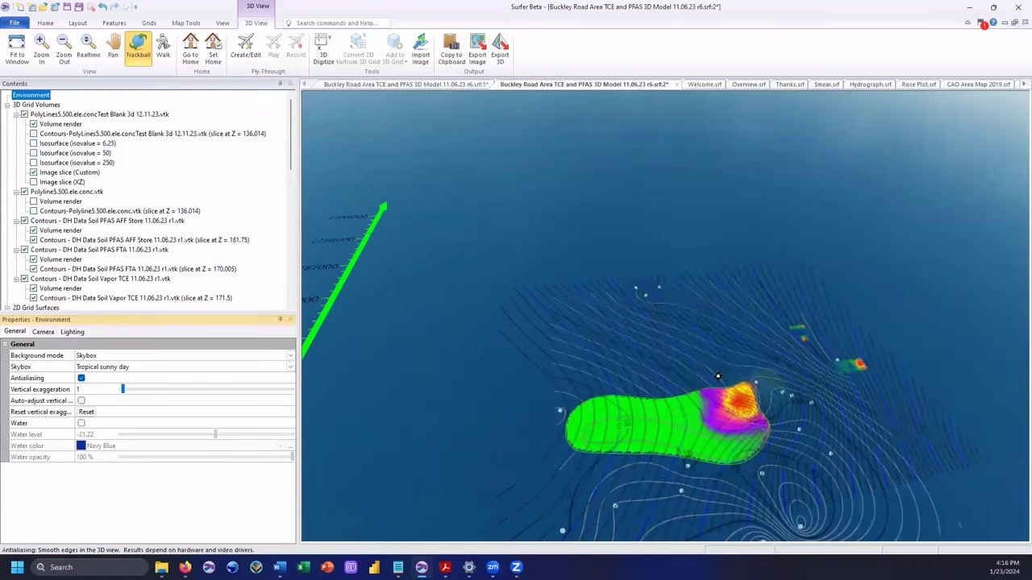
left_click_drag(717, 376, 577, 379)
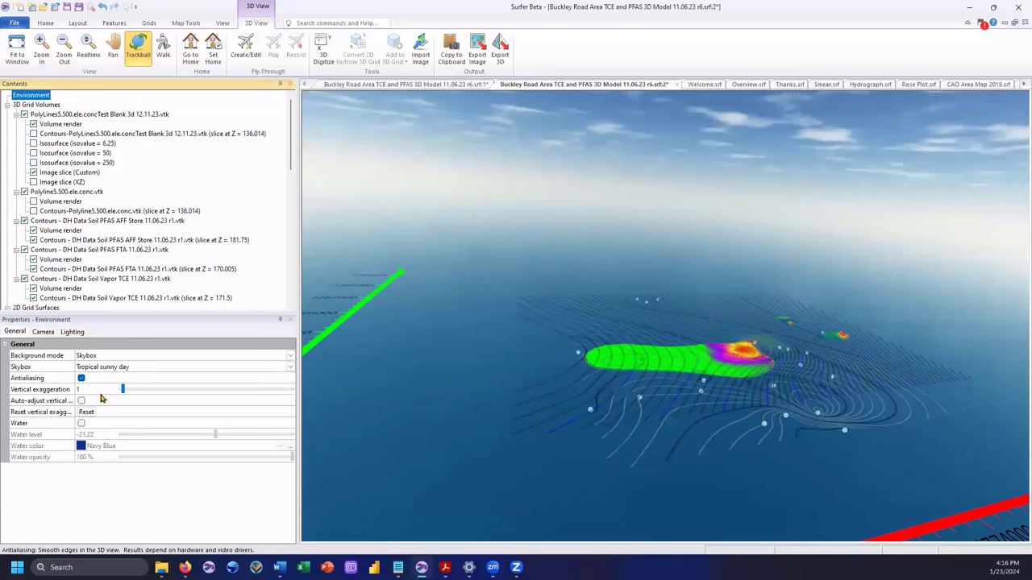
- Set the 3D environment's vertical exaggeration to 10
left_click_drag(148, 393, 157, 393)
left_click(75, 390)
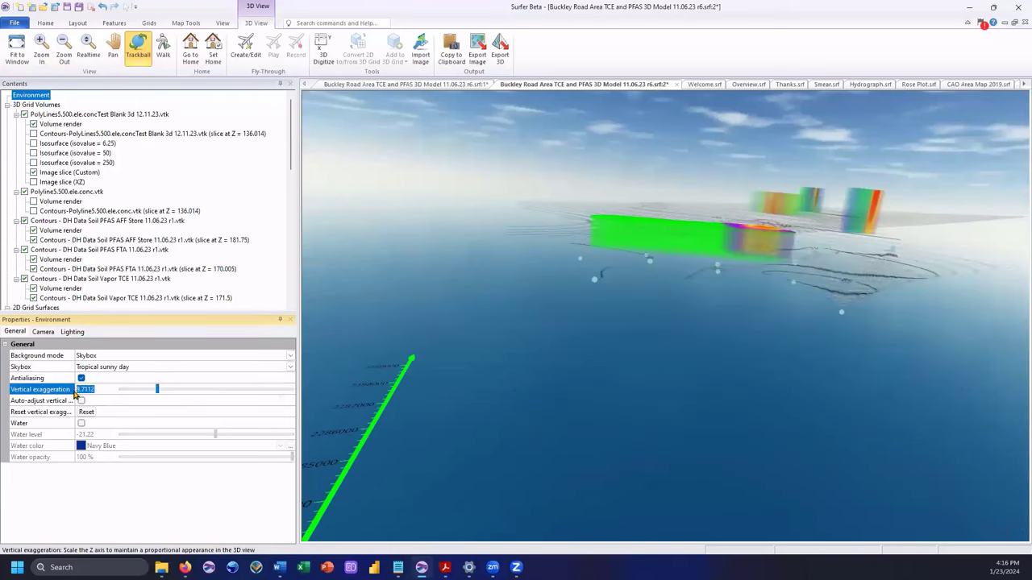
type("10")
left_click(122, 390)
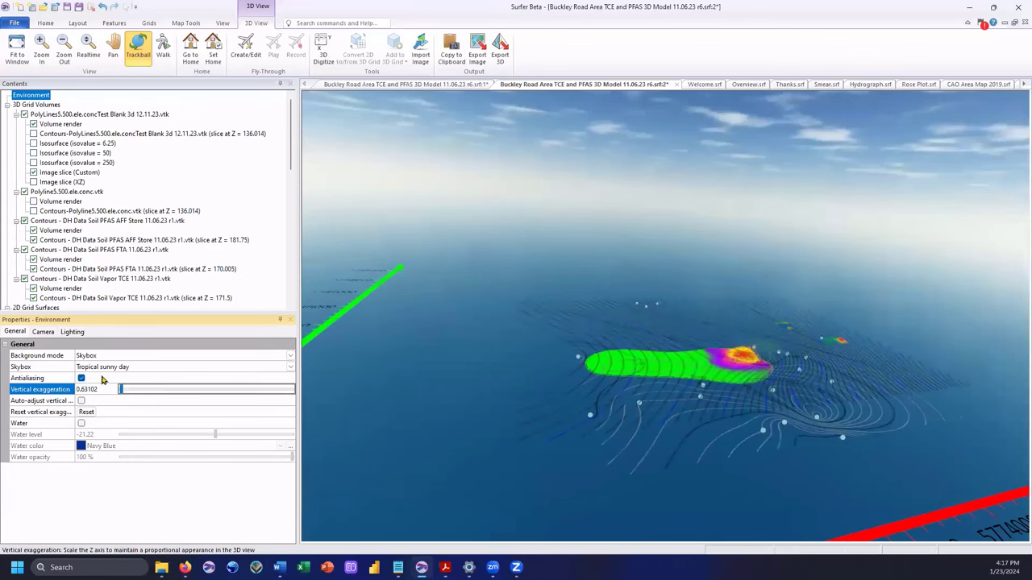
left_click(66, 391)
type("10")
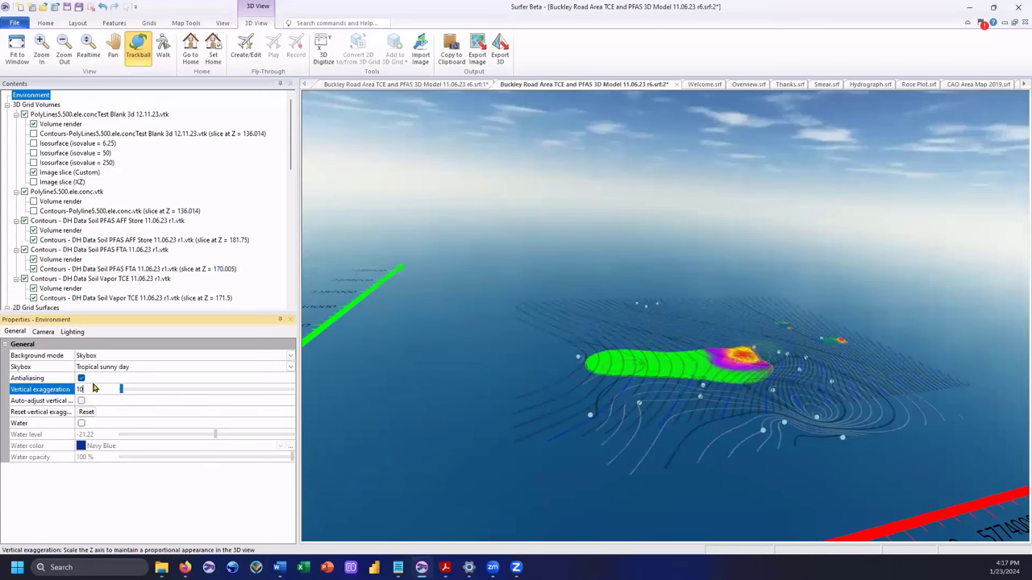
left_click(98, 379)
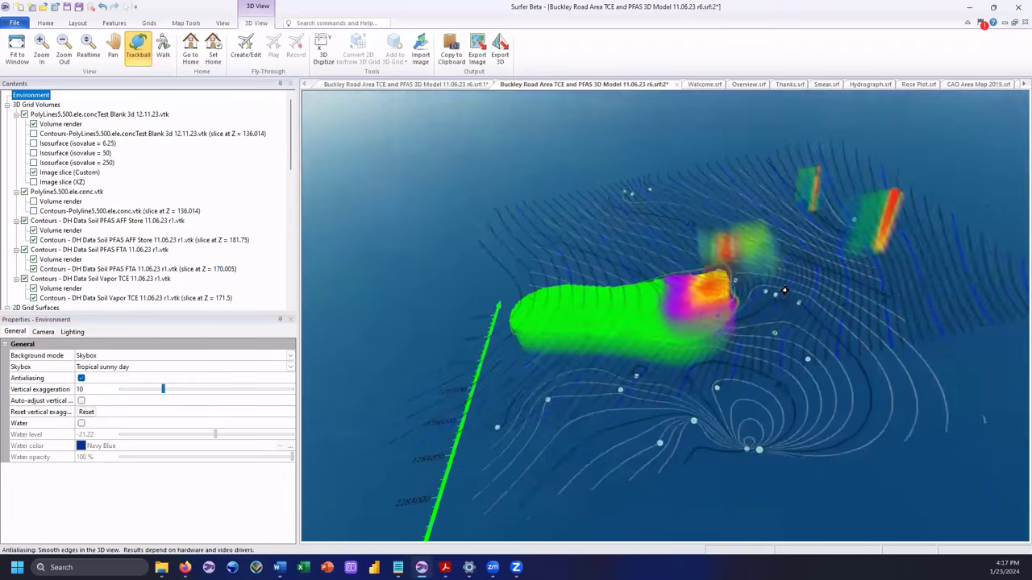
- Show the TCE SV ug/m3 drillholes in the 3D model
left_click_drag(784, 291, 364, 185)
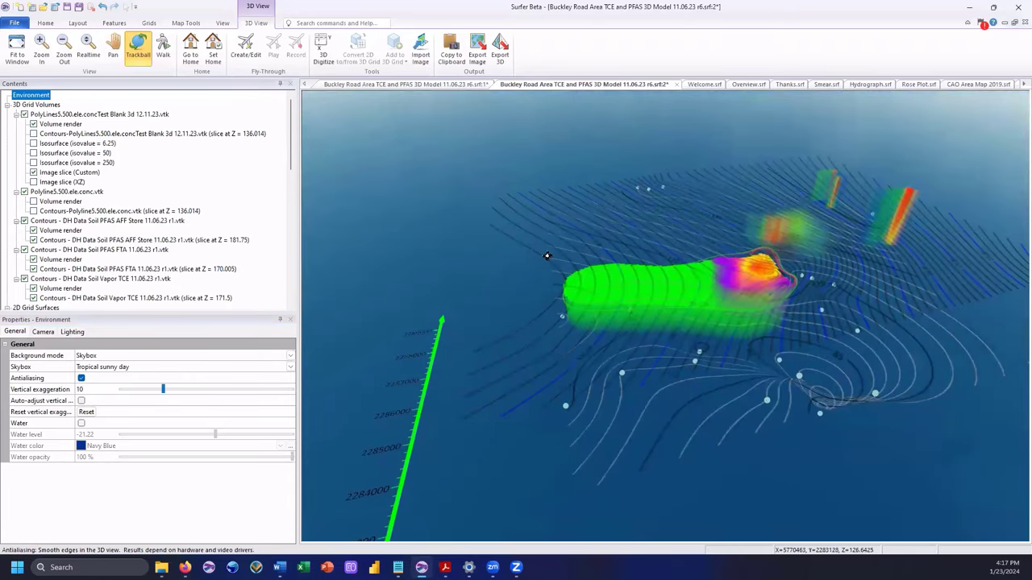
left_click_drag(681, 255, 665, 275)
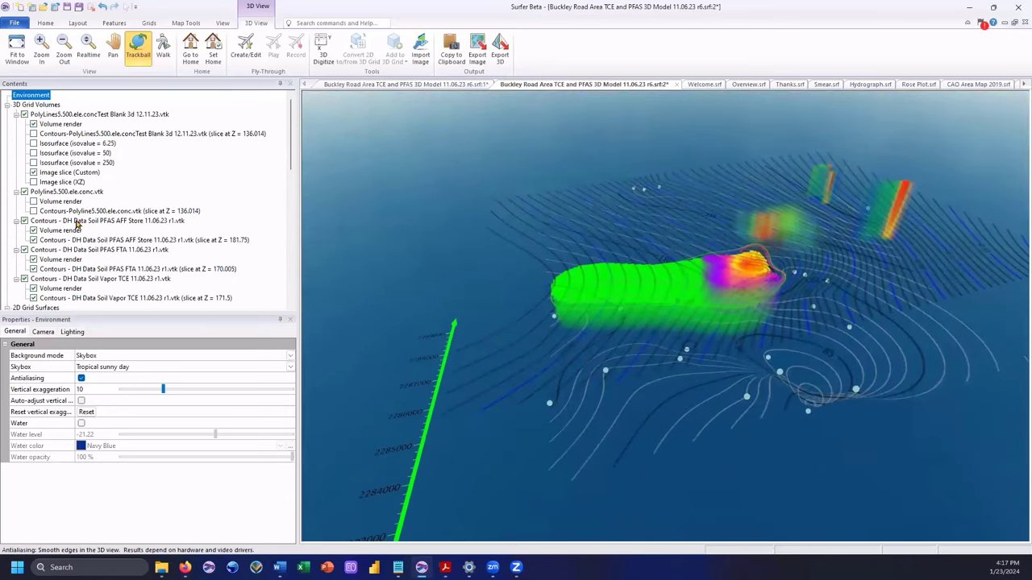
scroll(73, 234, "down", 7)
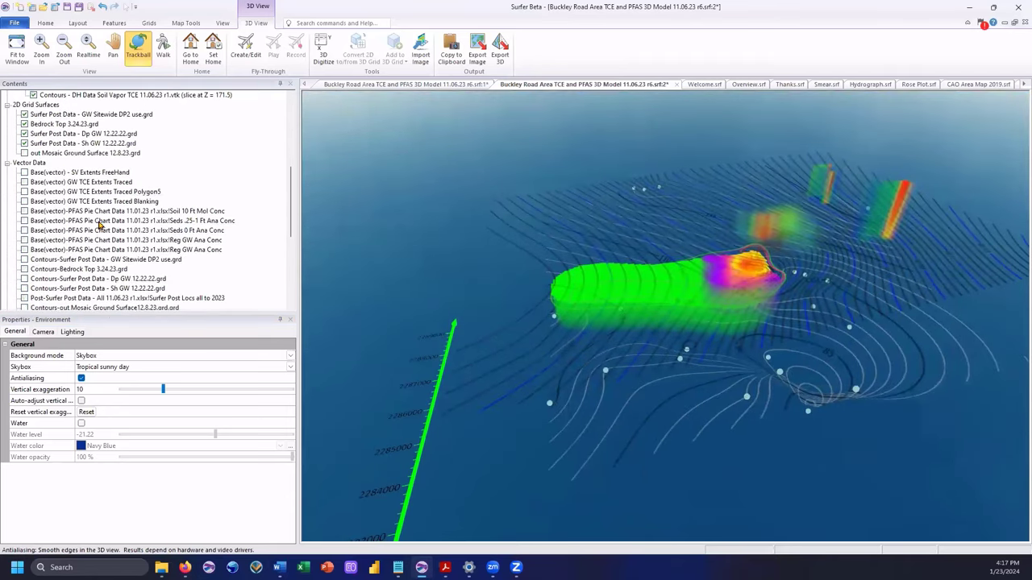
scroll(92, 226, "down", 3)
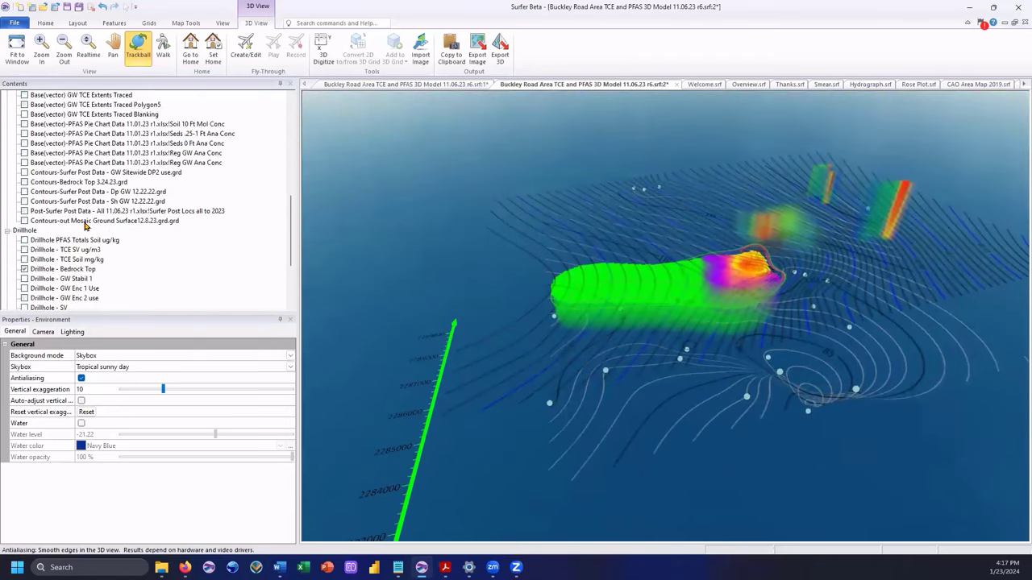
left_click(25, 251)
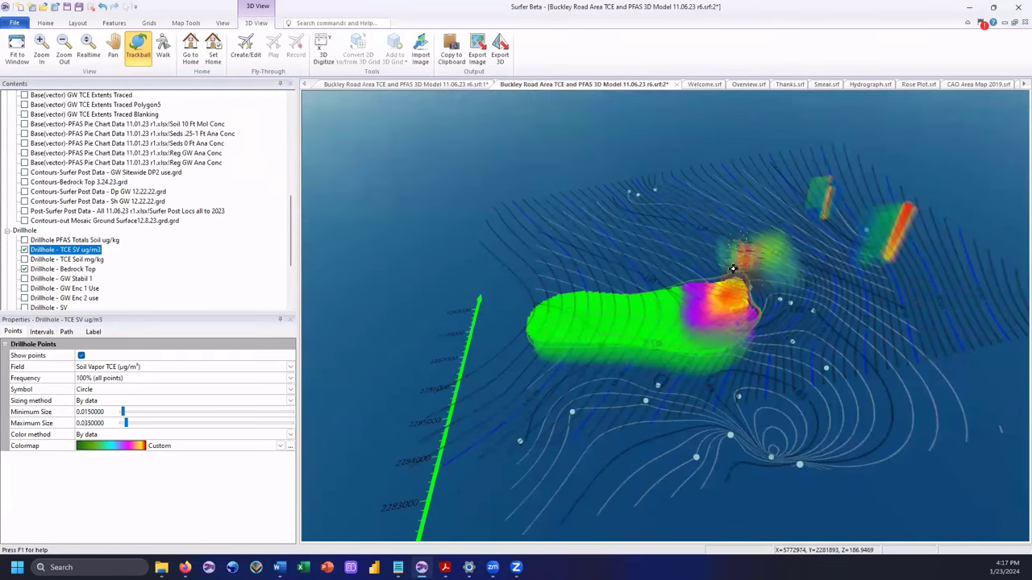
- Examine the soil vapor TCE drillhole points and labels around the plume's high-concentration end, both close up and from a distance
scroll(750, 254, "up", 3)
scroll(750, 254, "up", 3)
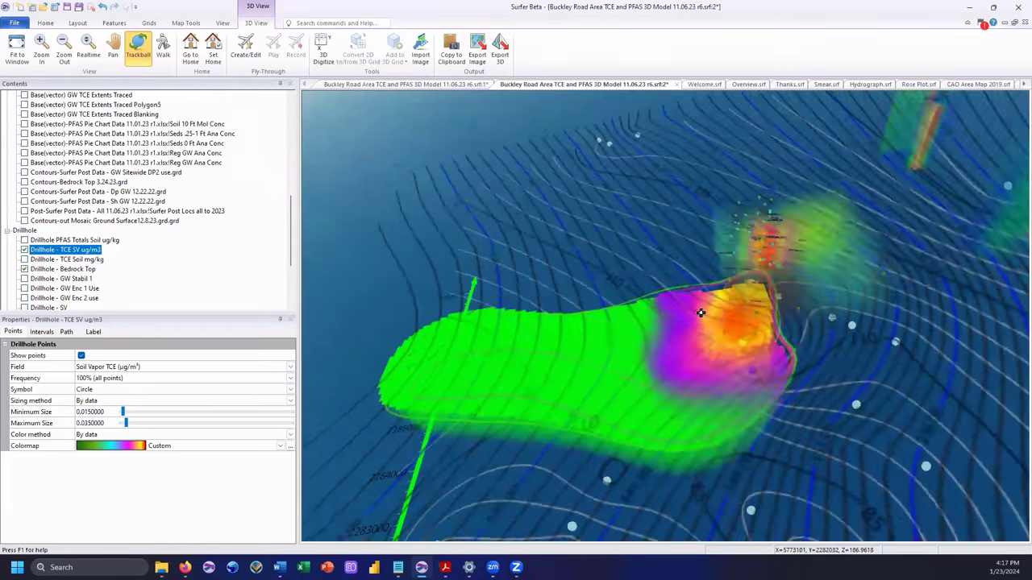
scroll(752, 271, "up", 3)
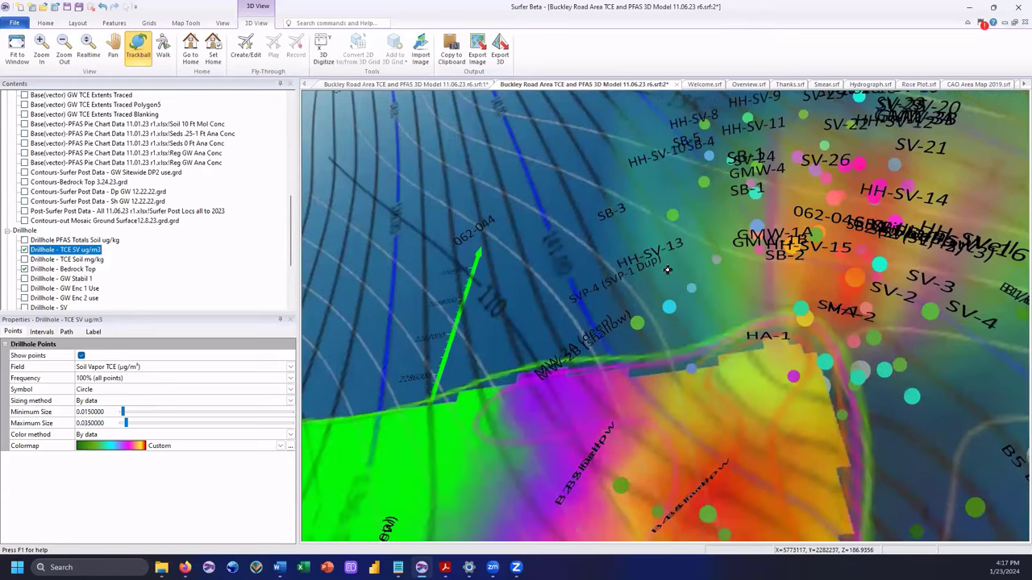
scroll(666, 271, "down", 3)
scroll(566, 285, "up", 2)
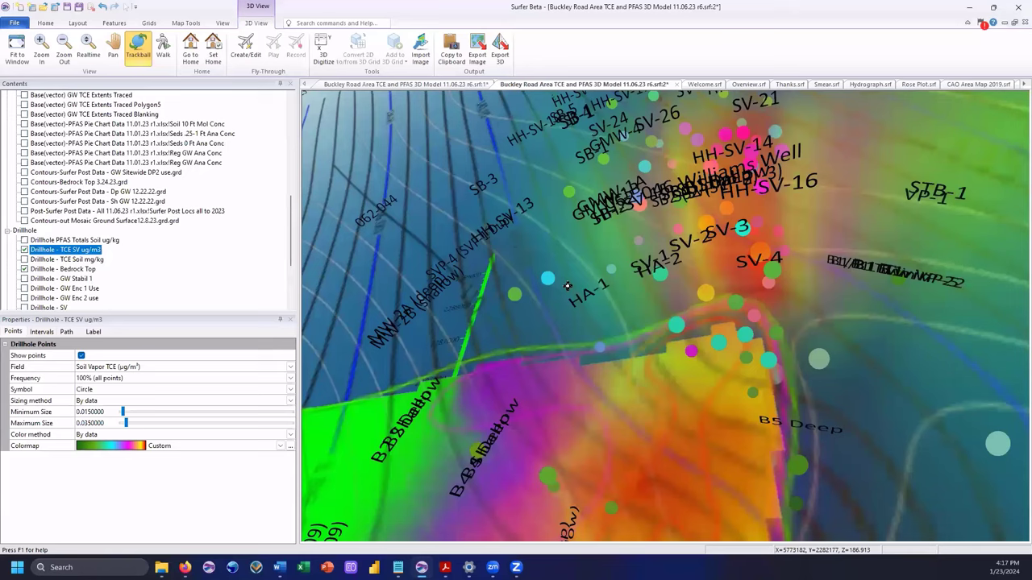
scroll(615, 266, "down", 3)
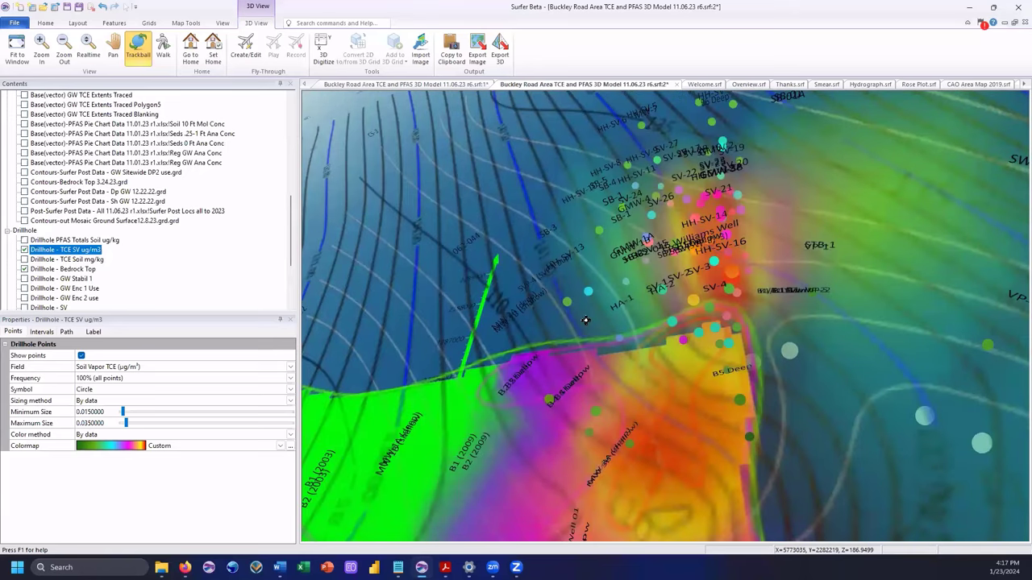
scroll(742, 288, "down", 4)
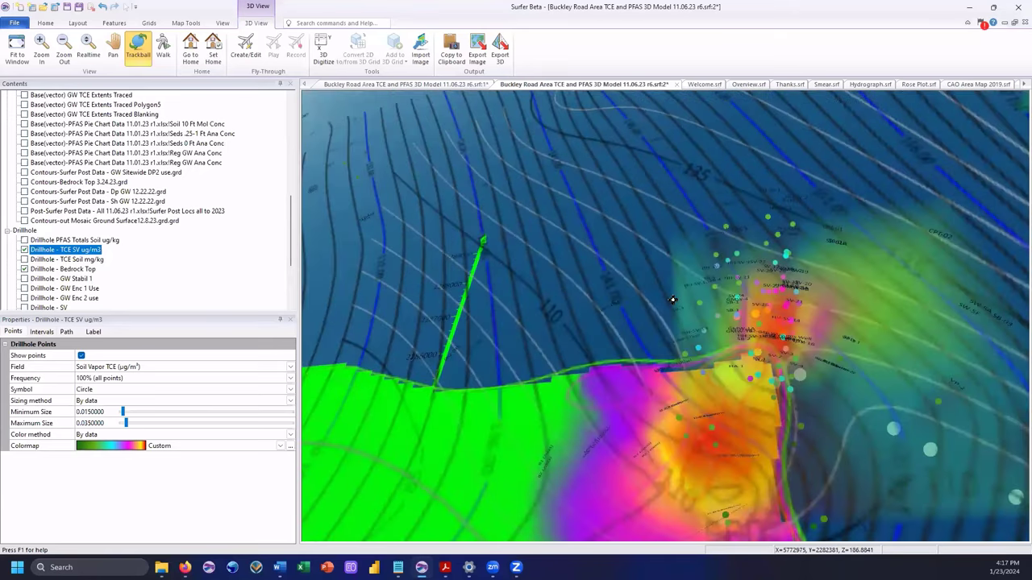
scroll(672, 300, "up", 1)
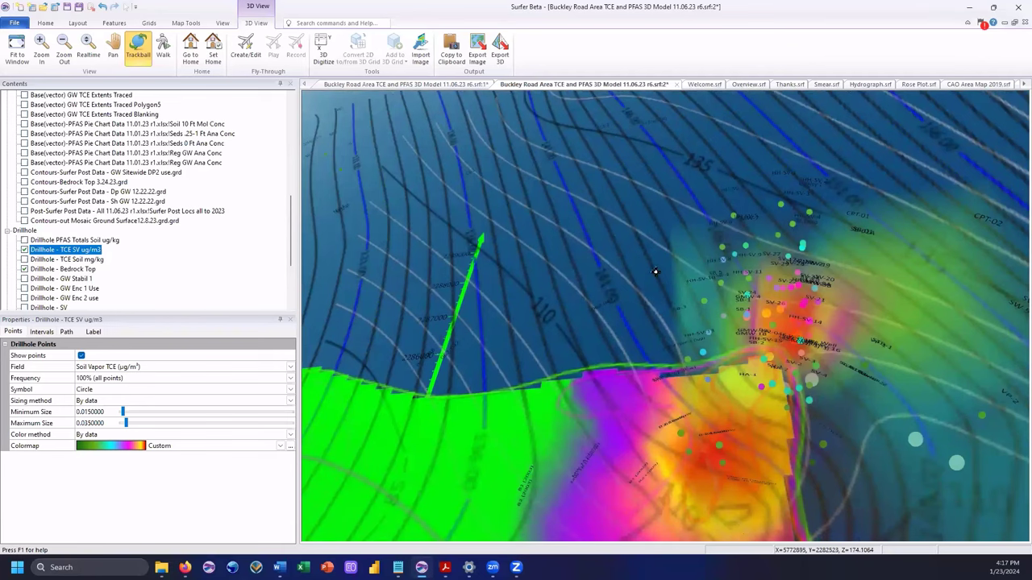
scroll(653, 310, "down", 1)
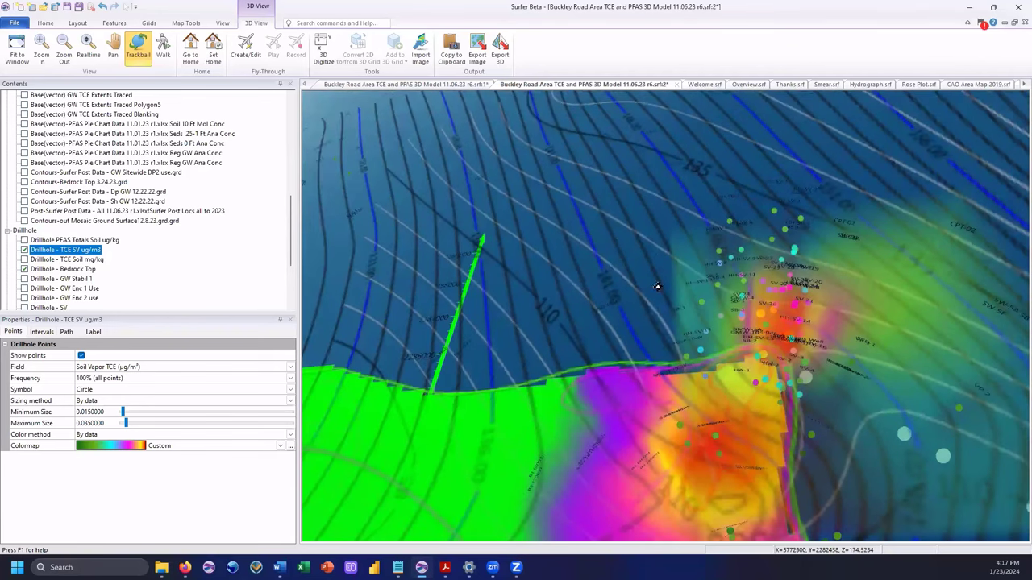
scroll(632, 304, "up", 1)
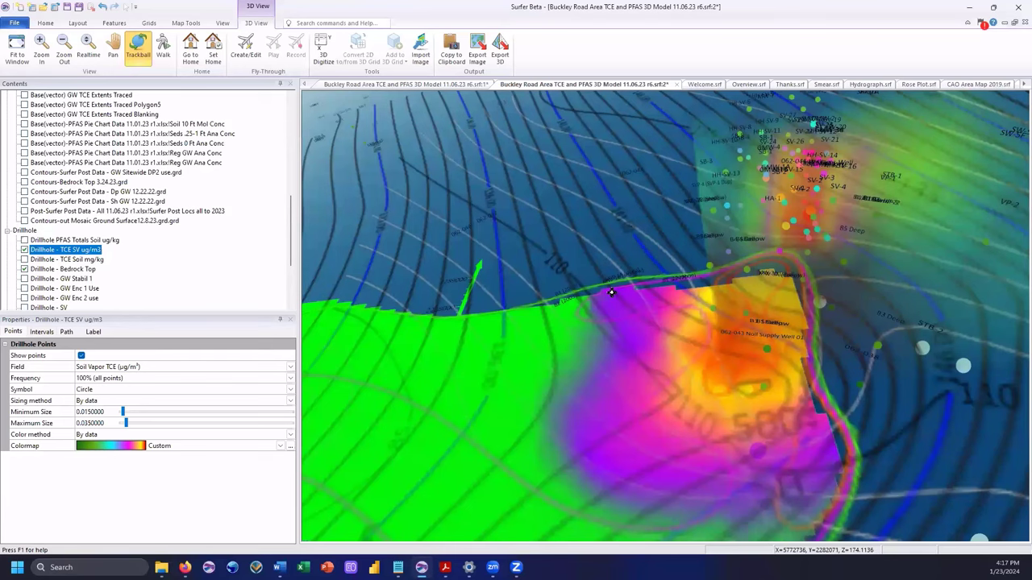
scroll(614, 293, "down", 3)
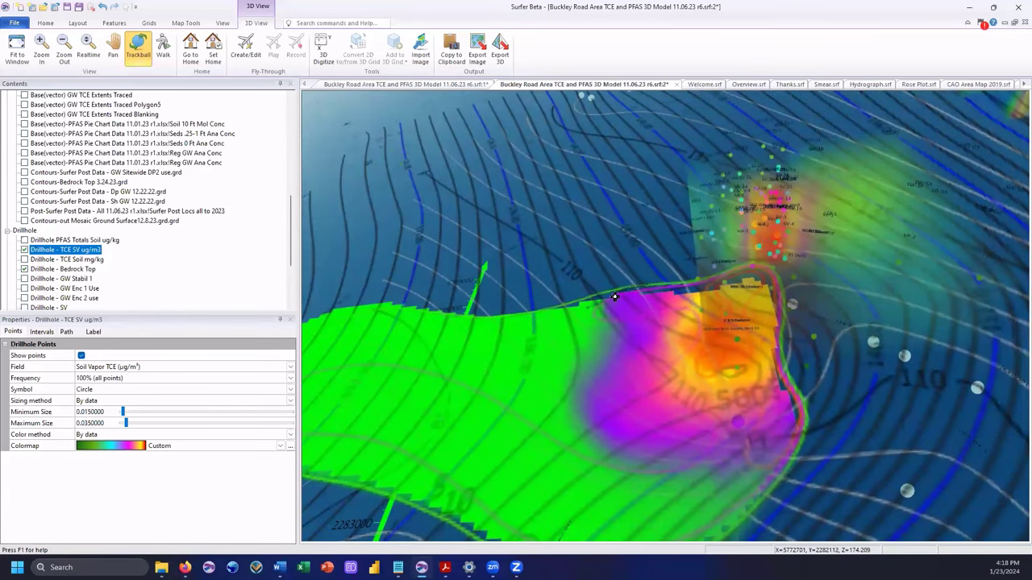
scroll(614, 296, "down", 2)
scroll(616, 292, "down", 1)
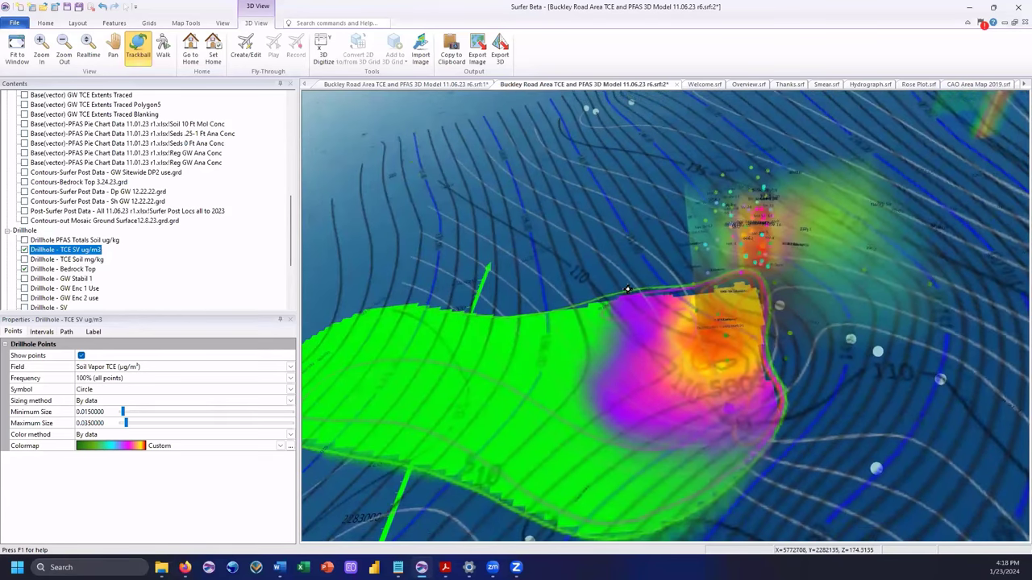
left_click_drag(630, 290, 633, 306)
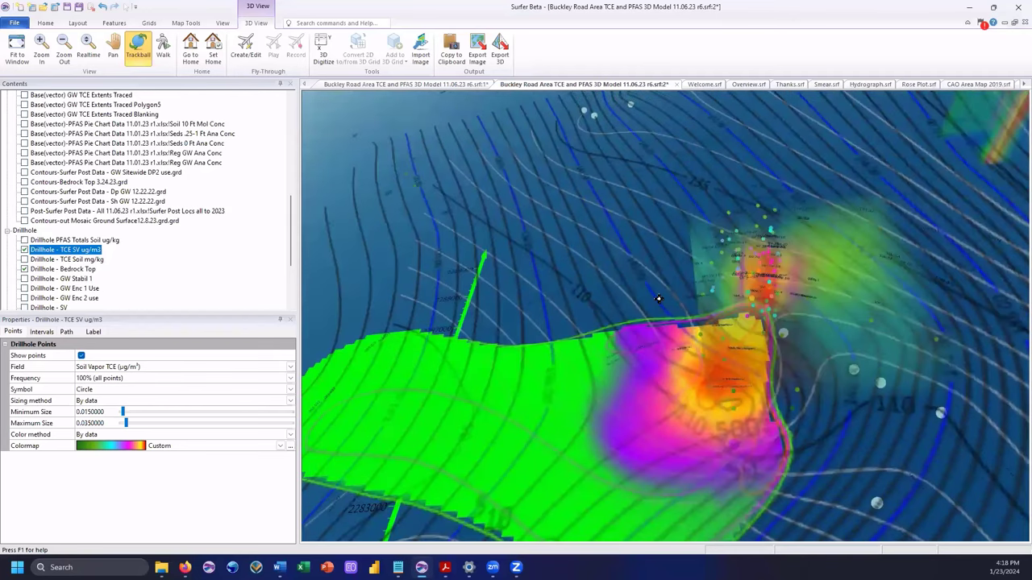
scroll(805, 264, "up", 1)
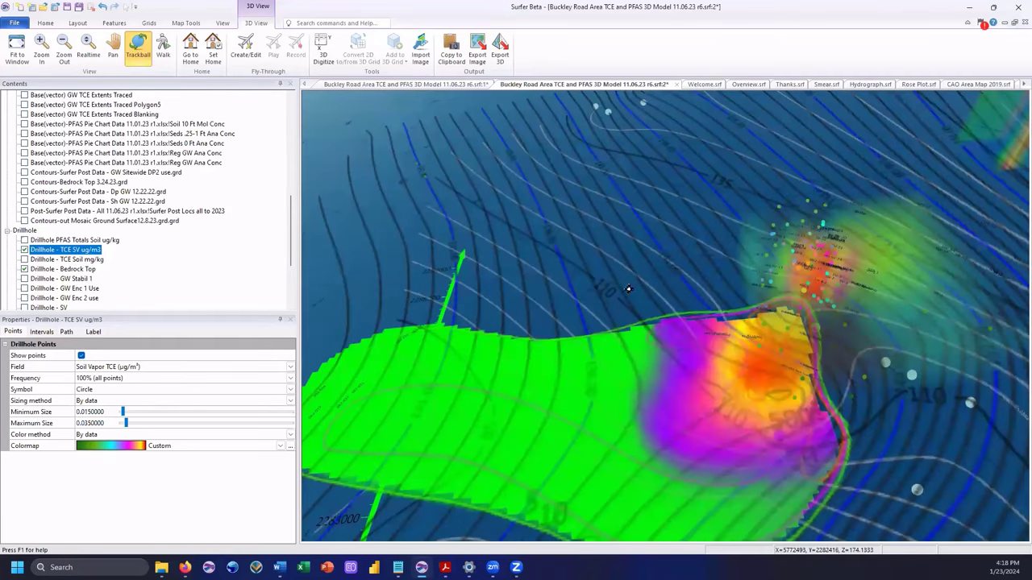
scroll(628, 289, "down", 1)
left_click_drag(600, 352, 661, 331)
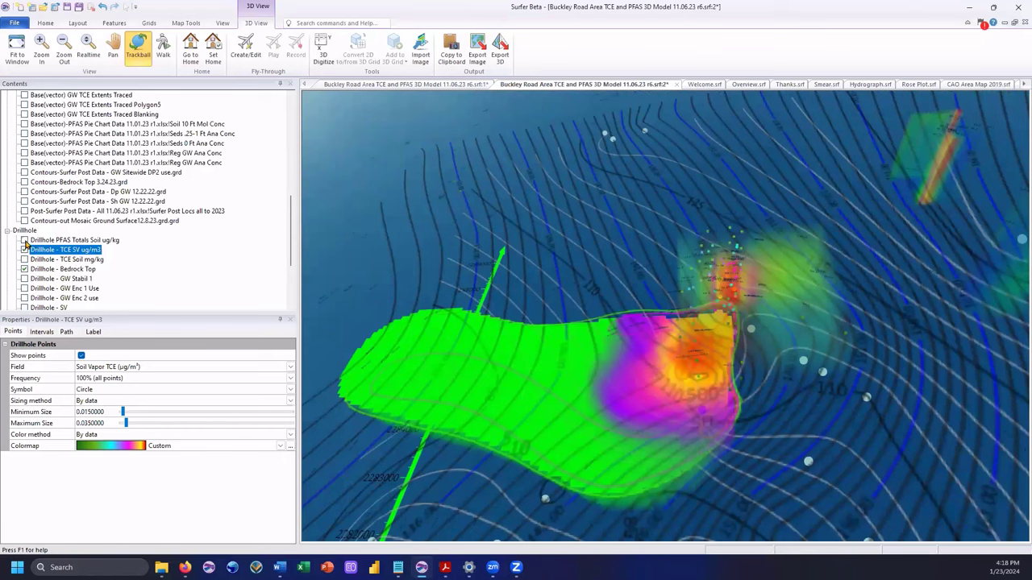
- Show the PFAS Totals Soil ug/kg drillholes and inspect their points against the soil plumes from several angles
left_click(27, 241)
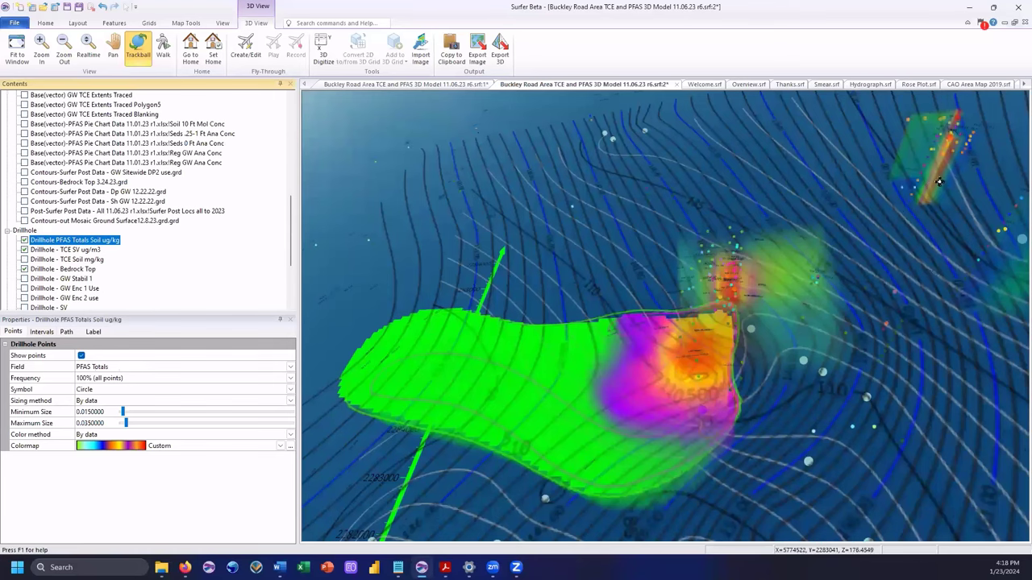
left_click_drag(844, 302, 797, 377)
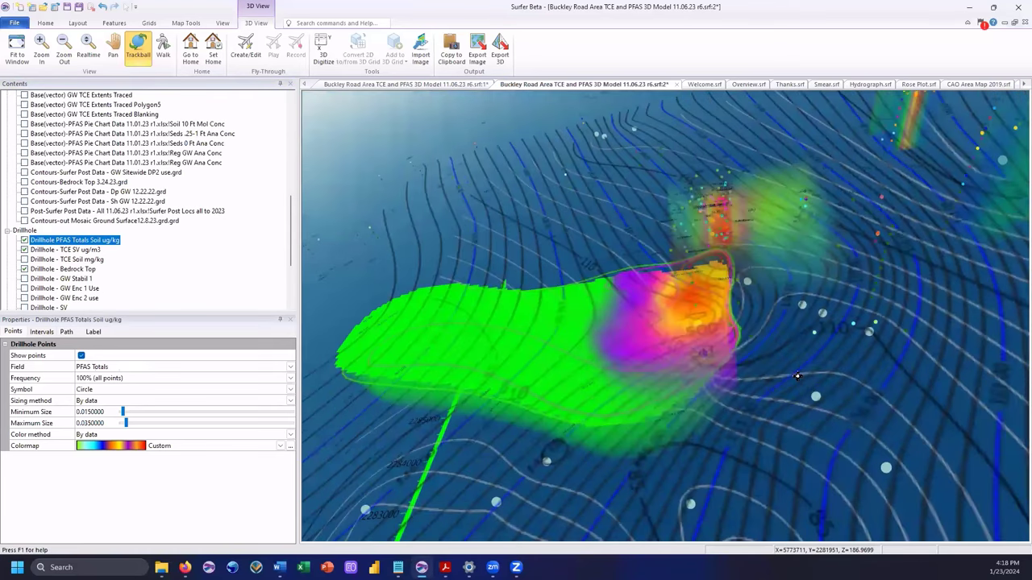
left_click_drag(868, 238, 837, 265)
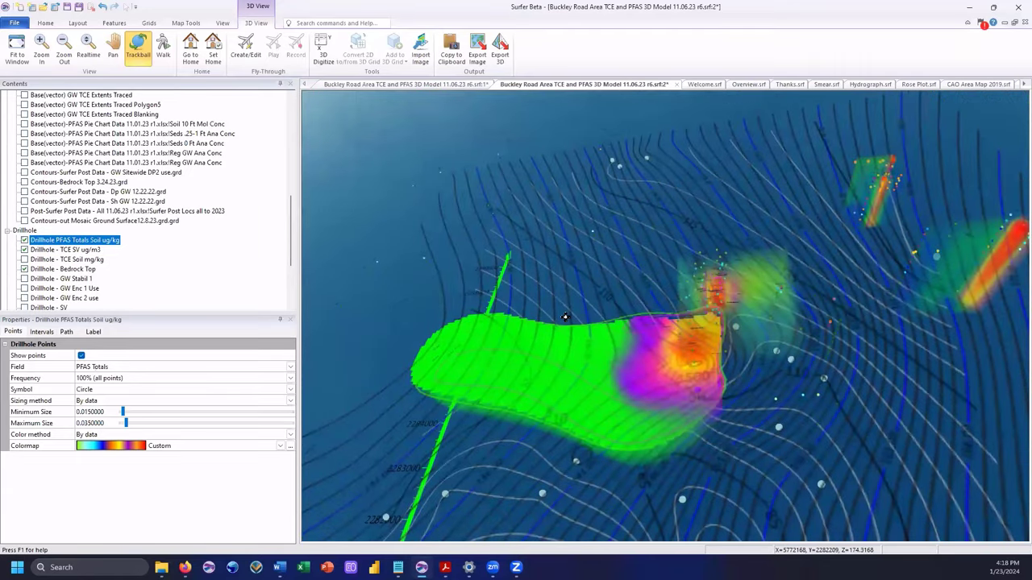
left_click_drag(606, 258, 484, 274)
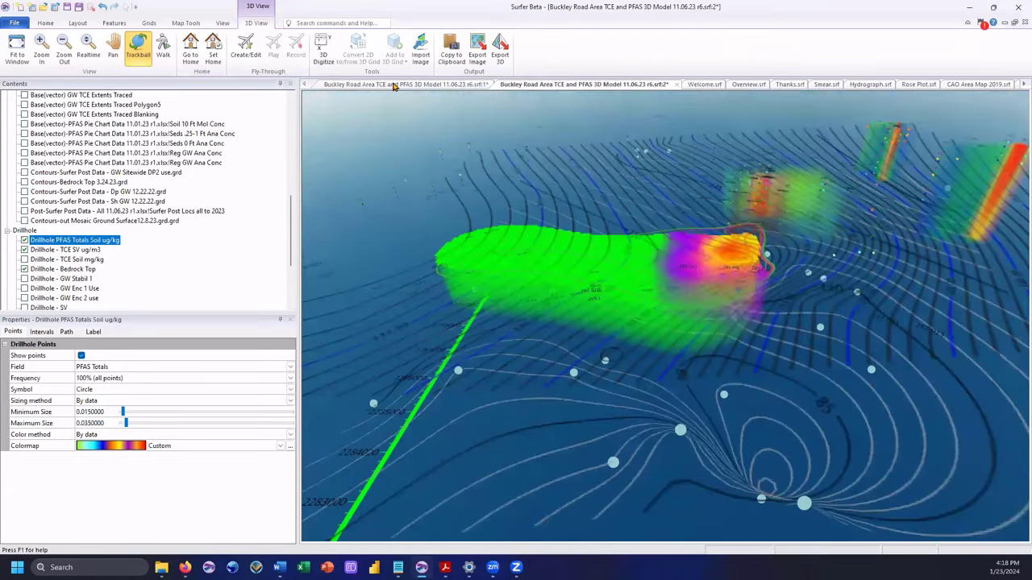
- Raise the opacity of the 2D map's out Mosaic Ground Surface 12.8.23 contours to 53 % and check the surface layers in the 3D view
key("ctrl+Tab")
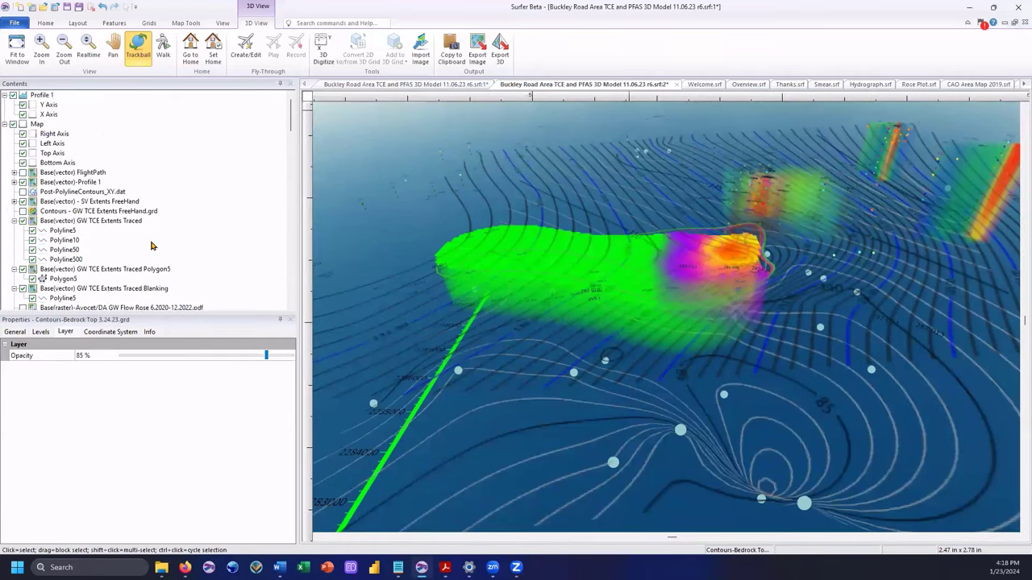
scroll(153, 258, "down", 15)
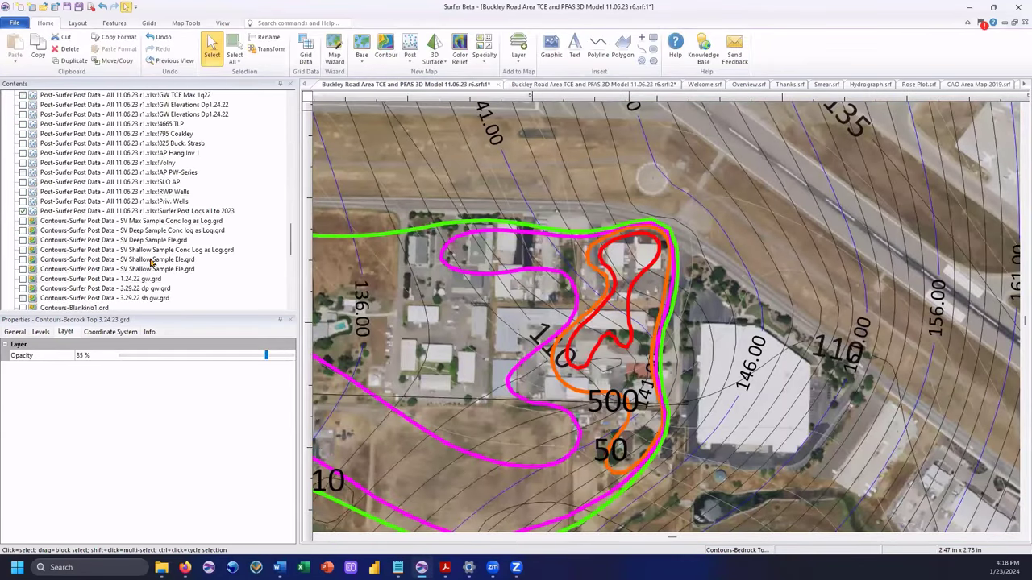
scroll(149, 266, "down", 4)
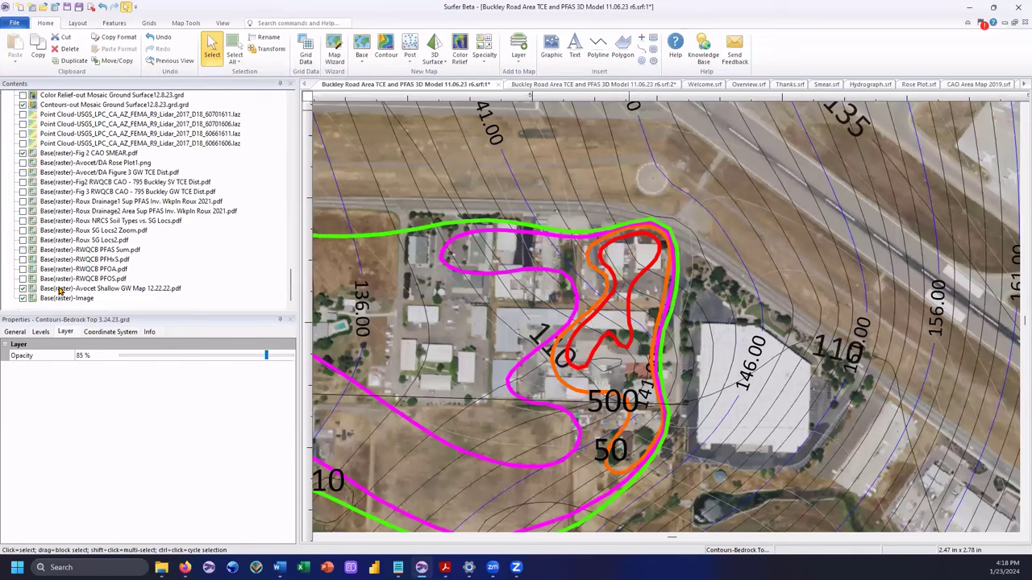
scroll(63, 278, "up", 2)
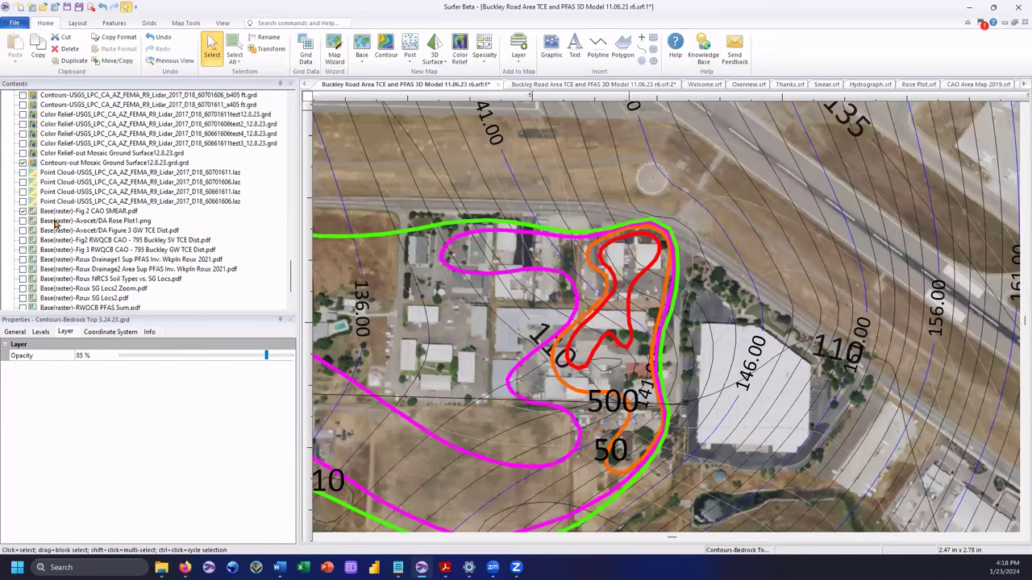
left_click(69, 211)
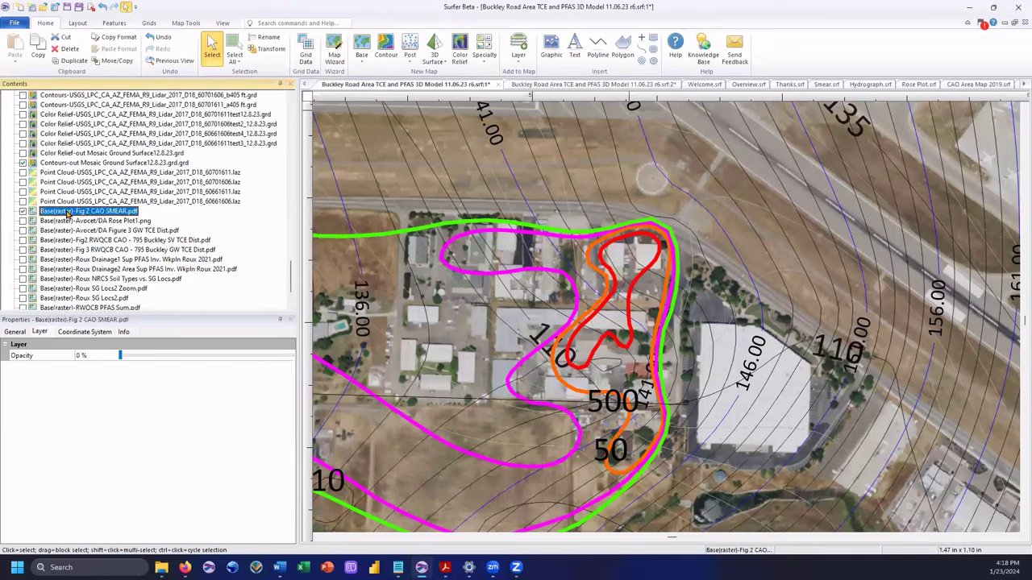
left_click(74, 163)
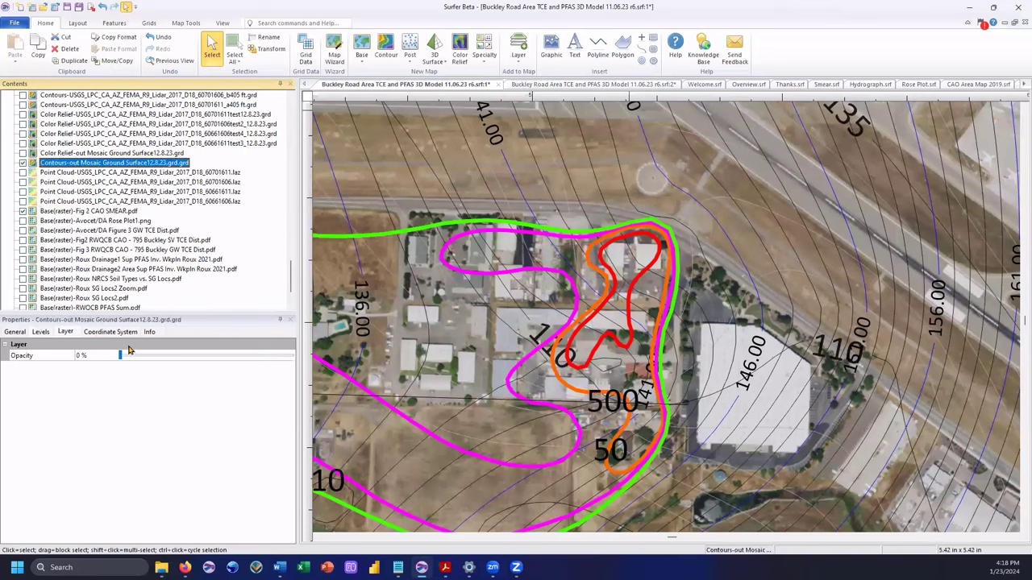
left_click(179, 356)
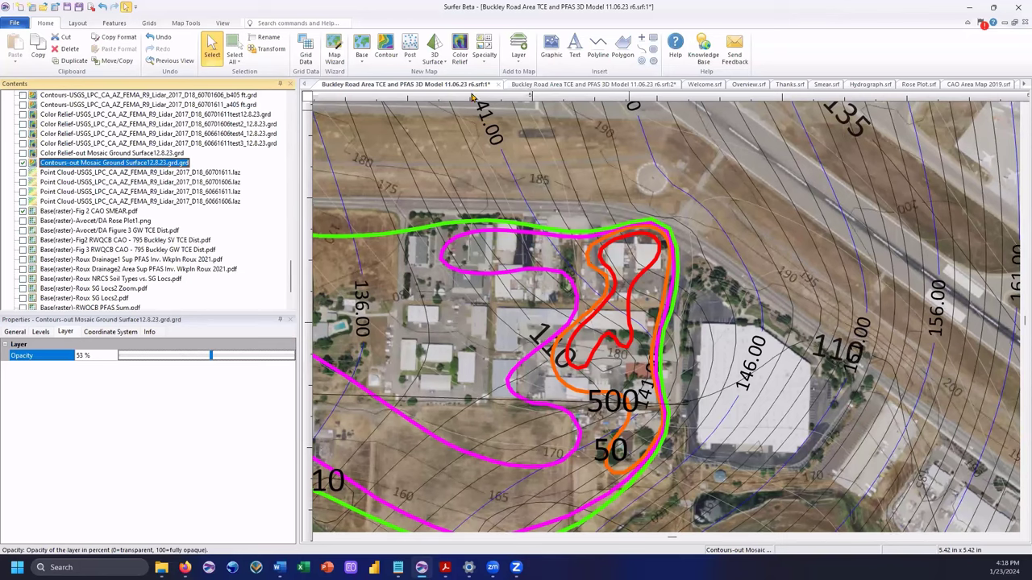
left_click(586, 85)
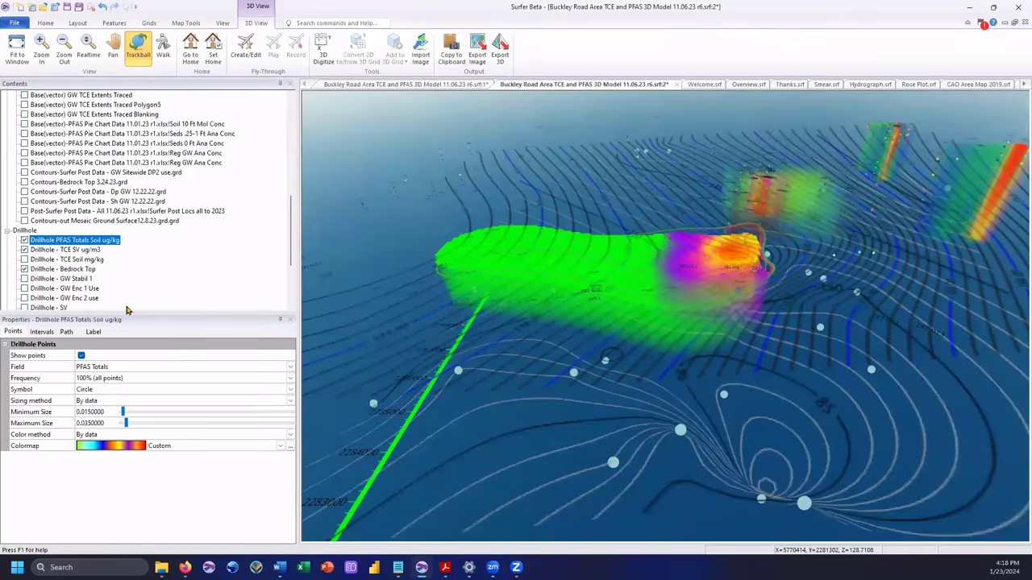
scroll(229, 270, "up", 4)
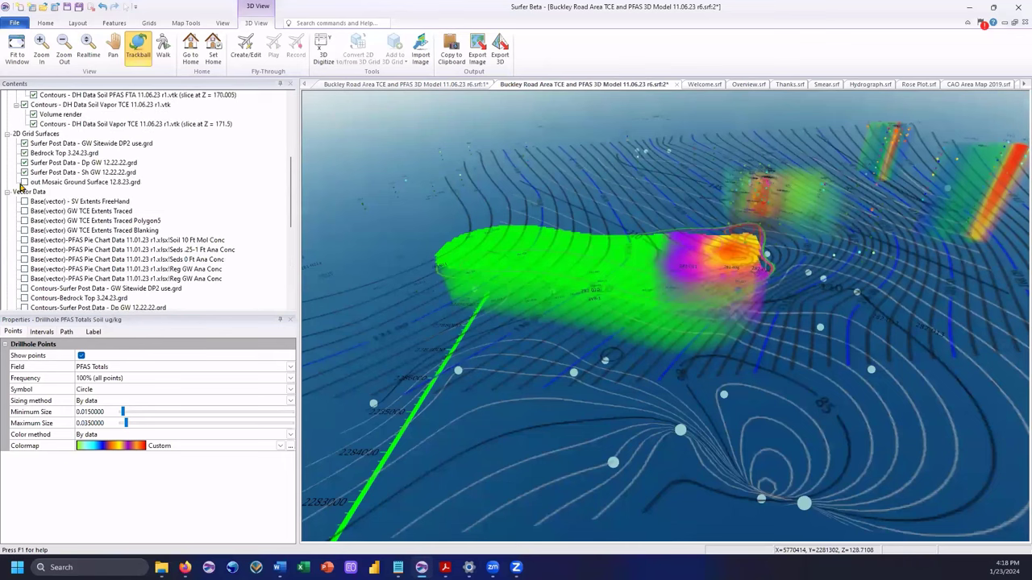
- Raise the opacity of the 2D map's out Mosaic Ground Surface 12.8.23 contours to 95 %
left_click(352, 87)
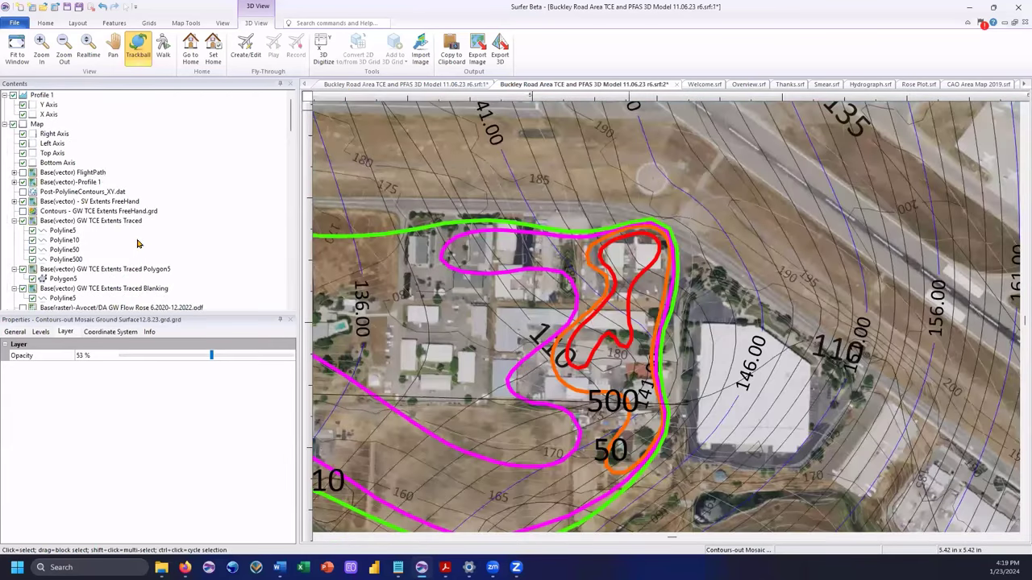
scroll(80, 220, "down", 10)
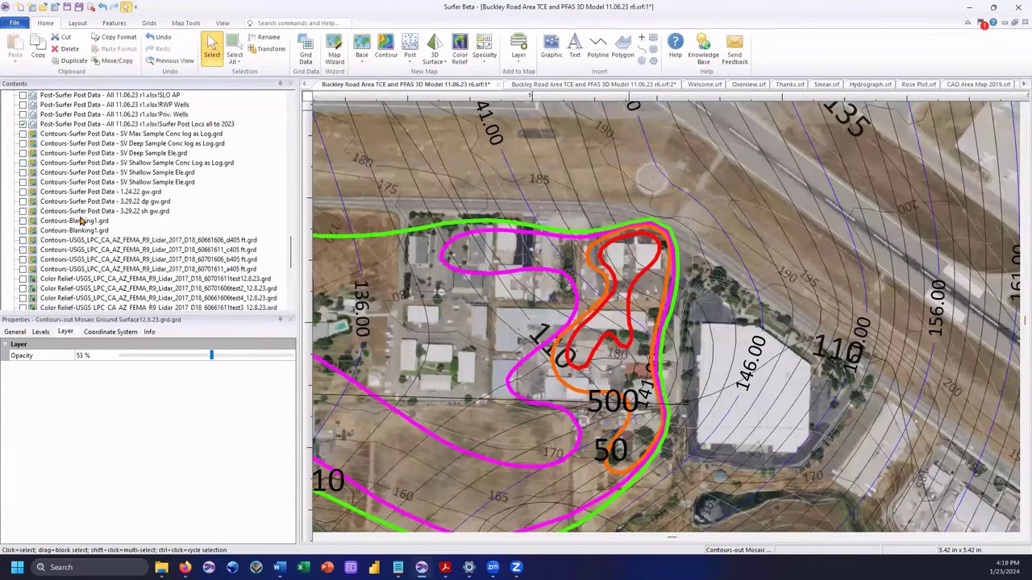
scroll(84, 211, "down", 5)
scroll(88, 208, "up", 6)
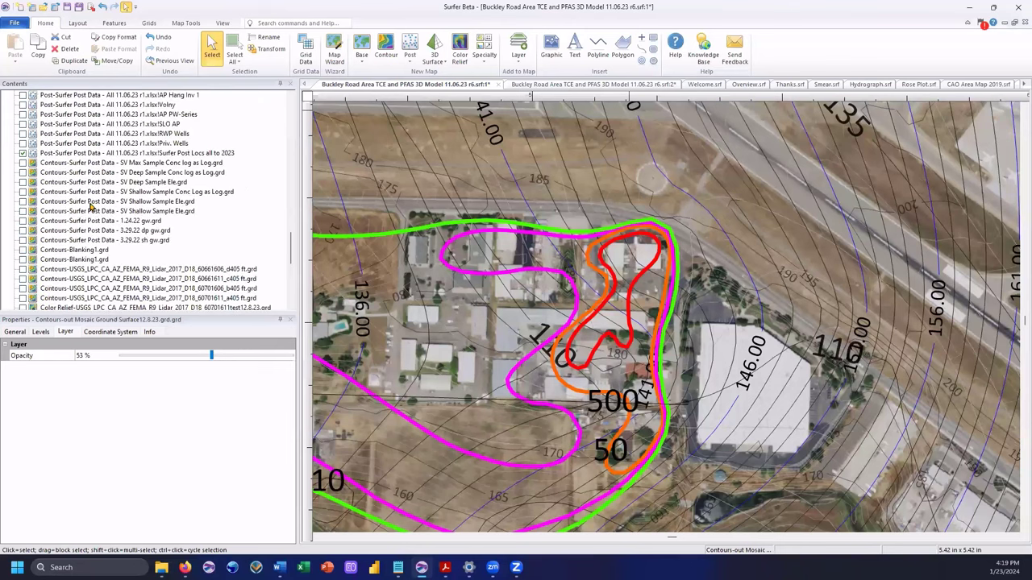
scroll(103, 165, "down", 8)
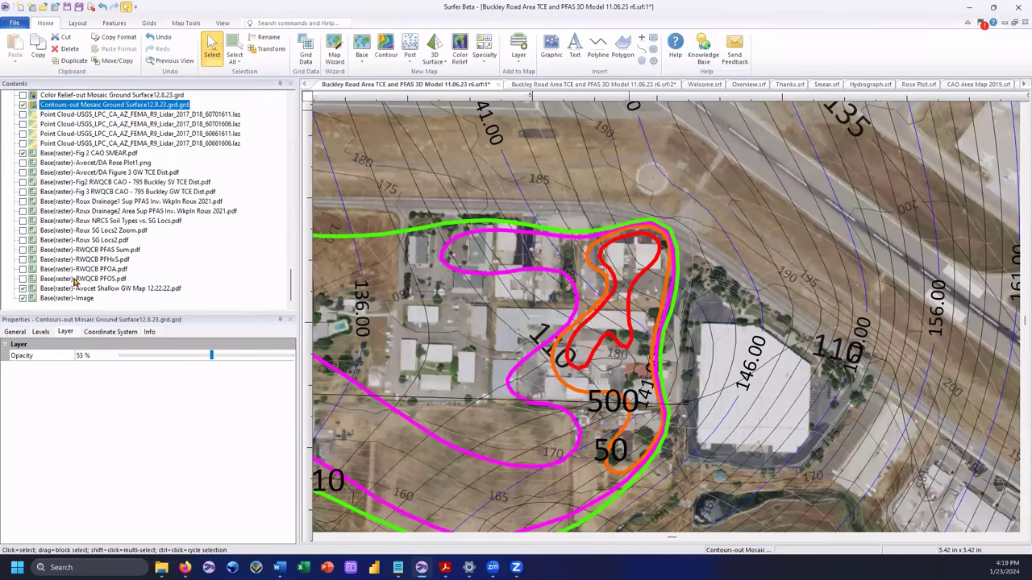
left_click(90, 154)
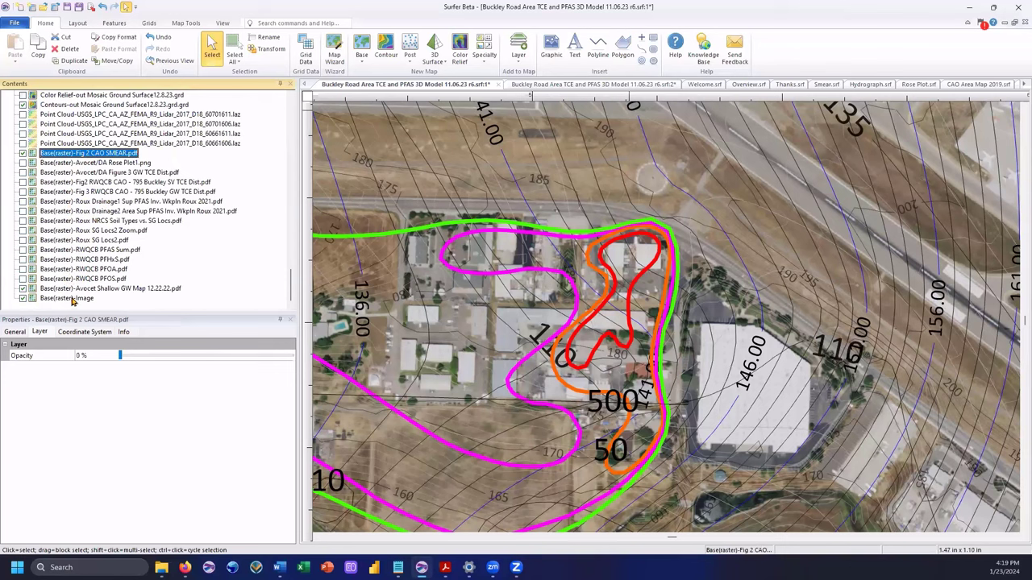
left_click(73, 289)
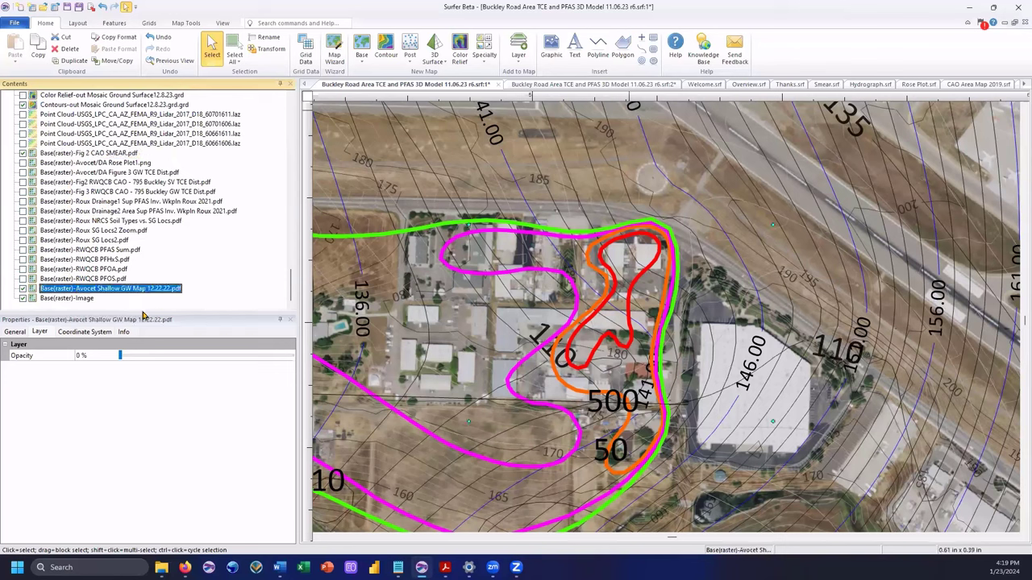
scroll(142, 313, "up", 4)
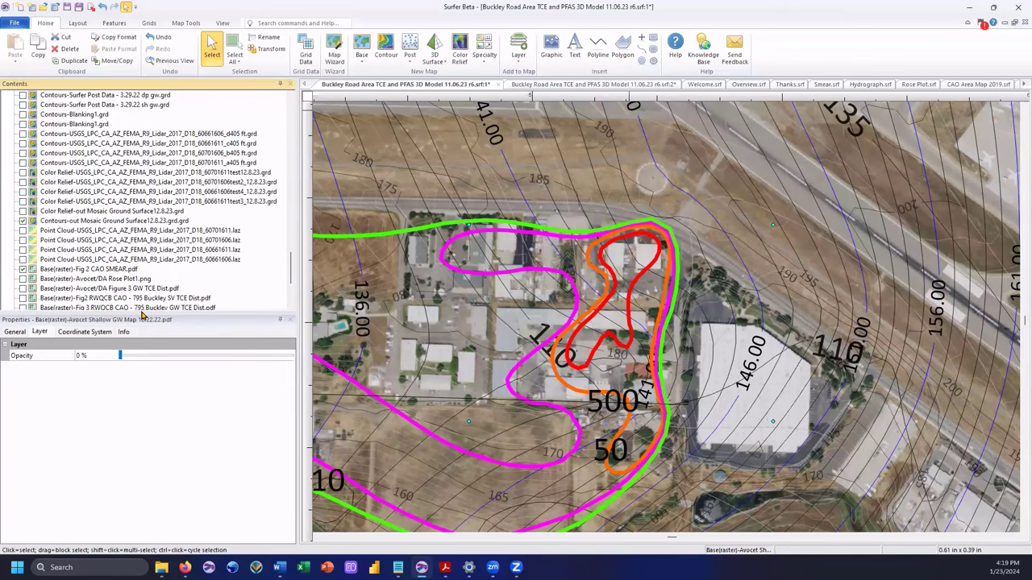
left_click(113, 221)
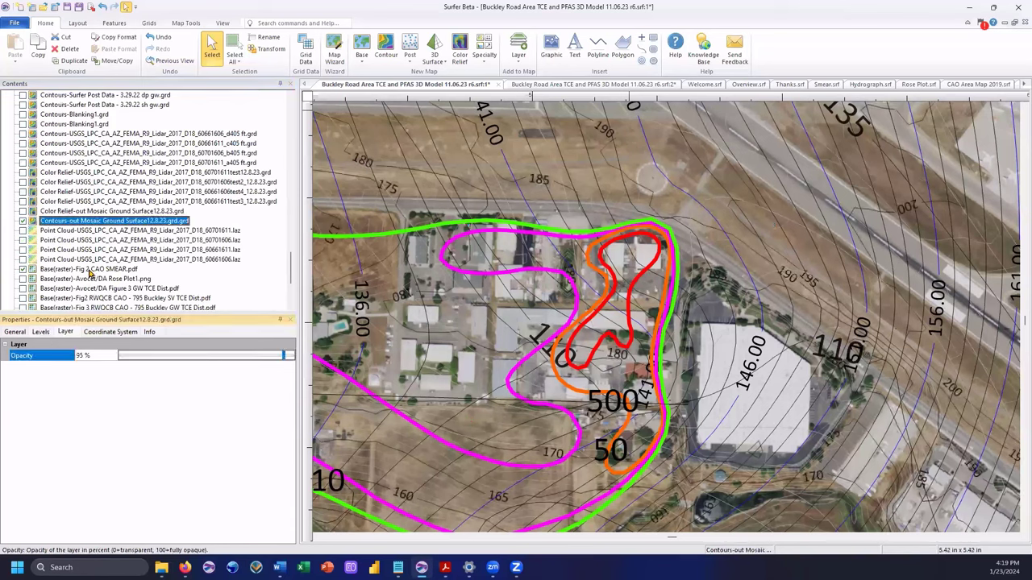
- Lower the opacity of the 2D map's GW Sitewide DP2 use contours to 4 %
scroll(92, 272, "down", 1)
left_click(92, 271)
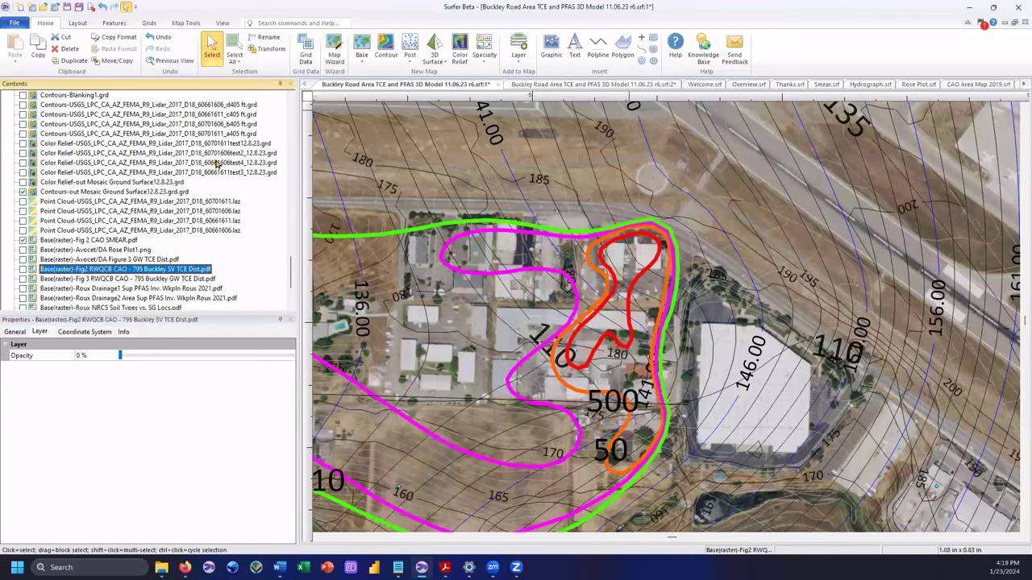
scroll(216, 166, "up", 15)
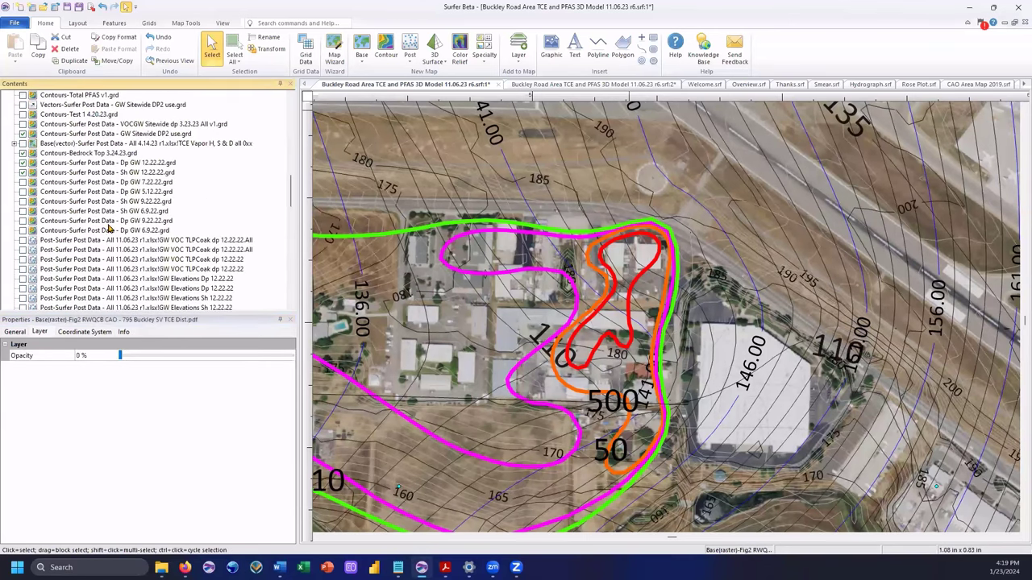
scroll(119, 189, "up", 1)
left_click(123, 164)
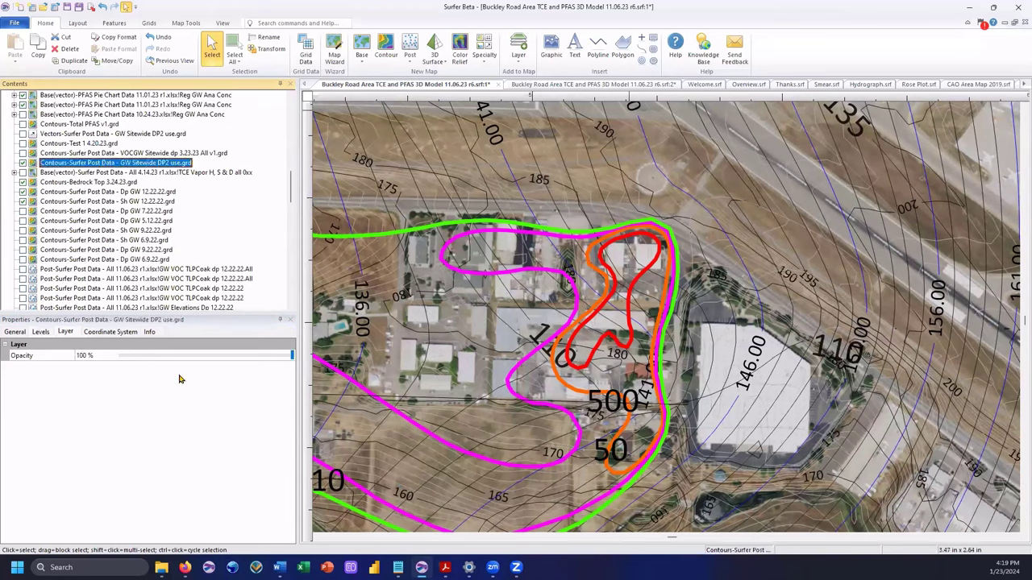
left_click(128, 357)
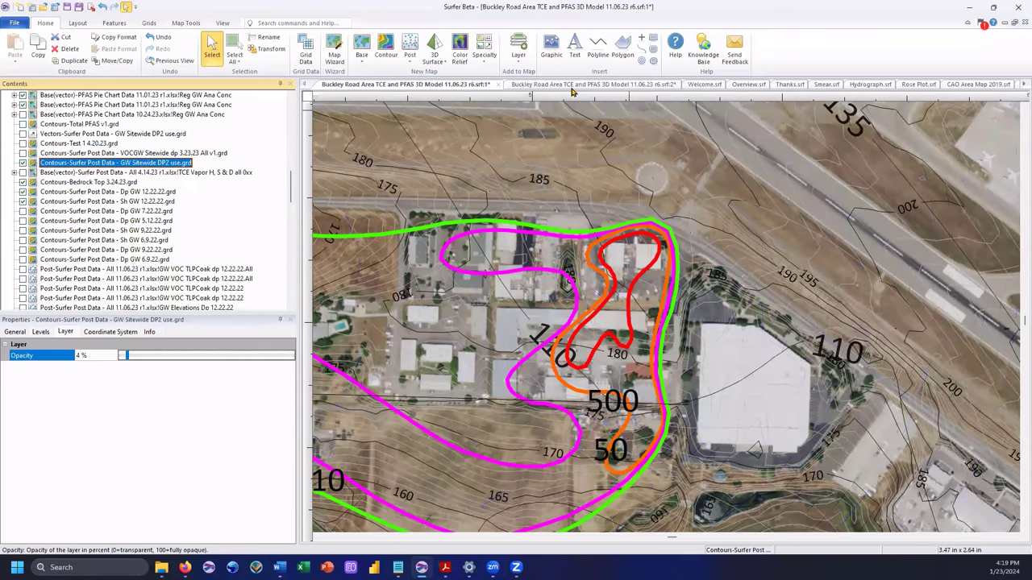
- Return to the 3D model and inspect the remaining contour surfaces beneath the plumes from low and high angles
key("ctrl+Tab")
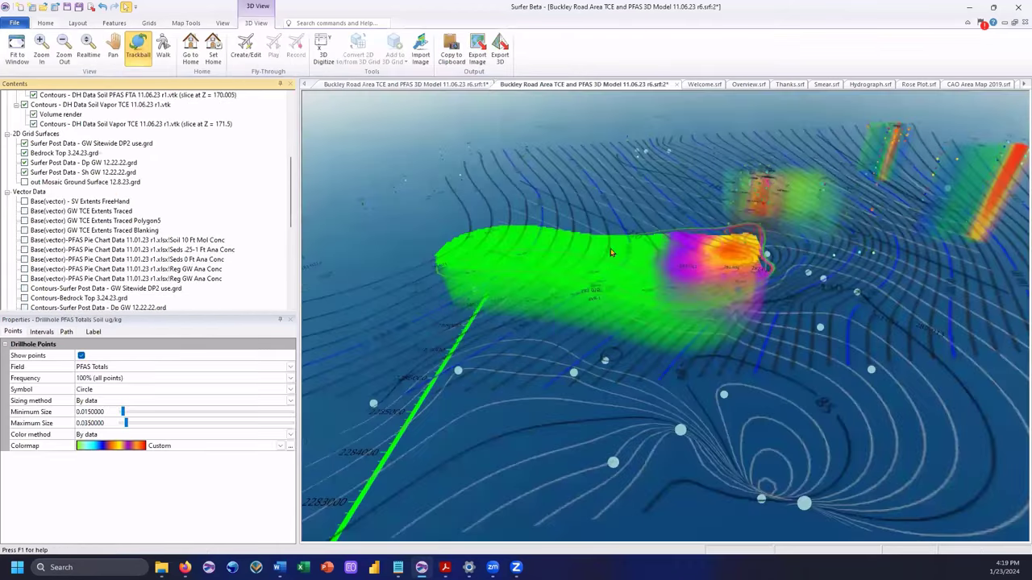
left_click_drag(613, 253, 680, 251)
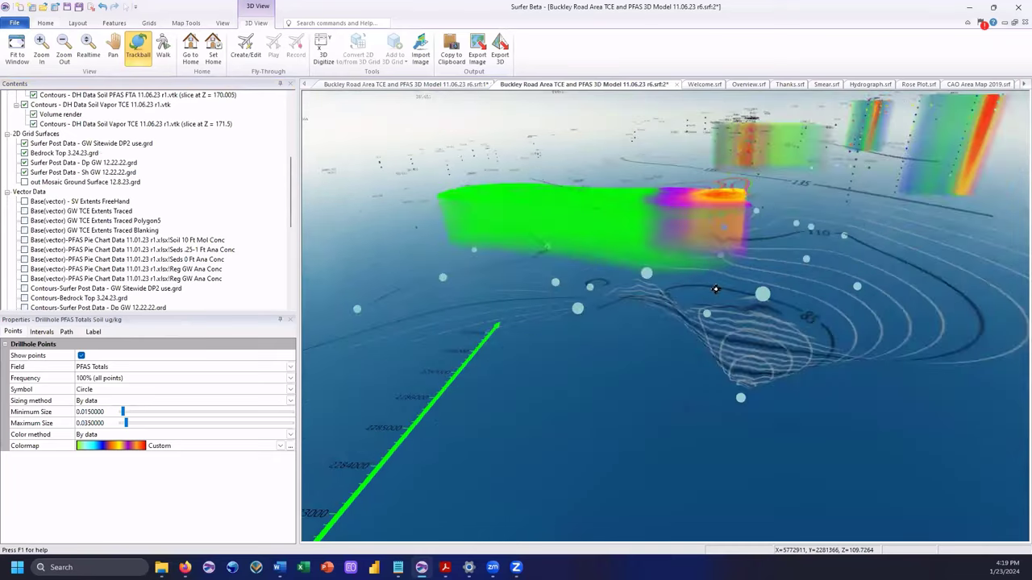
left_click_drag(693, 326, 672, 313)
left_click_drag(691, 317, 564, 333)
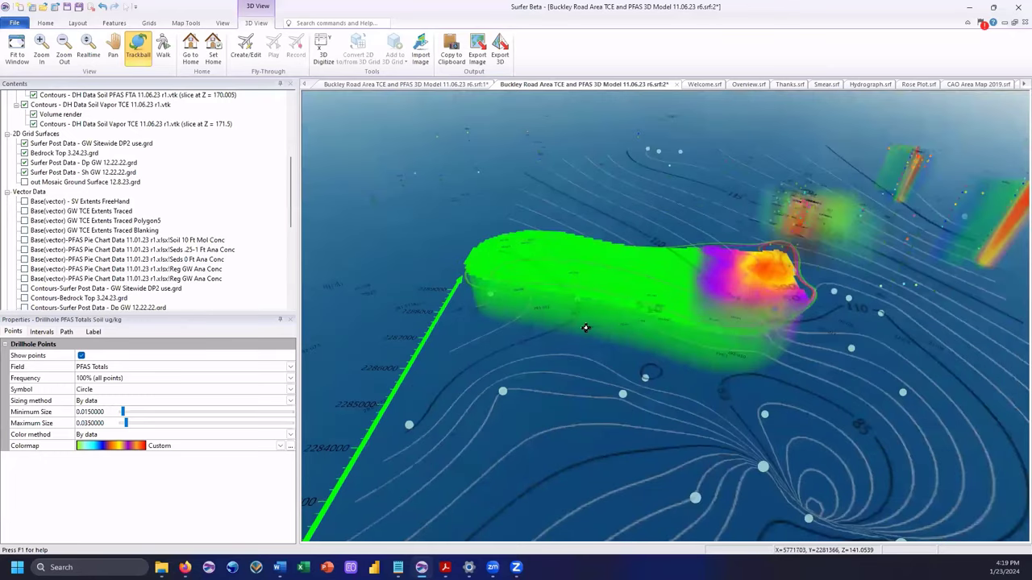
left_click_drag(658, 324, 364, 222)
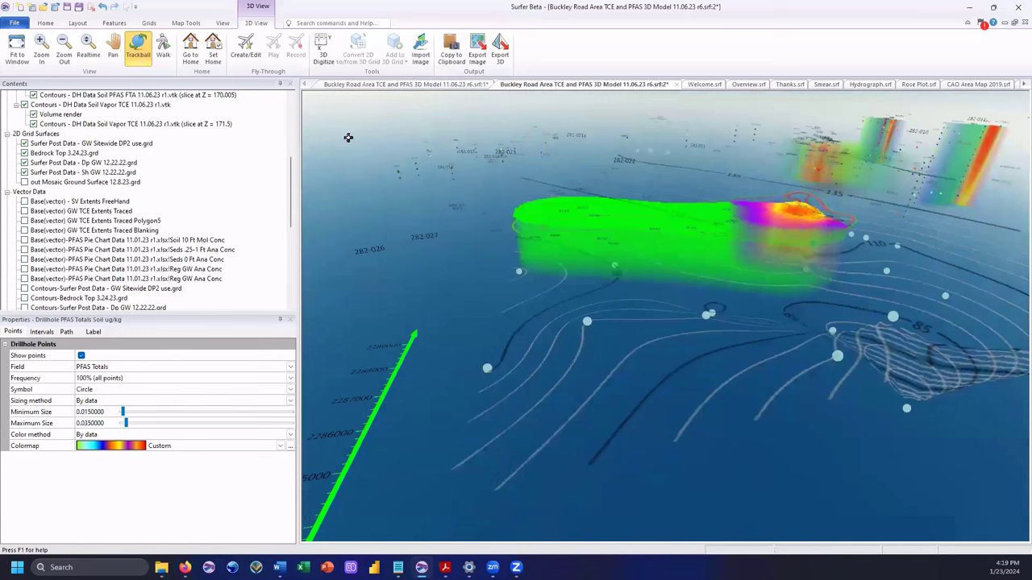
- Raise the opacity of the 2D map's GW Sitewide DP2 use contours to 64 %
left_click(379, 85)
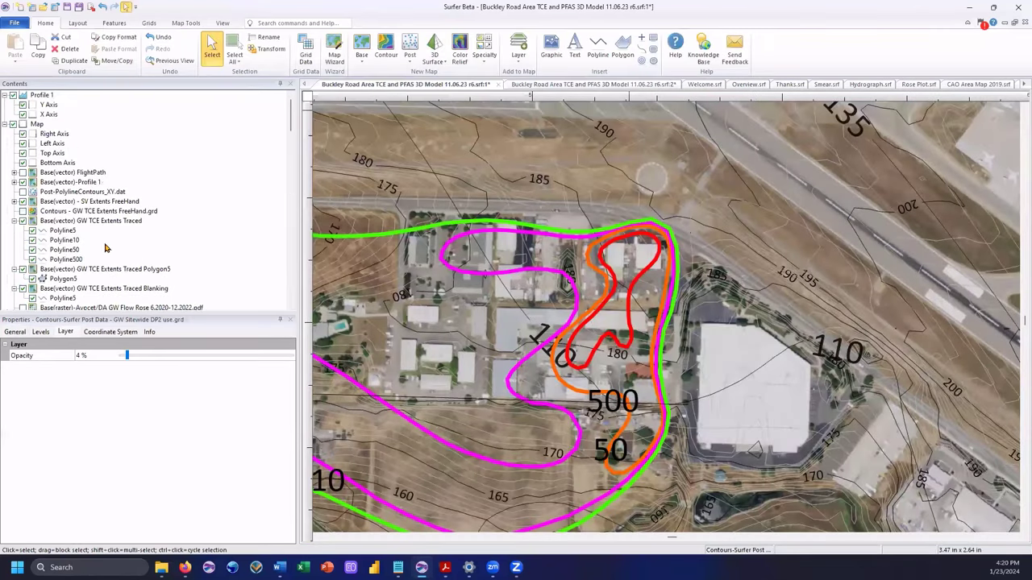
scroll(129, 250, "down", 3)
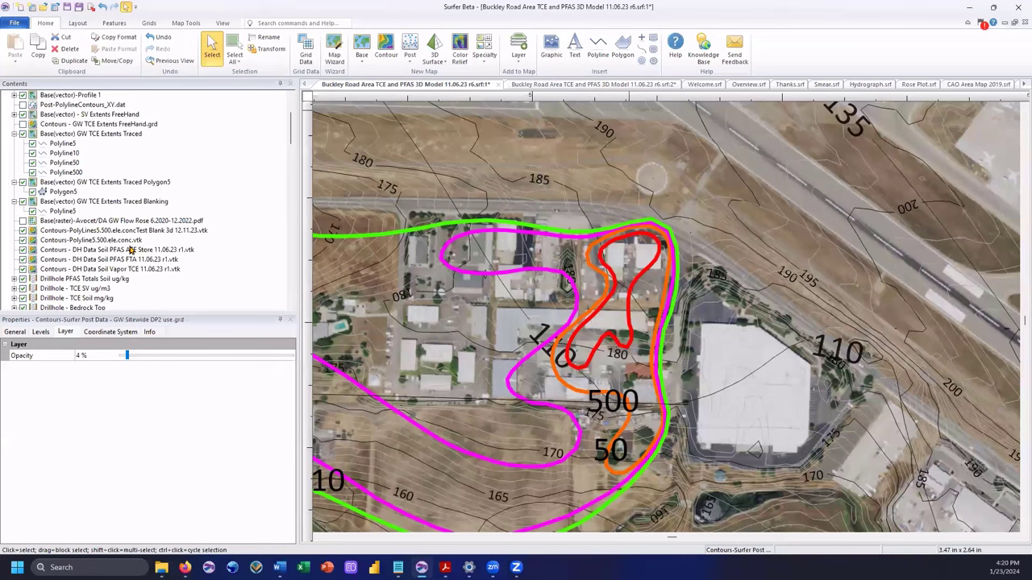
left_click(194, 358)
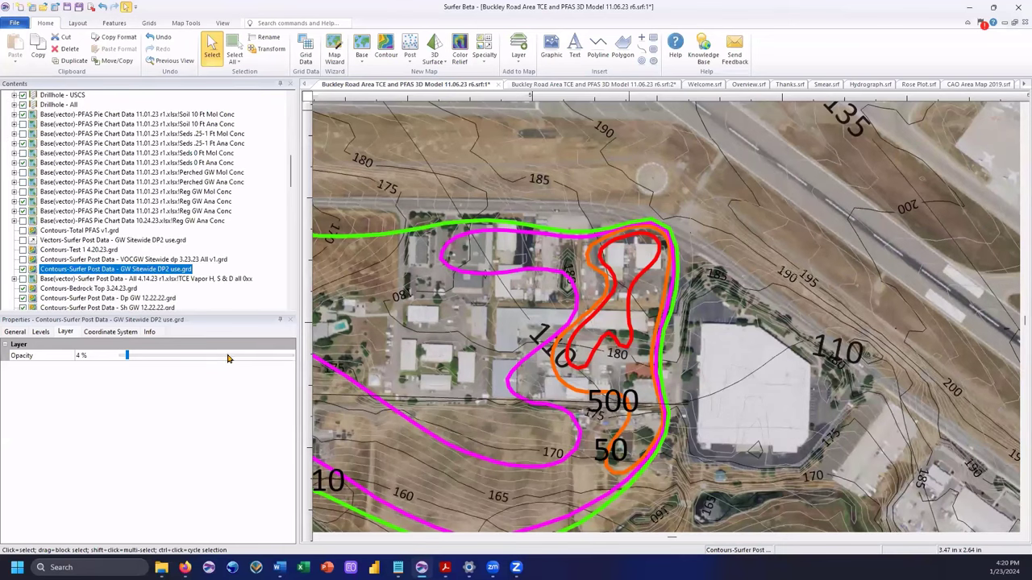
- Lower the opacity of the Bedrock Top 3.24.23 contours to 1 %
scroll(139, 299, "down", 2)
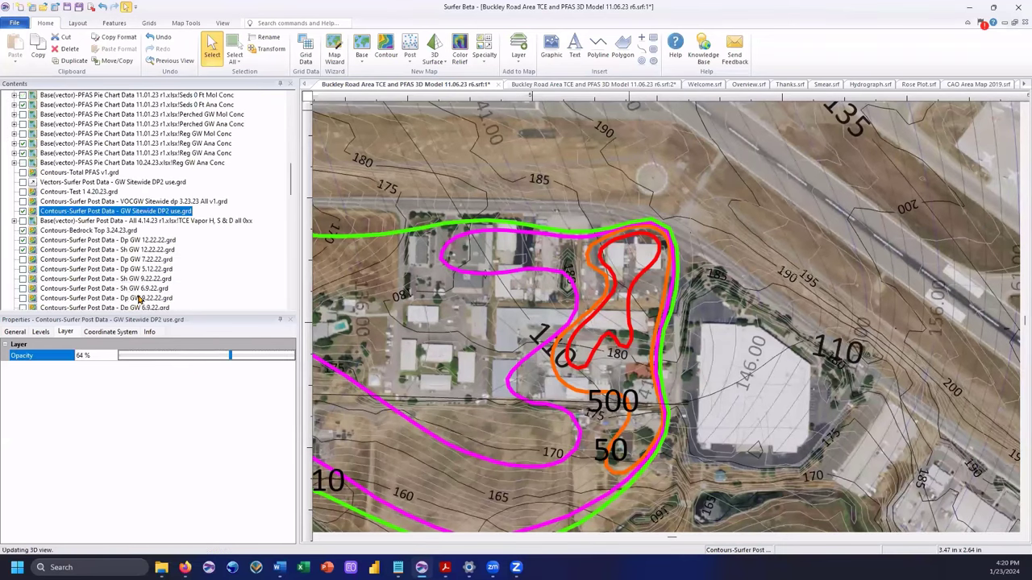
left_click(88, 231)
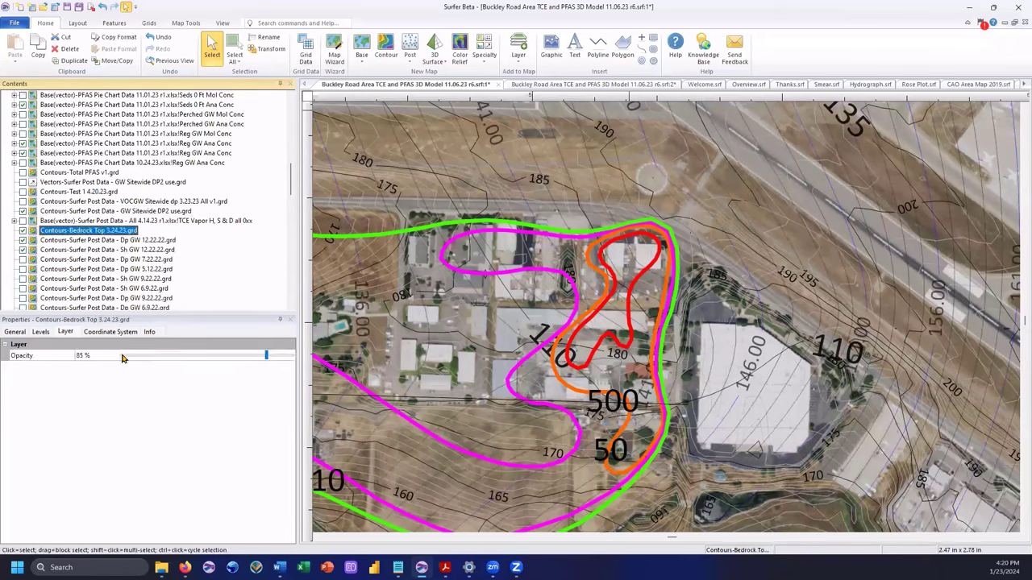
left_click(122, 358)
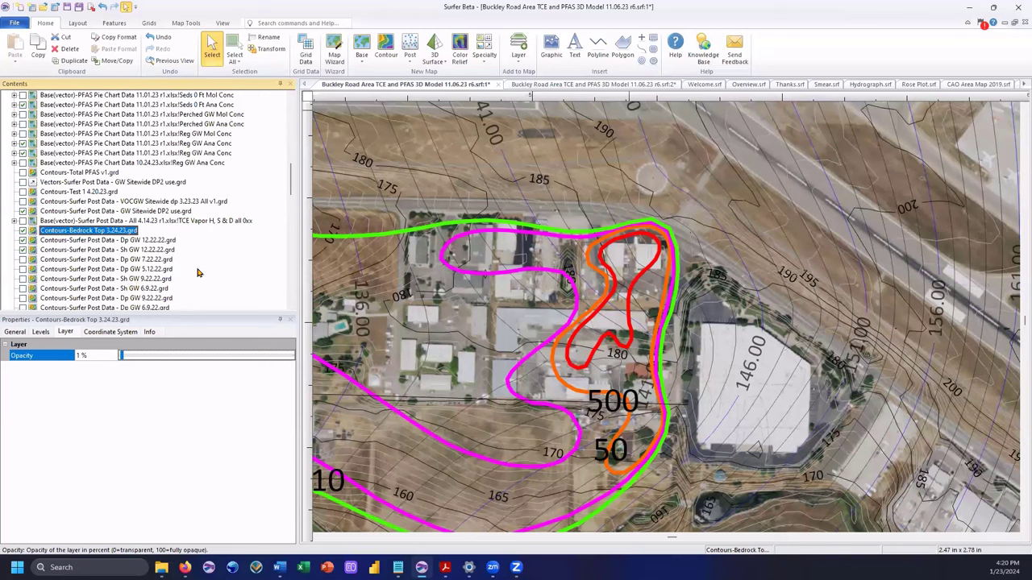
- Show the 4665 TLP and 825 Buck. Strasb post layers on the 2D map
scroll(200, 273, "up", 5)
scroll(198, 273, "down", 10)
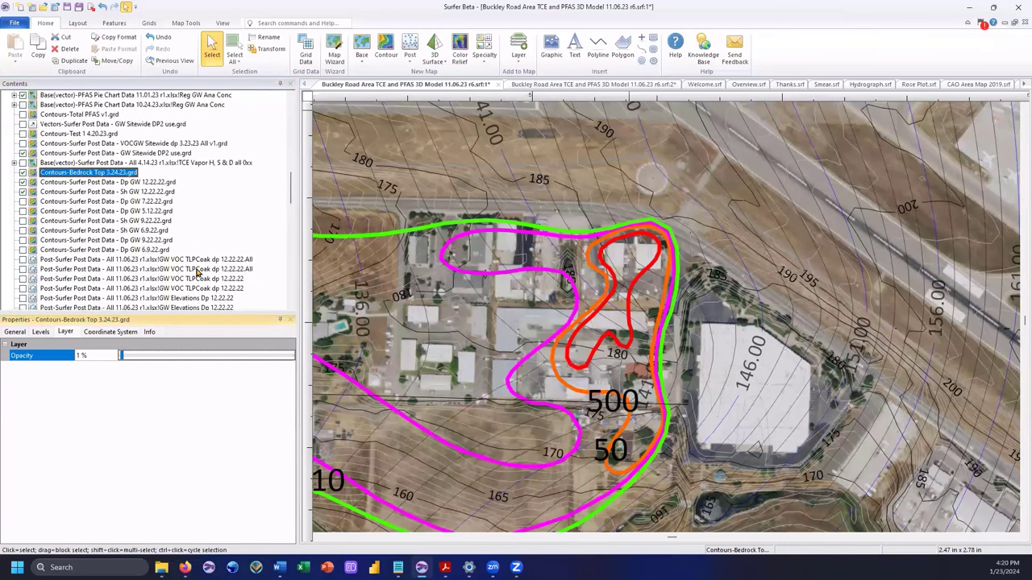
scroll(197, 273, "down", 1)
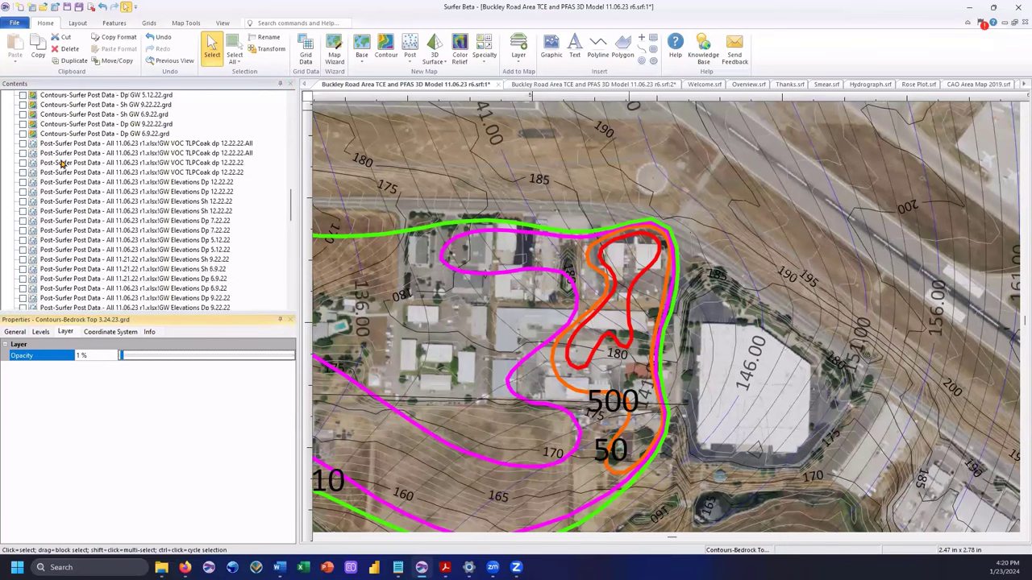
scroll(120, 164, "down", 1)
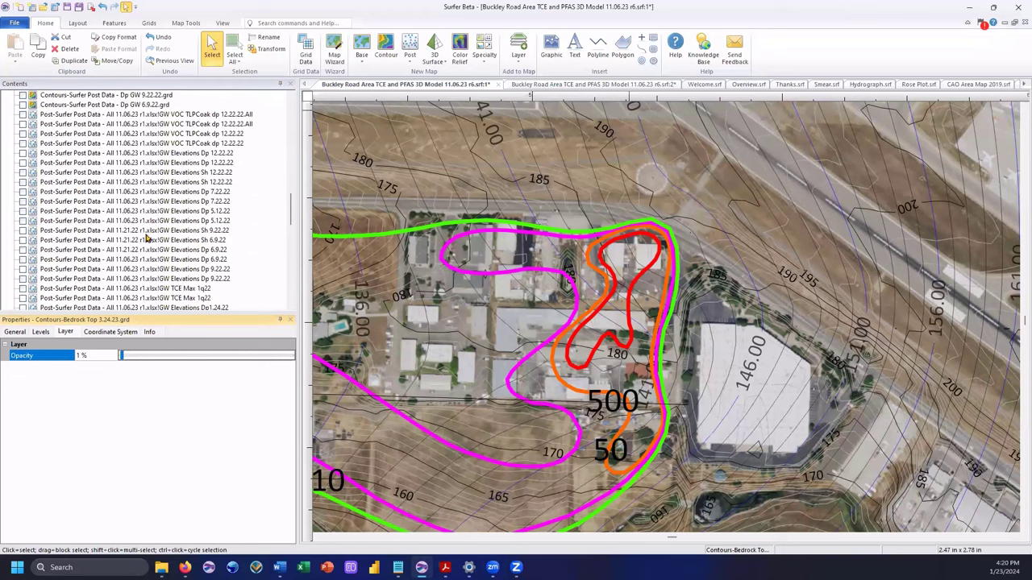
scroll(147, 238, "down", 1)
scroll(102, 256, "down", 4)
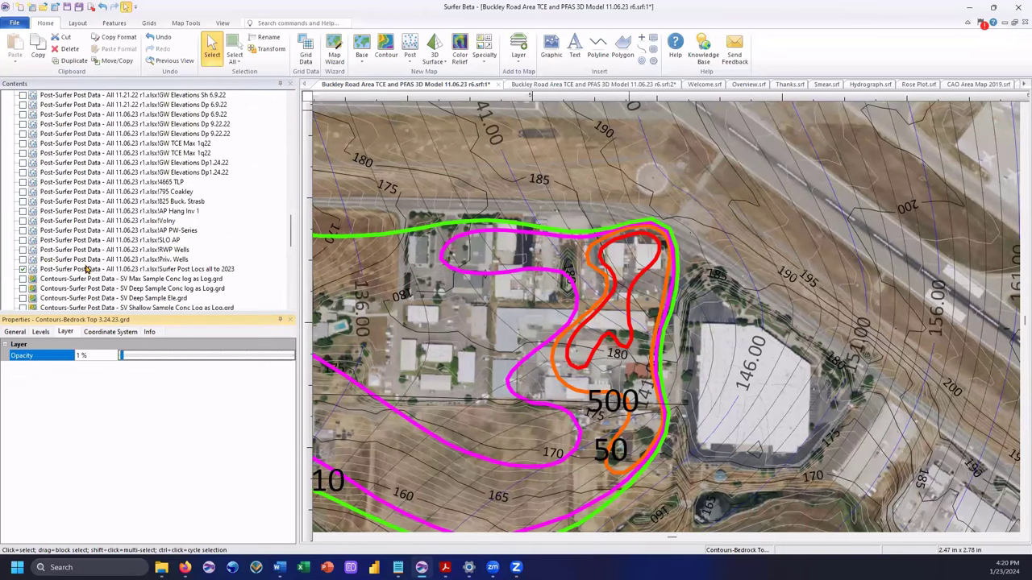
left_click(23, 182)
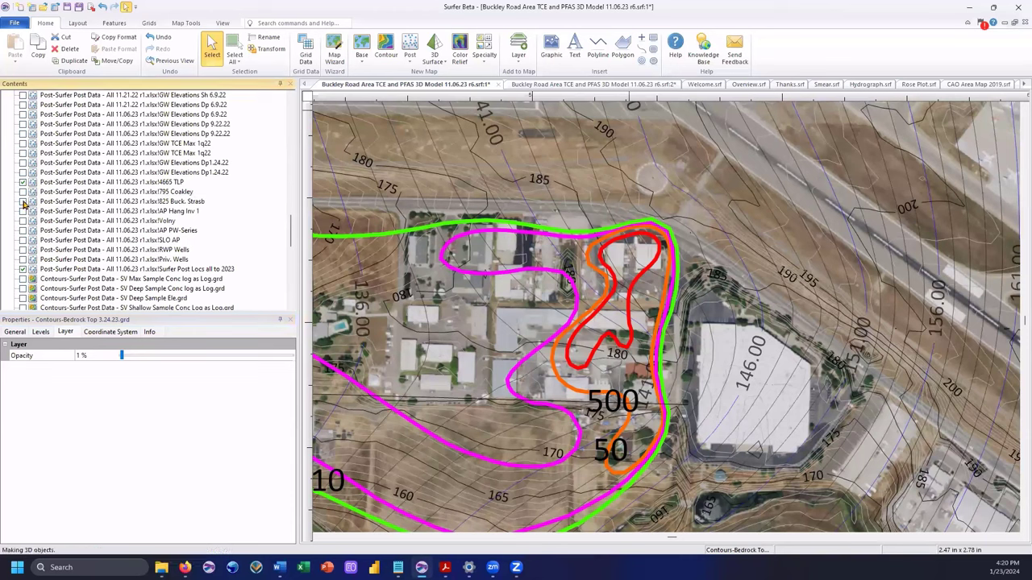
left_click(23, 201)
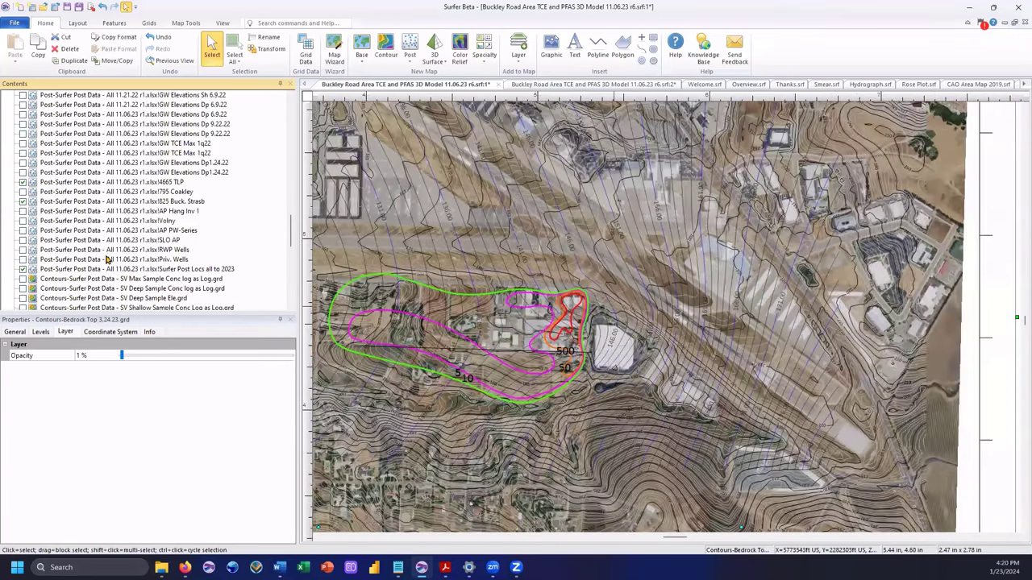
- Set the opacity of the out Mosaic Ground Surface 12.8.23 contours to 0 %
scroll(101, 183, "down", 10)
left_click(101, 182)
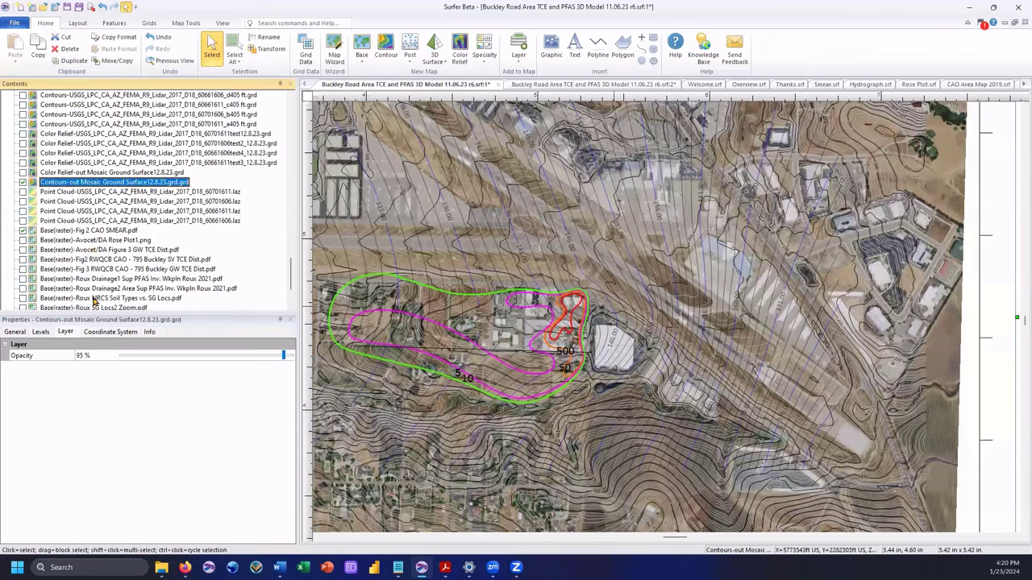
left_click(121, 356)
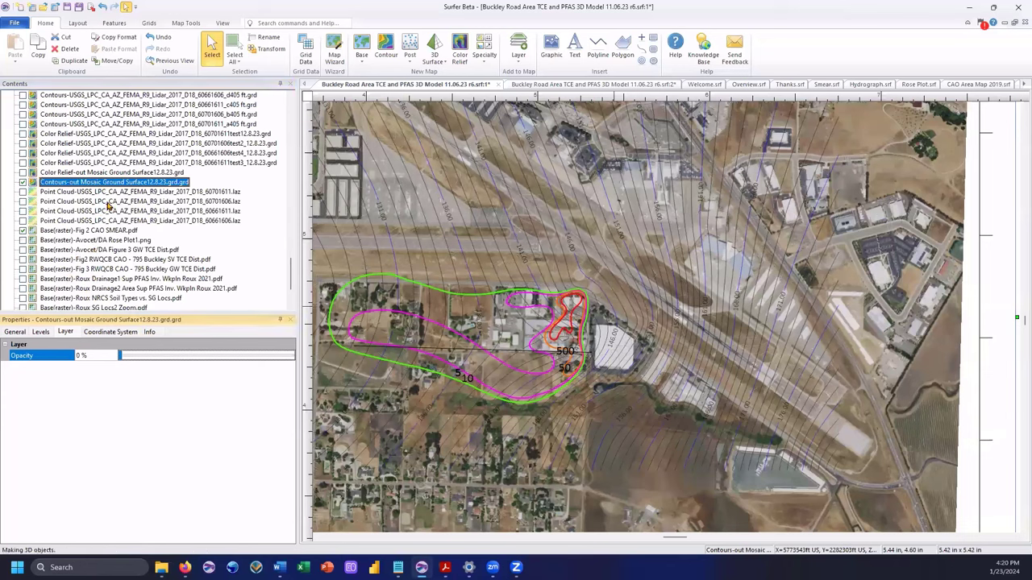
- Show the Priv. Wells, RWP Wells, SLO AP, AP PW-Series and Volny post layers across the whole 2D map
scroll(111, 206, "up", 10)
scroll(111, 206, "up", 2)
scroll(111, 205, "down", 4)
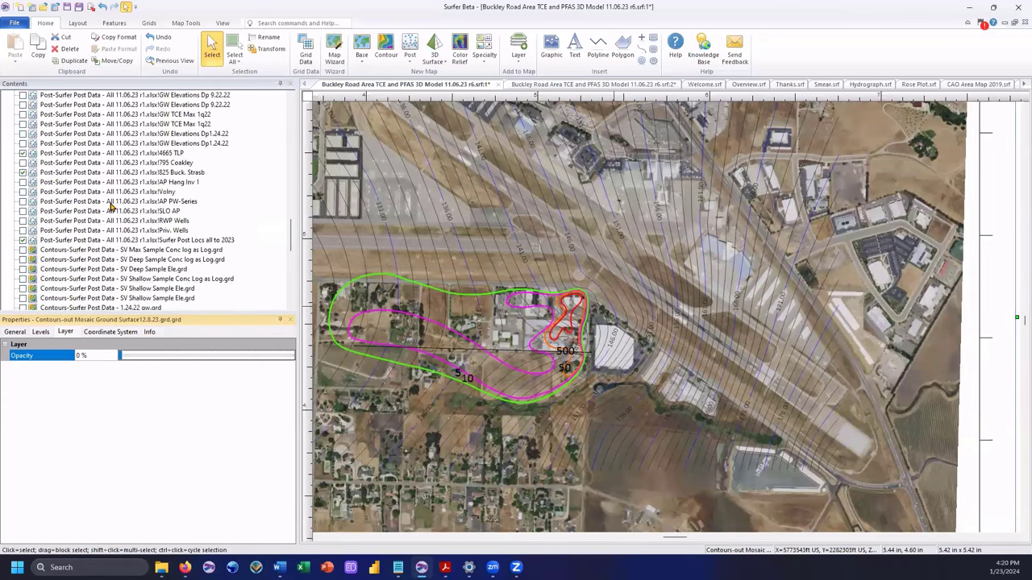
left_click(23, 210)
left_click(24, 200)
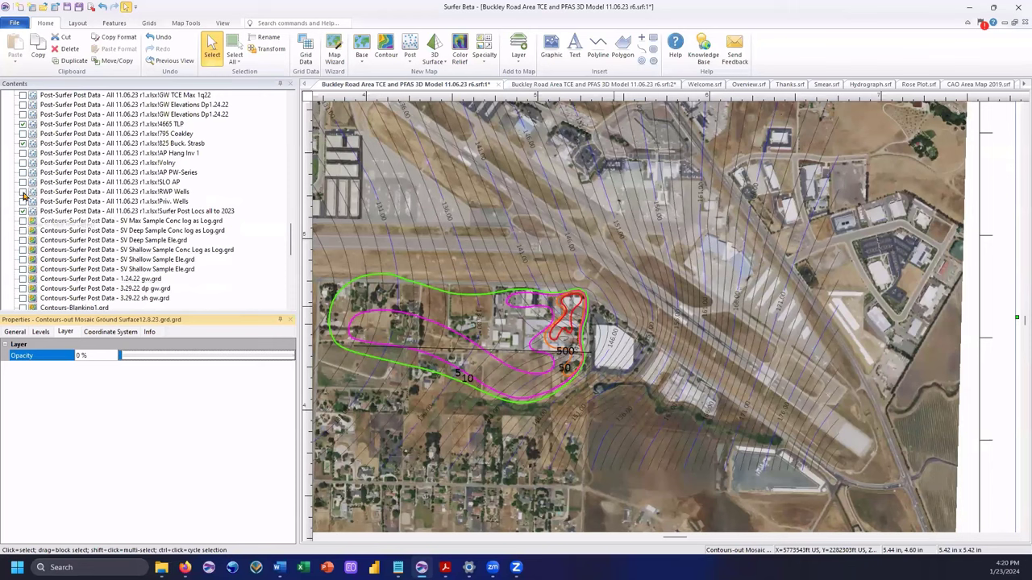
left_click(23, 182)
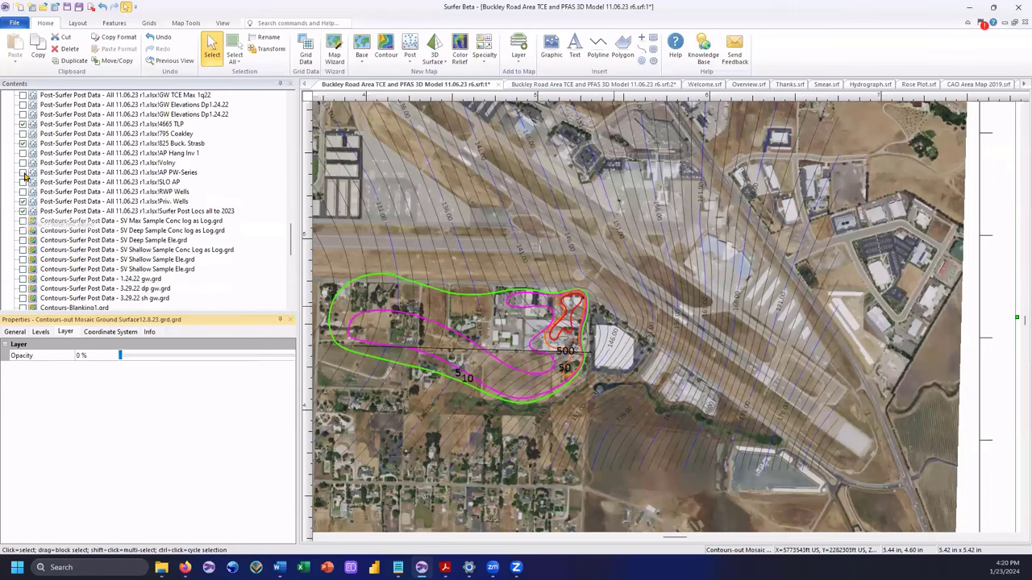
left_click(24, 163)
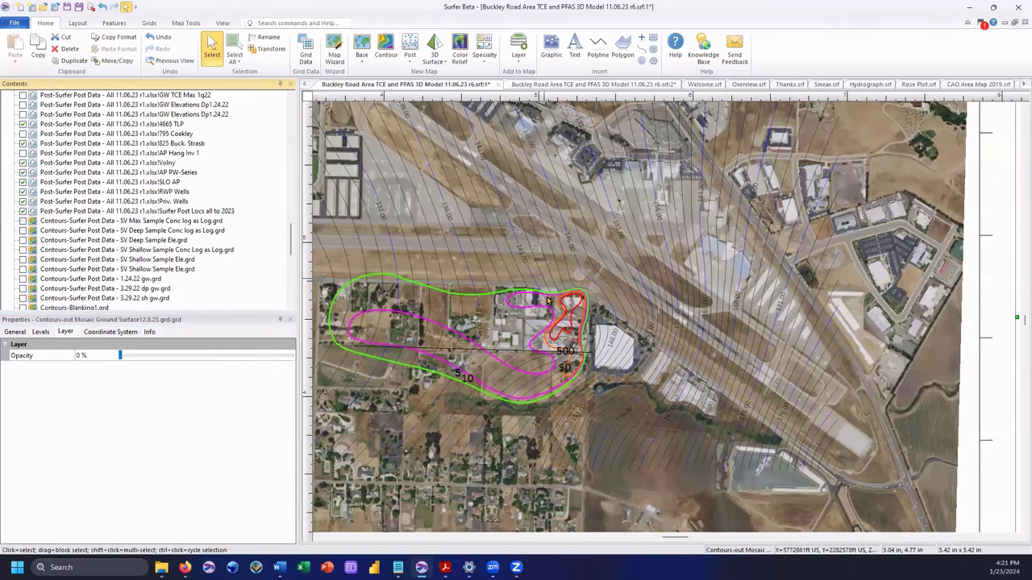
scroll(550, 324, "down", 3)
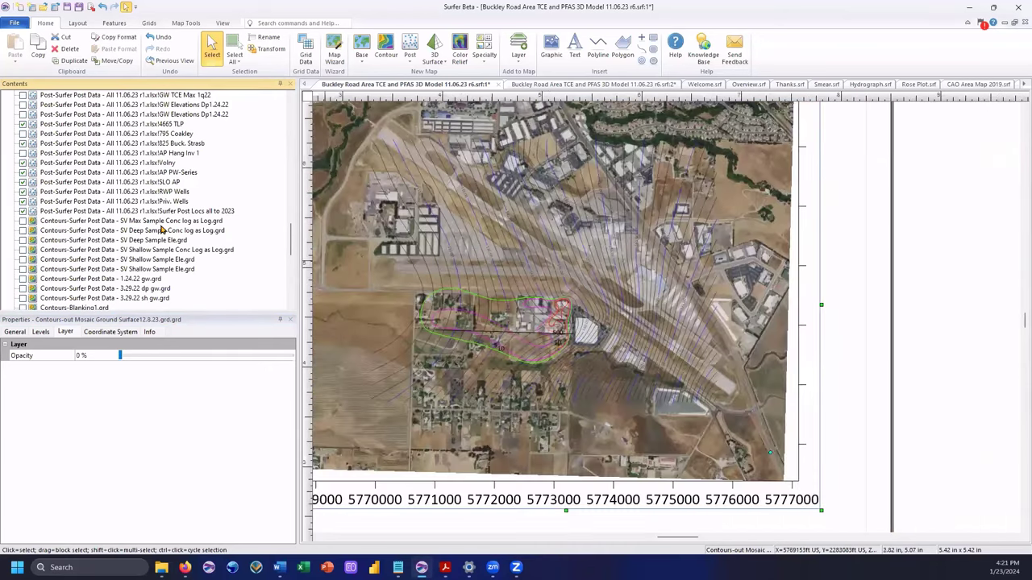
- Show the AP Hang Inv 1 post layer on the 2D map
scroll(162, 229, "up", 5)
scroll(162, 231, "up", 10)
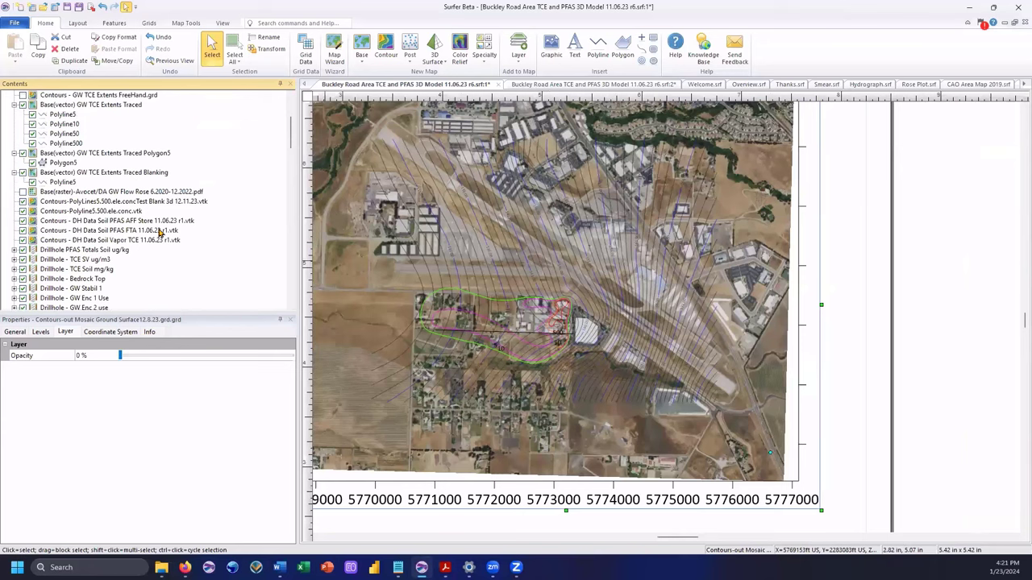
scroll(159, 232, "down", 10)
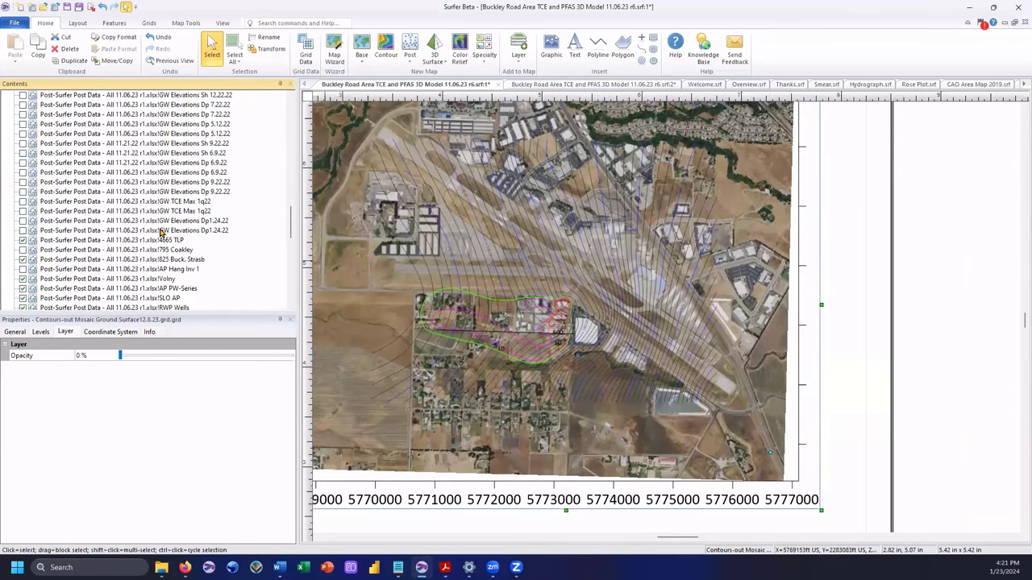
scroll(178, 226, "down", 10)
scroll(240, 238, "up", 2)
scroll(239, 239, "up", 7)
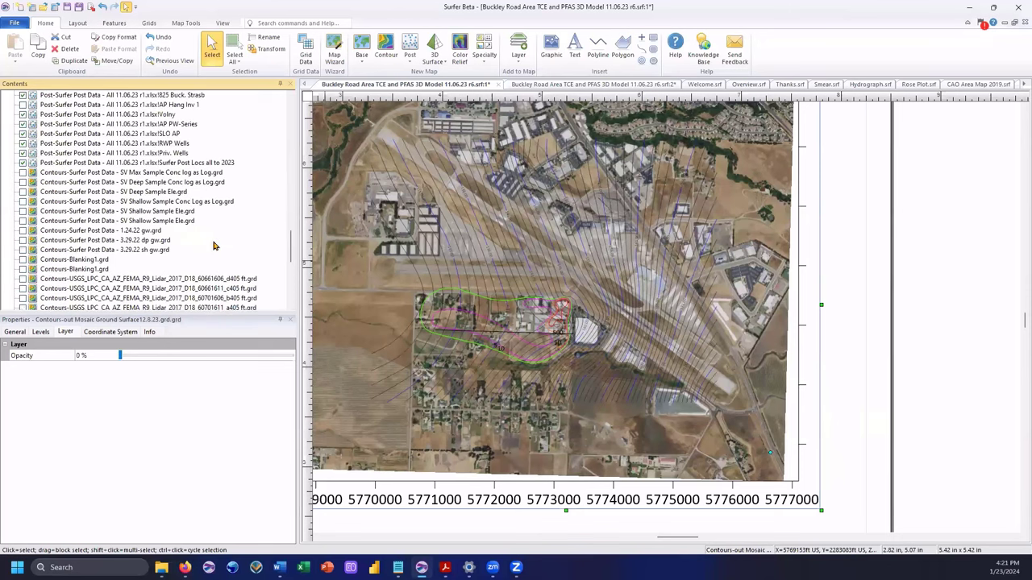
scroll(214, 246, "up", 3)
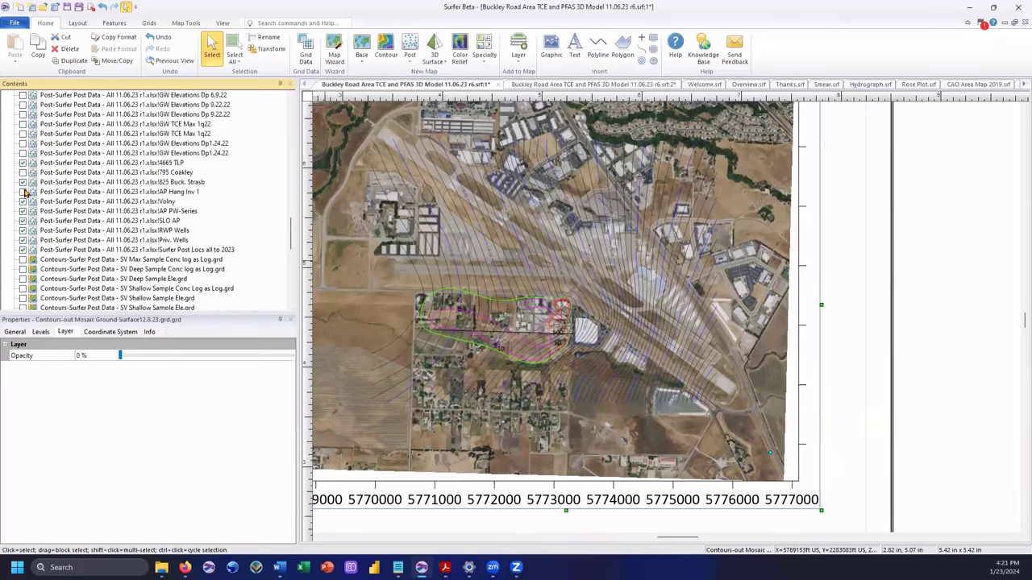
left_click(23, 192)
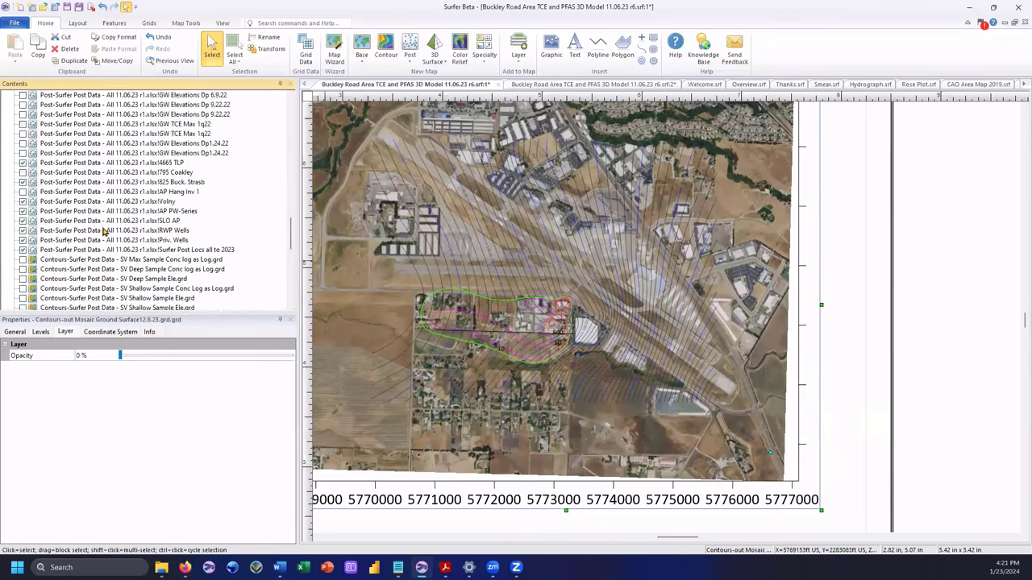
- Set the opacity of all post layers from 4665 TLP through Priv. Wells to 67 %
left_click(50, 163)
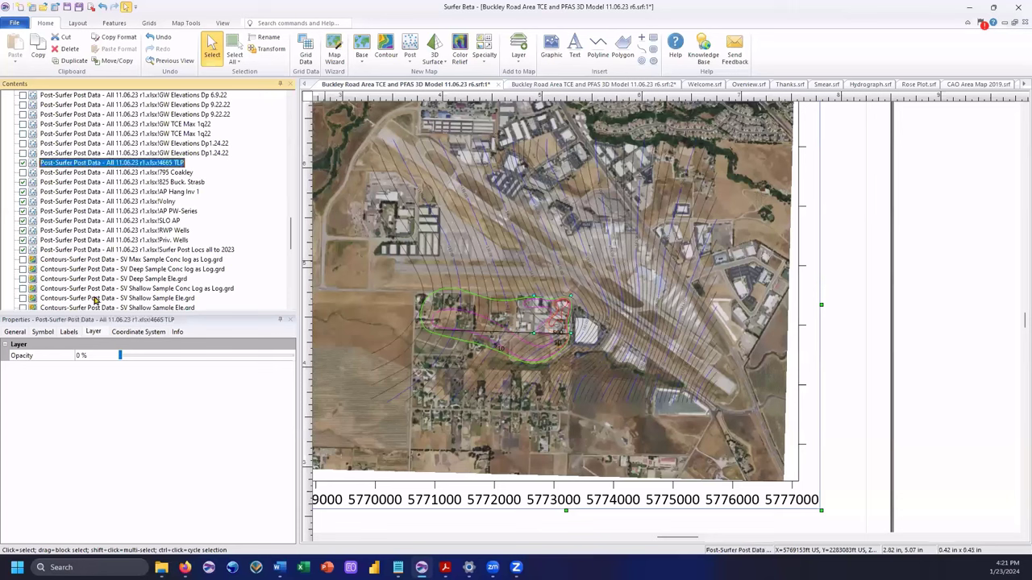
left_click(63, 241, "shift")
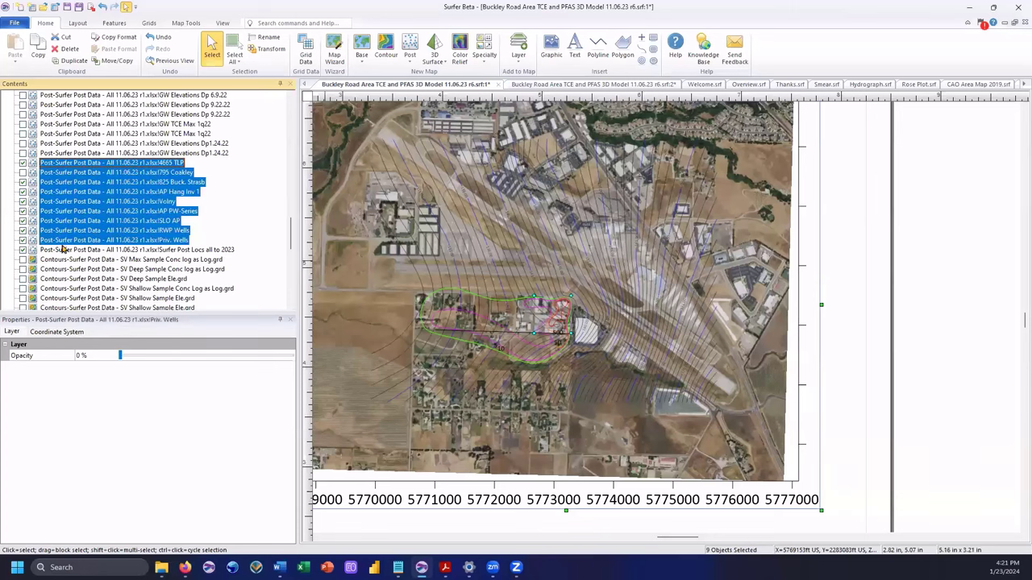
left_click(235, 355)
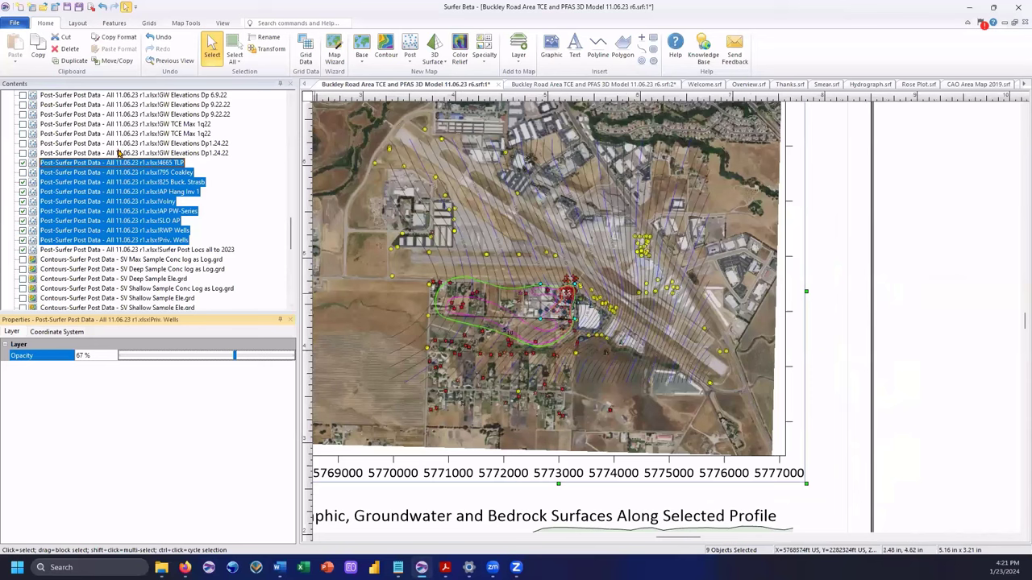
- Raise the opacity of the Surfer Post Locs all to 2023 post layer to 100 %
scroll(154, 161, "up", 5)
scroll(153, 171, "up", 1)
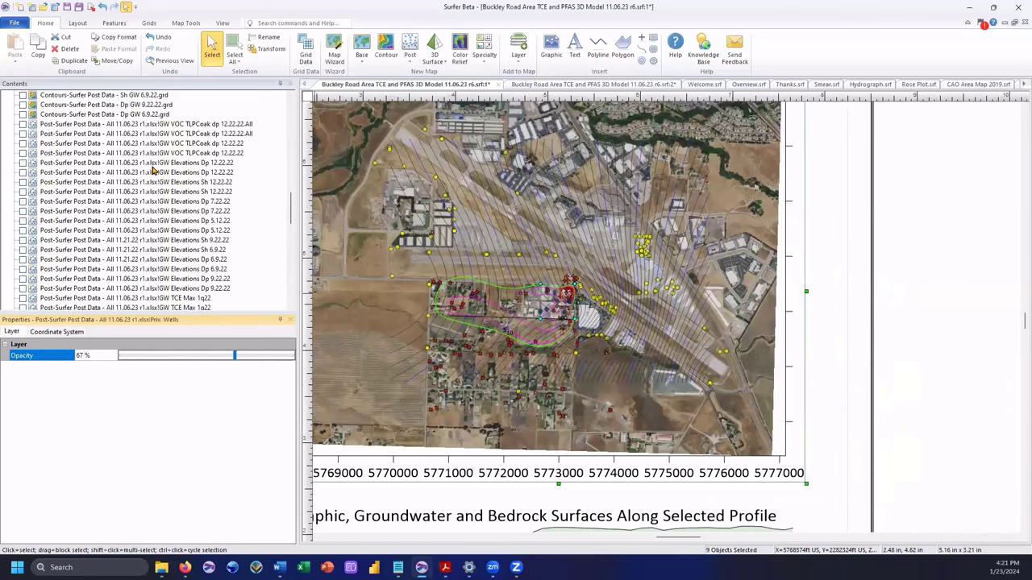
scroll(151, 198, "down", 6)
scroll(156, 225, "down", 2)
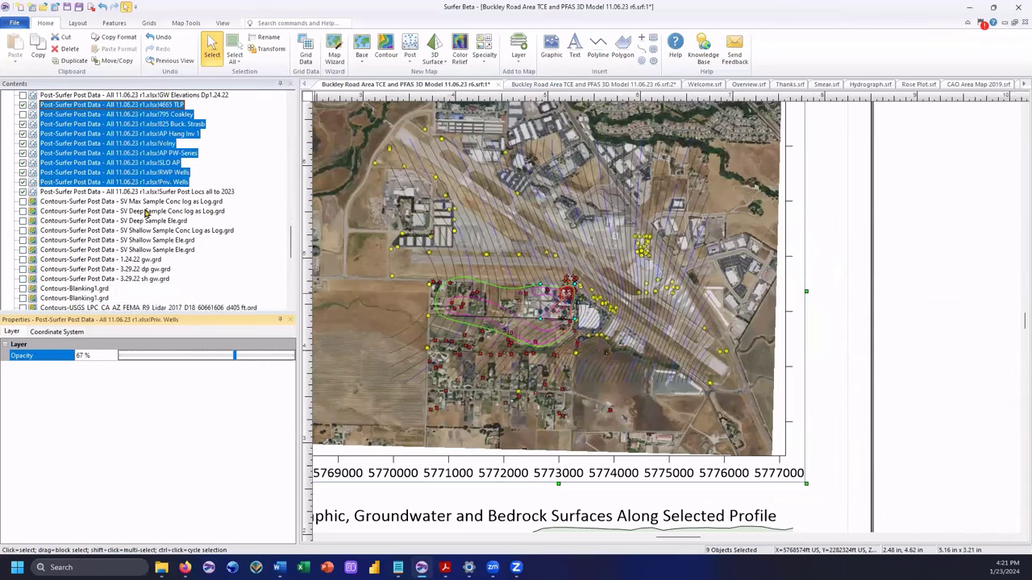
left_click(153, 194)
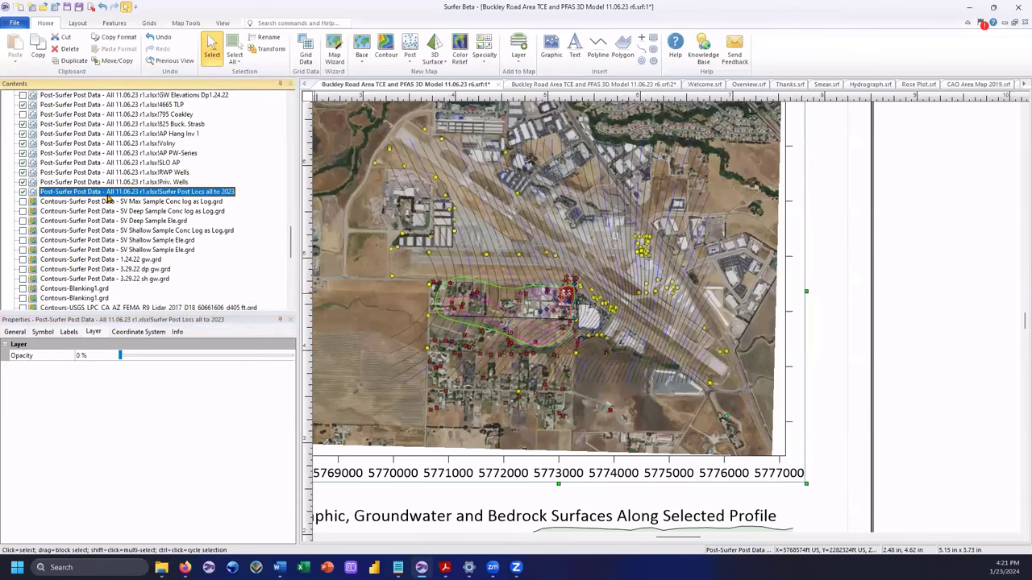
left_click(276, 358)
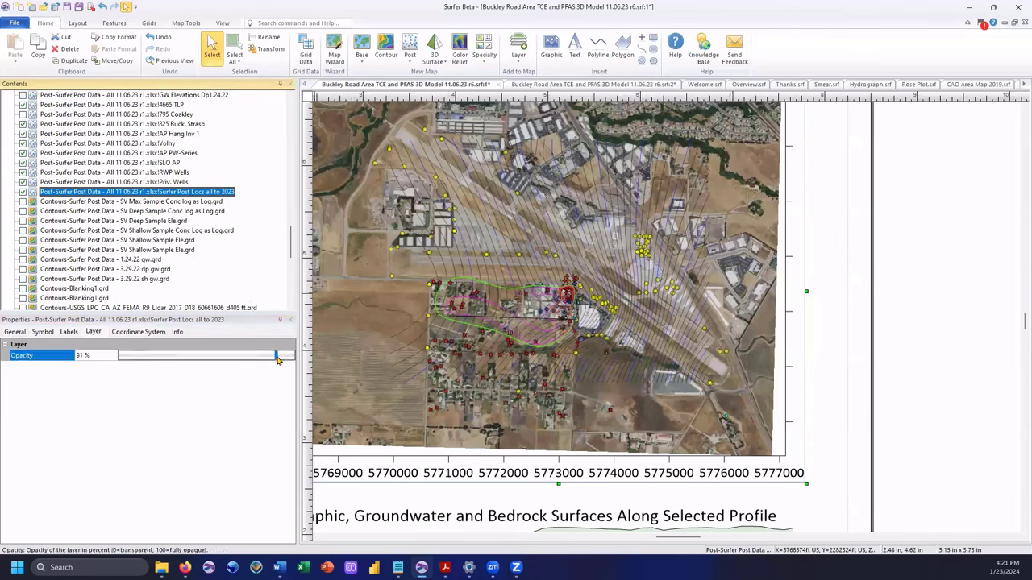
left_click_drag(276, 358, 294, 359)
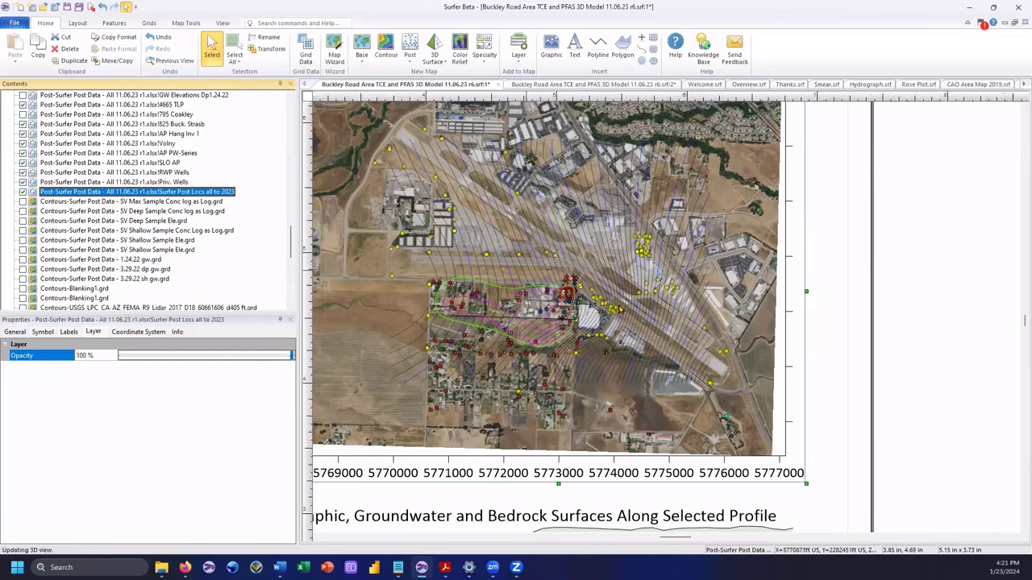
- Examine the posted sample and well locations around the plume's eastern end up close, and review the drillhole layers in the layer list
scroll(614, 304, "up", 3)
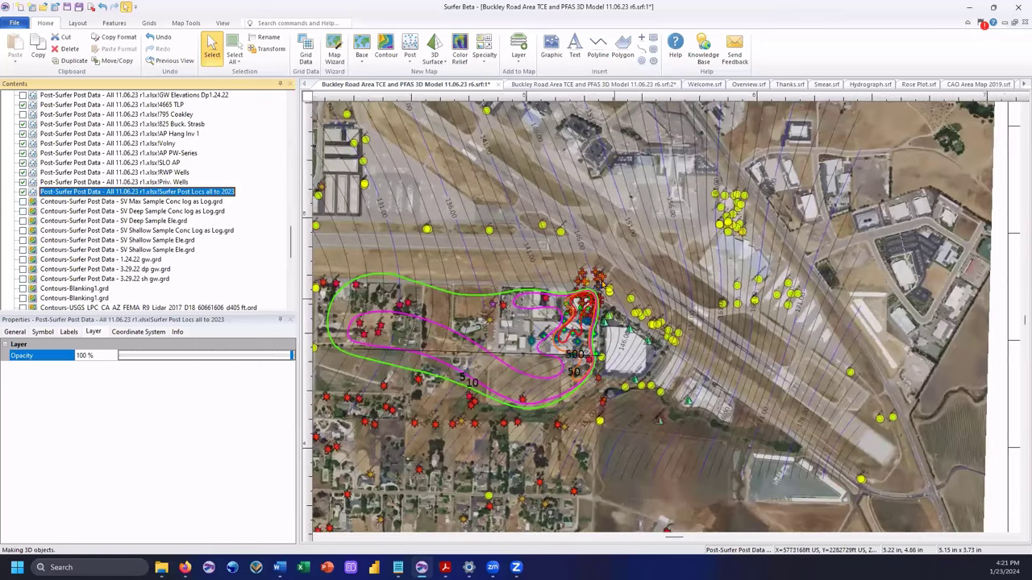
scroll(603, 282, "up", 1)
scroll(614, 288, "up", 3)
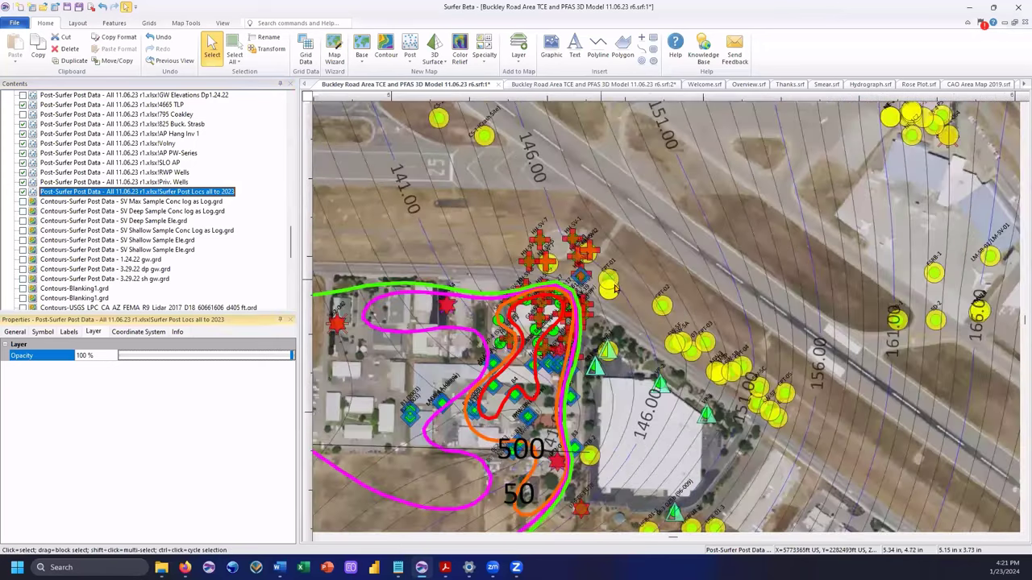
scroll(615, 288, "up", 1)
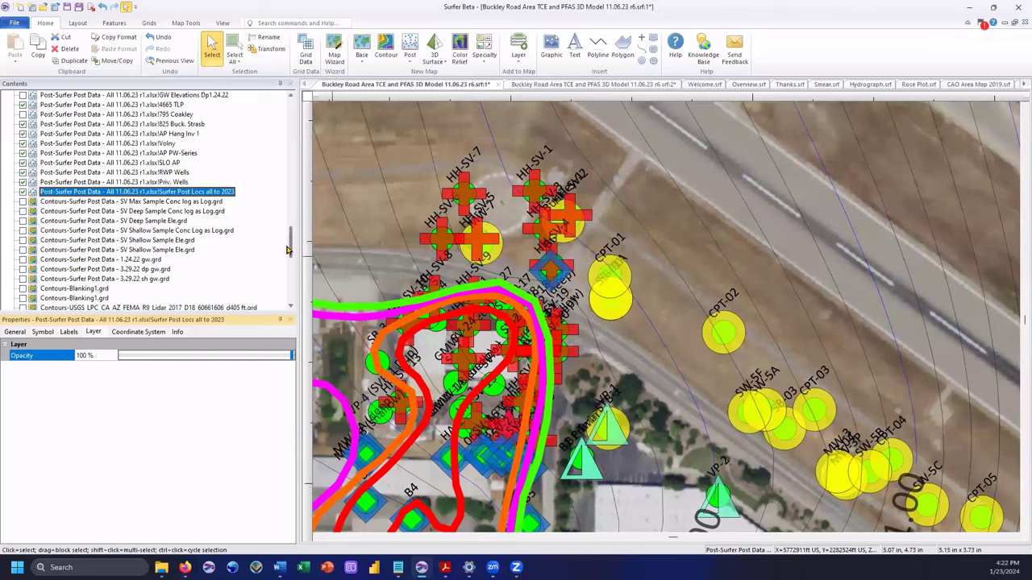
left_click_drag(291, 249, 294, 157)
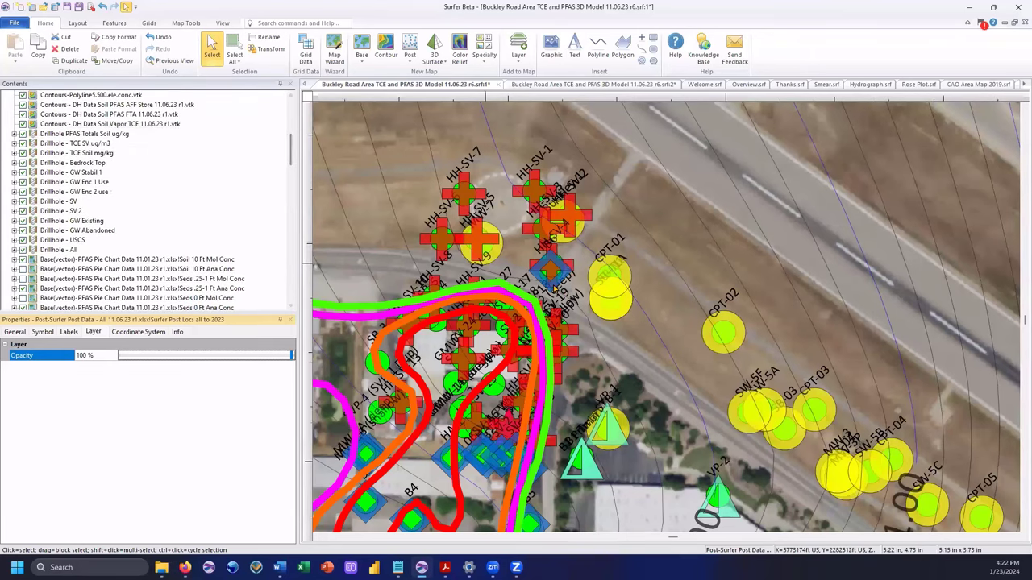
scroll(554, 286, "down", 3)
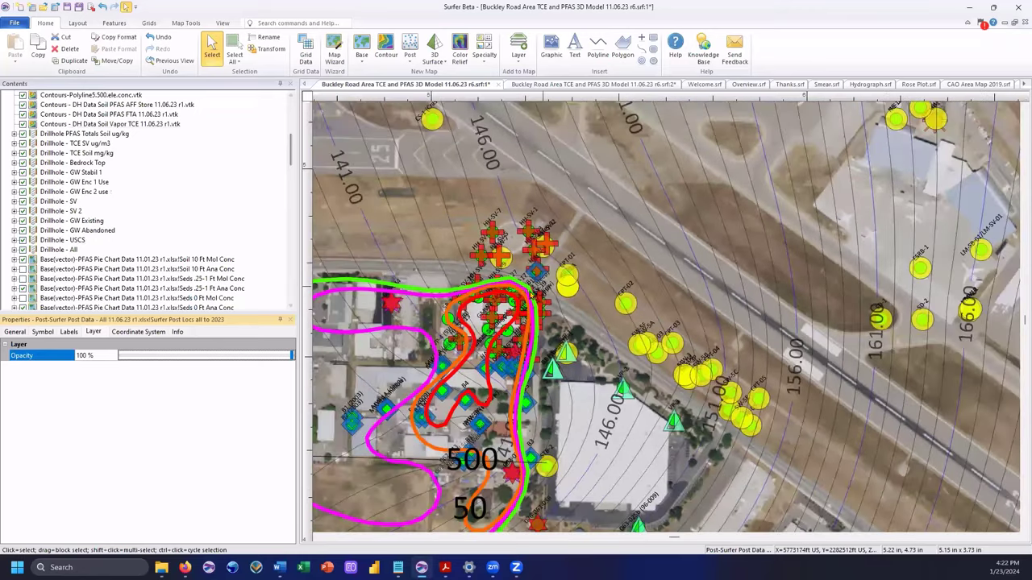
scroll(532, 292, "down", 2)
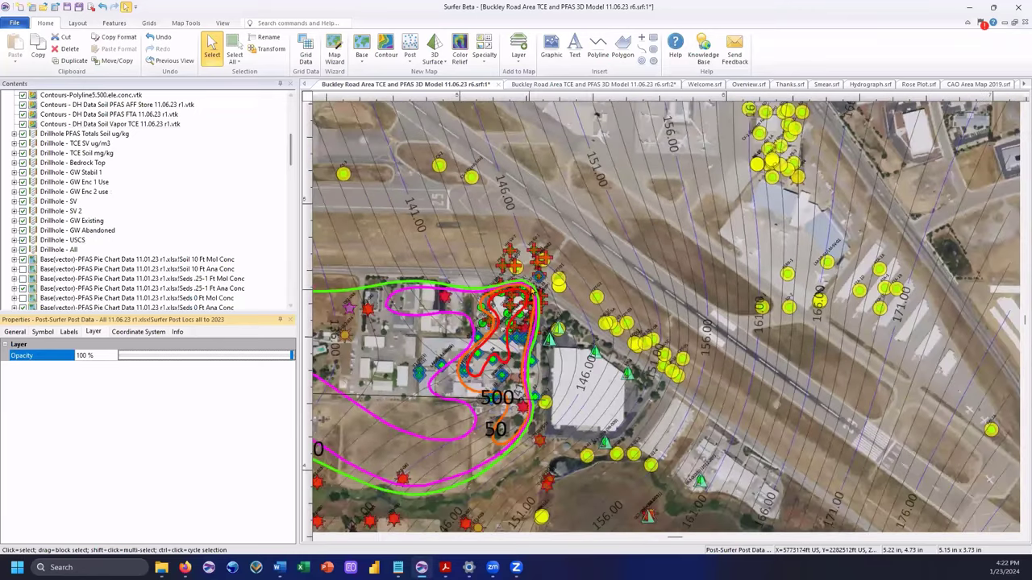
scroll(533, 288, "down", 1)
scroll(329, 292, "down", 1)
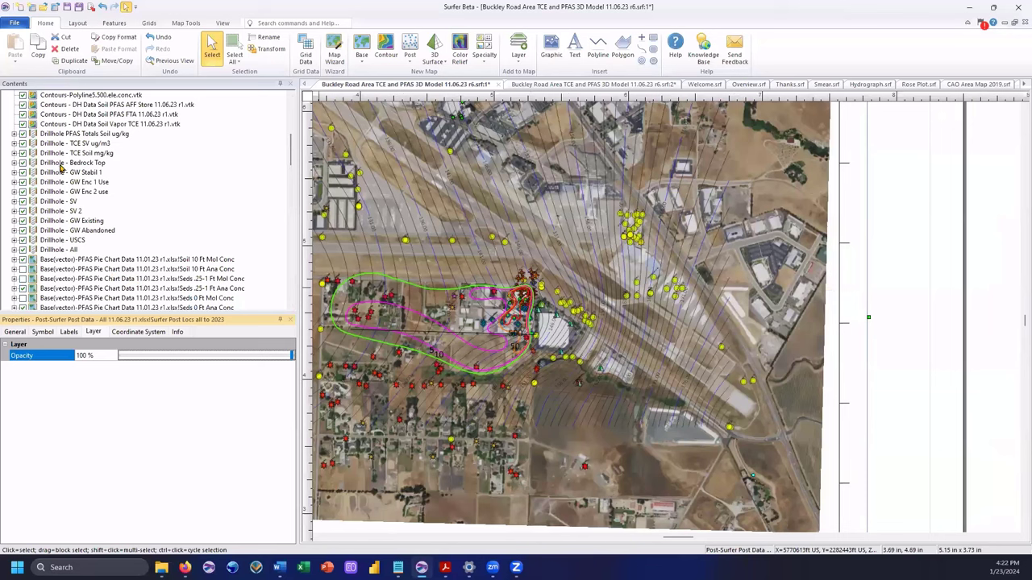
- Set the opacity of all post layers from 4665 TLP through Surfer Post Locs all to 2023 to 0 %
scroll(166, 266, "down", 3)
scroll(166, 266, "down", 10)
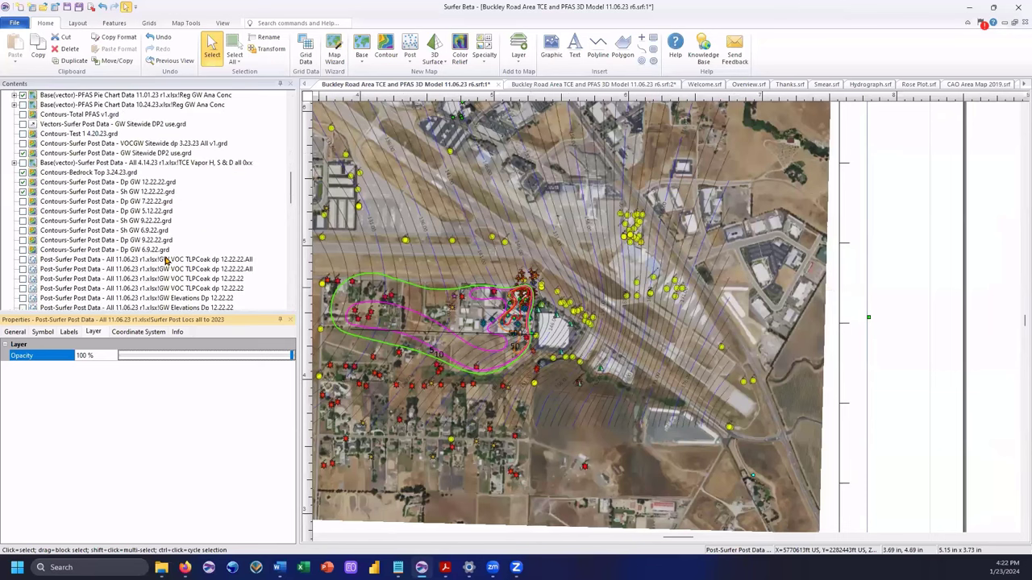
scroll(125, 209, "down", 7)
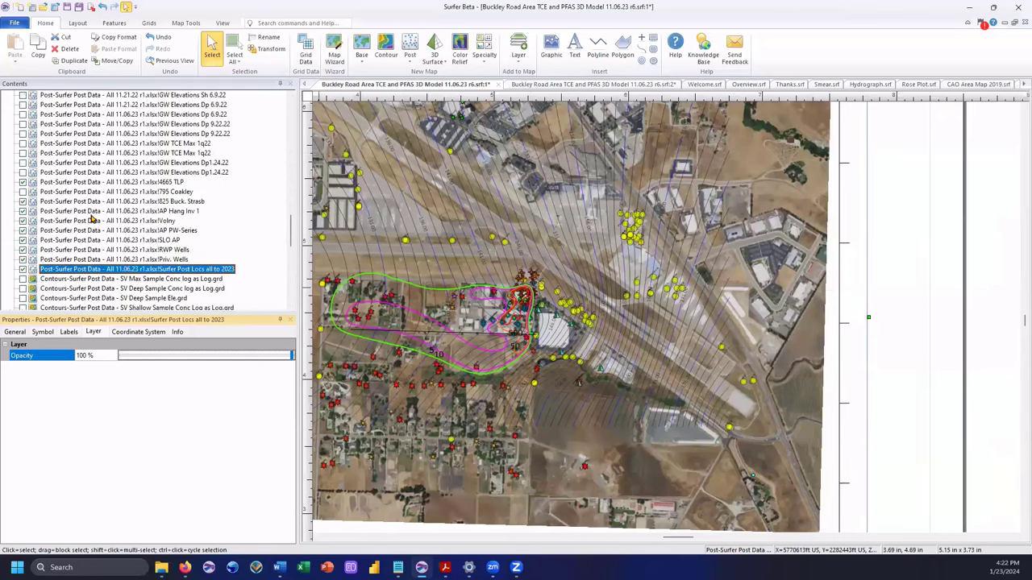
left_click(97, 183)
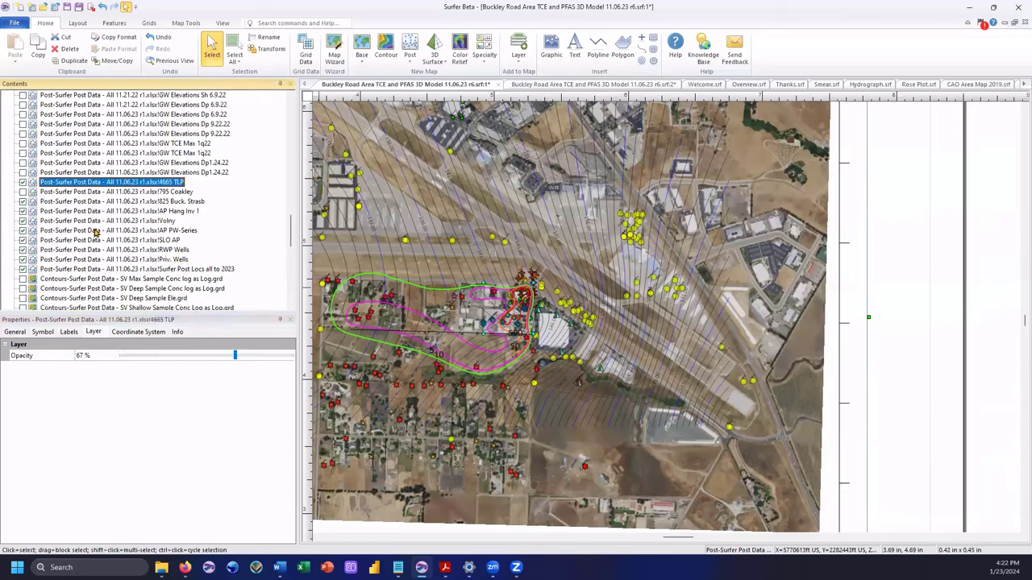
left_click(98, 270, "shift")
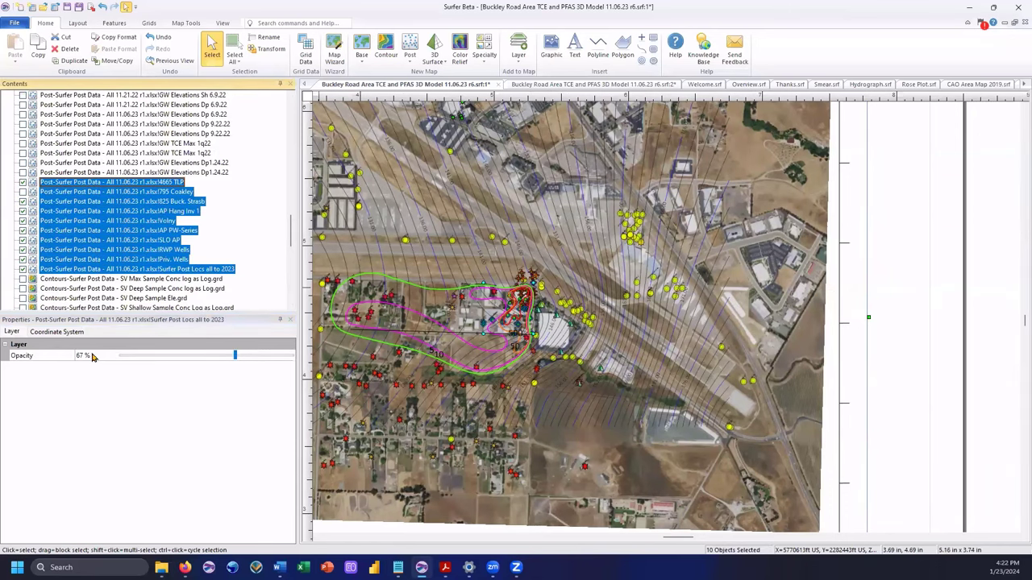
left_click(120, 357)
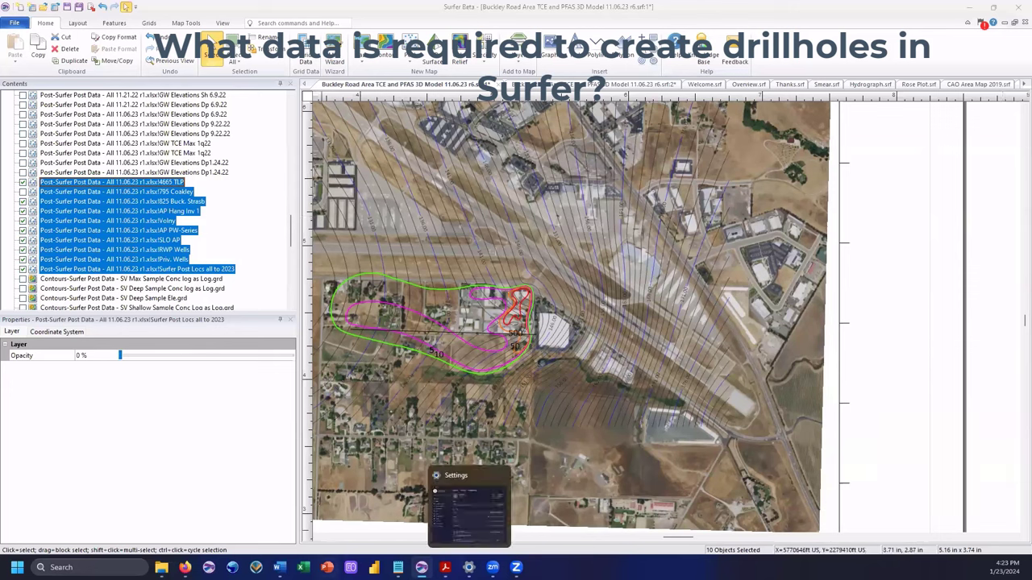
- Switch to the Buckley DrillholeData workbook in Excel and review the Collars All, Survey All and Borehole Data All sheets
mouse_move(161, 568)
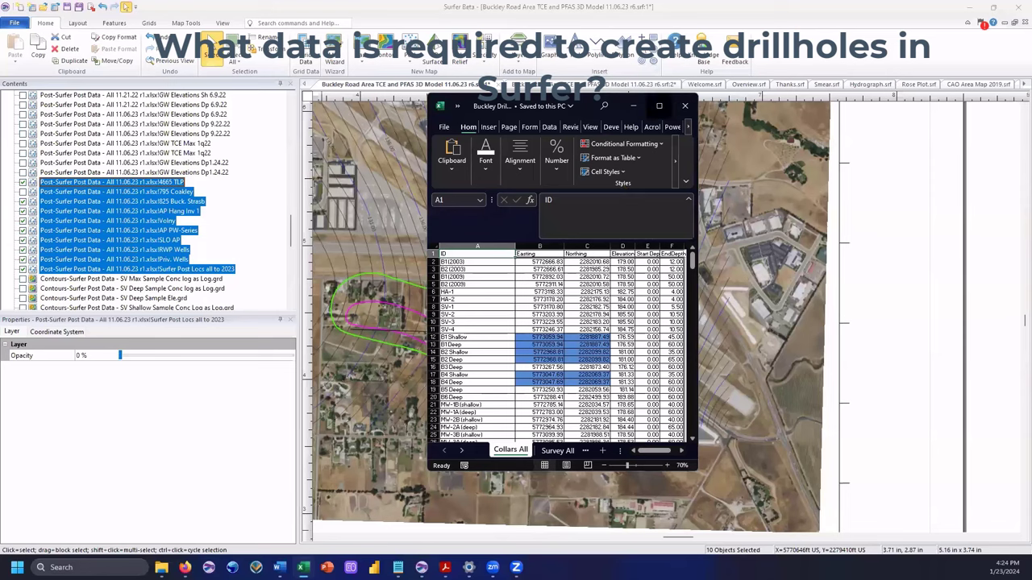
key("super+Up")
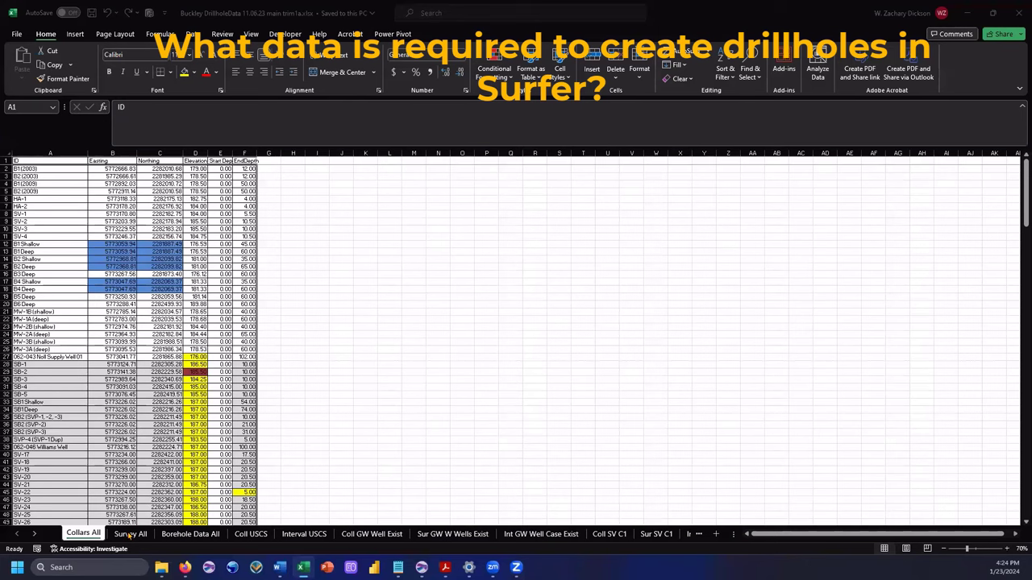
left_click(129, 535)
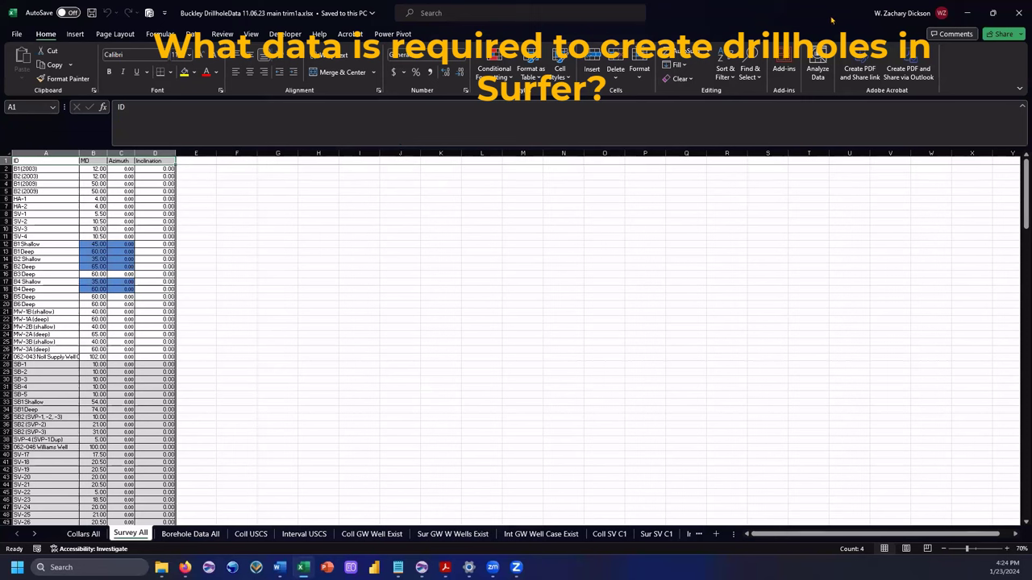
left_click(191, 534)
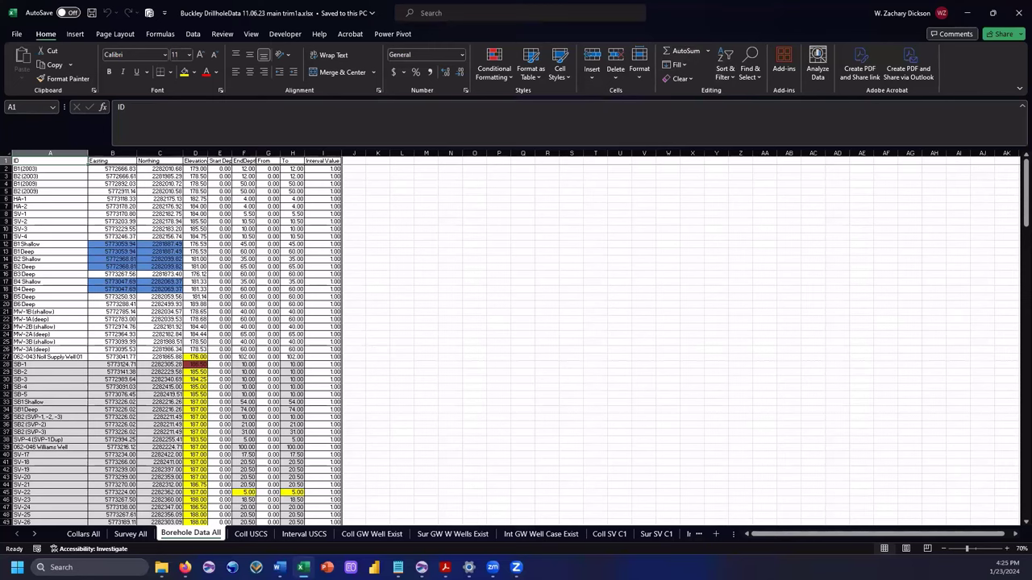
- Switch back to the Surfer map and examine the traced TCE plume extents around the 5, 10, 50 and 500 contours
key("alt+Tab")
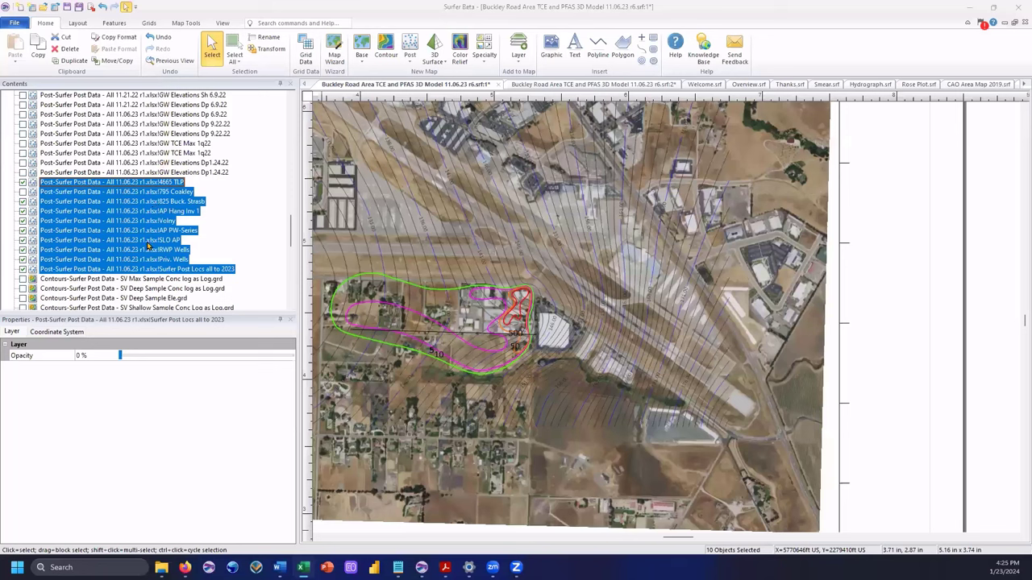
scroll(148, 246, "up", 6)
scroll(147, 246, "up", 2)
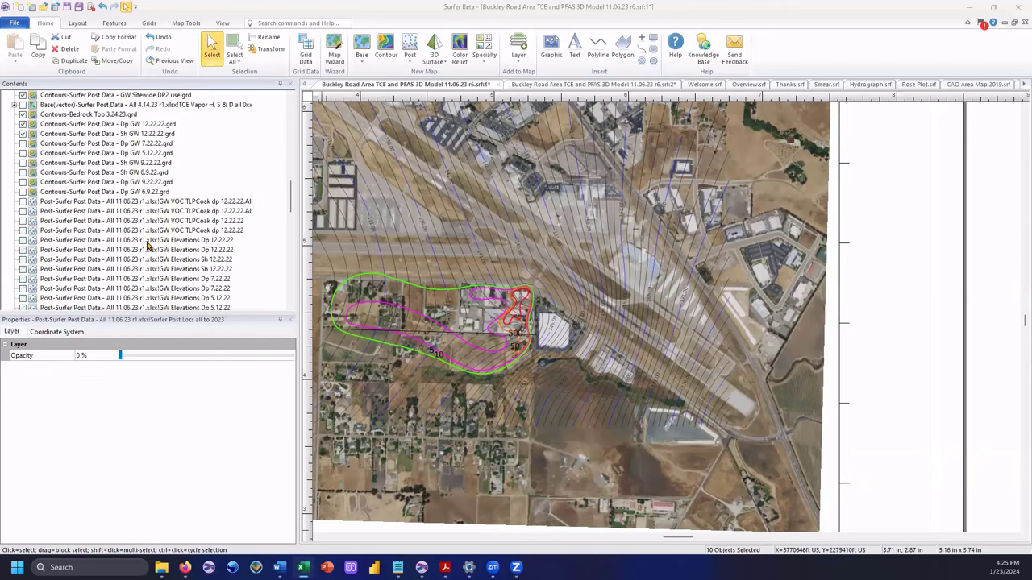
scroll(147, 246, "up", 5)
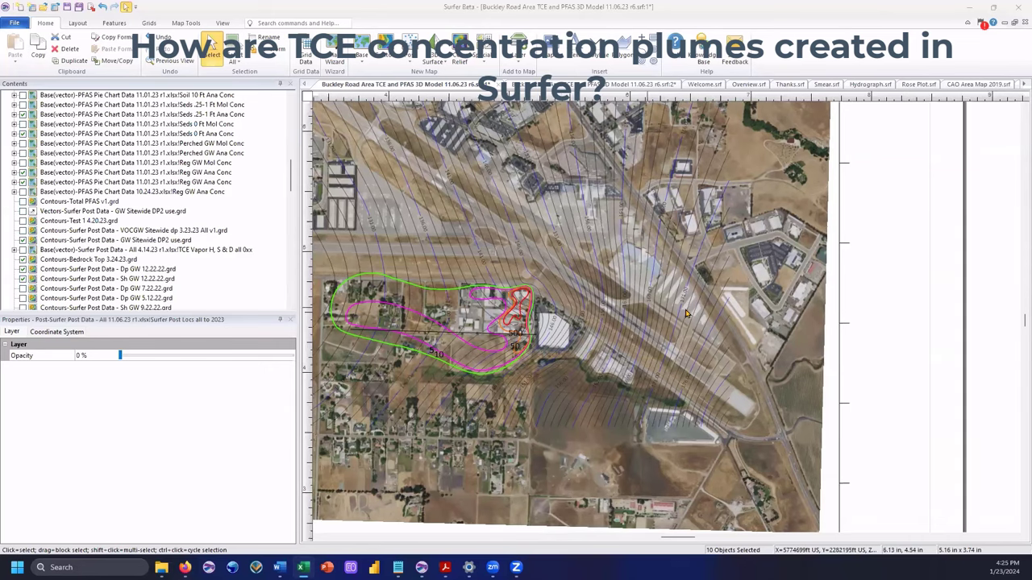
scroll(446, 364, "down", 1)
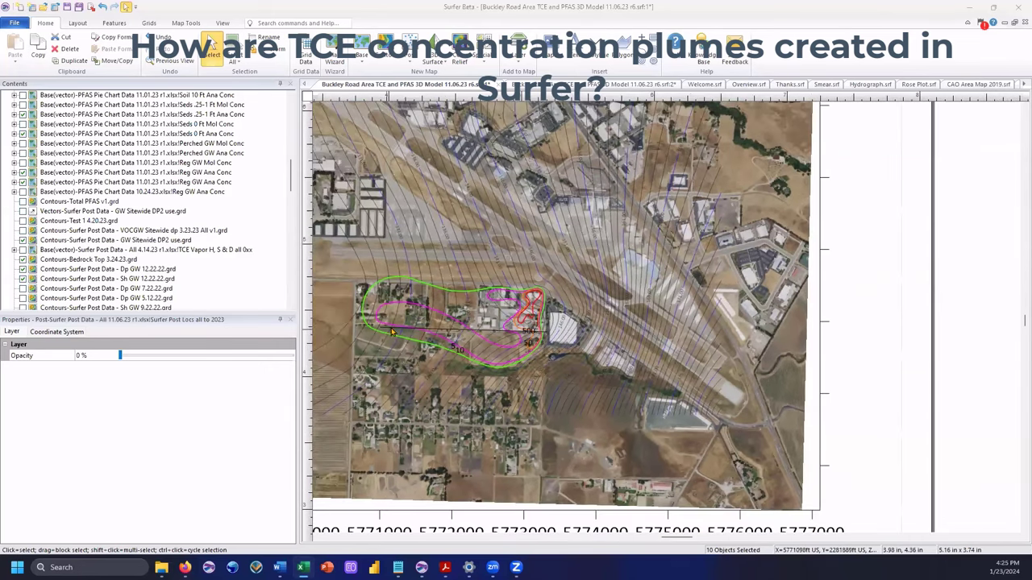
scroll(412, 325, "up", 2)
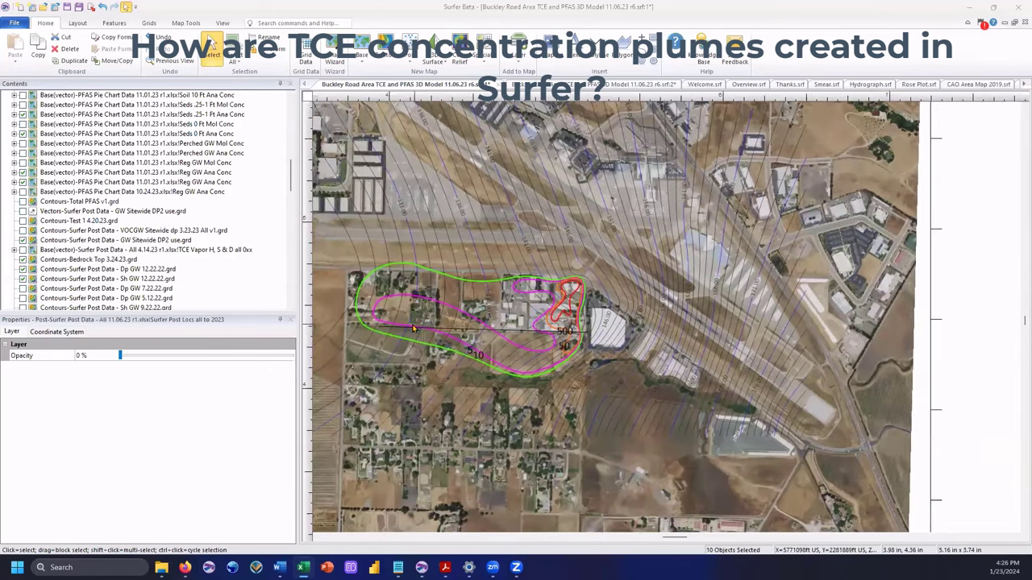
scroll(412, 328, "up", 1)
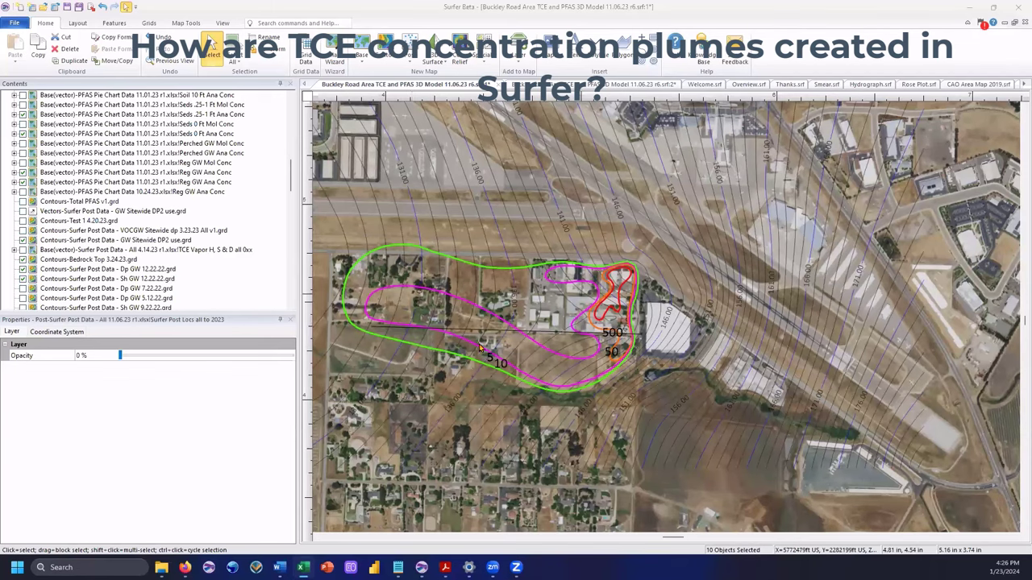
- Switch to the 3D view of the Buckley Road model and examine the TCE plume volume and drillhole points from several angles
scroll(419, 338, "up", 1)
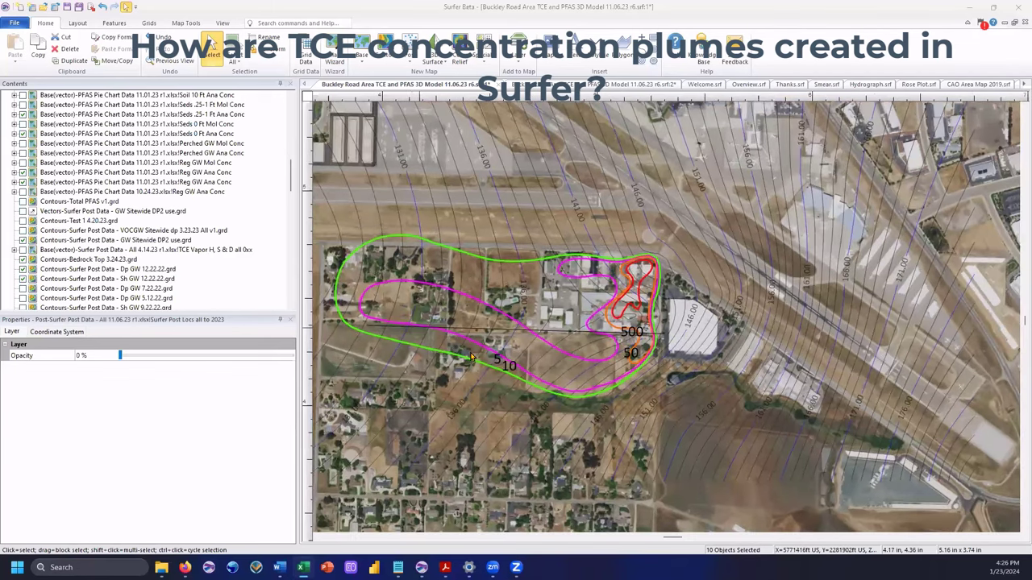
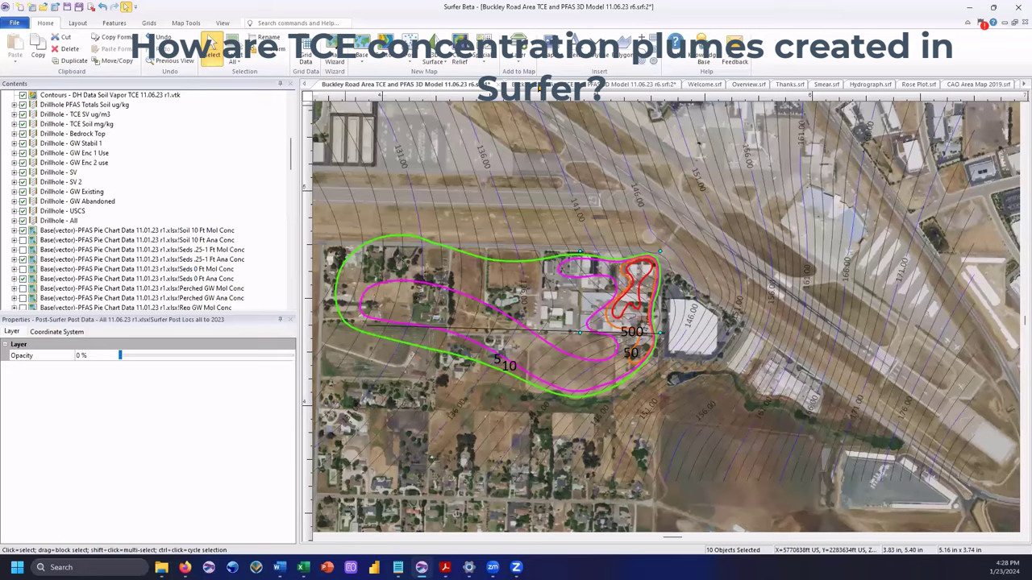
left_click(539, 89)
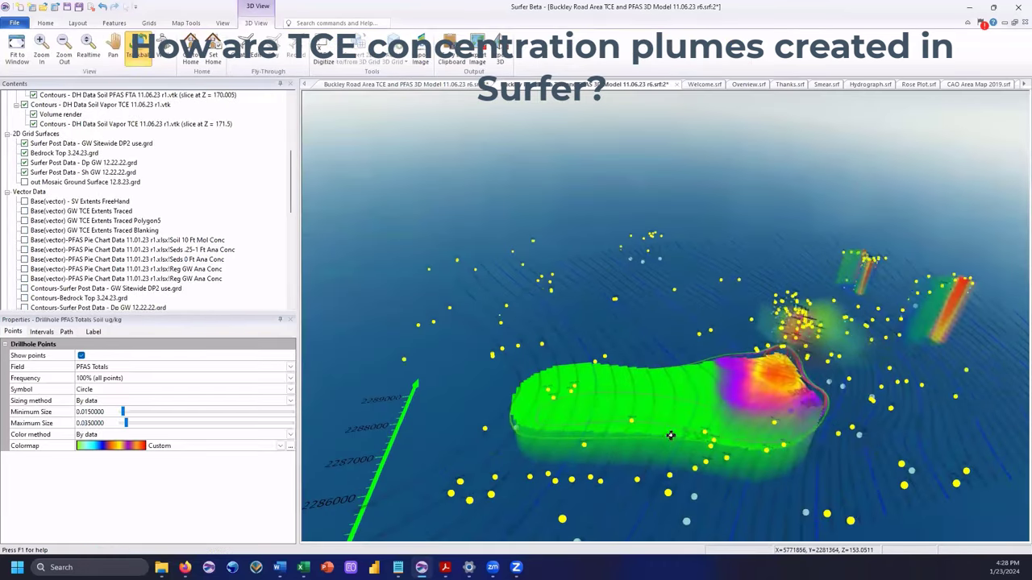
left_click_drag(663, 418, 552, 354)
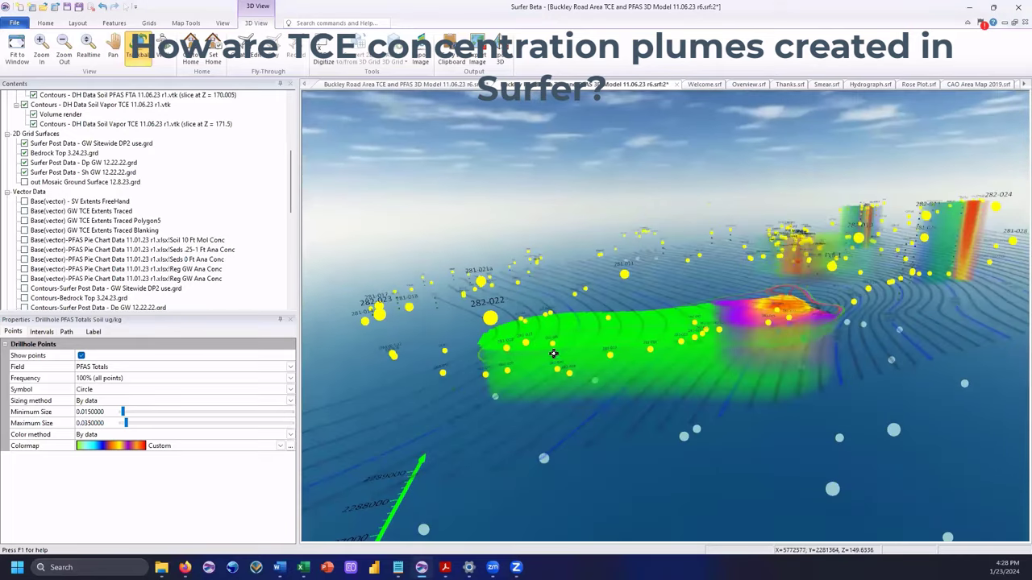
left_click_drag(691, 362, 589, 331)
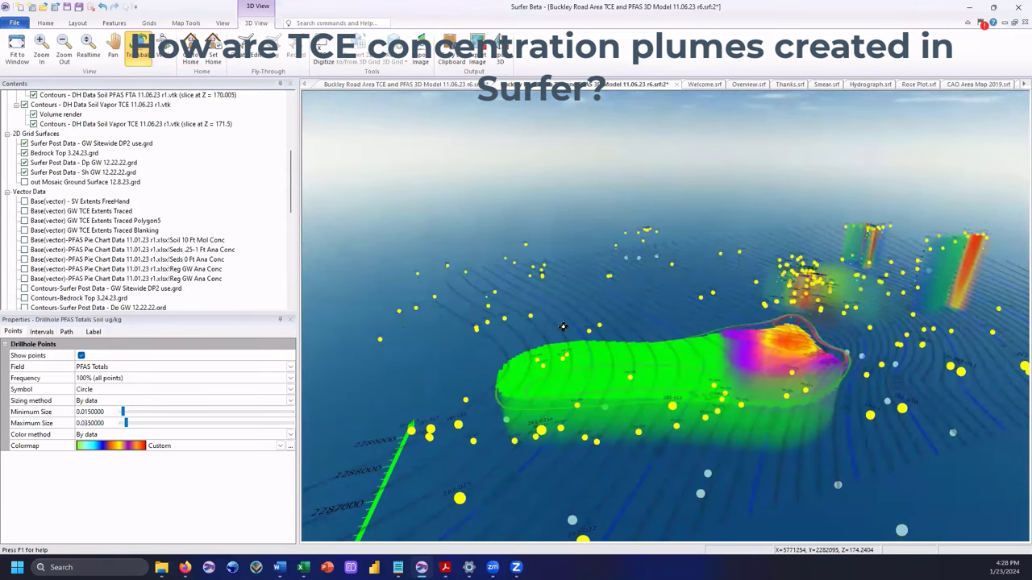
scroll(563, 327, "down", 2)
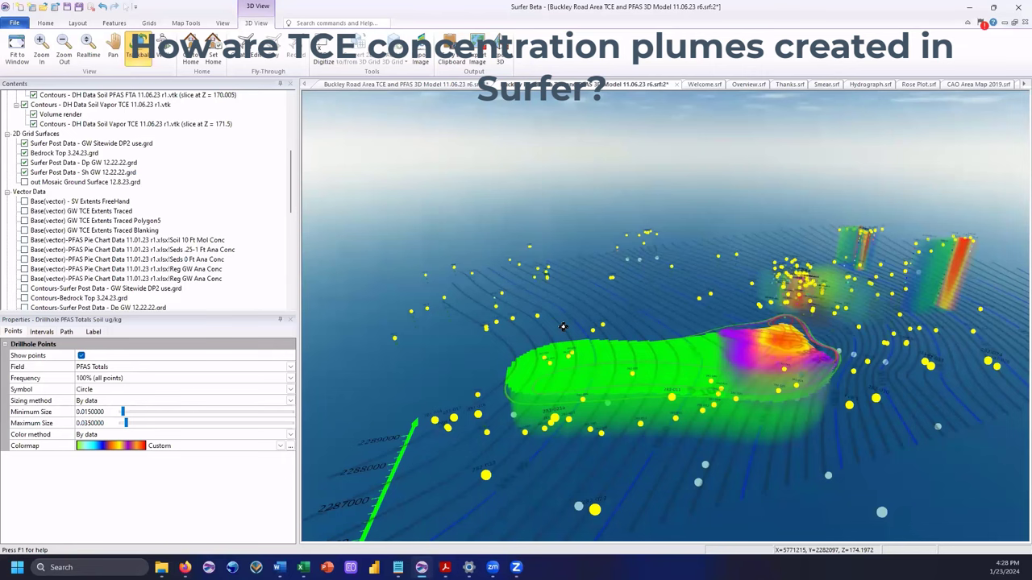
left_click_drag(562, 327, 570, 267)
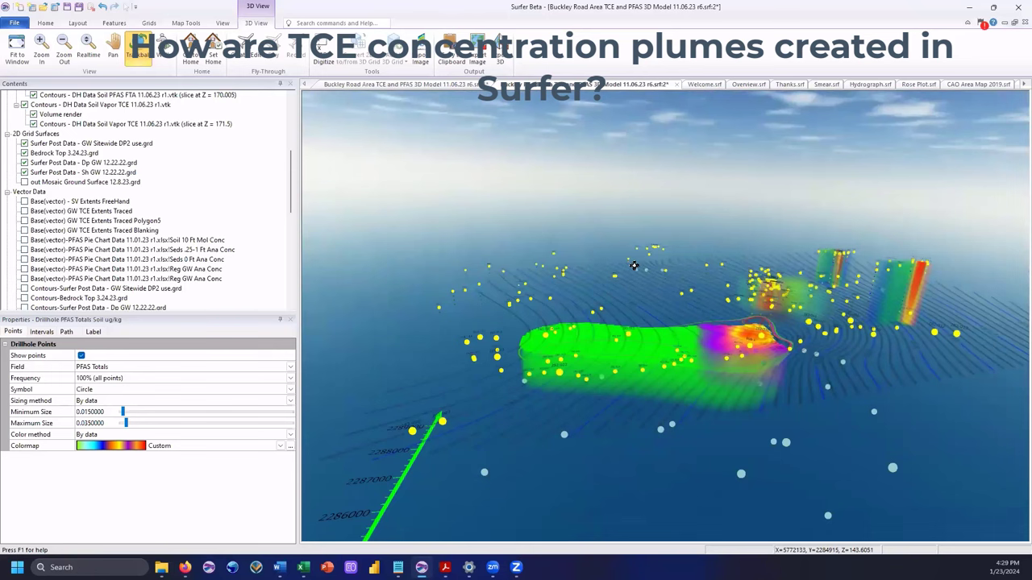
left_click_drag(642, 277, 638, 282)
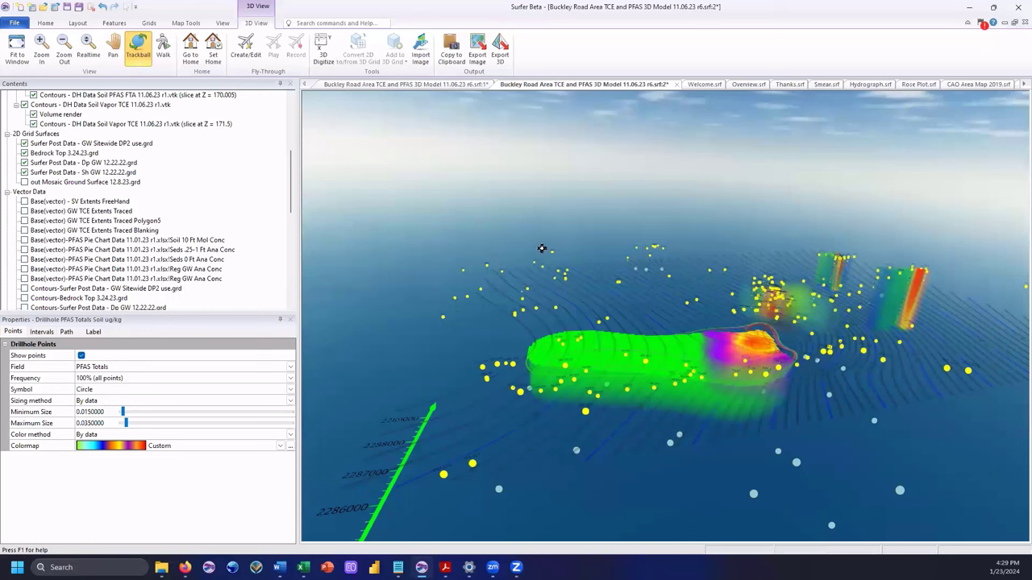
left_click_drag(508, 249, 513, 259)
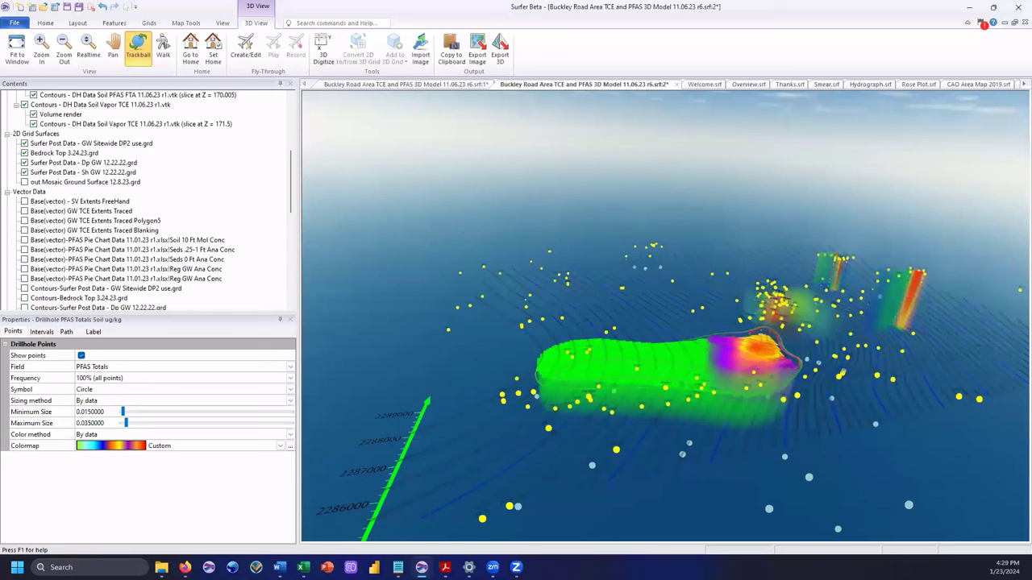
- Hide the post layers from 4665 TLP through Surfer Post Locs all to 2023 on the 2D map, and recheck the plume in the 3D view
left_click(409, 85)
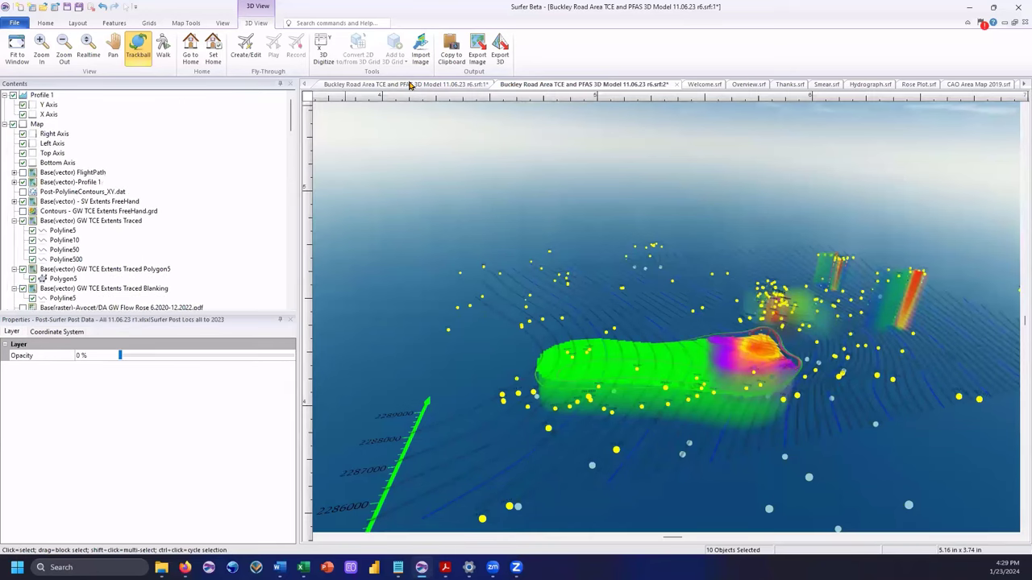
scroll(67, 220, "down", 5)
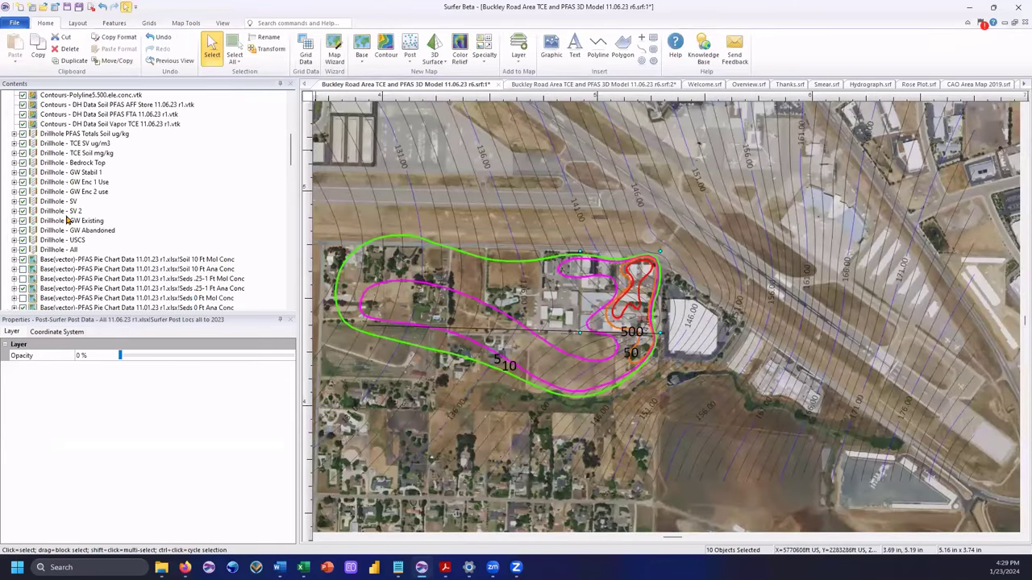
scroll(67, 221, "down", 10)
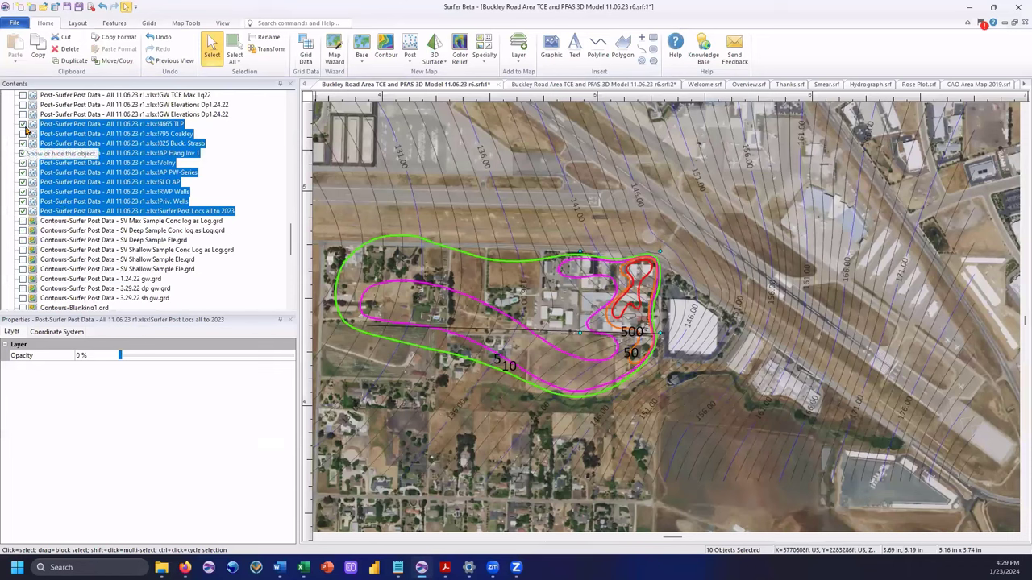
left_click(24, 144)
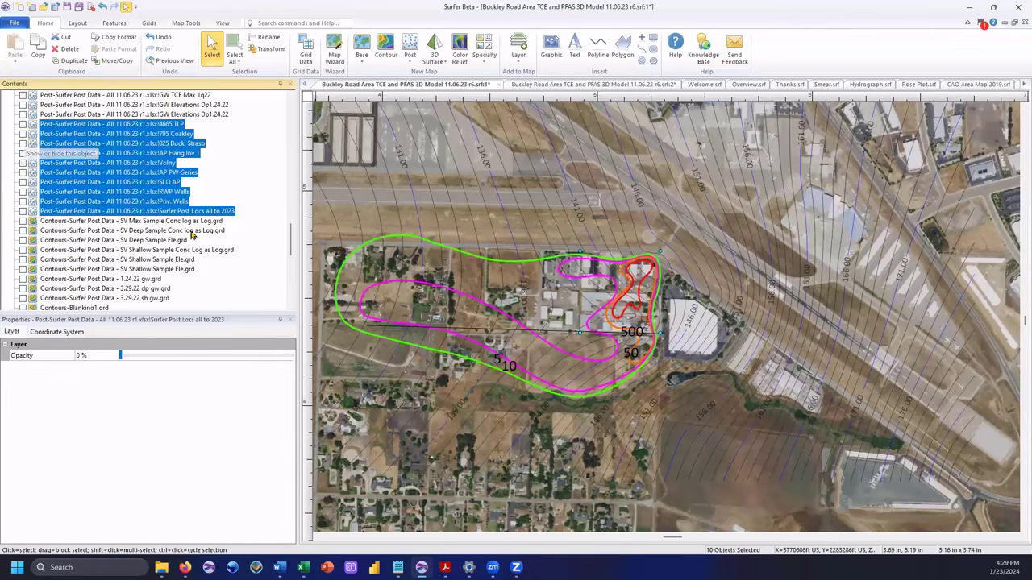
left_click(599, 85)
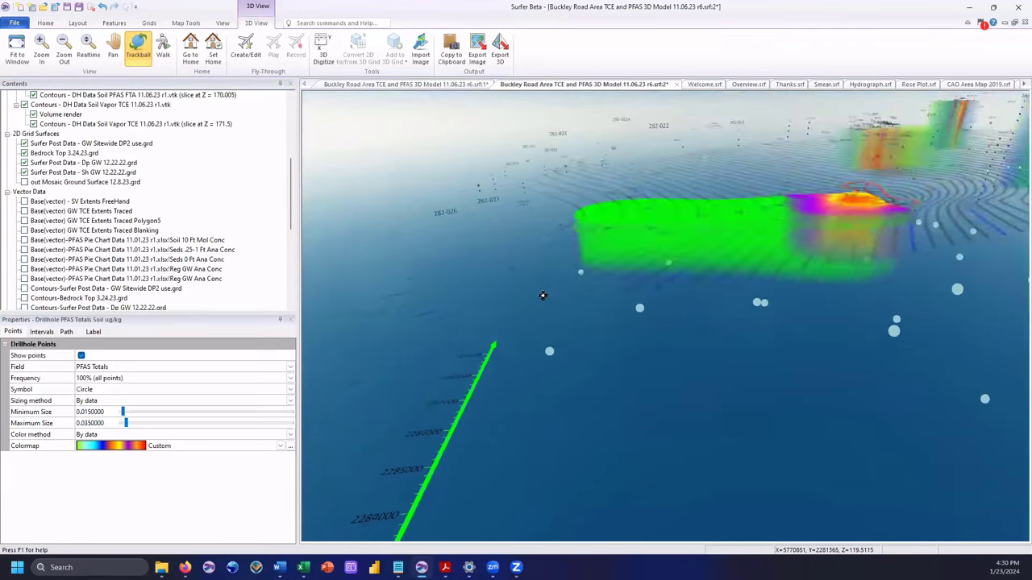
left_click_drag(543, 295, 672, 354)
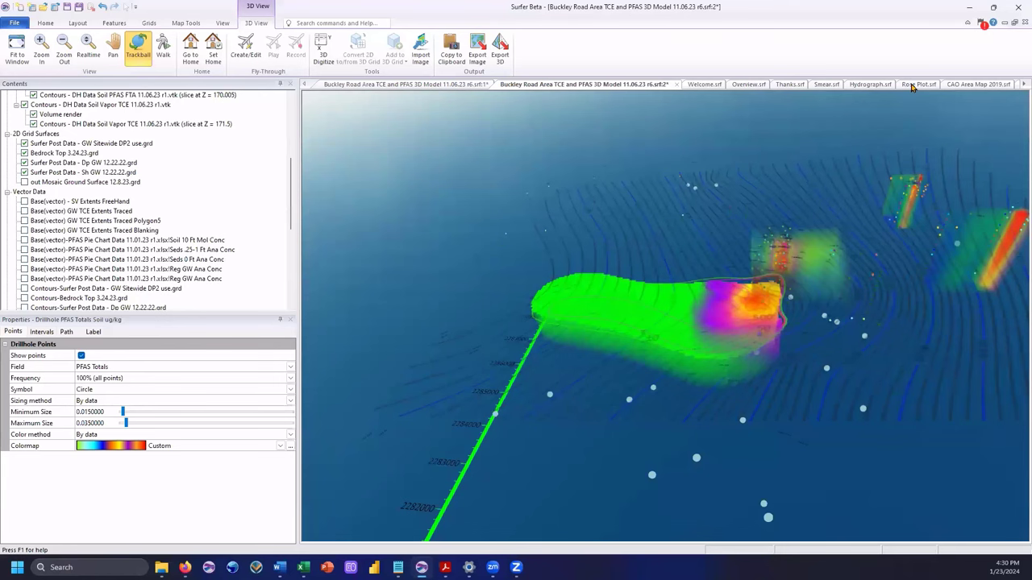
- Open the CAO Area Map 2019 document and examine the TCE well sampling locations between Buckley Road and Evans Road up close
left_click(955, 88)
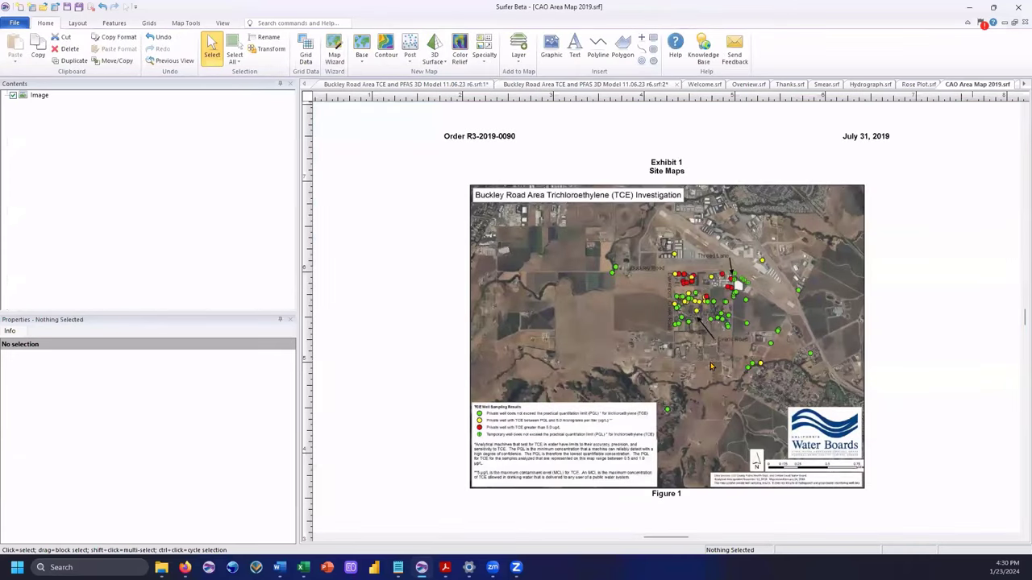
scroll(711, 367, "up", 3)
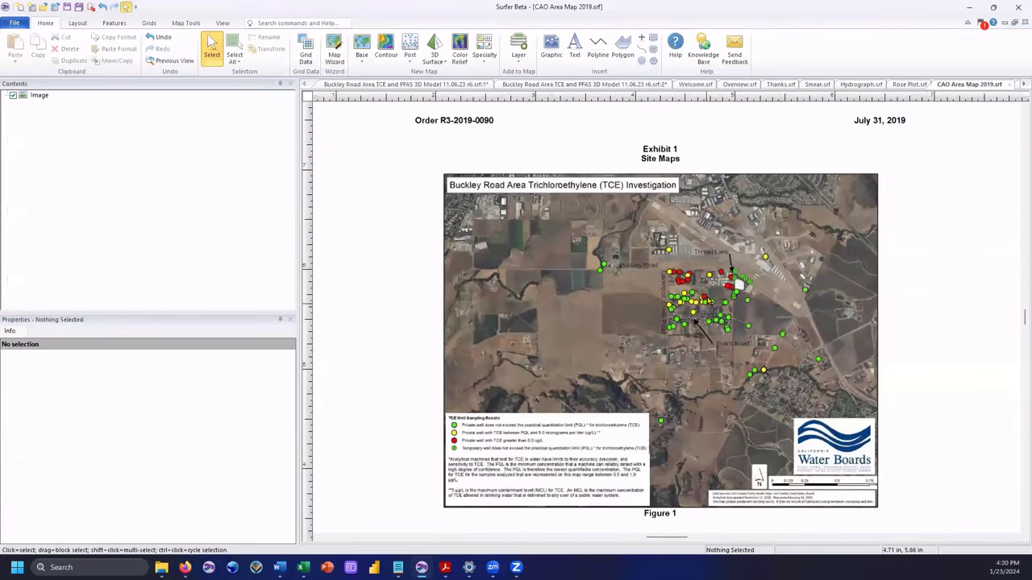
scroll(702, 253, "up", 2)
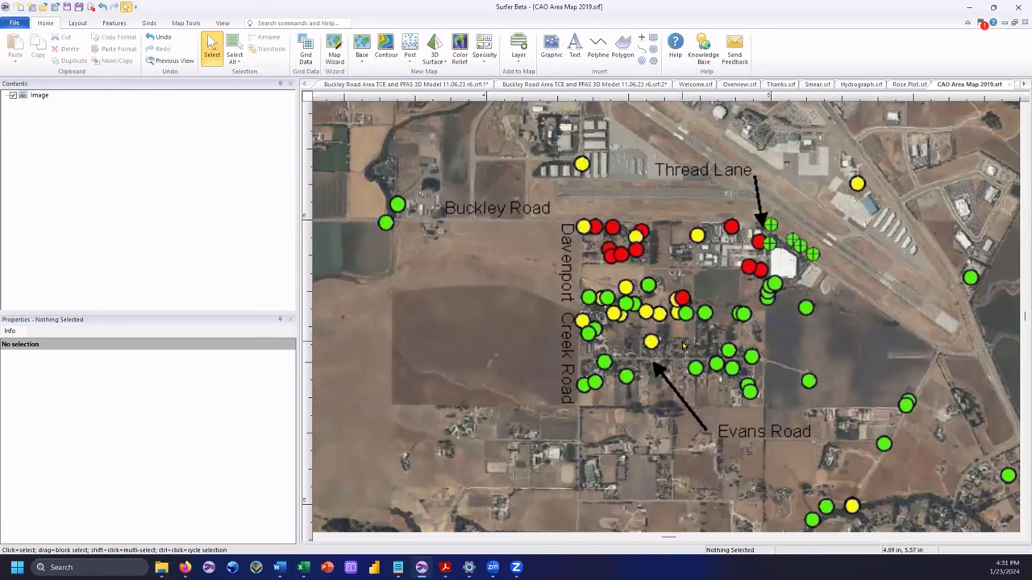
- Return to the 2D model map and examine the topographic, groundwater and bedrock surfaces in the profile below it
left_click(387, 86)
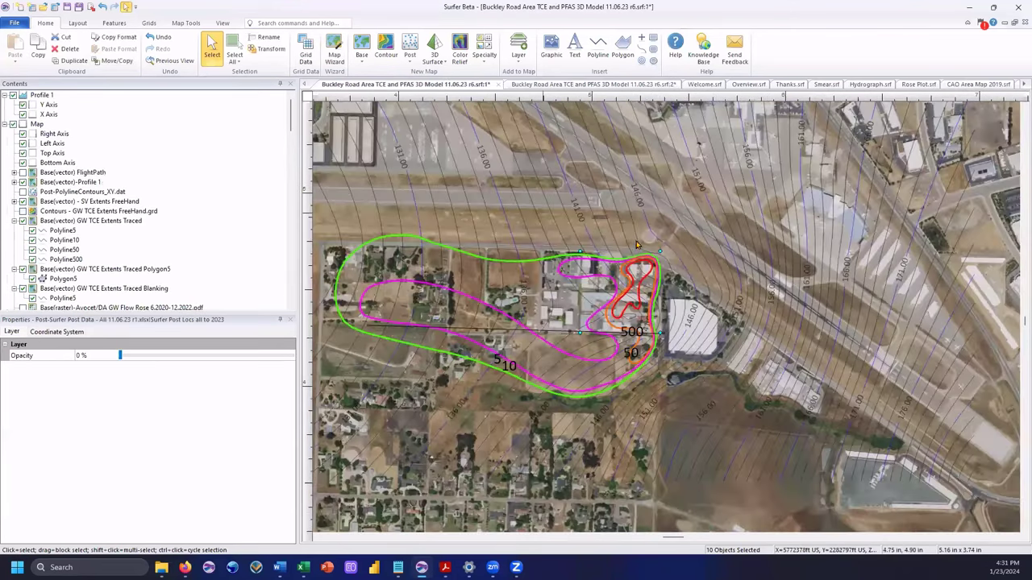
scroll(701, 476, "down", 4)
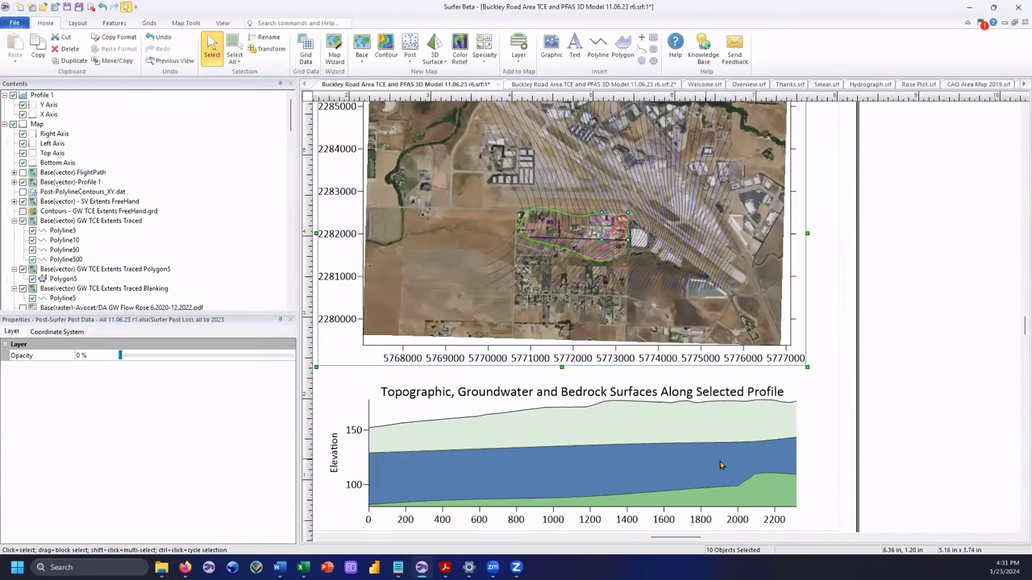
scroll(722, 465, "up", 3)
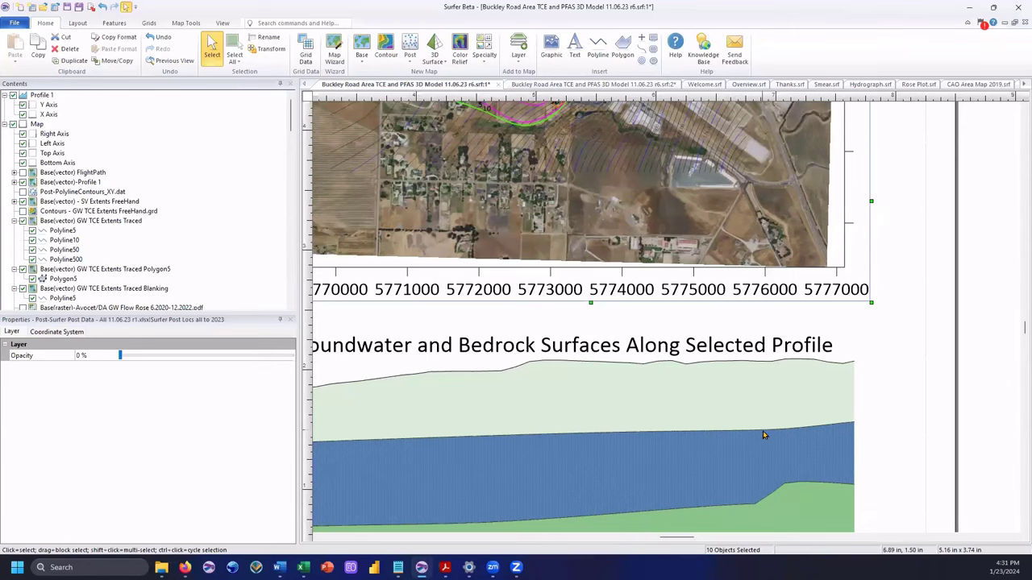
scroll(766, 432, "down", 3)
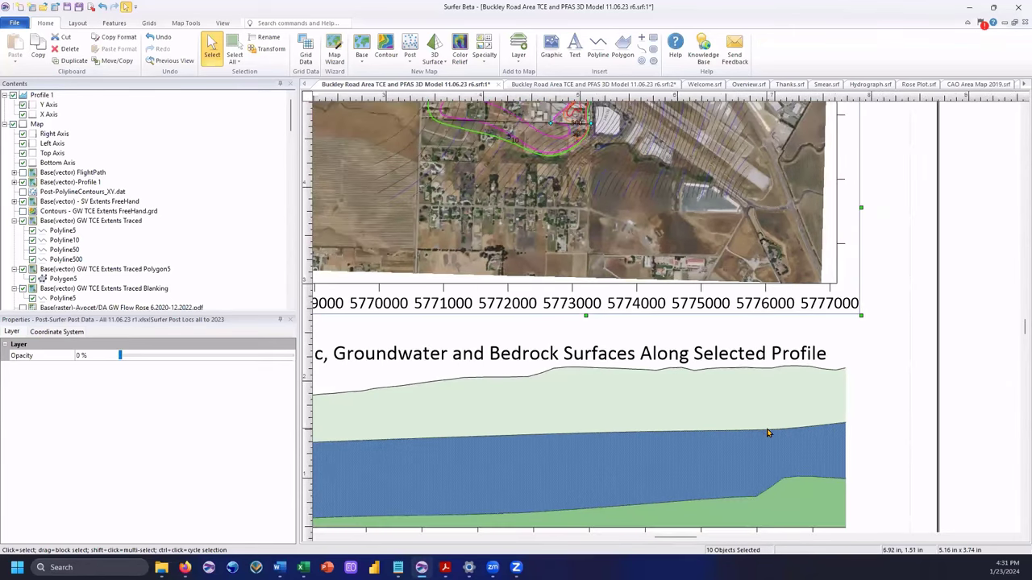
scroll(703, 290, "down", 2)
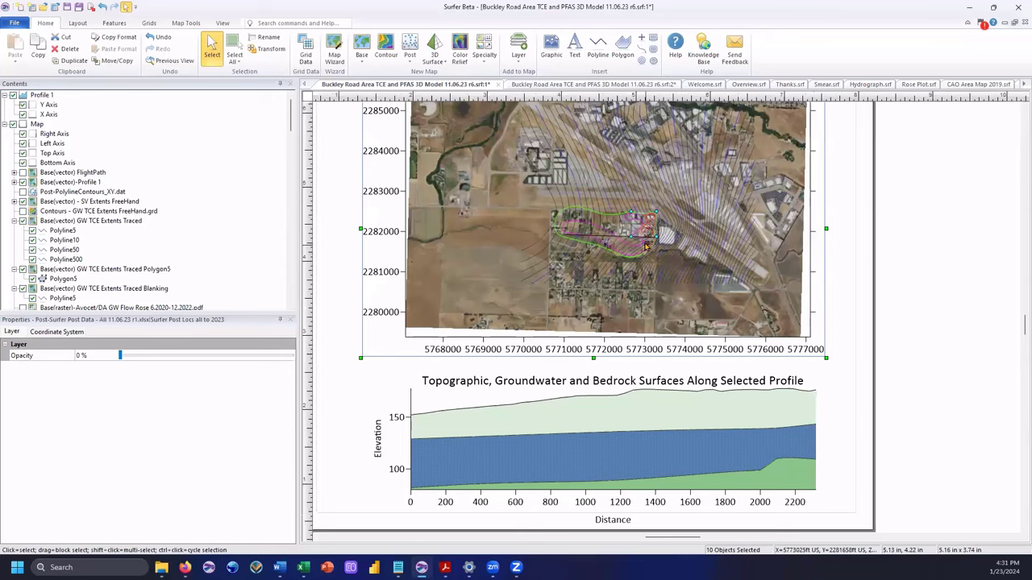
- Examine the 50 and 500 TCE contours at the plume's eastern end up close
scroll(645, 246, "up", 4)
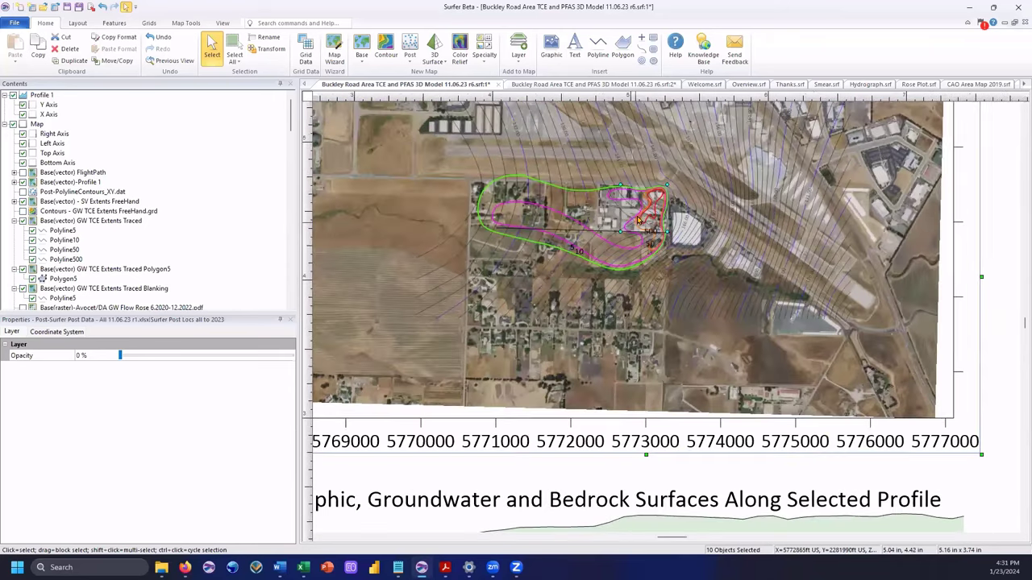
scroll(639, 219, "up", 1)
scroll(639, 219, "up", 2)
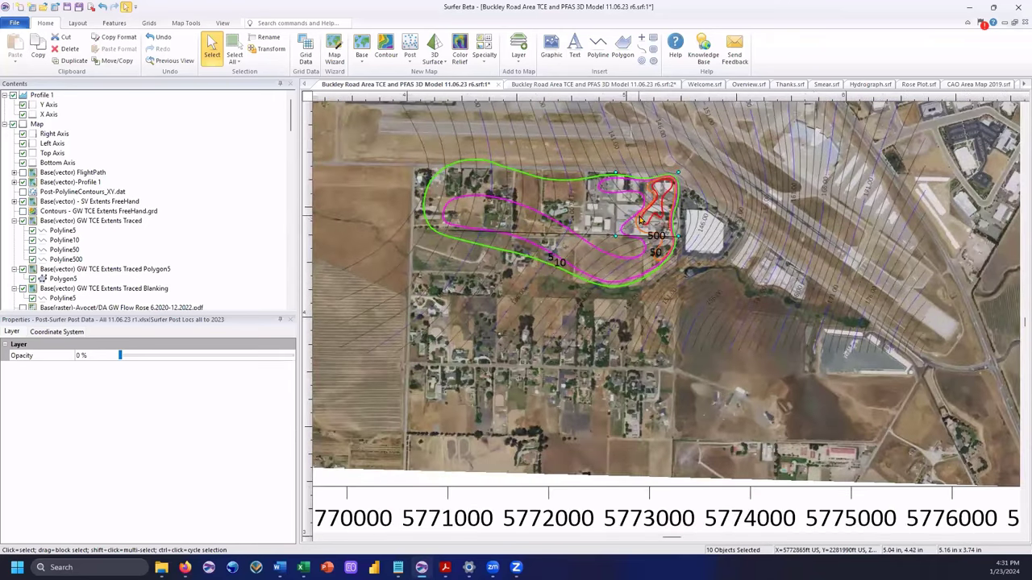
scroll(553, 219, "up", 2)
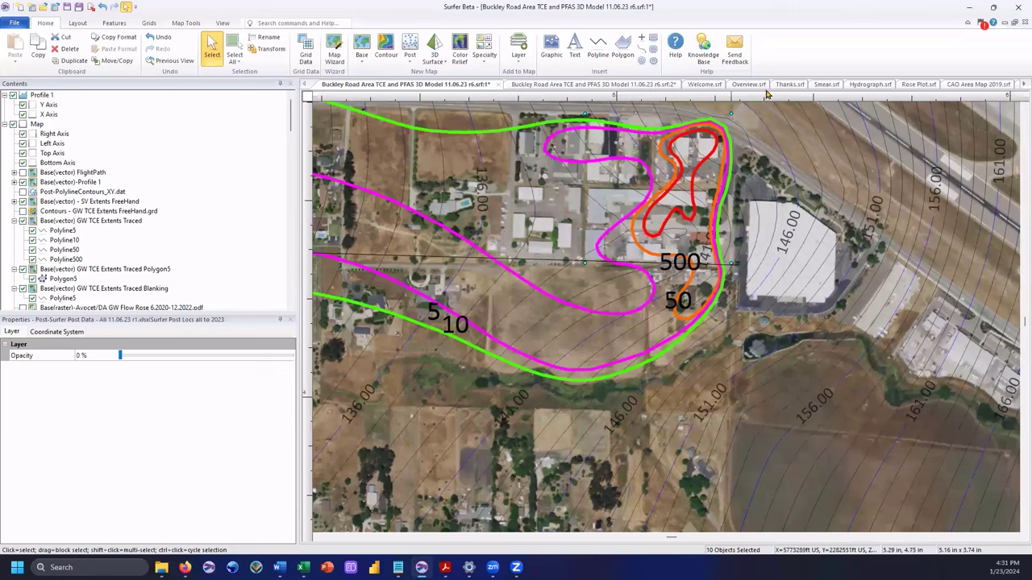
- Review the transducer data in the Hydrograph document and open the Rose Plot document
left_click(862, 86)
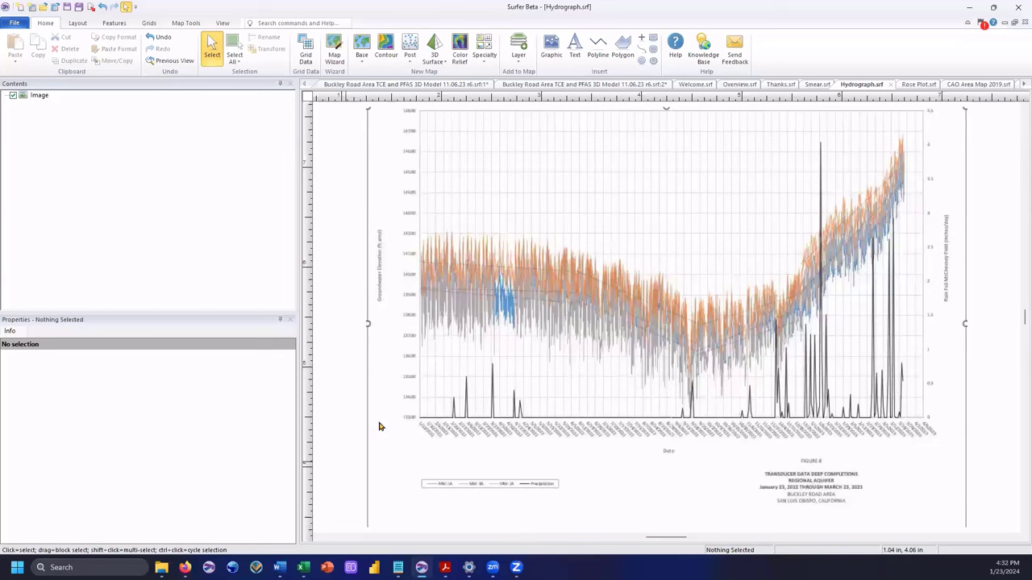
left_click(910, 85)
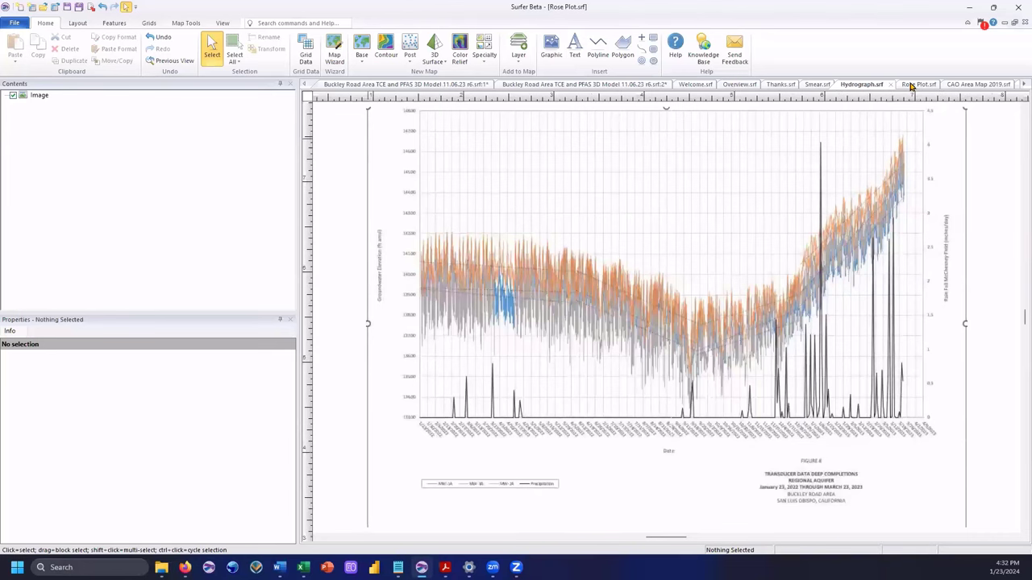
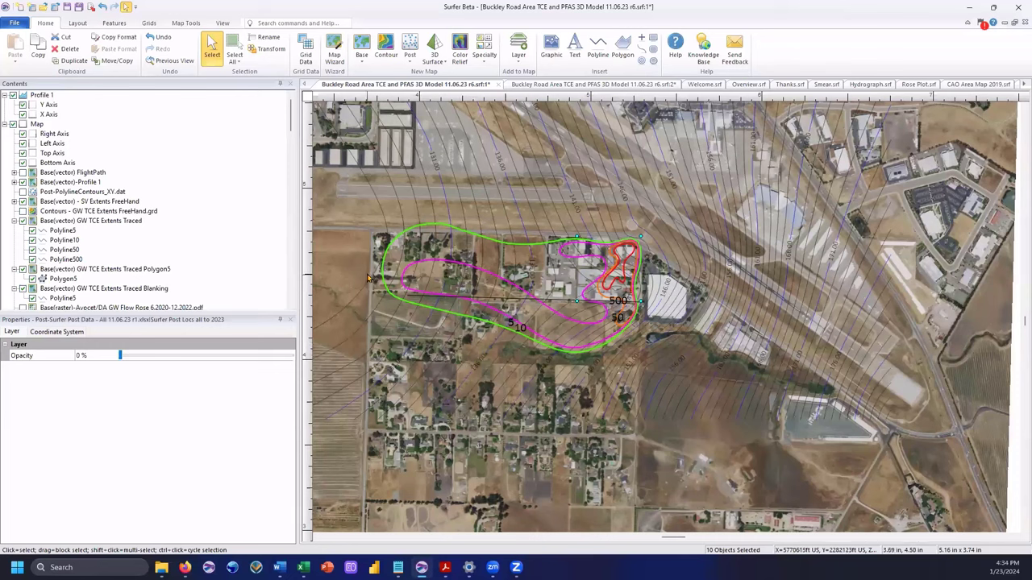
- Examine the traced TCE plume on the 2D model map, from its full extent to the source area at its eastern end
scroll(464, 279, "up", 1)
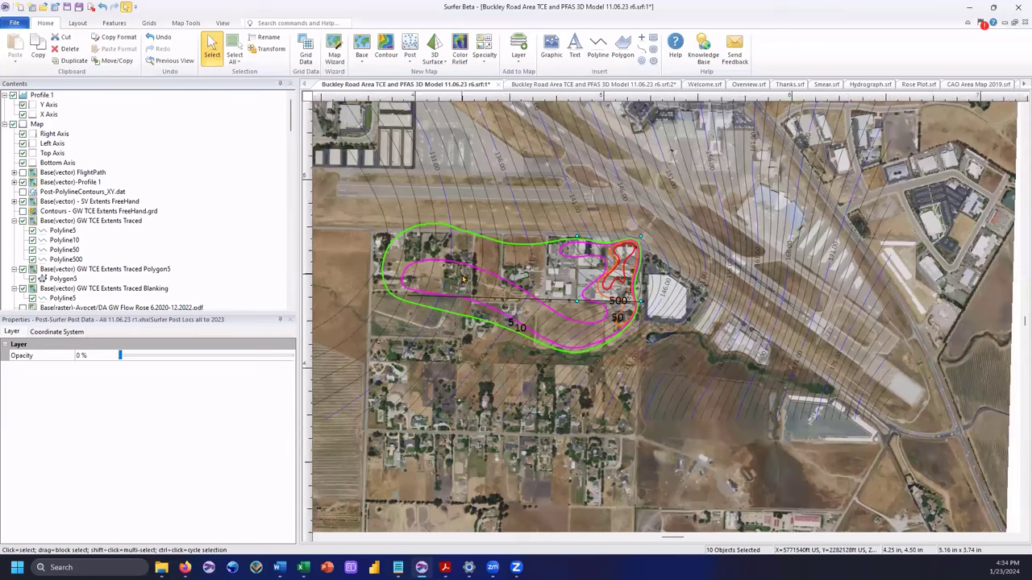
scroll(611, 248, "up", 1)
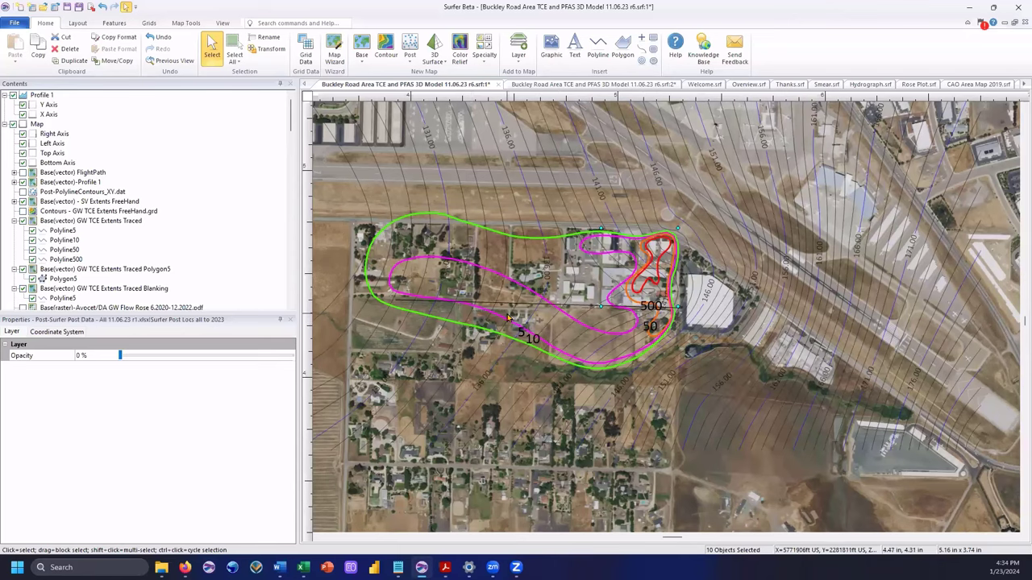
scroll(502, 320, "down", 1)
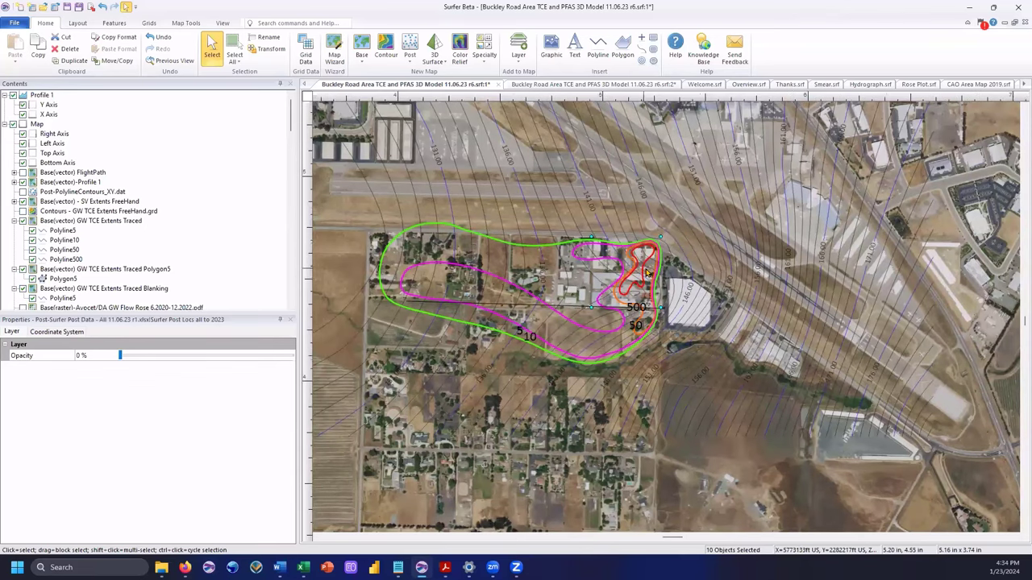
scroll(649, 258, "up", 4)
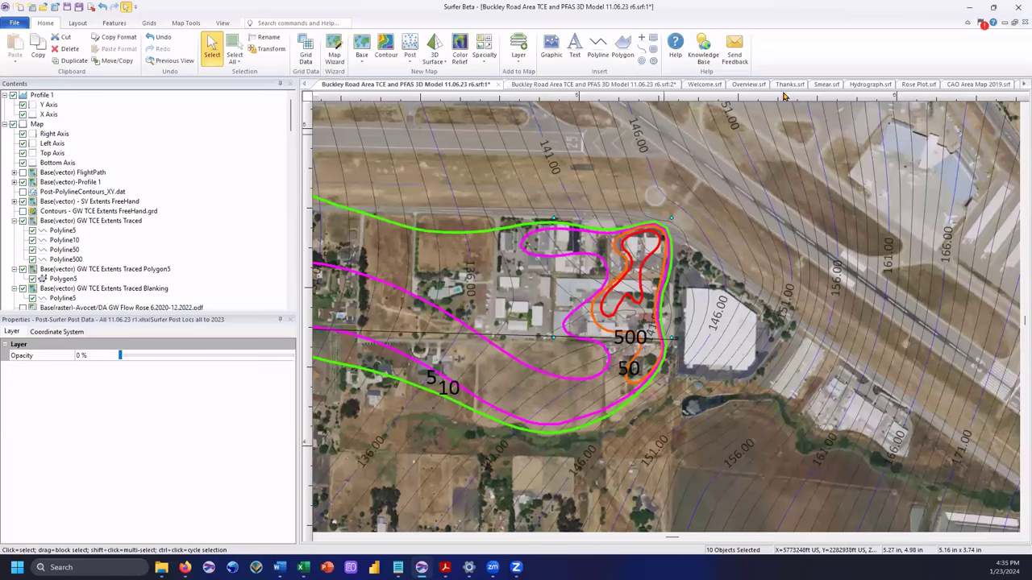
- Review the CAO Area Map 2019, CAO TCE Vapor Adopted, Site Location Map, TLP Deep GW and CAO TCE Adopted figures
left_click(965, 86)
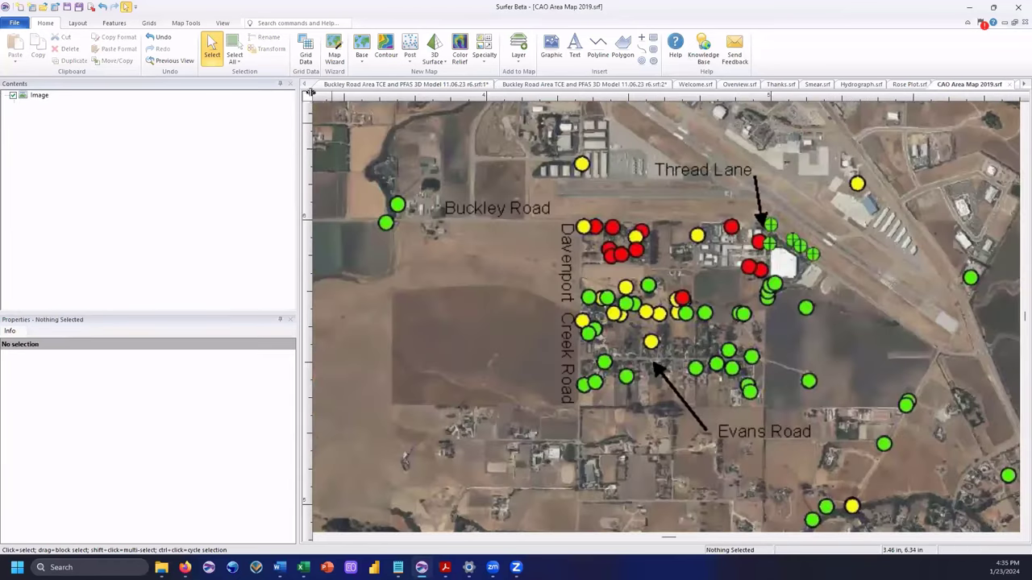
left_click(1019, 84)
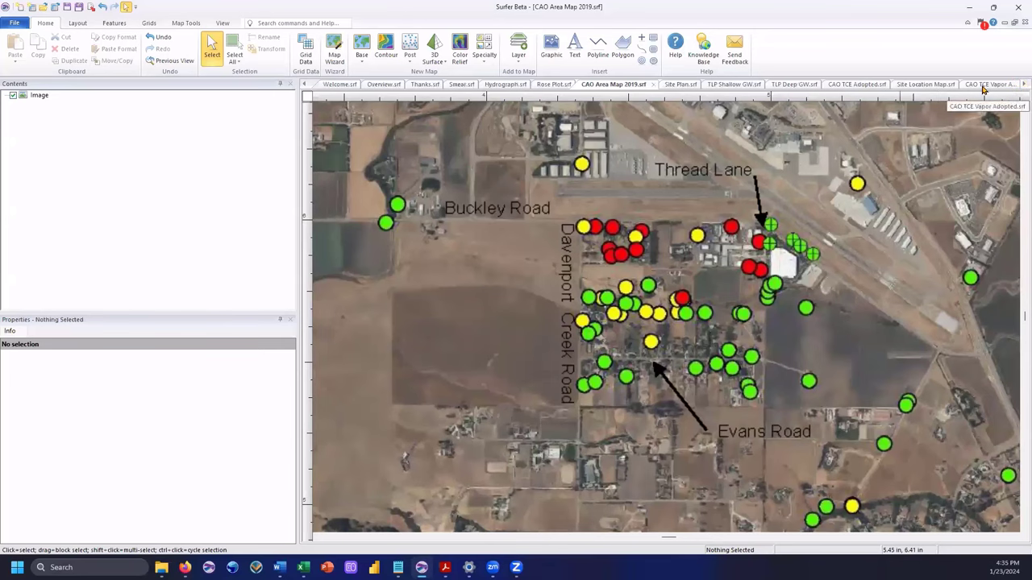
left_click(988, 86)
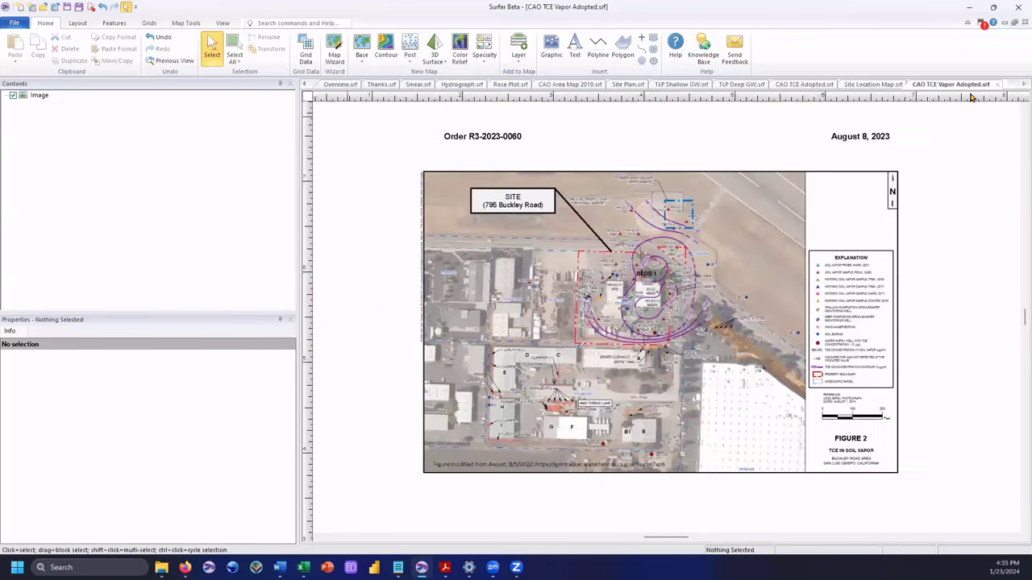
left_click(869, 86)
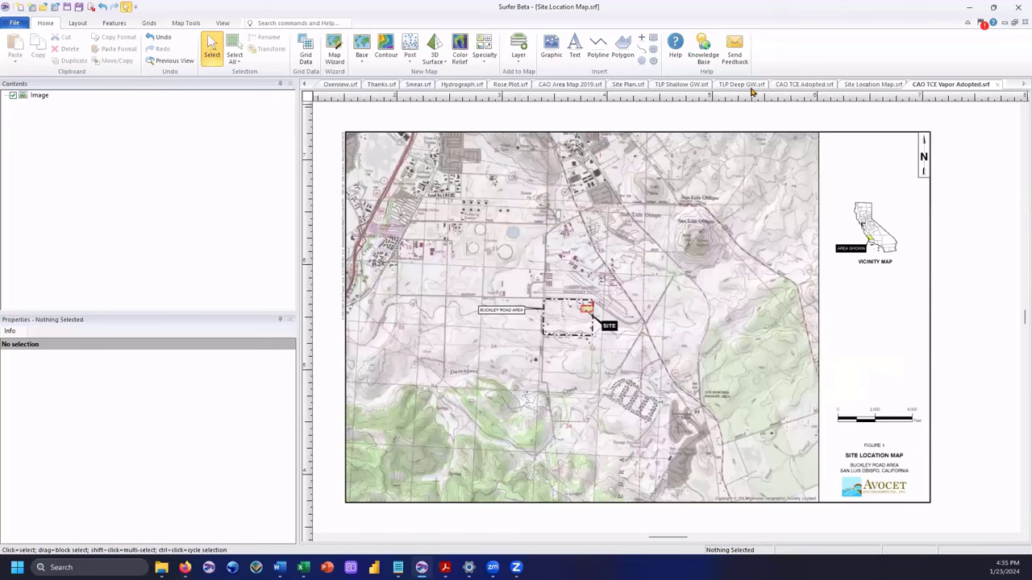
left_click(697, 86)
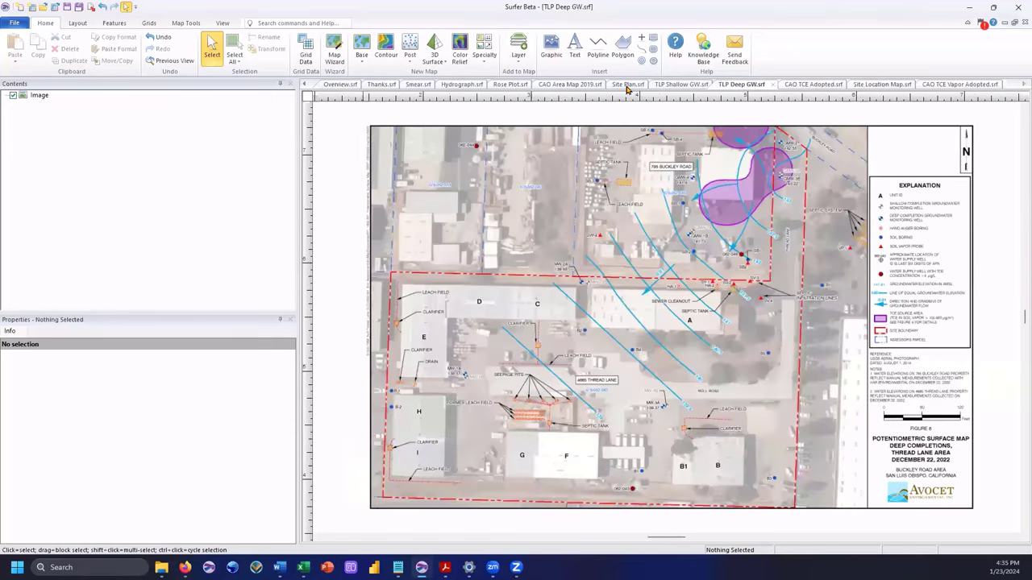
left_click(790, 87)
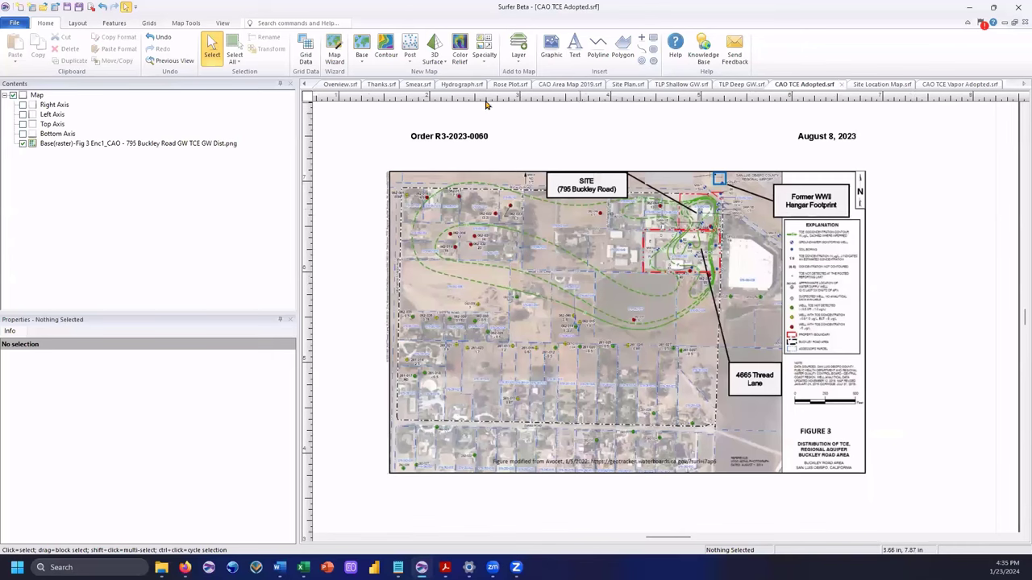
- Return to the CAO Area Map 2019 figure and examine the color-coded wells between Davenport Creek Road and Thread Lane
left_click(556, 85)
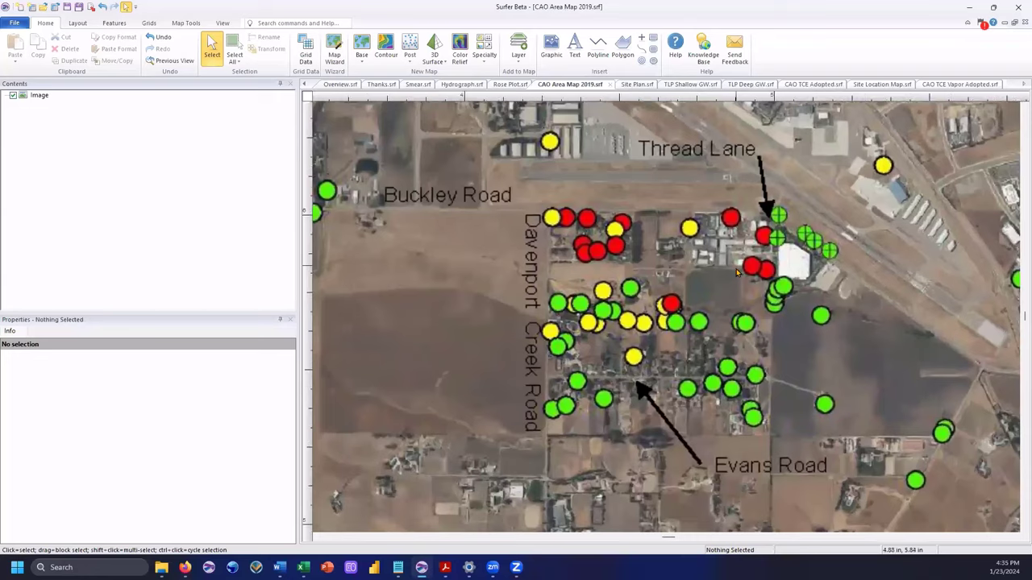
scroll(733, 274, "down", 1)
scroll(732, 275, "up", 1)
scroll(733, 271, "down", 3)
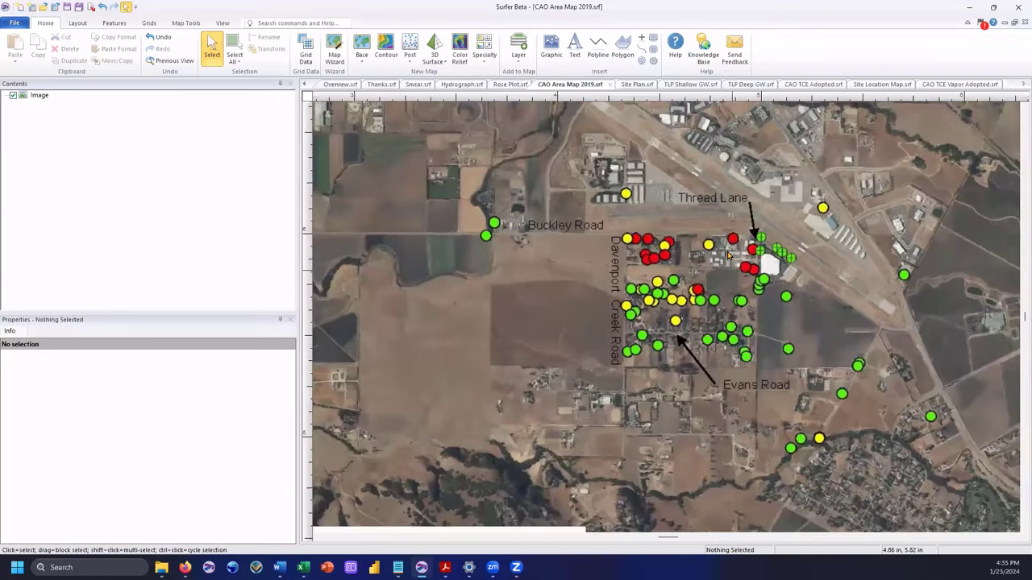
scroll(730, 255, "up", 1)
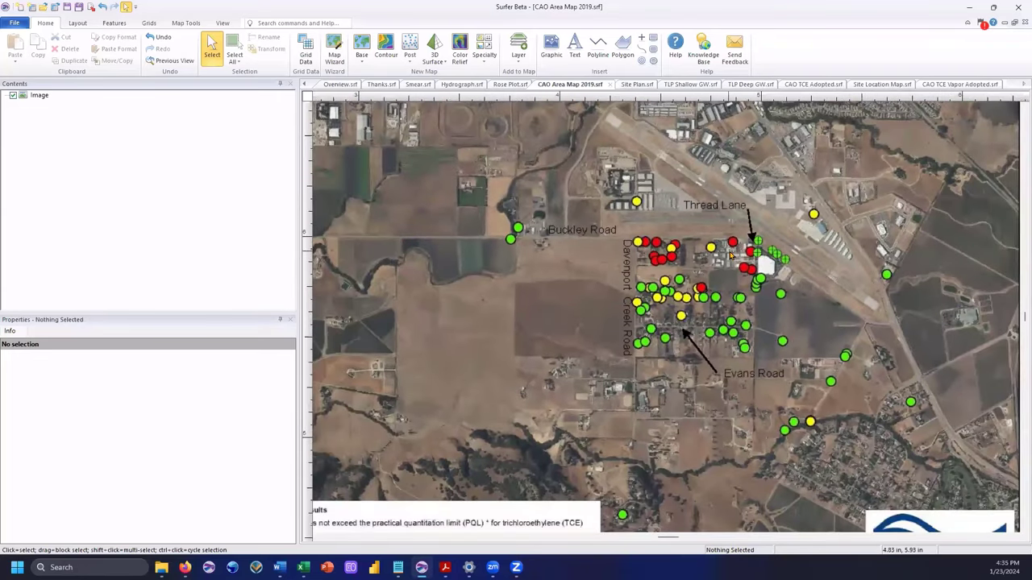
scroll(730, 255, "up", 3)
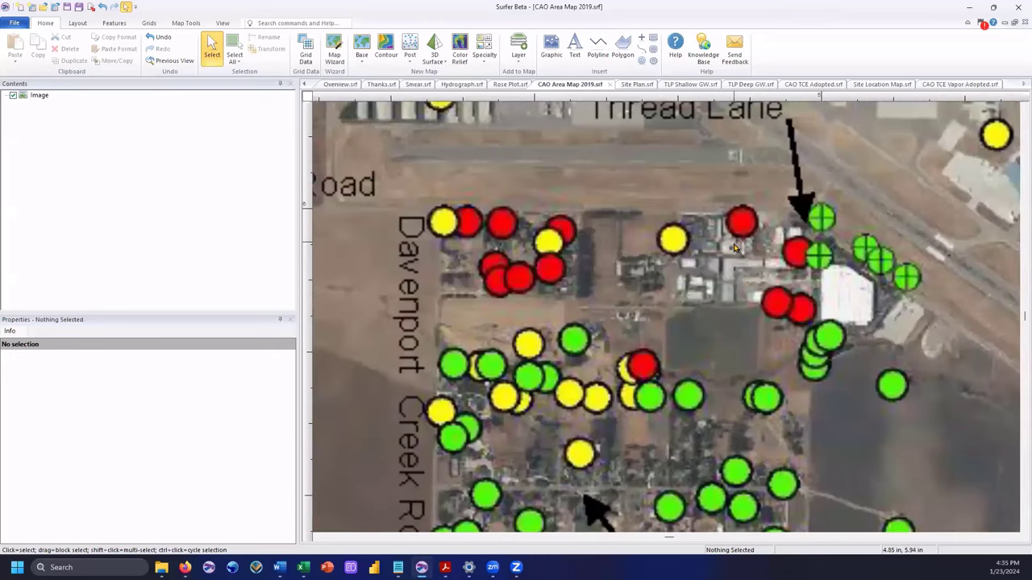
scroll(733, 251, "up", 1)
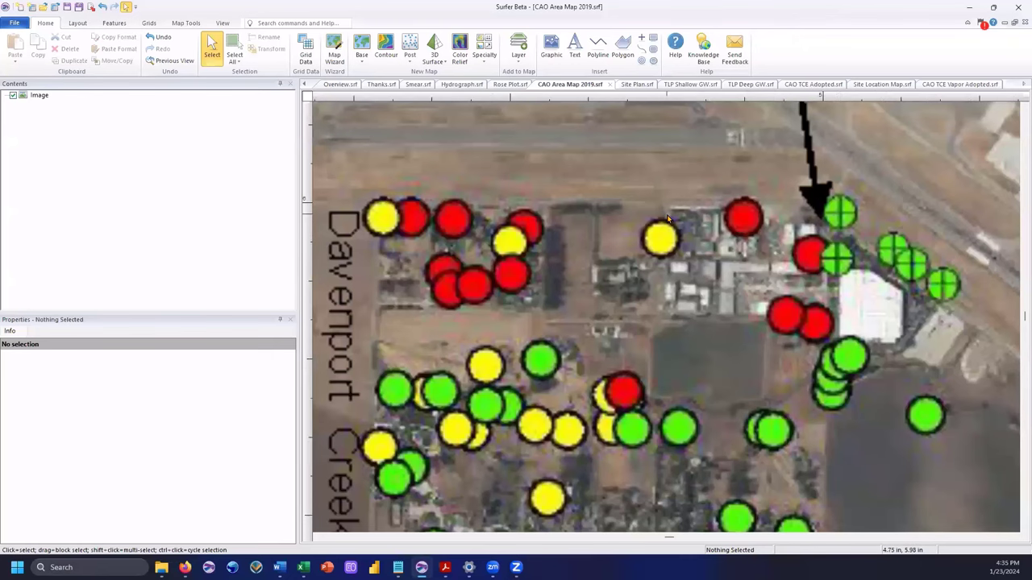
scroll(669, 219, "down", 1)
scroll(669, 219, "down", 2)
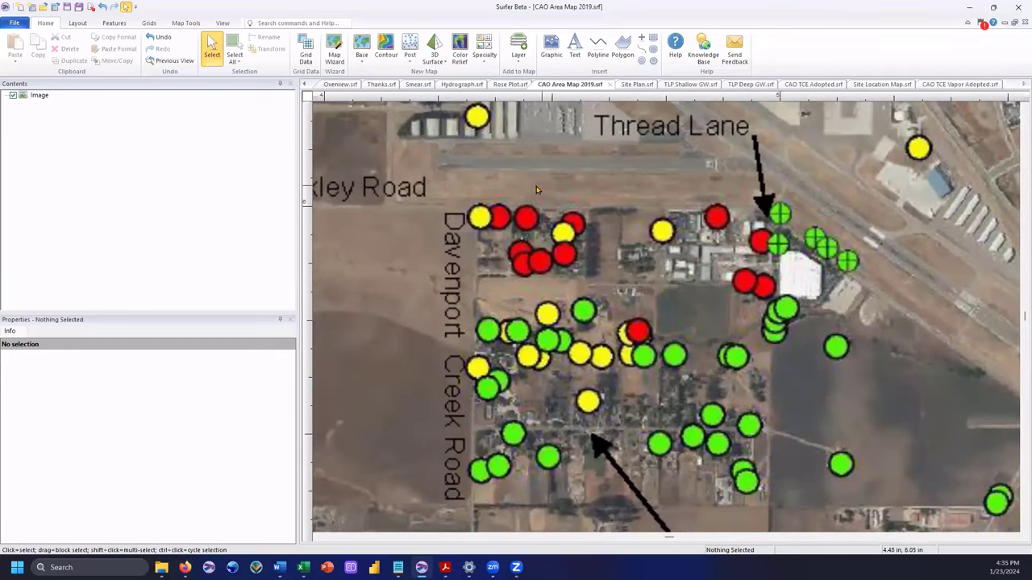
- Open the 3D view of the Buckley Road model, examine the TCE plume and locate the drillhole layers
left_click(344, 86)
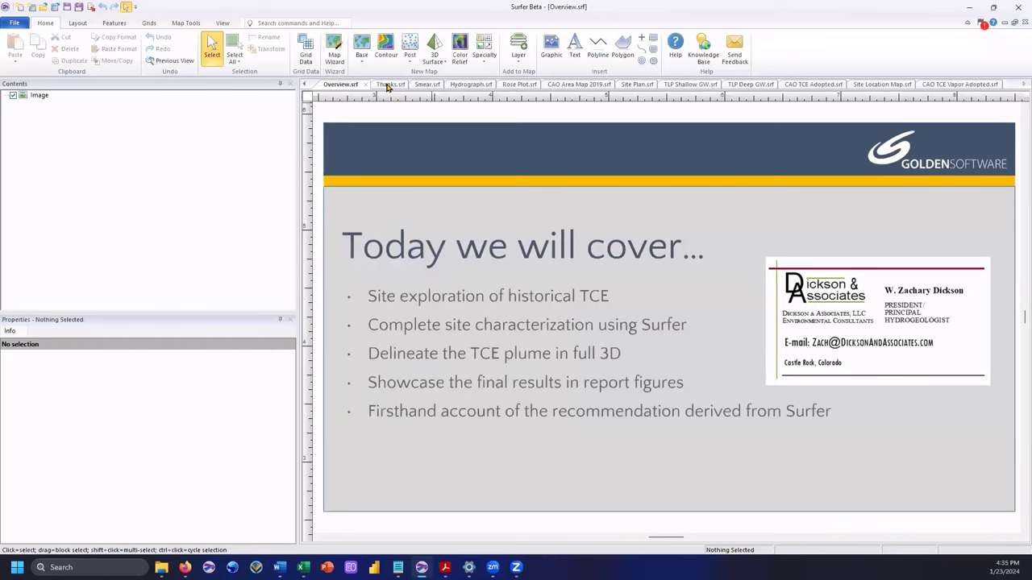
scroll(357, 89, "up", 3)
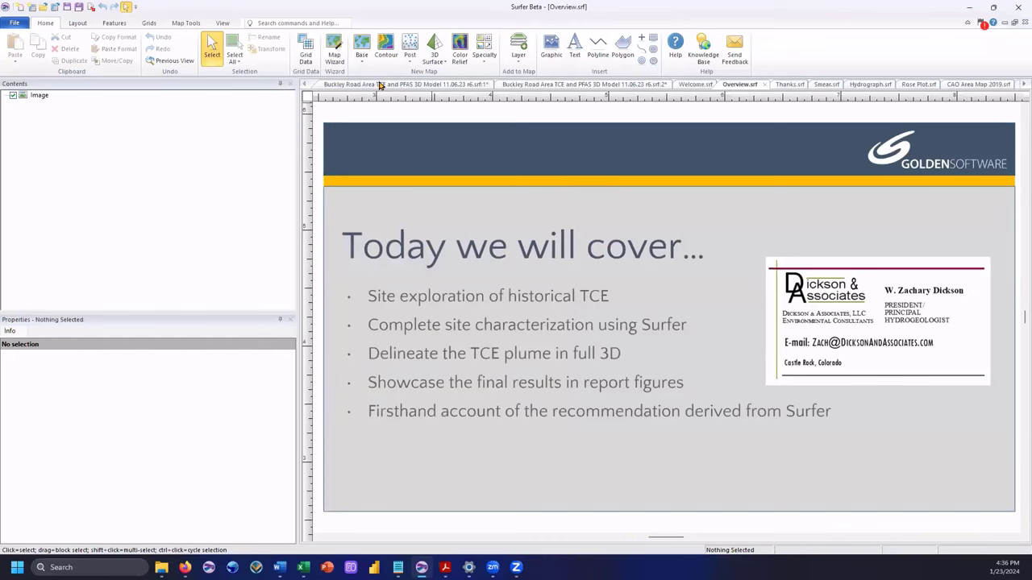
left_click(492, 83)
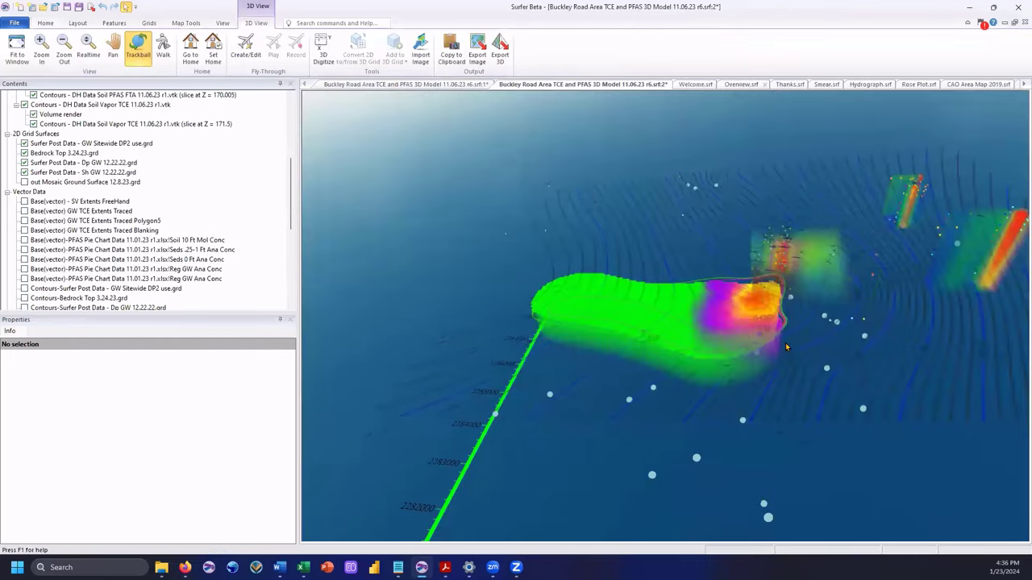
left_click(785, 342)
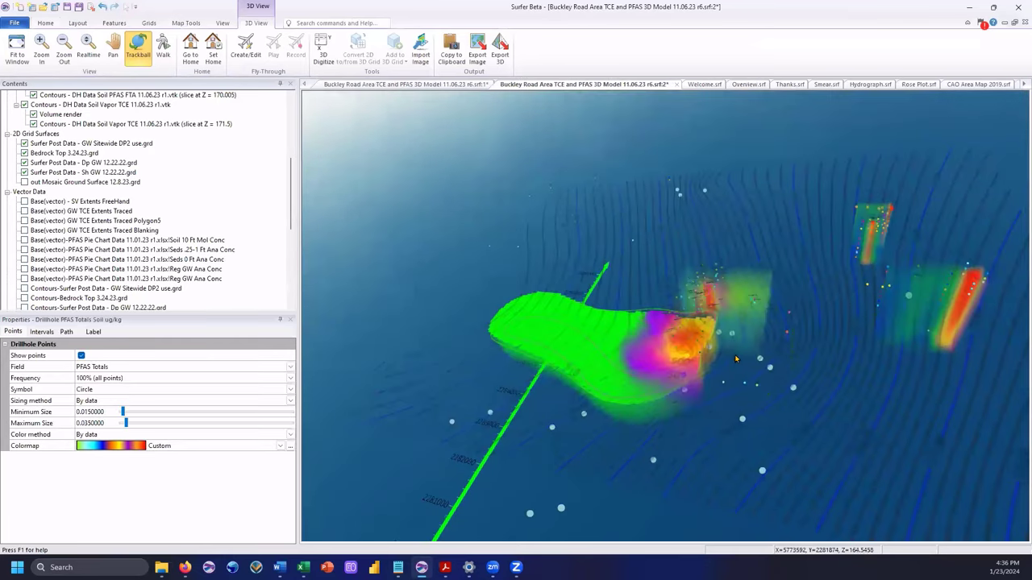
left_click_drag(764, 323, 718, 343)
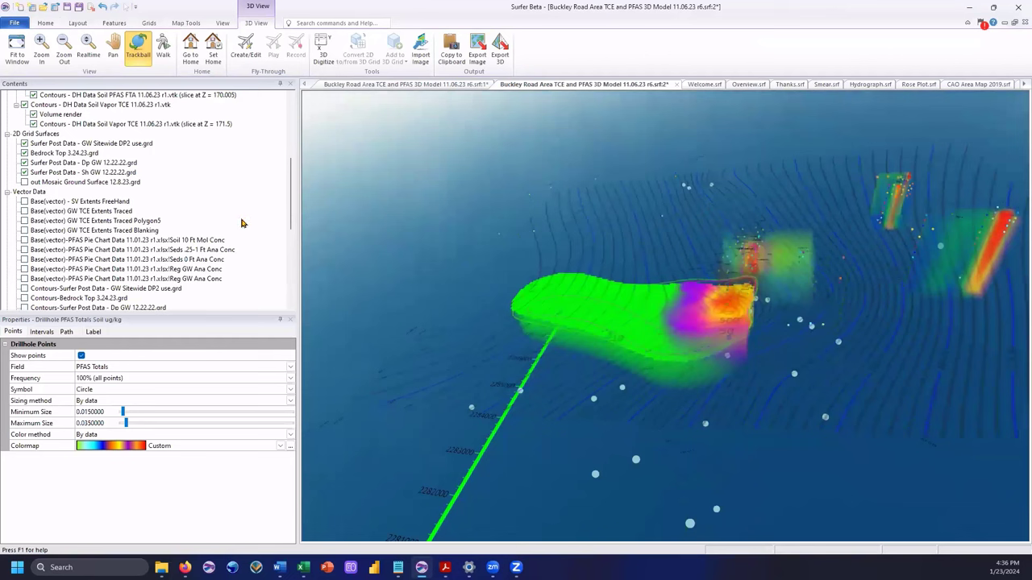
left_click_drag(285, 203, 295, 260)
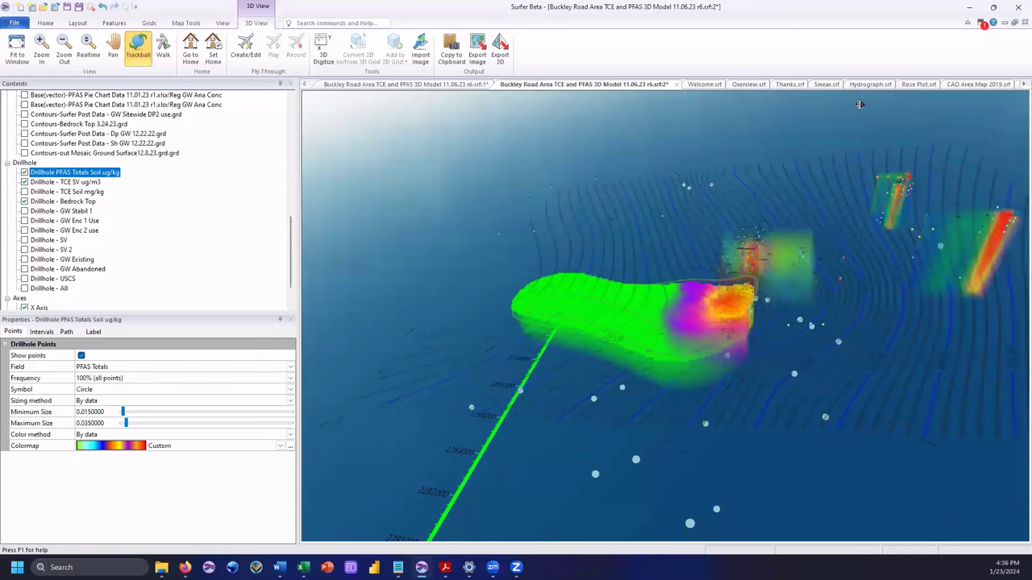
- Compare the CAO Area Map 2019, CAO TCE Vapor Adopted and CAO TCE Adopted figures, examining the regional aquifer TCE contours up close
left_click(968, 85)
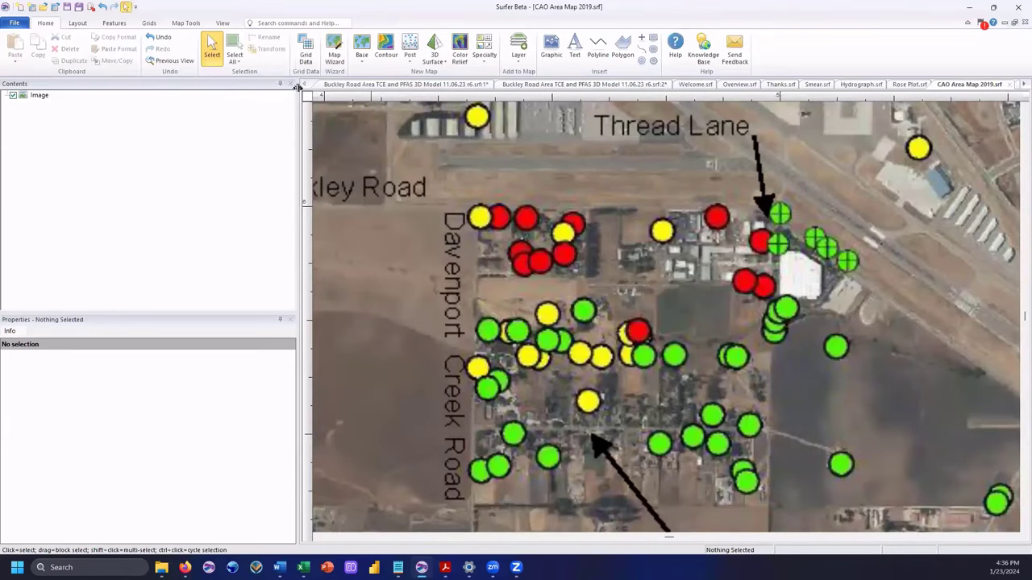
left_click(1021, 84)
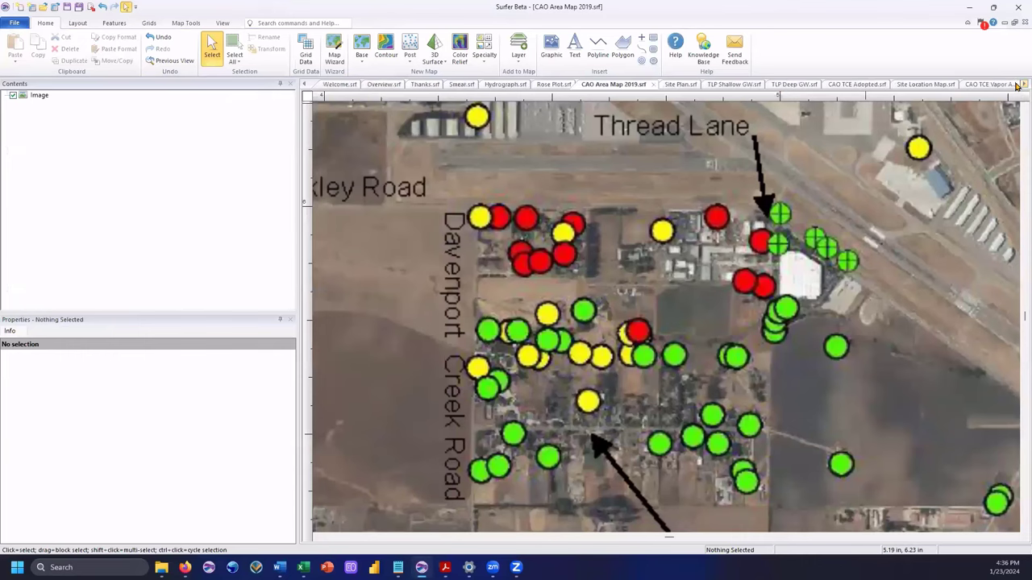
left_click(1005, 86)
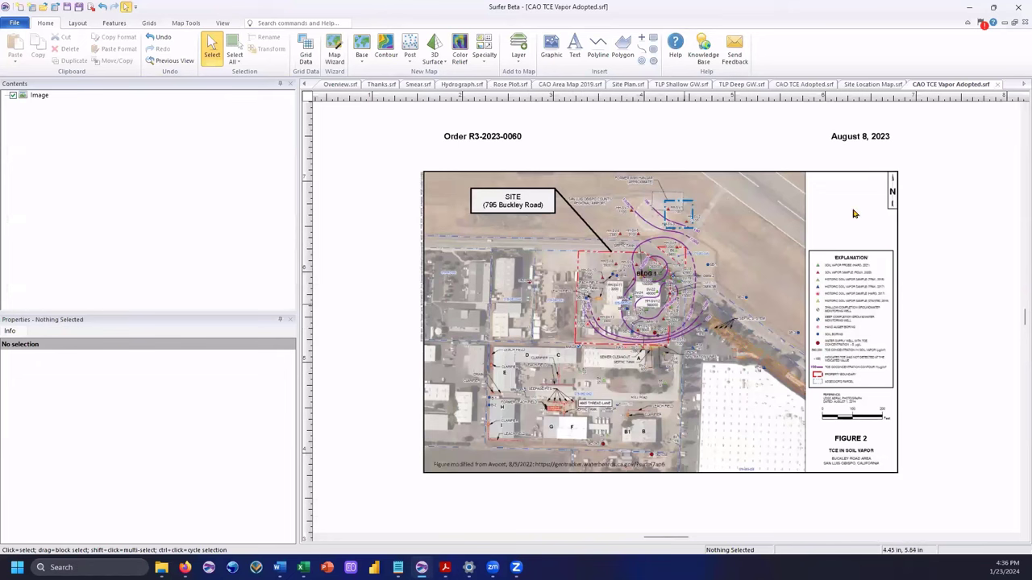
left_click(810, 86)
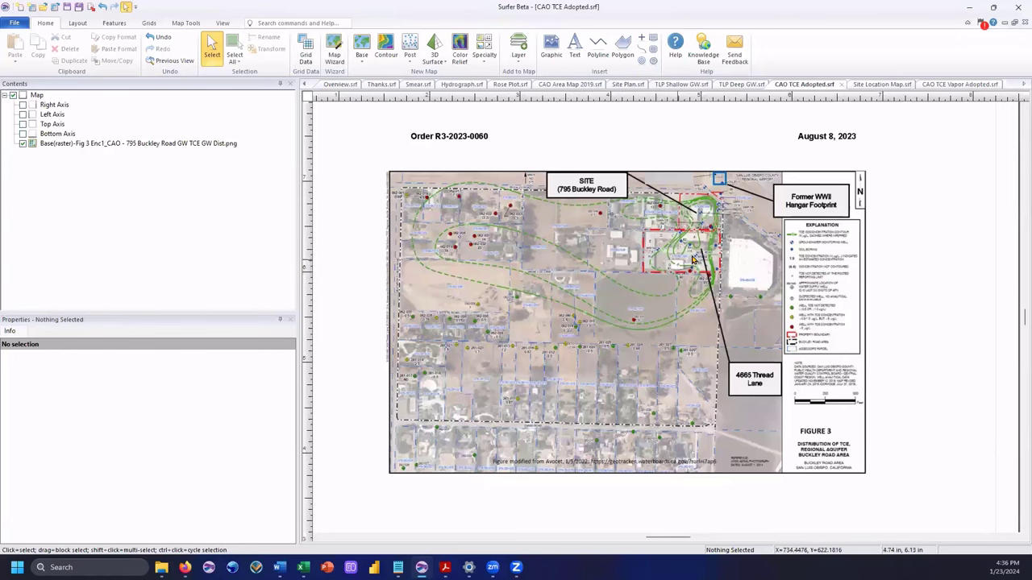
scroll(690, 255, "up", 2)
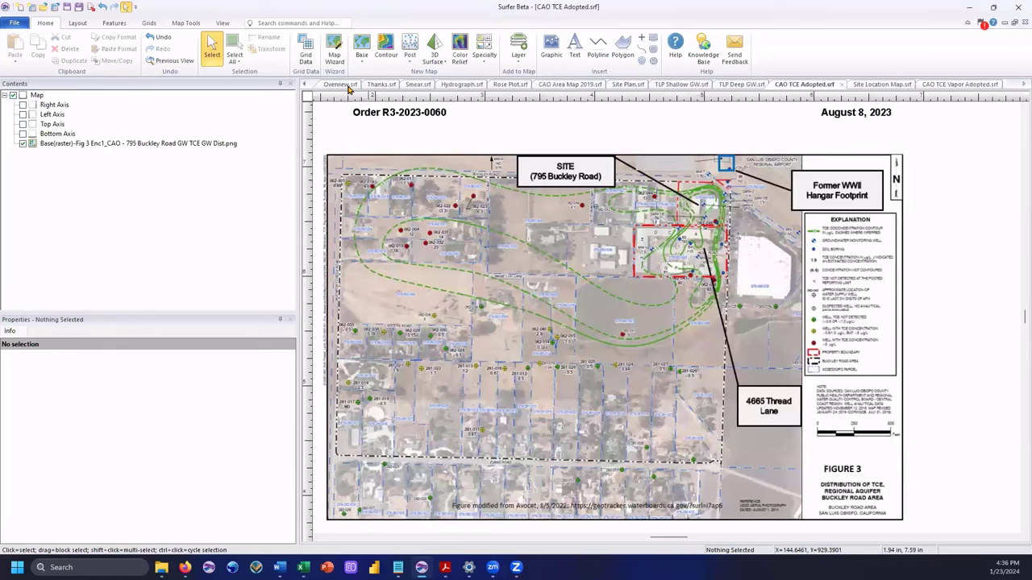
- Return to the 2D model map and examine the traced TCE plume within the wider airport area
left_click(305, 85)
left_click(305, 84)
left_click(352, 87)
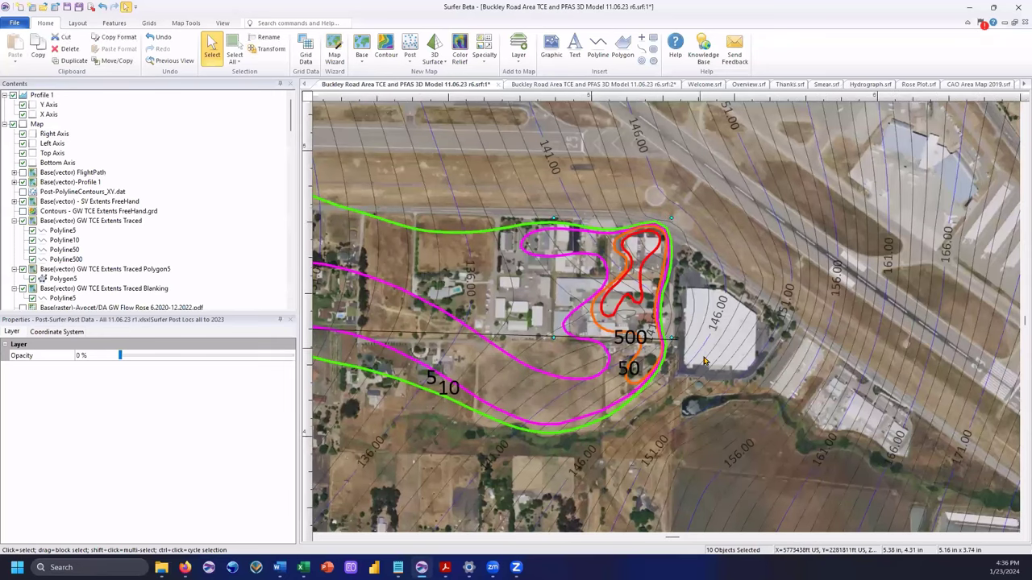
scroll(704, 362, "down", 1)
scroll(704, 362, "down", 1)
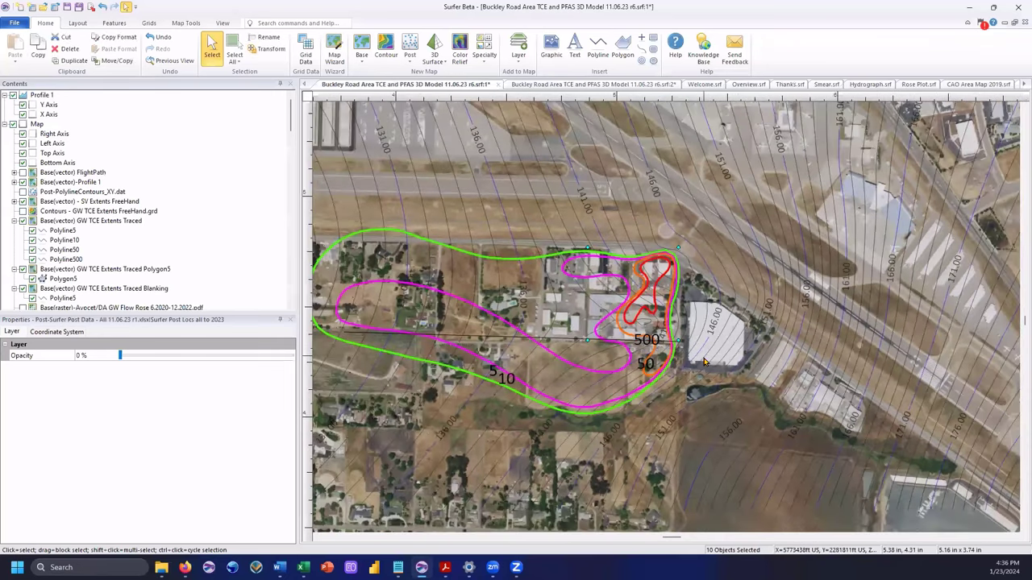
scroll(704, 361, "down", 3)
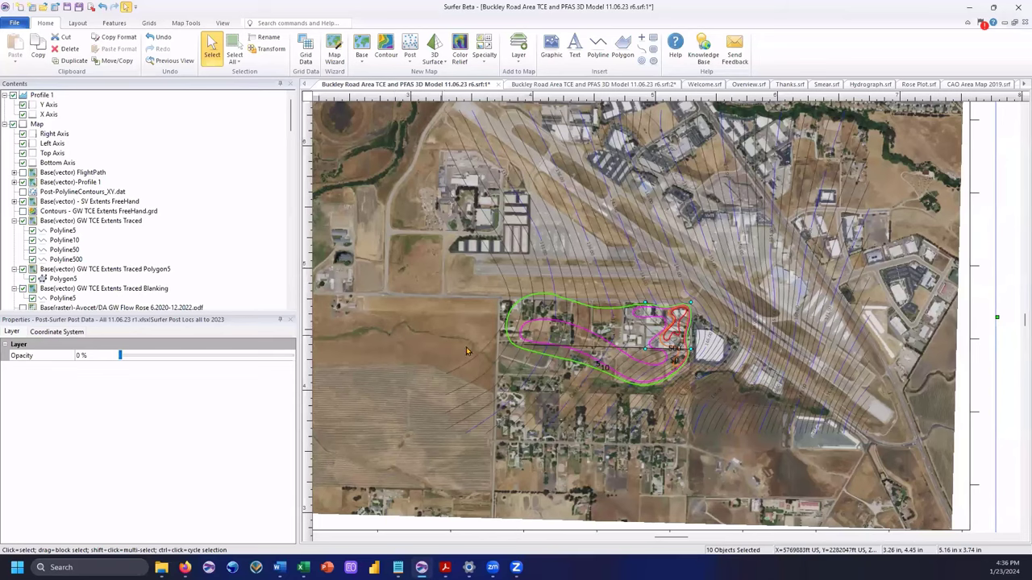
scroll(587, 362, "up", 1)
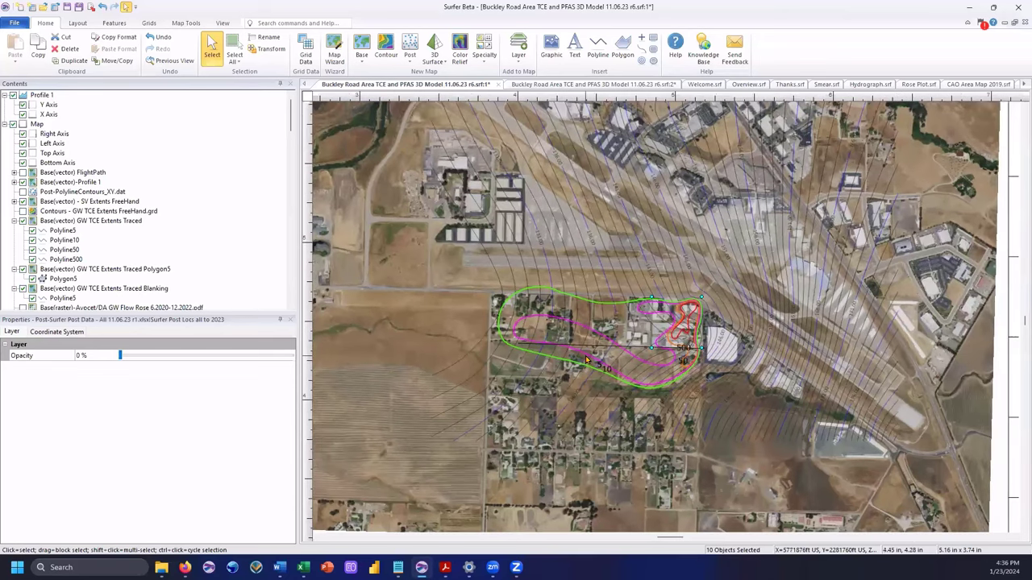
scroll(586, 362, "up", 1)
scroll(587, 362, "up", 3)
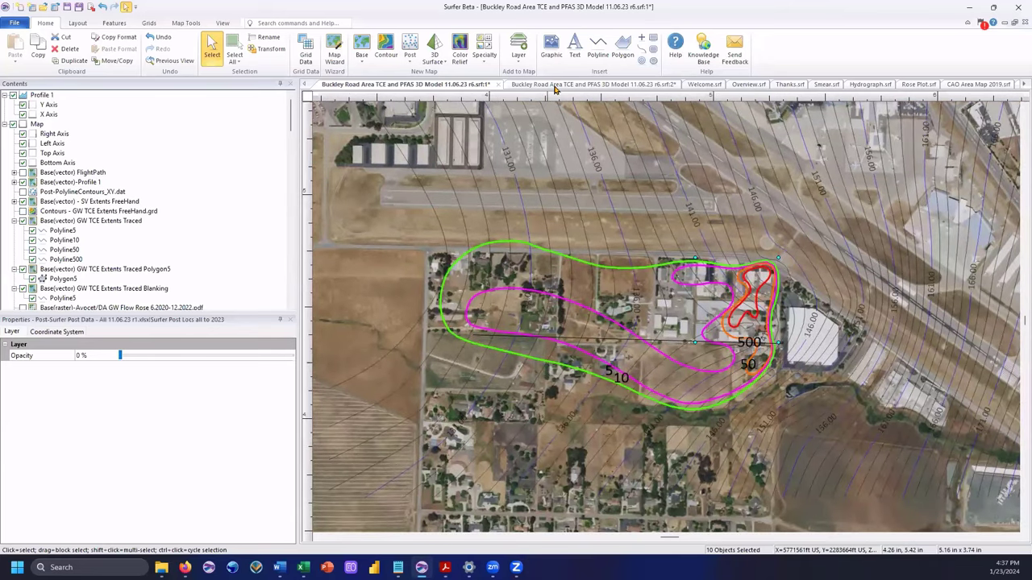
- Display the GW Enc 1 Use, GW Enc 2 use and GW Existing drillhole layers in the 3D view
left_click(558, 83)
left_click_drag(556, 302, 591, 272)
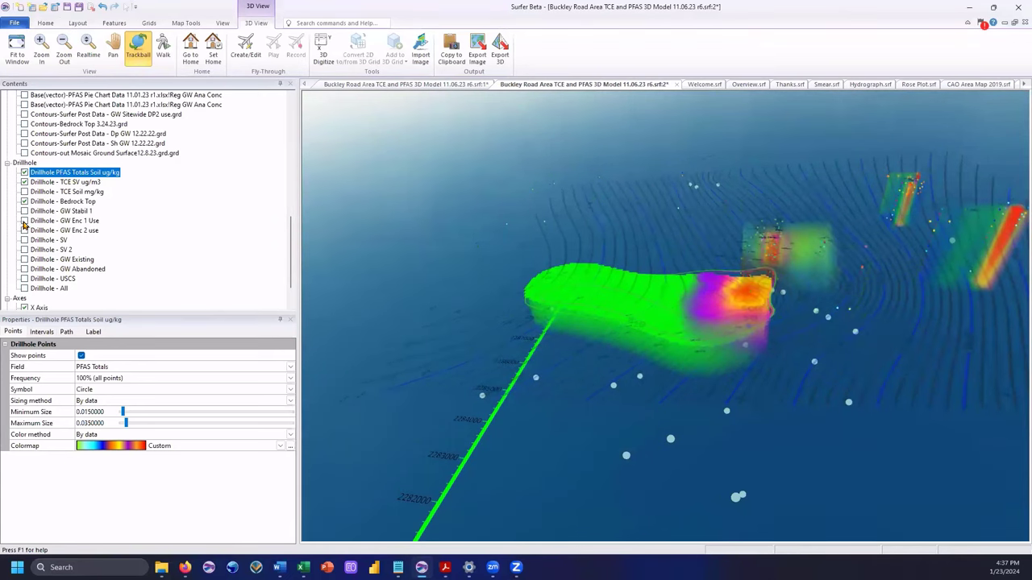
left_click(23, 223)
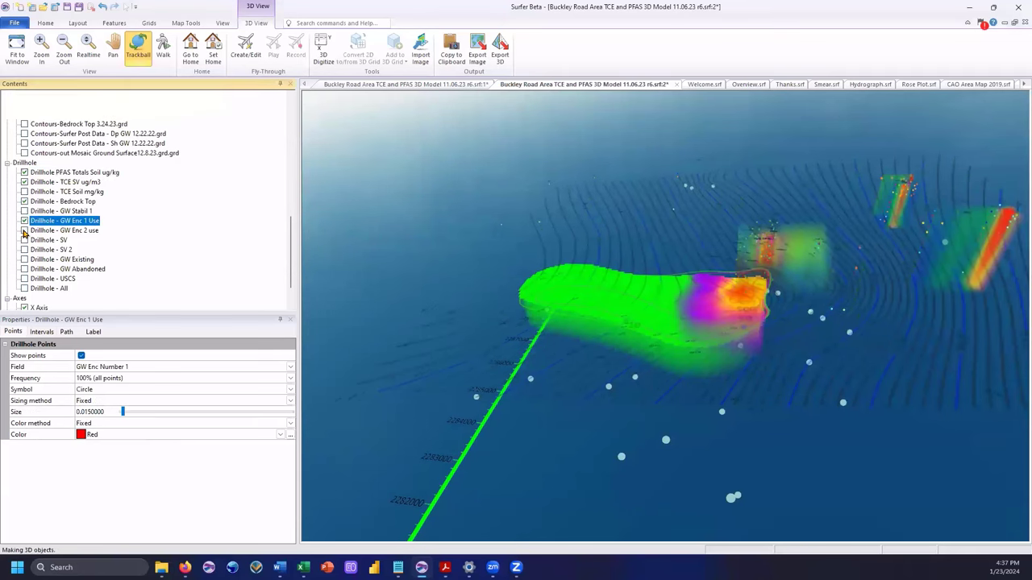
left_click(23, 230)
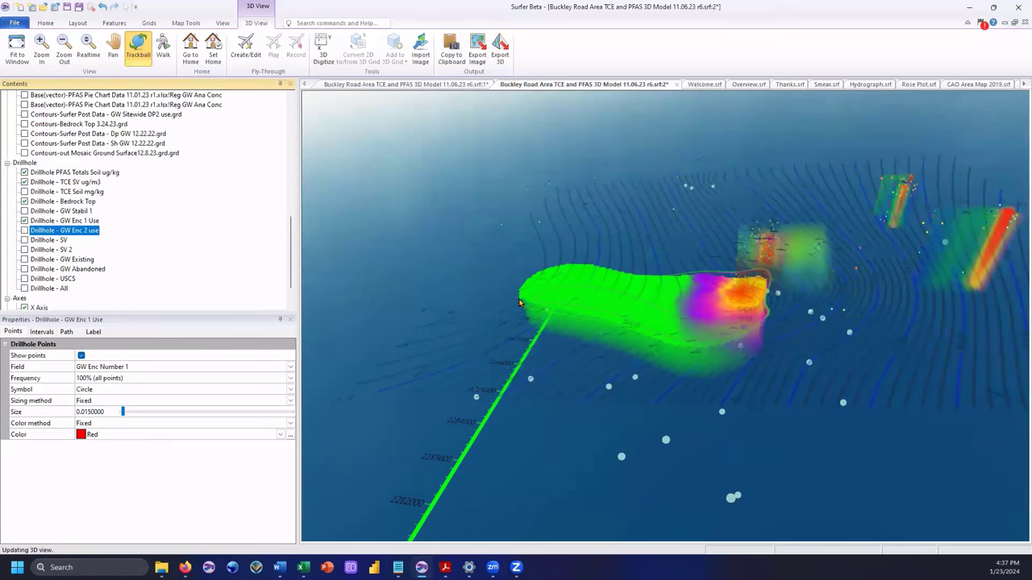
left_click(24, 231)
left_click(22, 261)
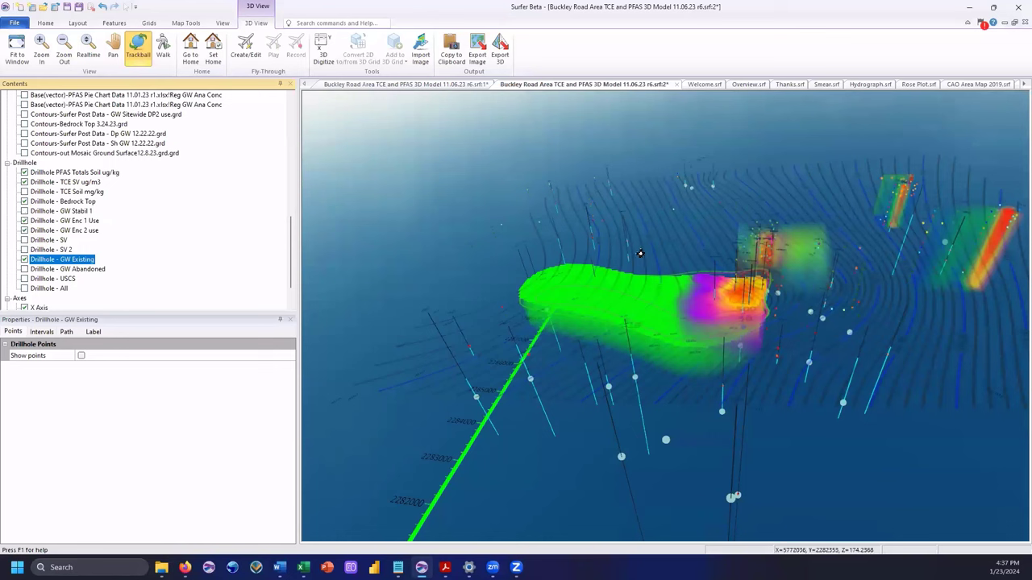
- Examine the existing groundwater drillholes around the 3D TCE plume from the side and from above
left_click_drag(654, 218, 833, 318)
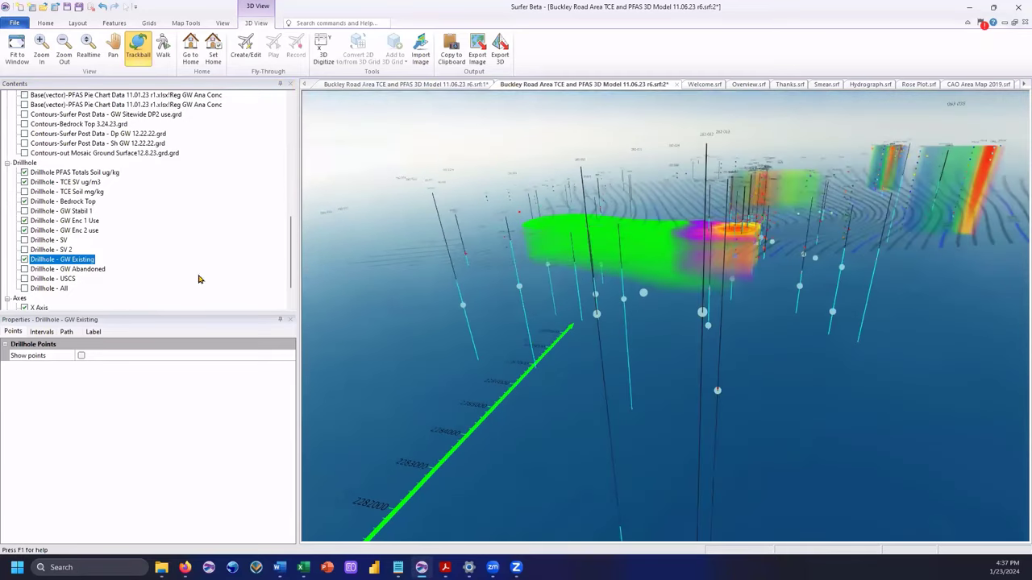
scroll(113, 259, "down", 1)
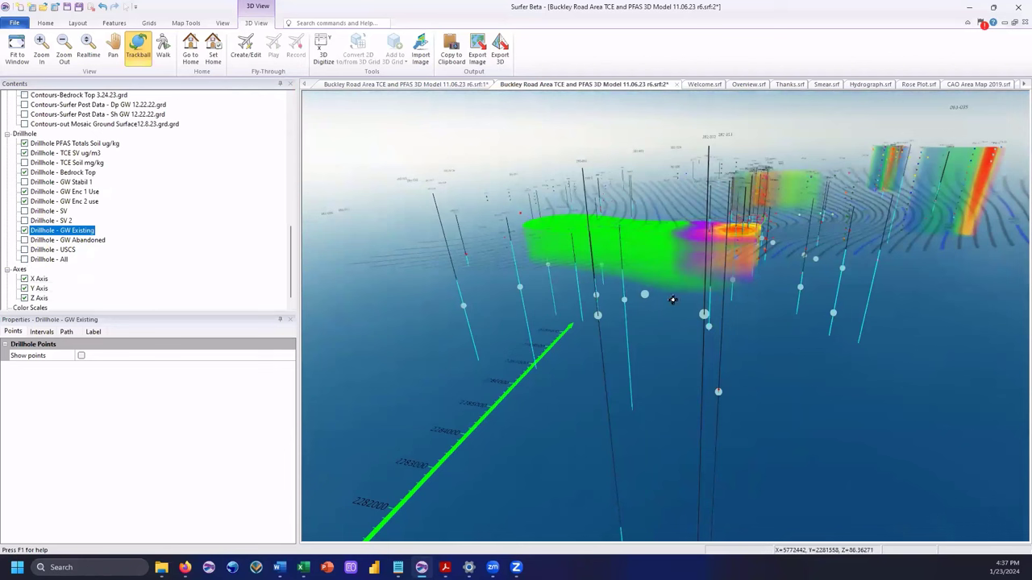
left_click_drag(621, 278, 680, 307)
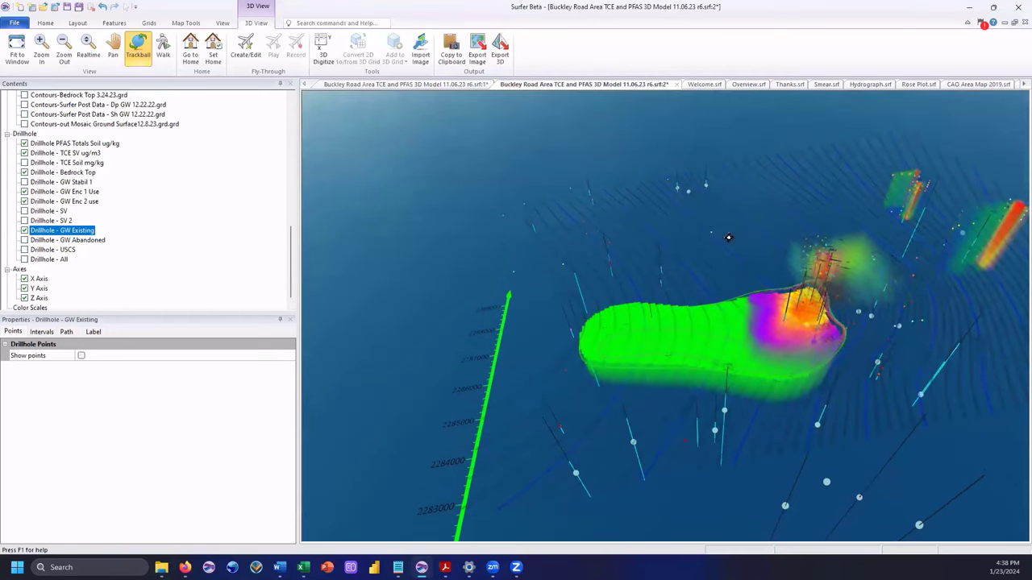
- Display the GW Stabil 1 drillholes in the 3D view and hide the TCE SV ug/m3 and PFAS Totals Soil ug/kg drillhole layers
left_click_drag(728, 237, 707, 258)
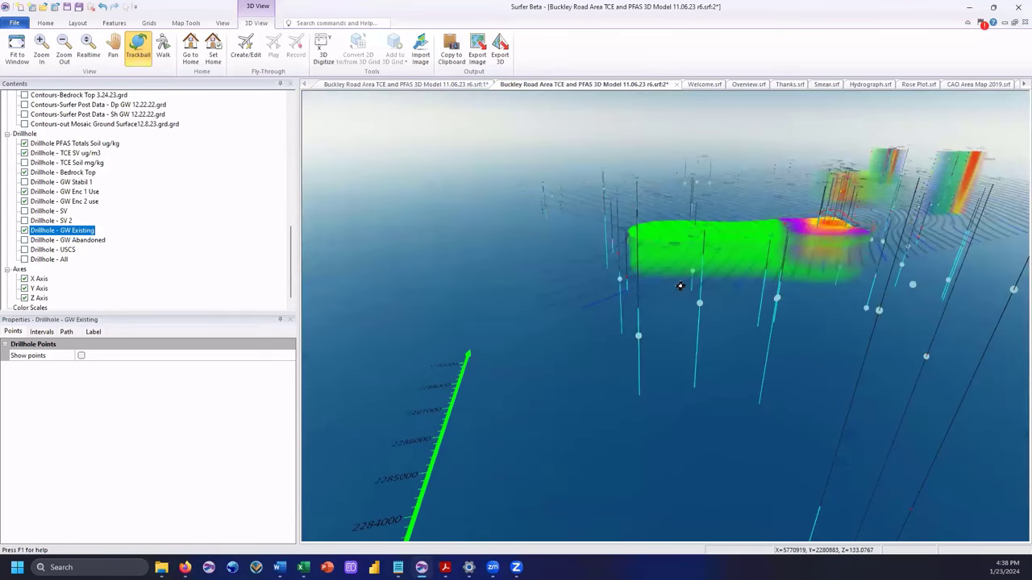
left_click_drag(656, 282, 640, 290)
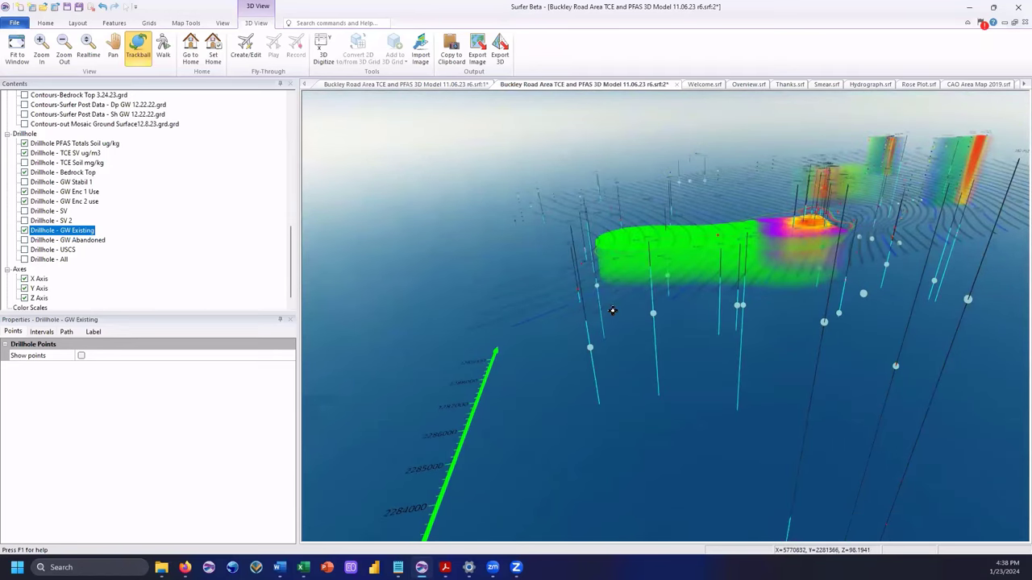
left_click_drag(598, 336, 705, 312)
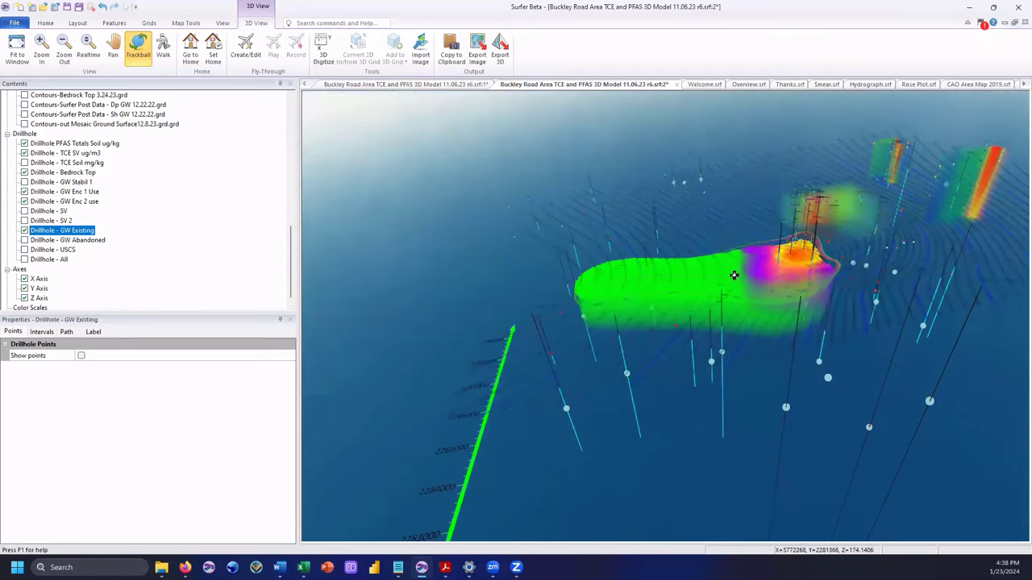
left_click_drag(656, 253, 695, 232)
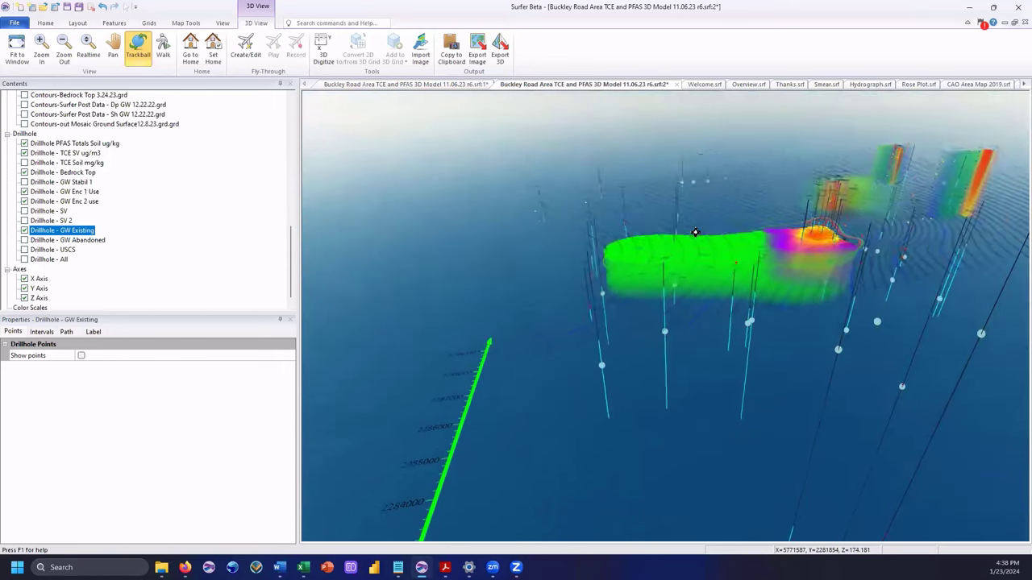
left_click(24, 182)
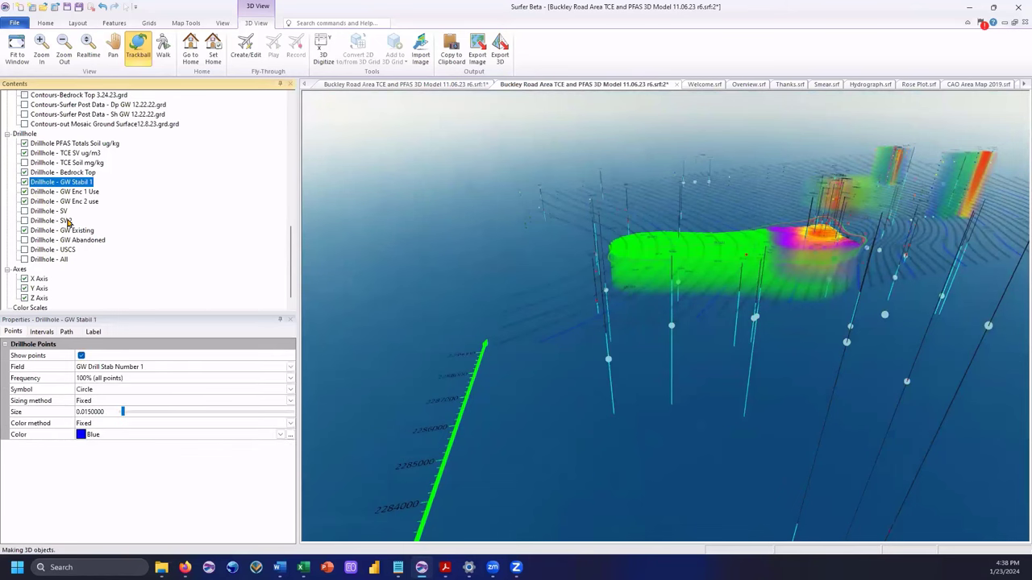
left_click(23, 172)
left_click(25, 153)
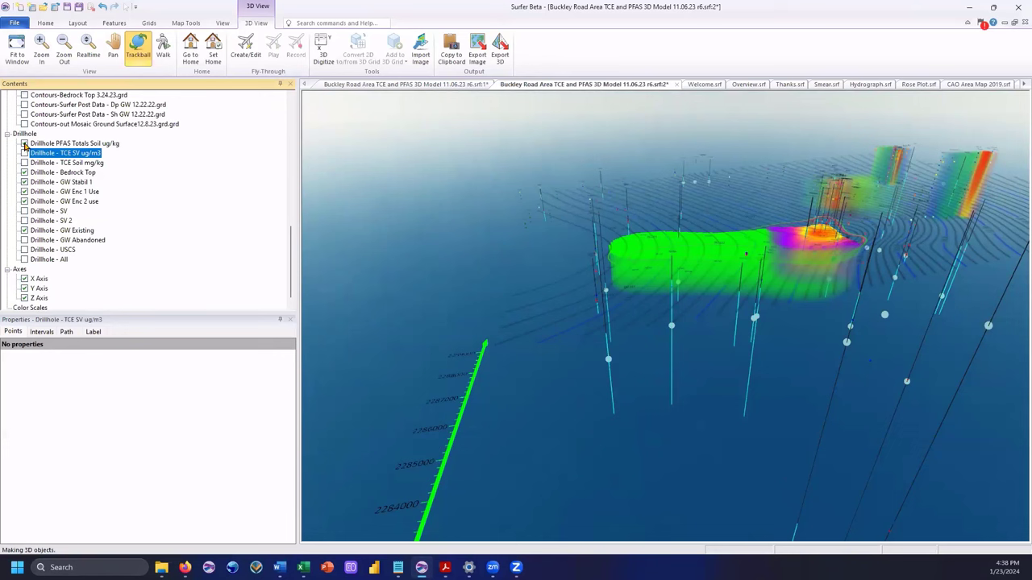
left_click(25, 144)
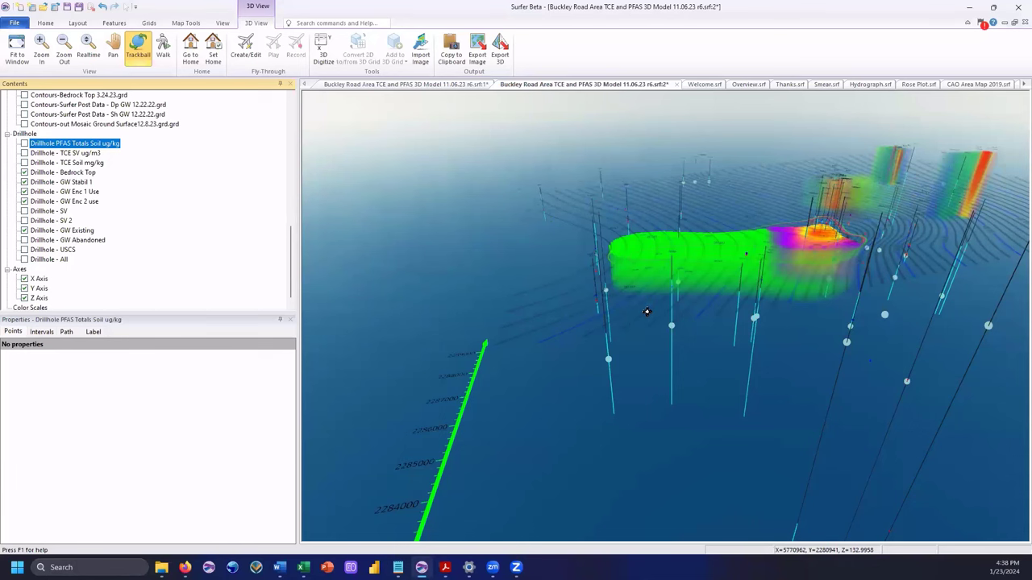
- Hide the Bedrock Top drillholes and examine the remaining groundwater drillholes around the TCE plume
mouse_move(645, 315)
left_mouse_down()
mouse_move(612, 325)
mouse_move(630, 328)
left_mouse_up()
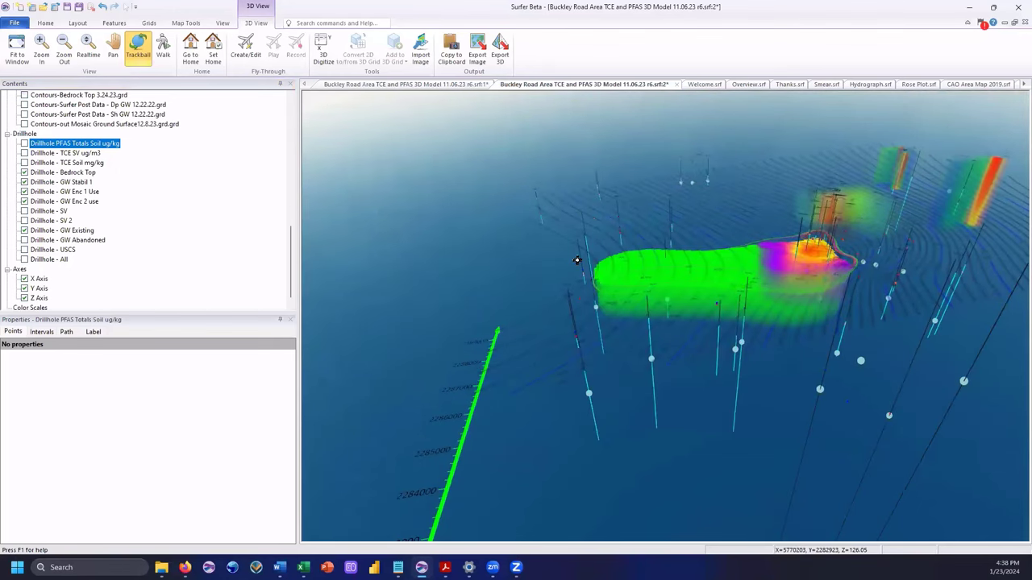
scroll(582, 253, "down", 2)
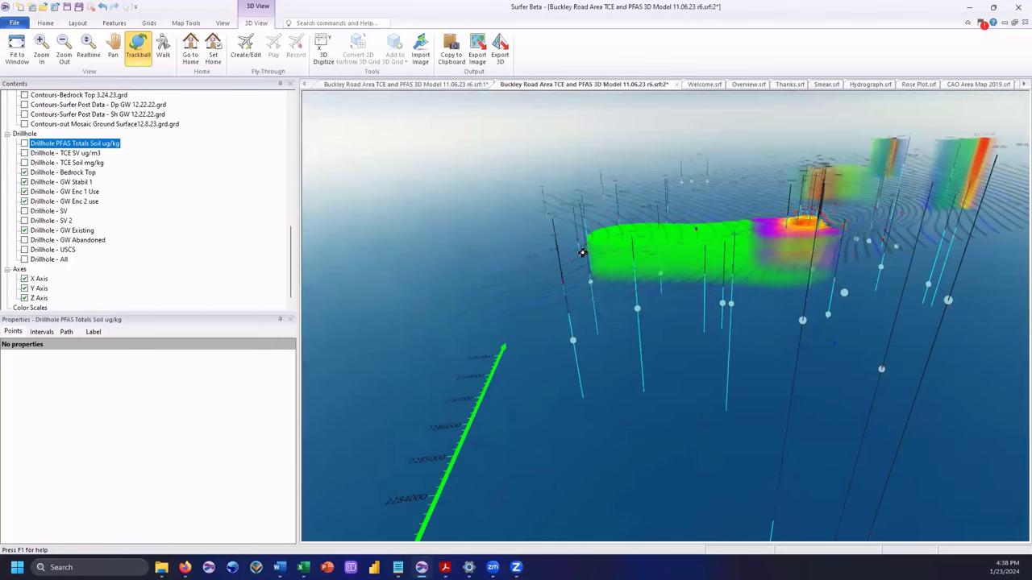
left_click_drag(534, 301, 774, 242)
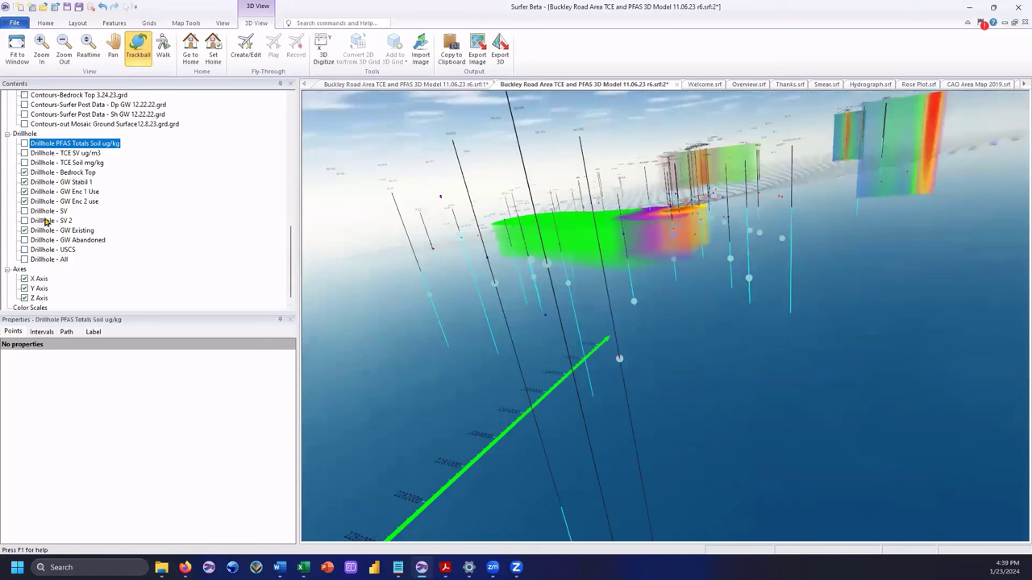
left_click(30, 172)
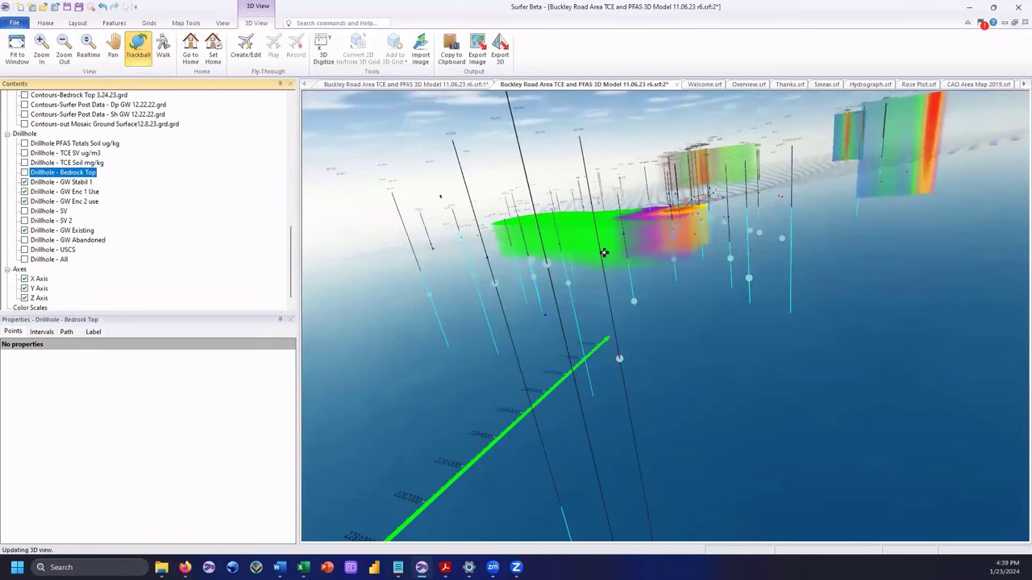
left_click_drag(601, 251, 553, 380)
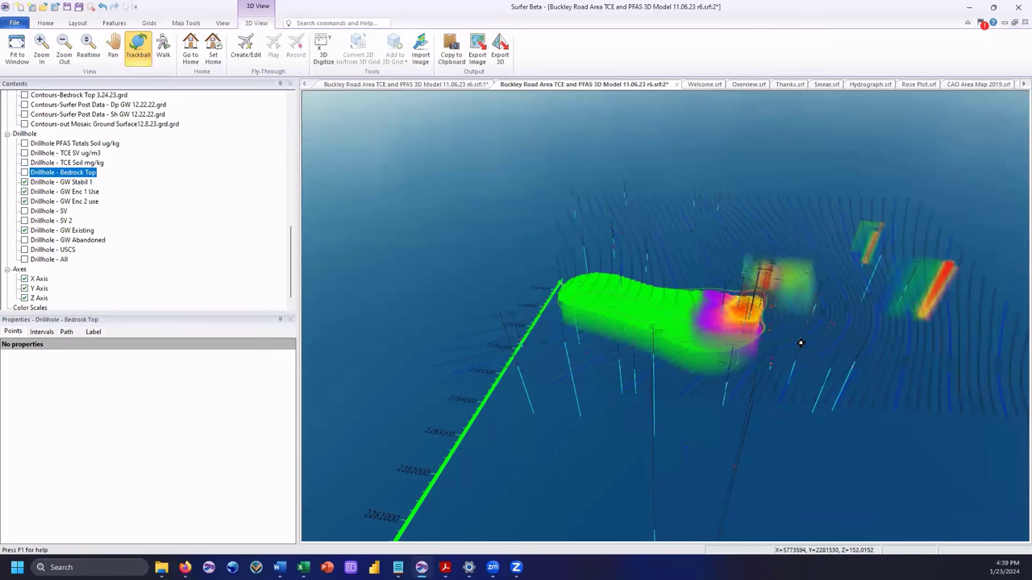
scroll(814, 349, "up", 3)
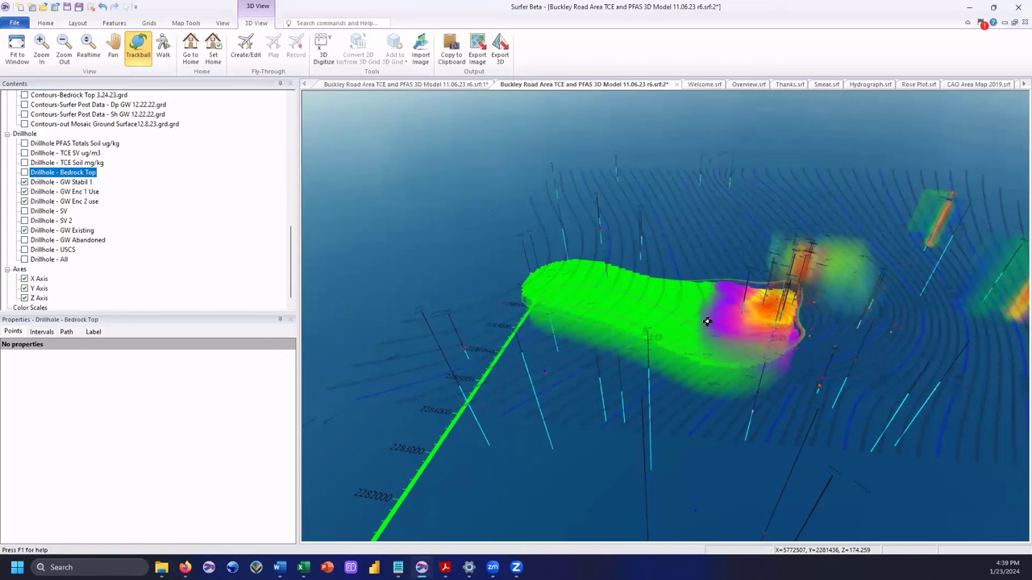
- Review the properties of the PFAS AFF Store volume render and slice, and of the PolyLines5.500.ele.concTest Blank 3d 12.11.23.vtk volume
scroll(115, 233, "up", 4)
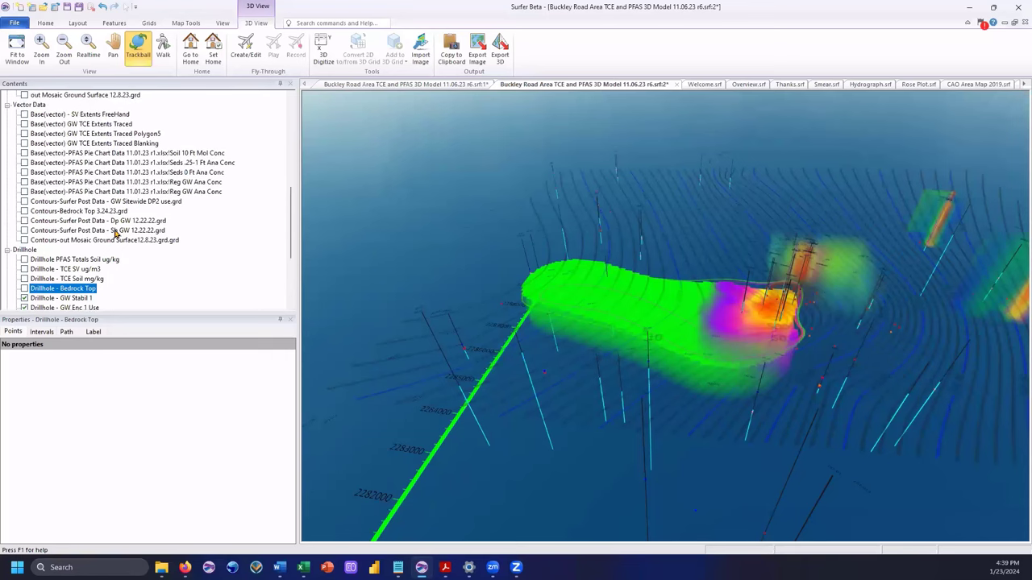
scroll(115, 233, "up", 5)
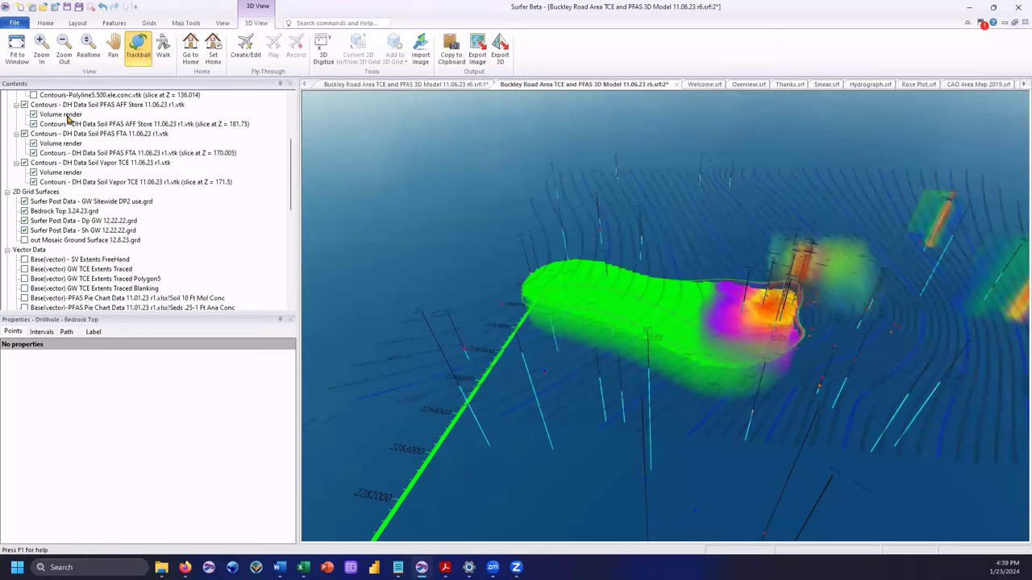
left_click(68, 116)
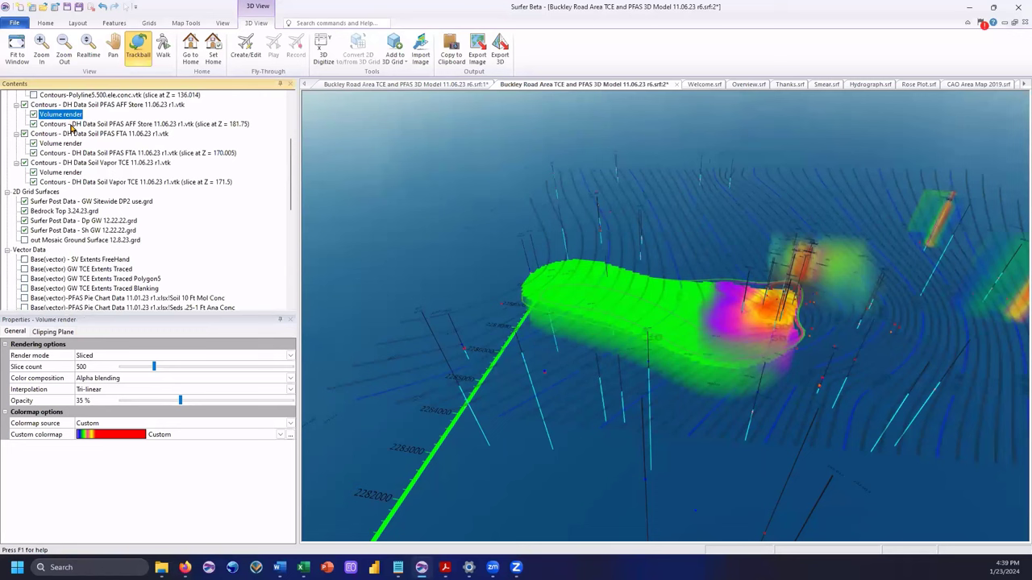
left_click(72, 124)
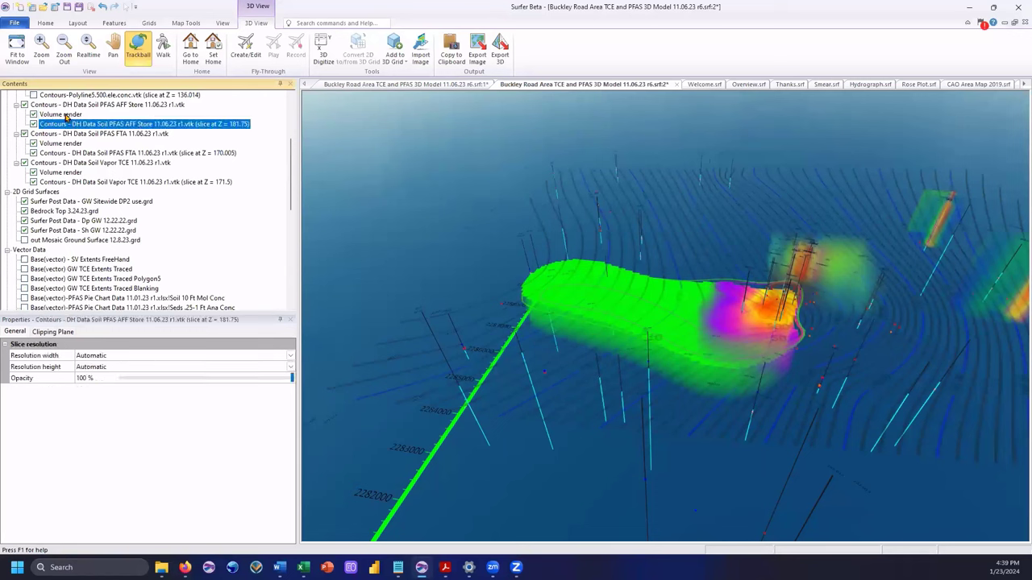
left_click(68, 115)
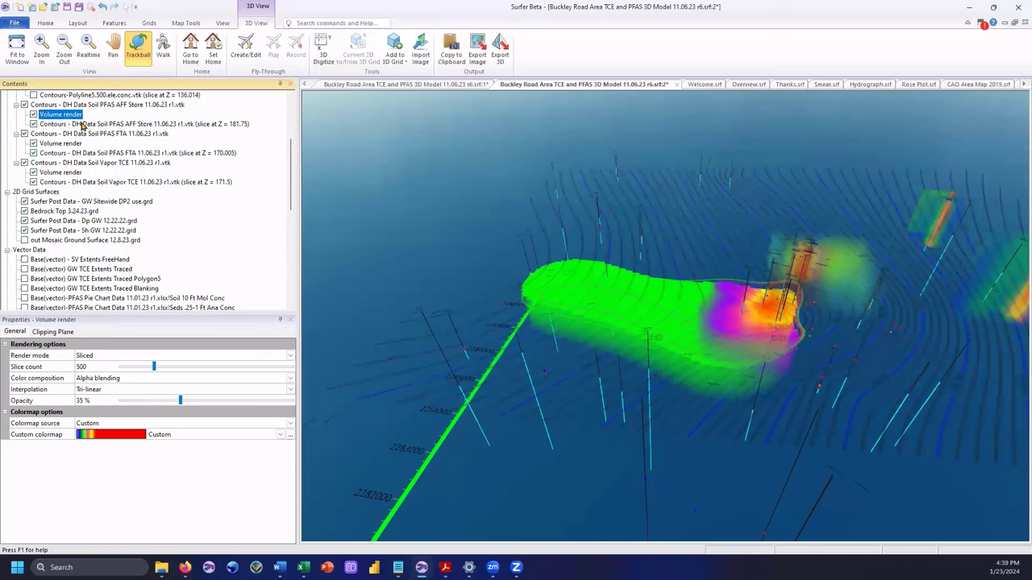
scroll(82, 126, "up", 2)
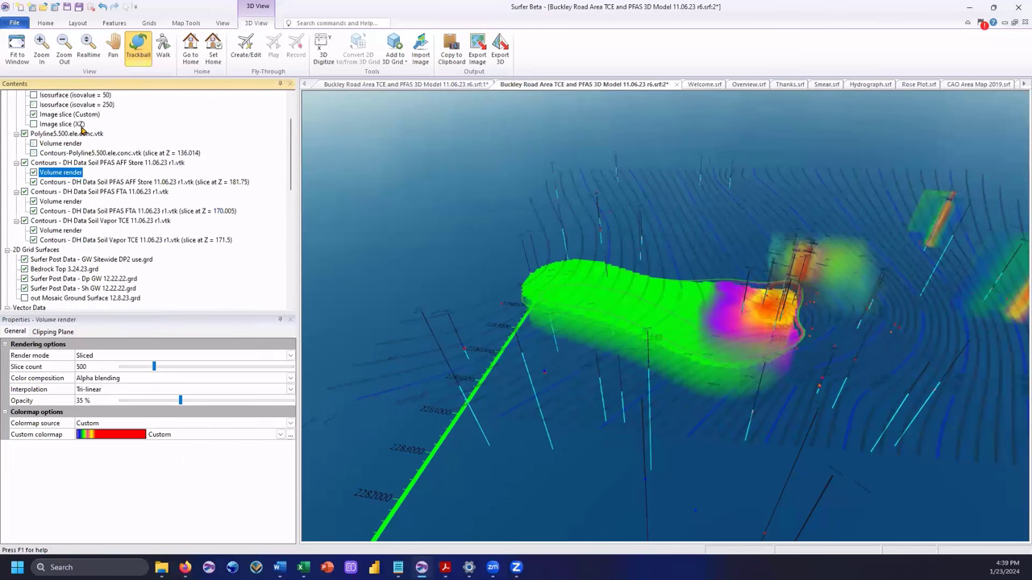
scroll(82, 129, "up", 2)
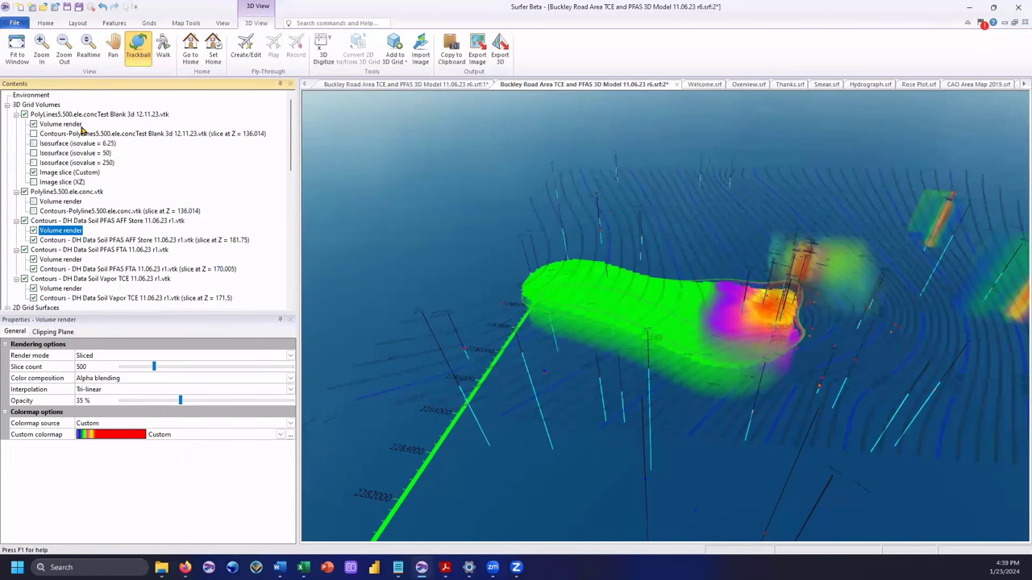
left_click(100, 115)
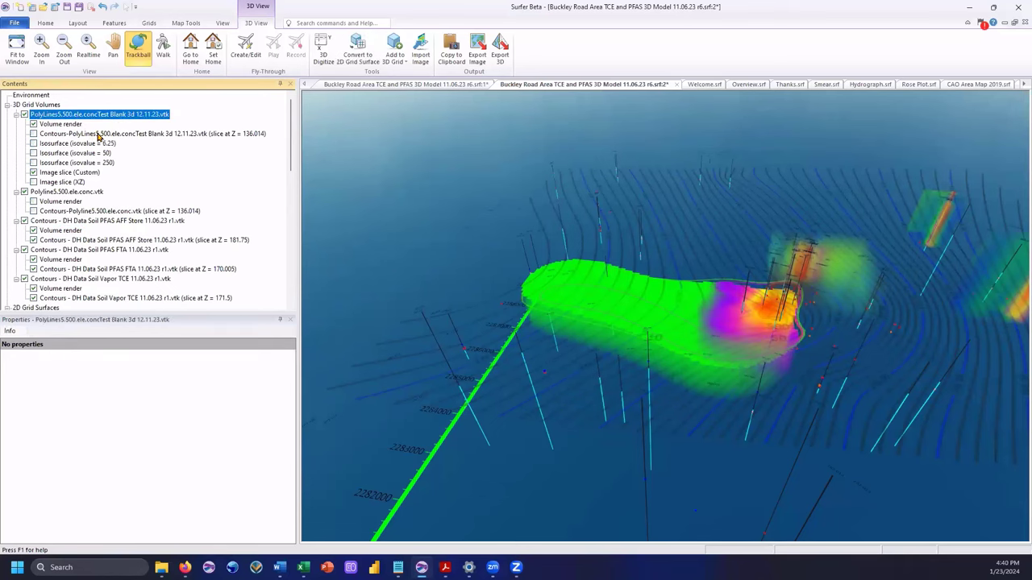
- Examine the TCE plume volume, drillholes and groundwater contours in the 3D view from the side and from above
left_click_drag(516, 292, 843, 335)
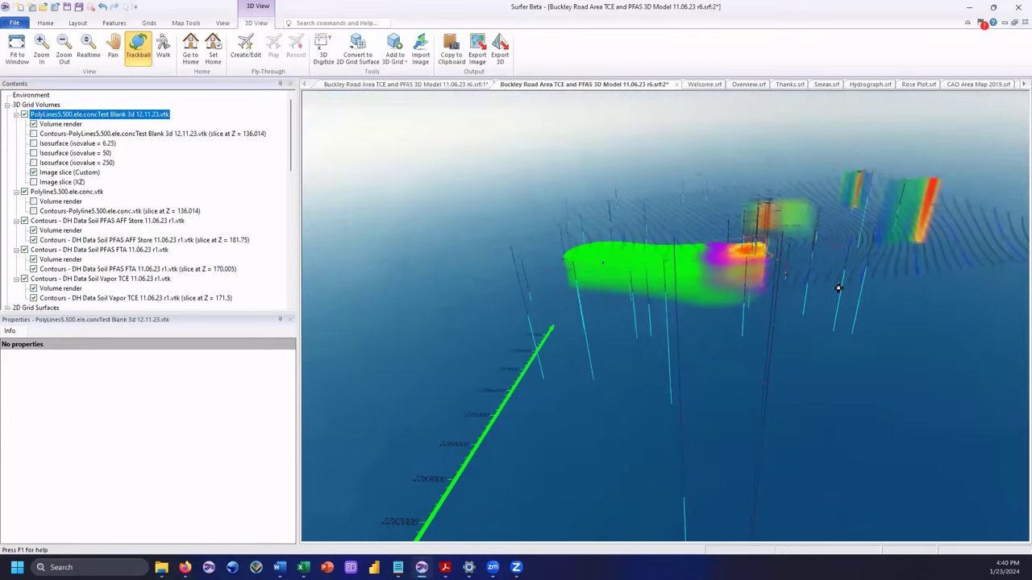
left_click_drag(772, 327, 746, 367)
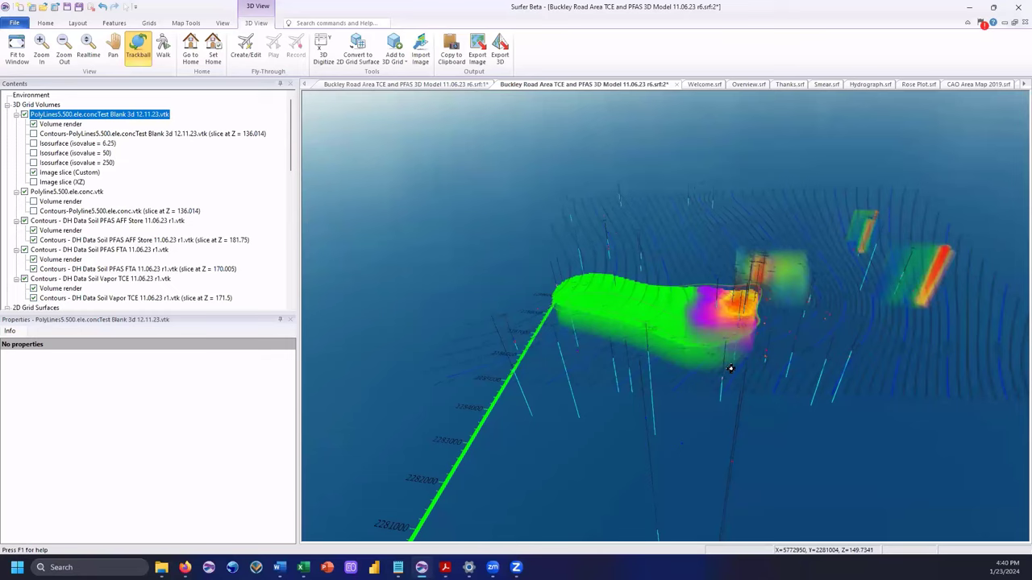
left_click_drag(727, 368, 756, 322)
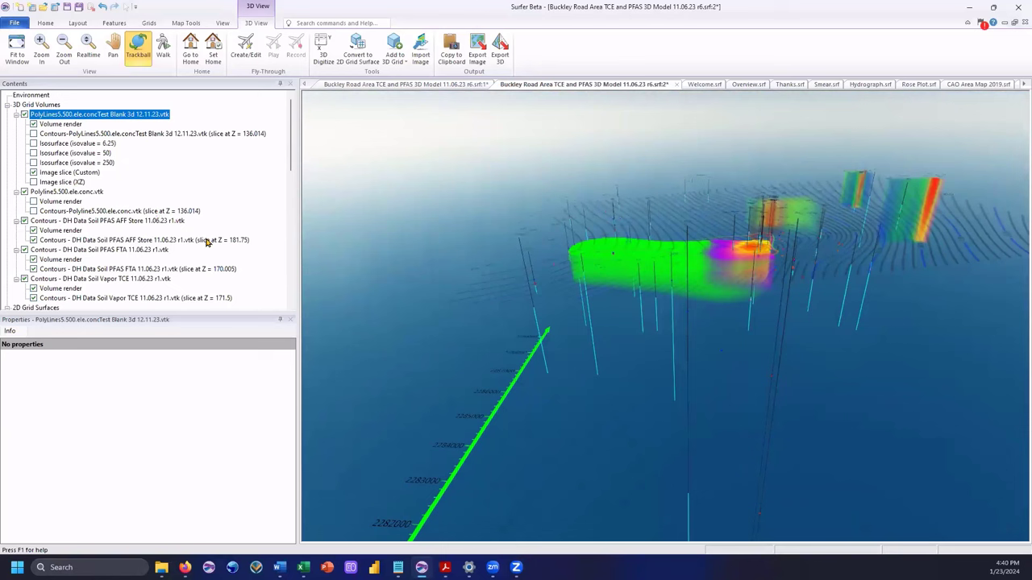
scroll(206, 242, "down", 1)
scroll(206, 241, "up", 1)
left_click_drag(812, 307, 728, 381)
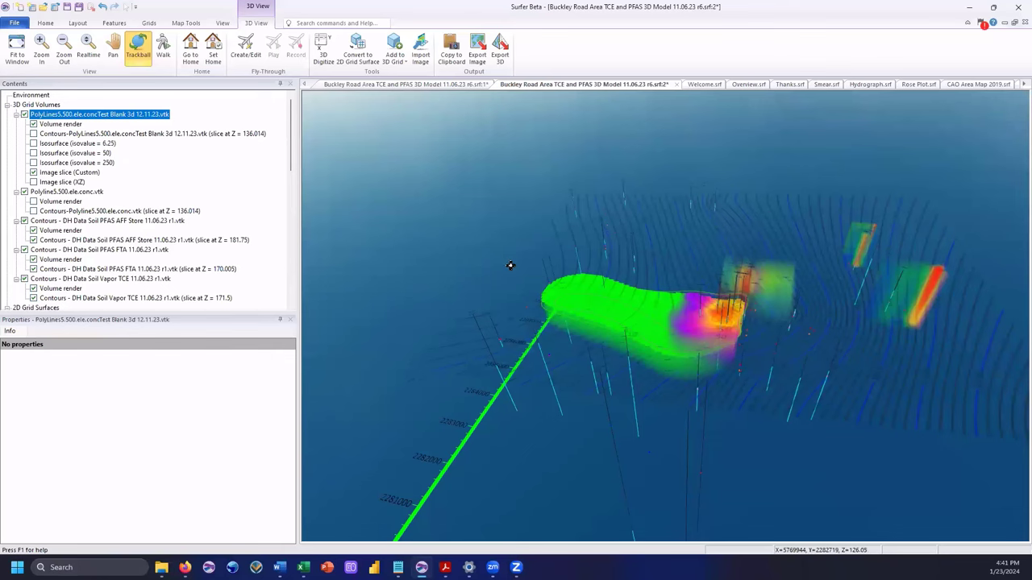
left_click_drag(511, 250, 471, 244)
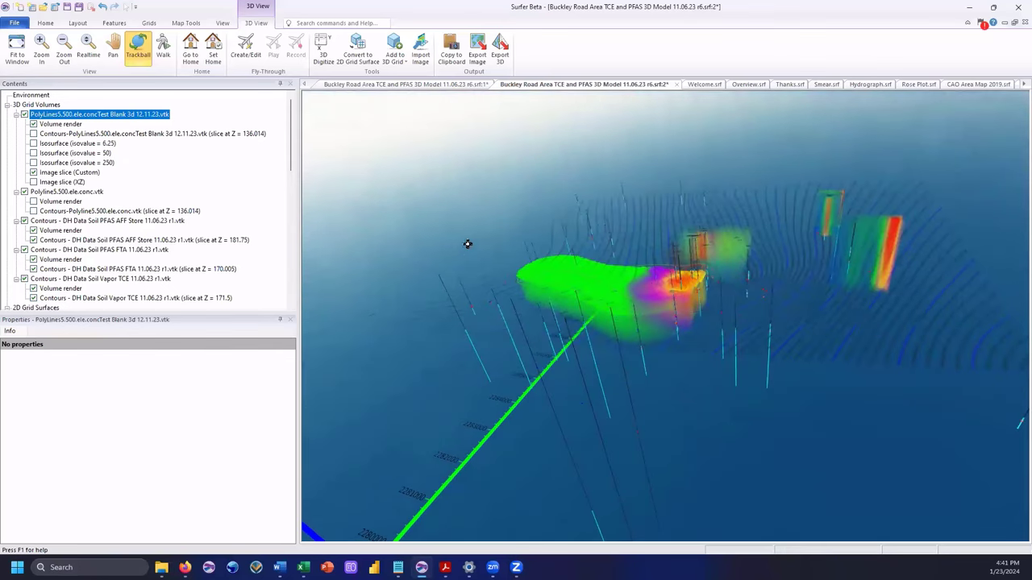
left_click_drag(652, 286, 649, 296)
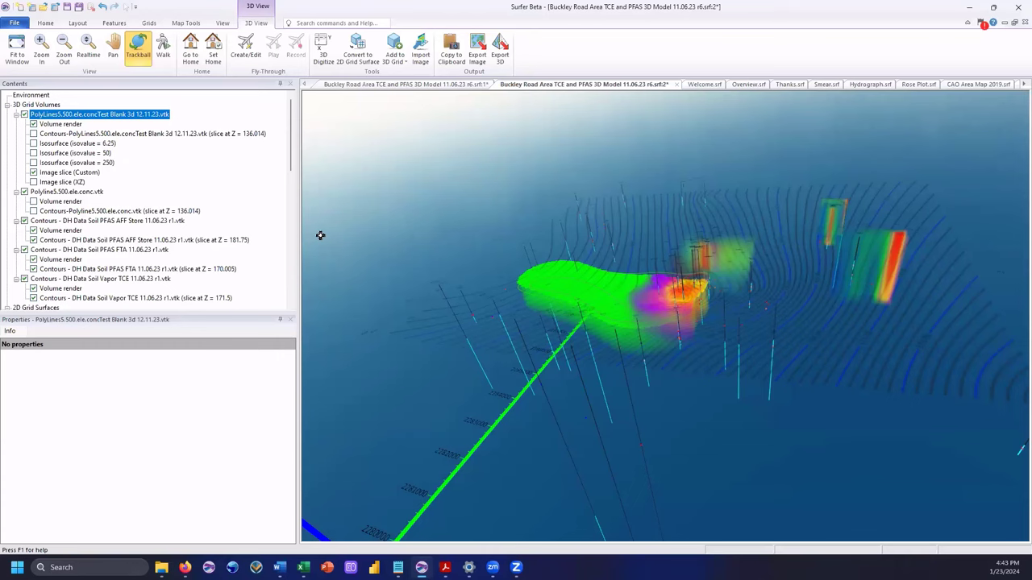
- In the 2D map, display the Avocet/DA Rose Plot1.png base layer and set the opacity of the Surfer Post Locs all to 2023 layer to 100 %
left_click(367, 85)
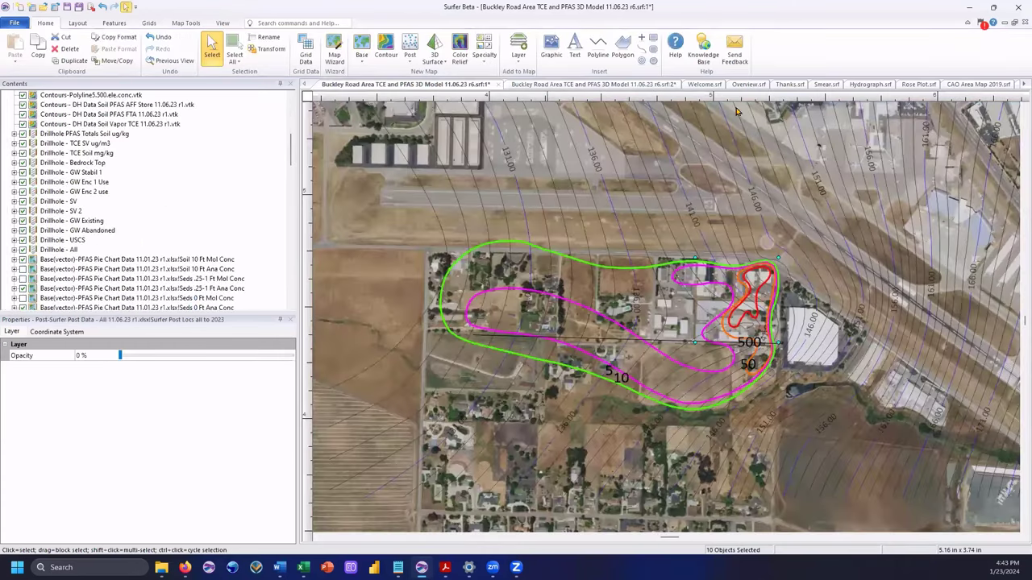
scroll(290, 274, "down", 15)
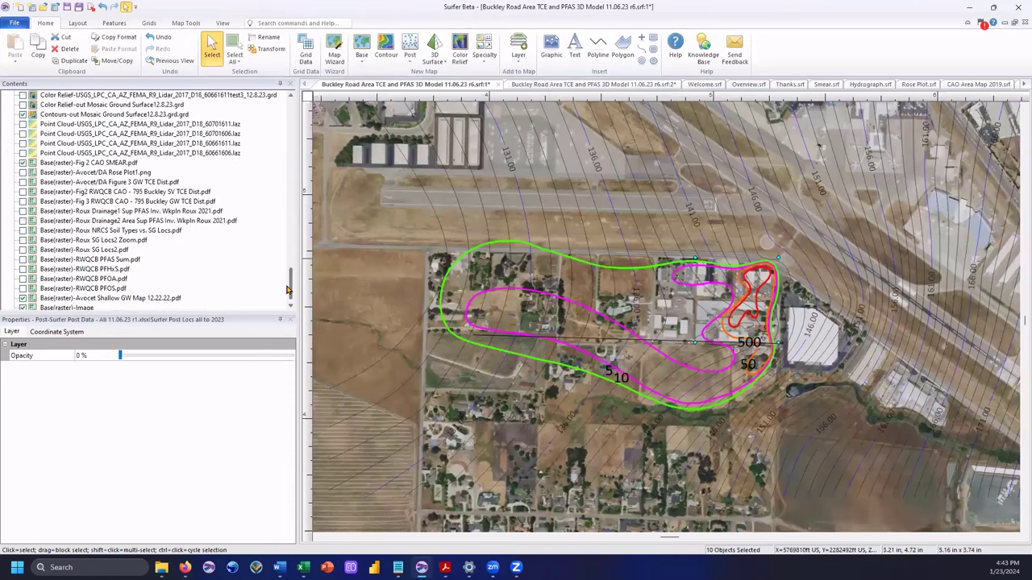
scroll(288, 292, "up", 3)
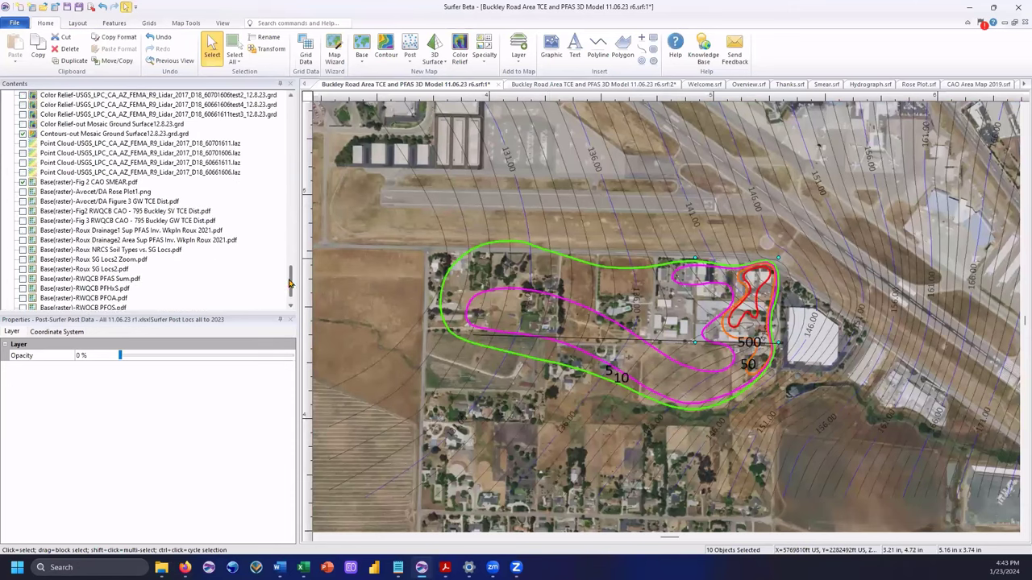
scroll(291, 287, "down", 3)
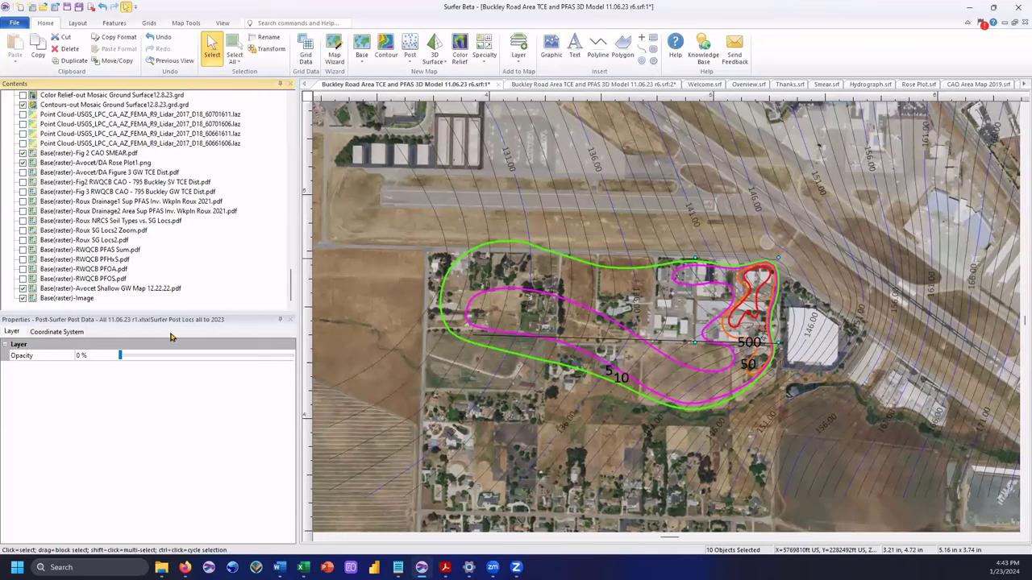
left_click(287, 357)
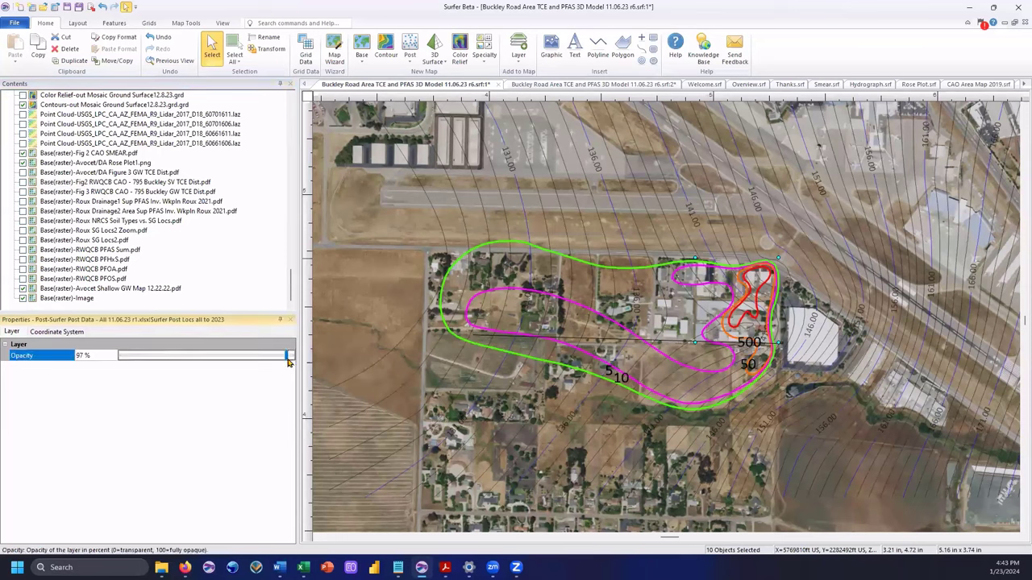
left_click(295, 360)
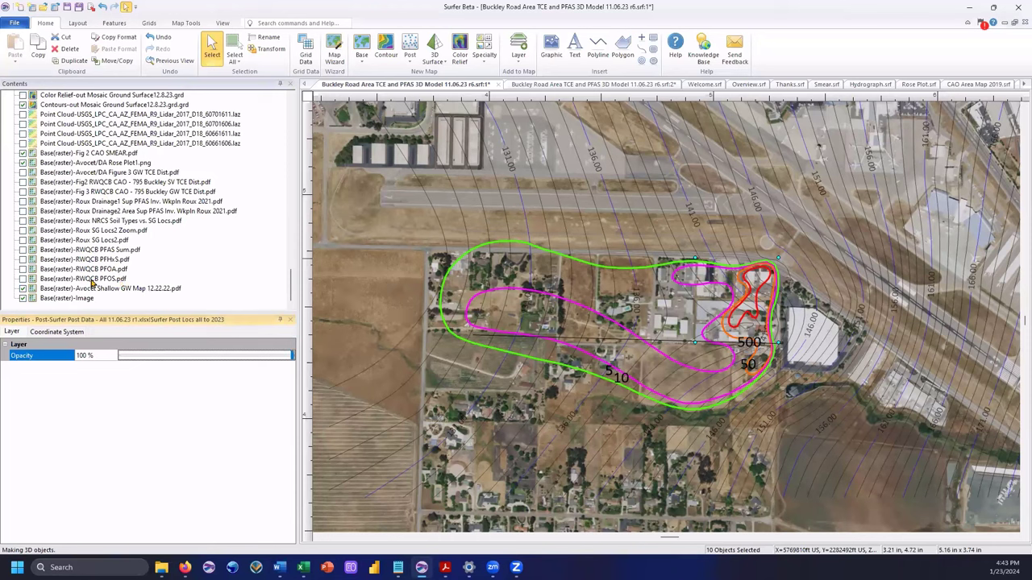
scroll(77, 236, "up", 1)
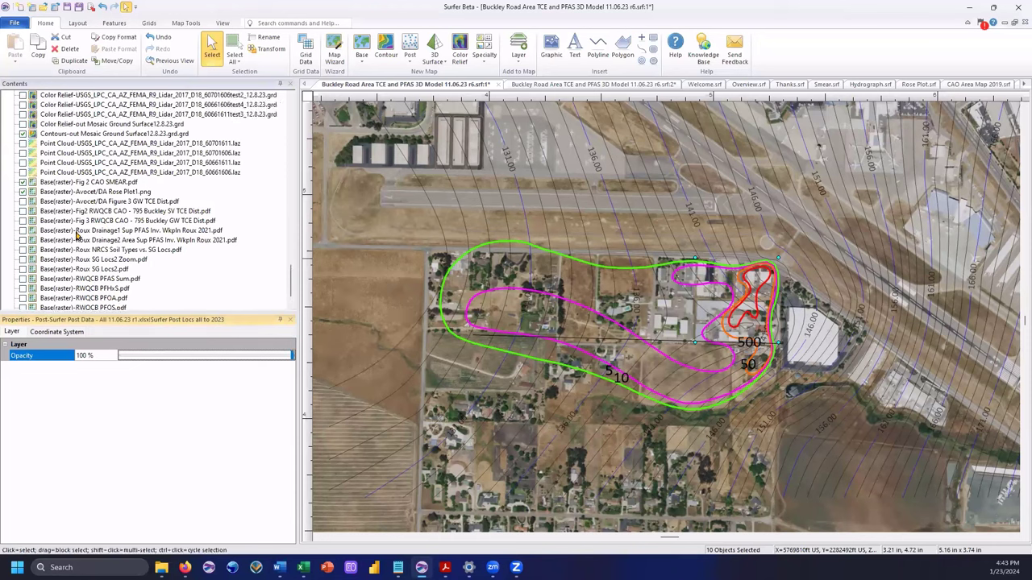
scroll(77, 234, "up", 2)
scroll(76, 233, "down", 3)
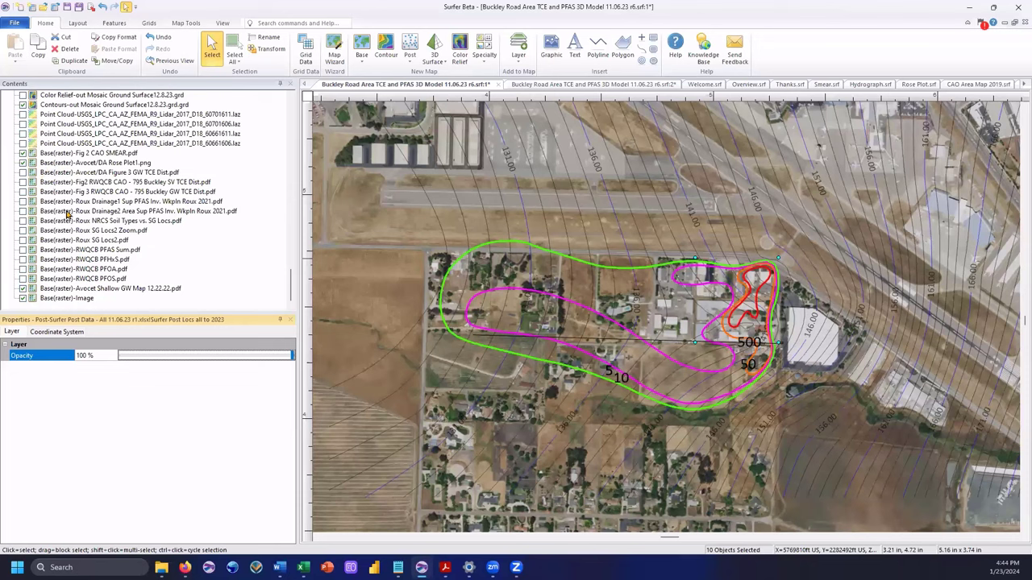
- Set the opacity of the Avocet/DA Rose Plot1.png base layer to 98 % and examine the rose diagram up close
left_click(114, 163)
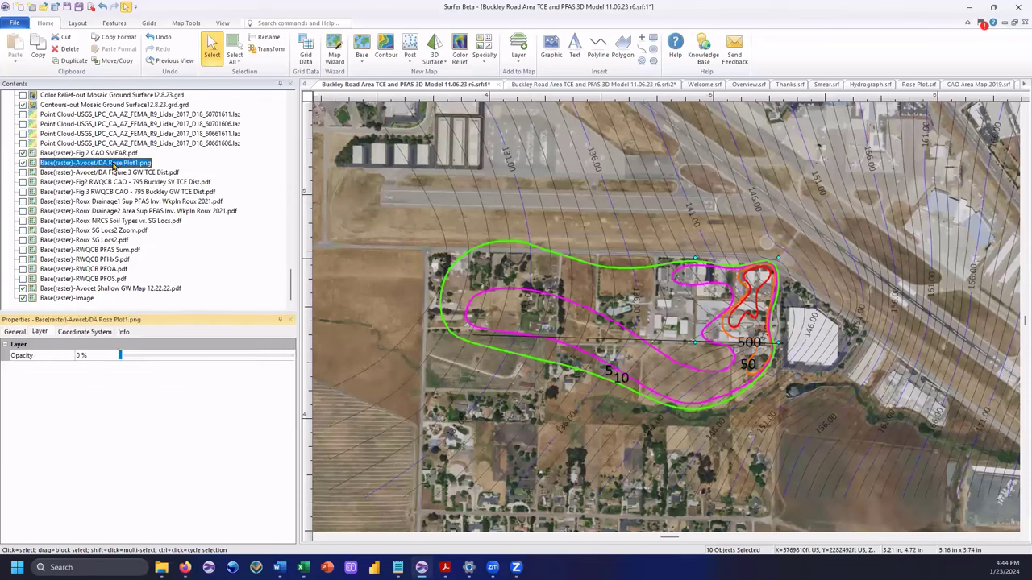
left_click(290, 356)
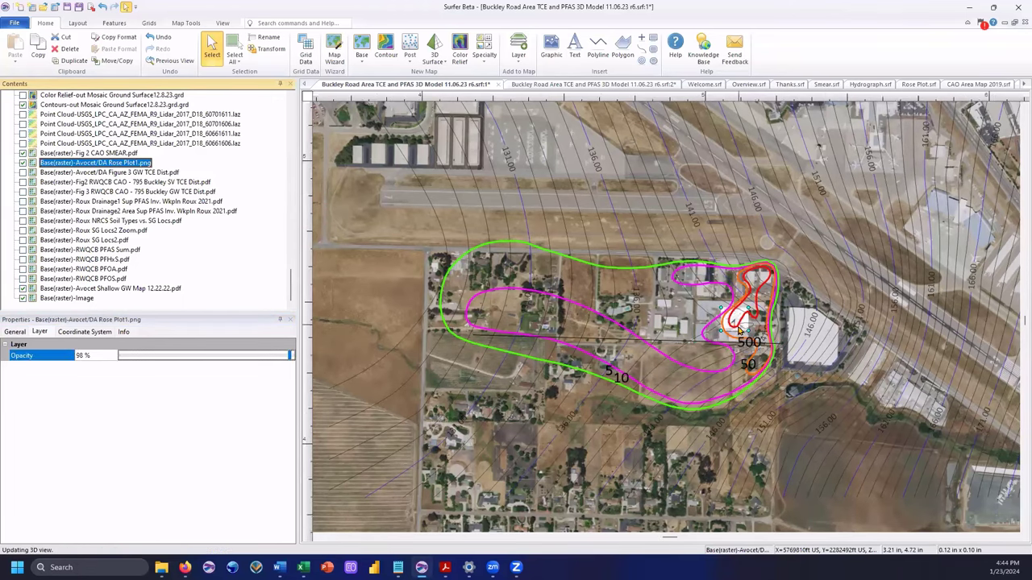
scroll(737, 330, "up", 1)
scroll(737, 329, "up", 3)
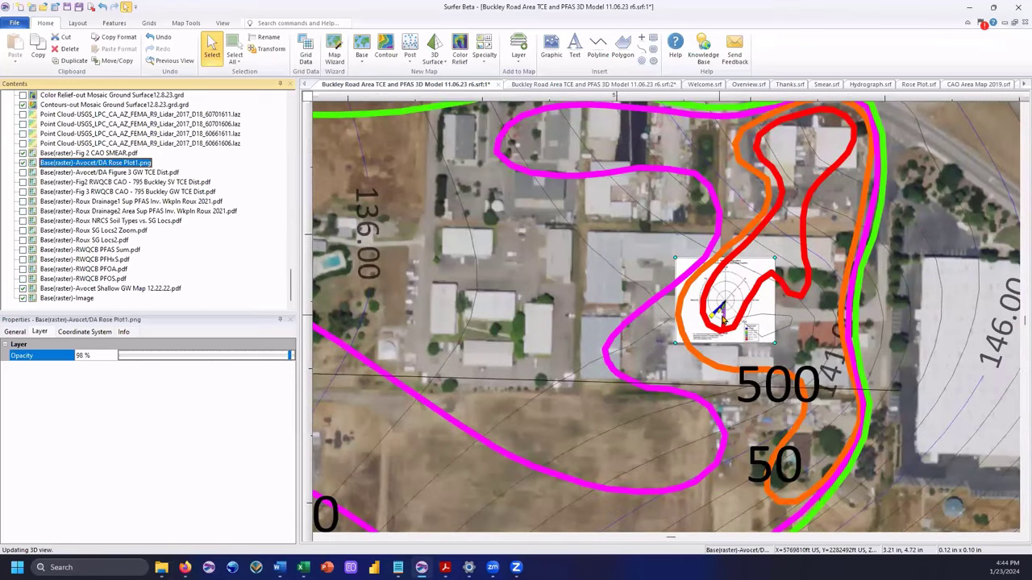
scroll(723, 320, "up", 4)
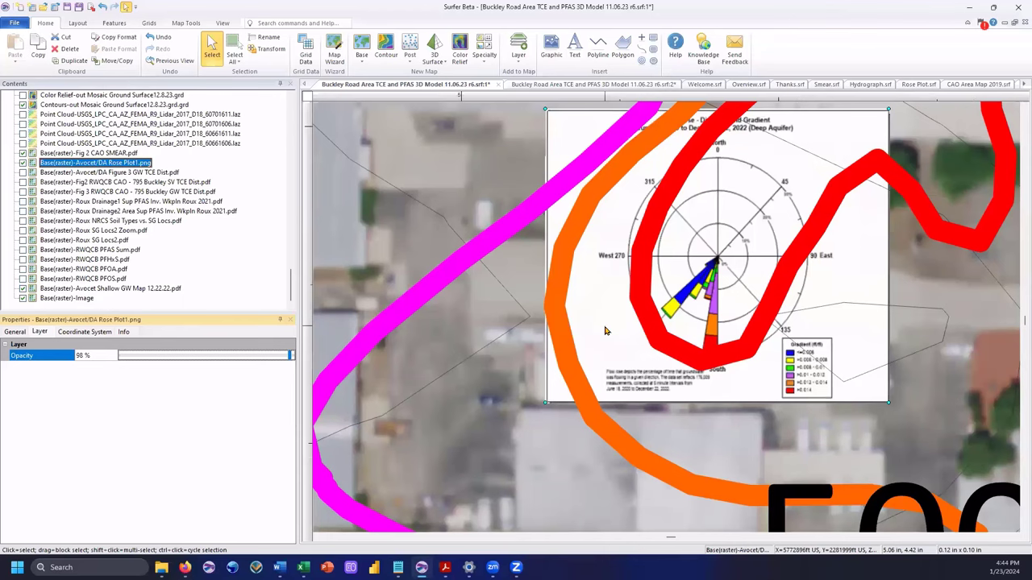
scroll(605, 330, "down", 1)
scroll(606, 330, "down", 2)
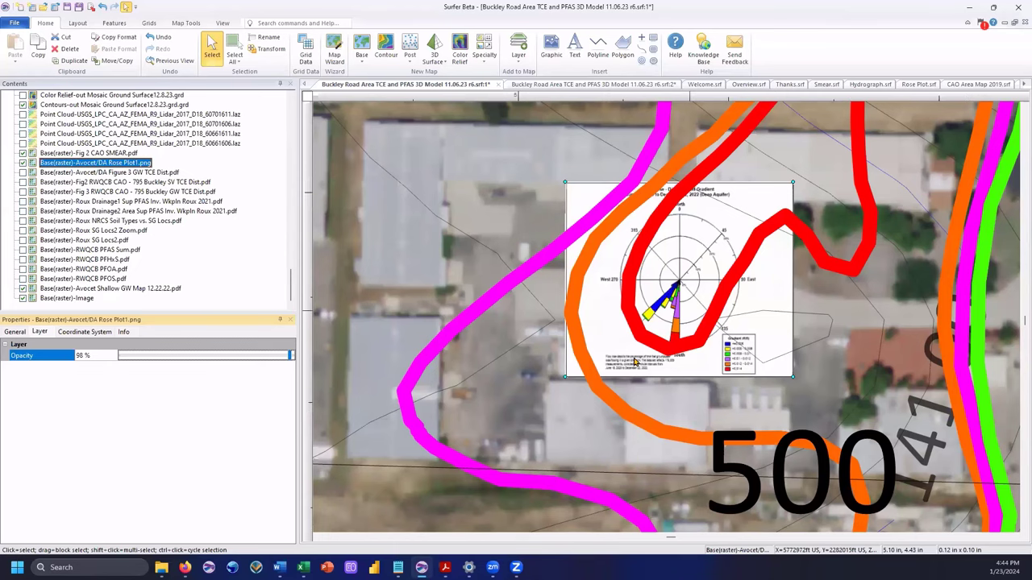
- Examine the full extent of the TCE plume contours against the groundwater contours, from the rose plot to the western end
scroll(635, 363, "down", 5)
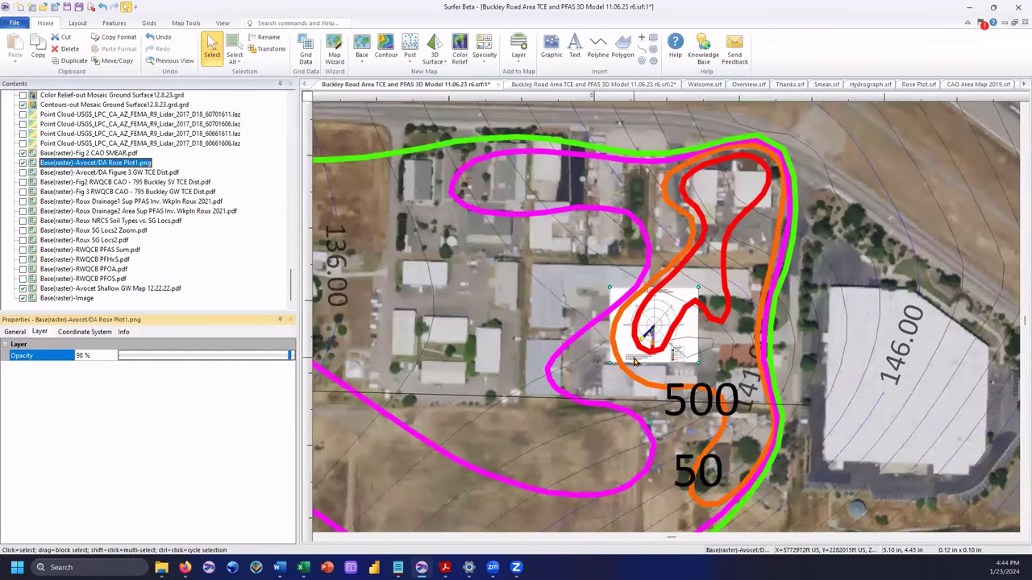
scroll(635, 363, "down", 4)
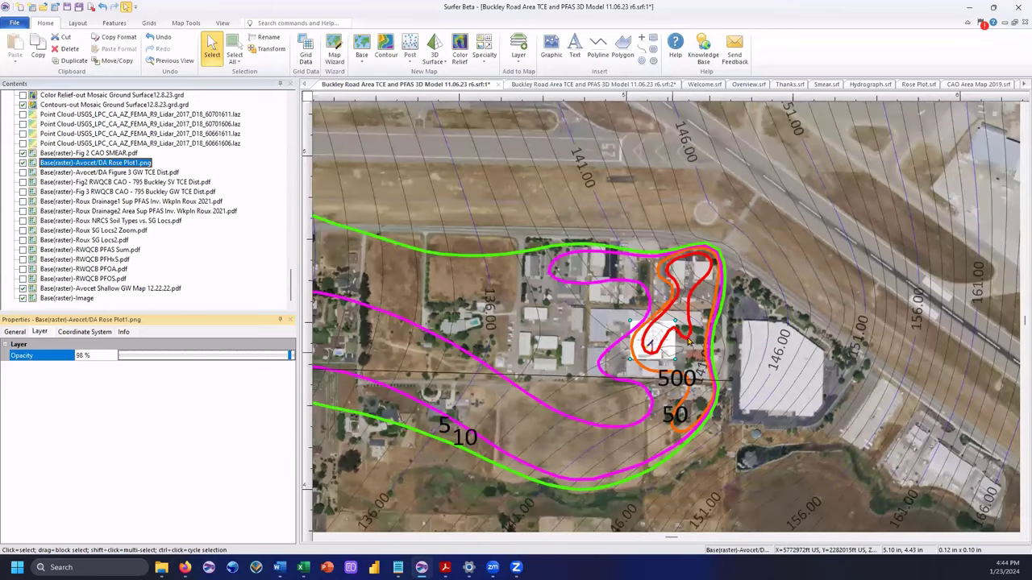
scroll(739, 323, "down", 1)
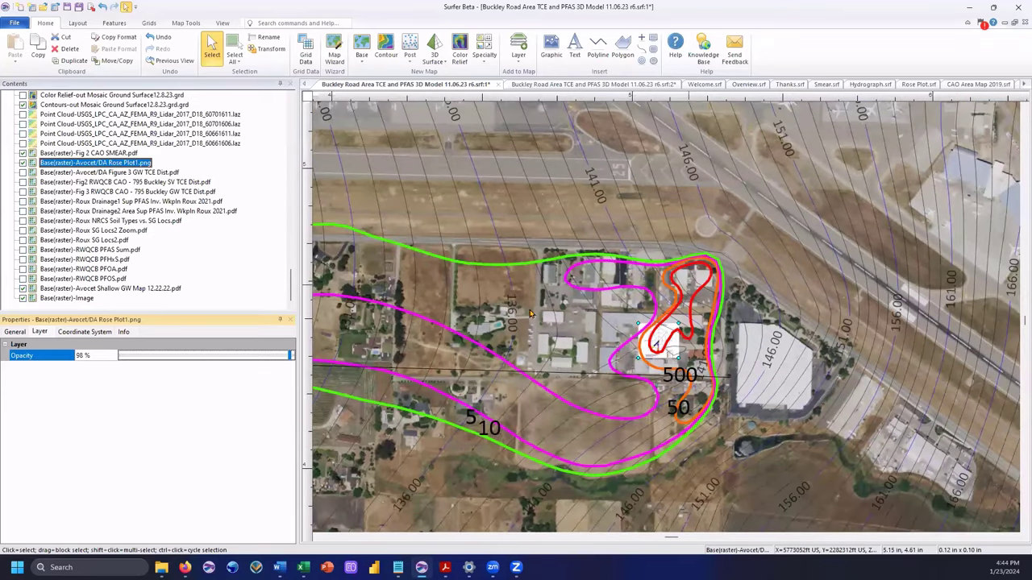
scroll(432, 290, "down", 1)
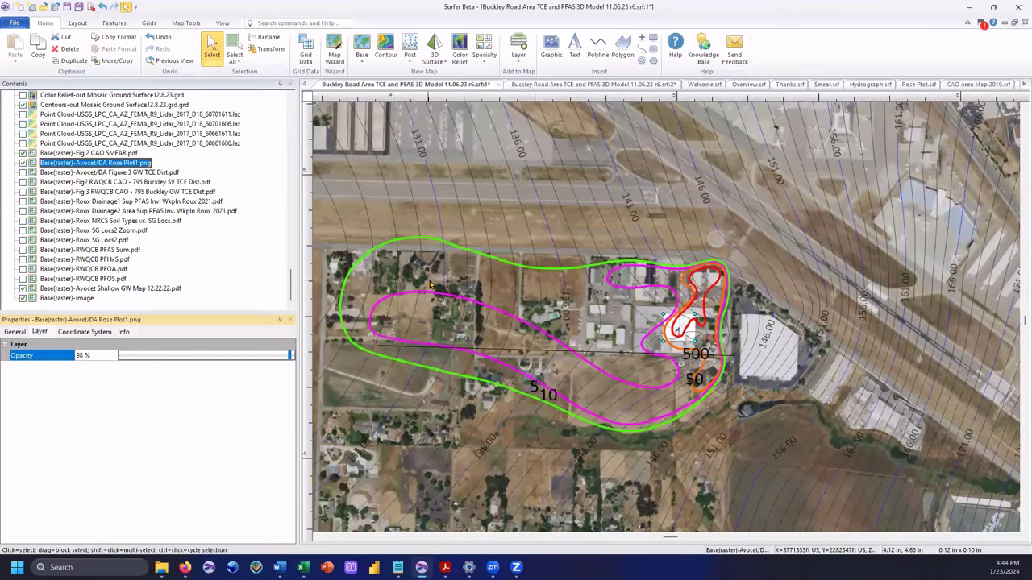
scroll(432, 285, "up", 1)
scroll(431, 285, "up", 1)
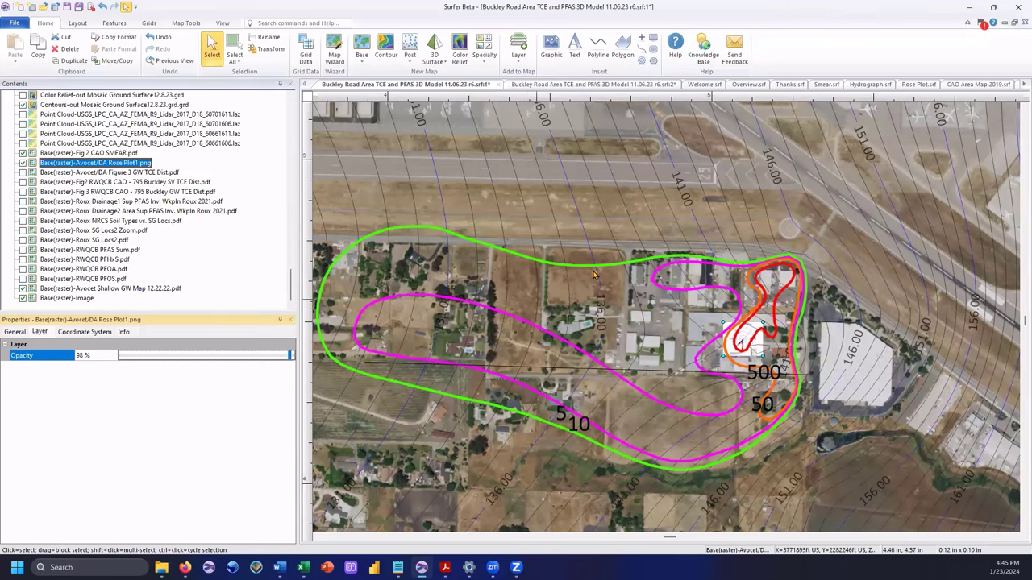
scroll(606, 272, "down", 3)
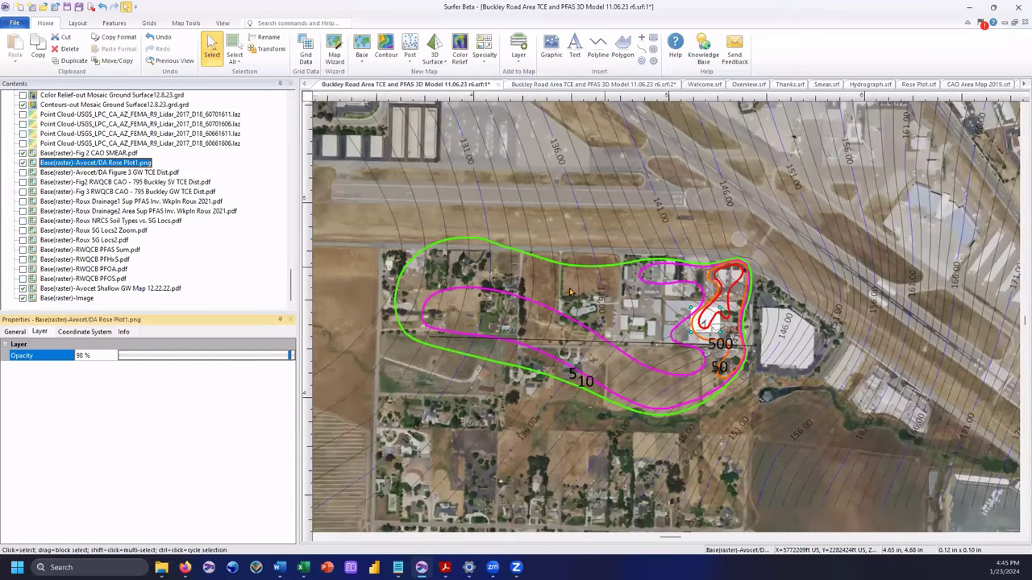
scroll(572, 292, "down", 1)
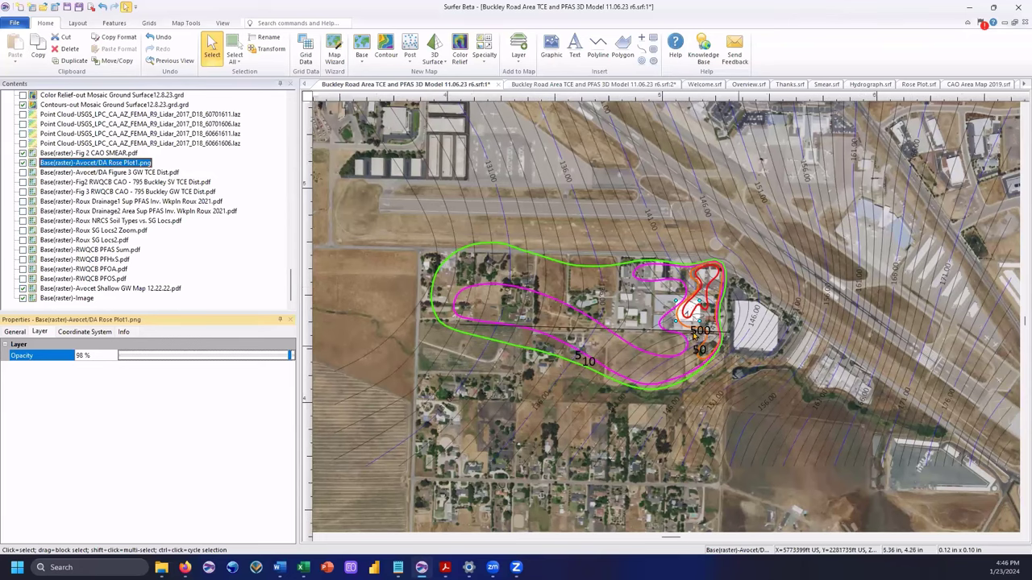
- Examine the 50 and 500 plume contours around the rose plot at the eastern end of the site
scroll(694, 336, "up", 3)
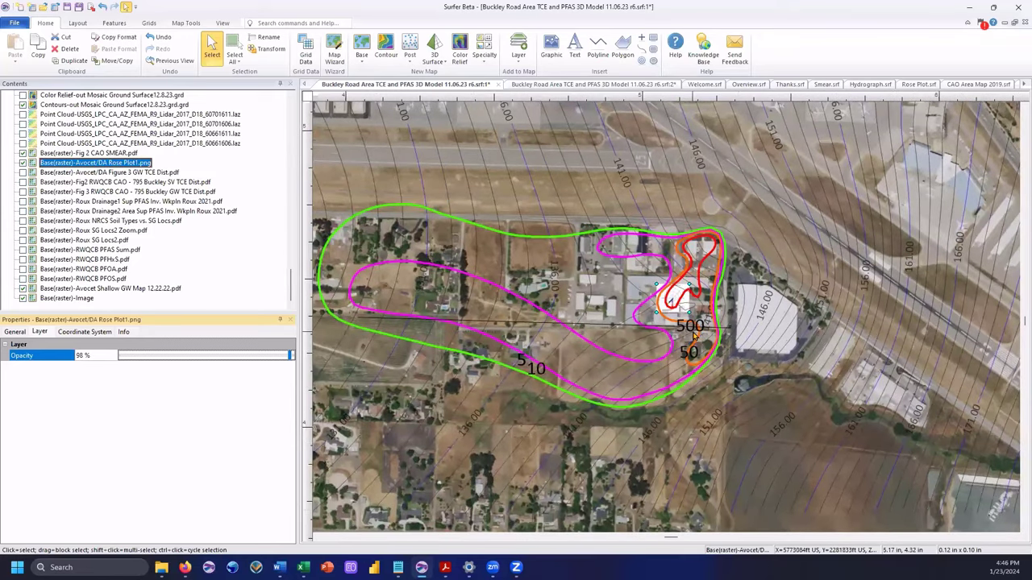
scroll(694, 337, "up", 1)
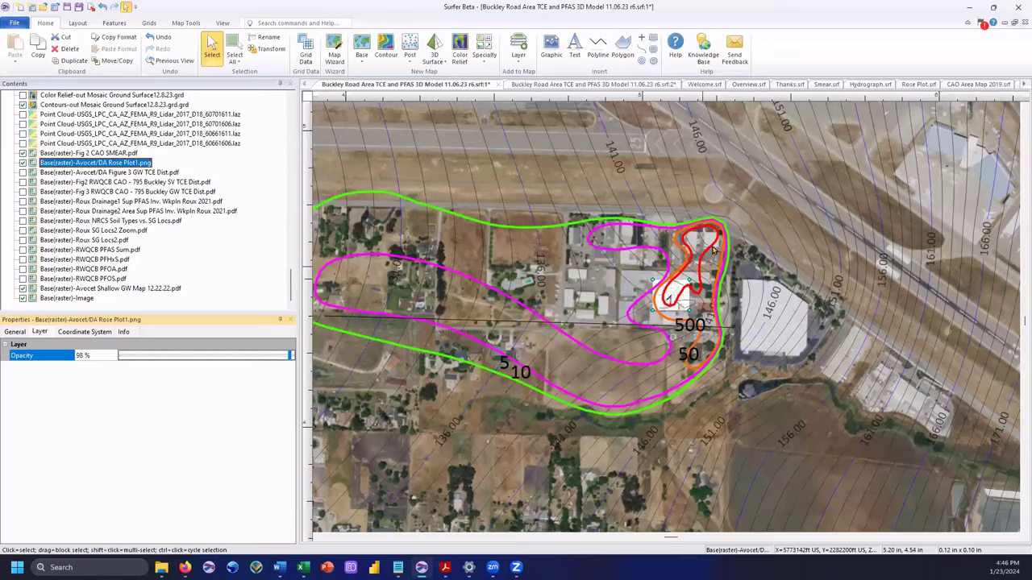
scroll(712, 251, "down", 1)
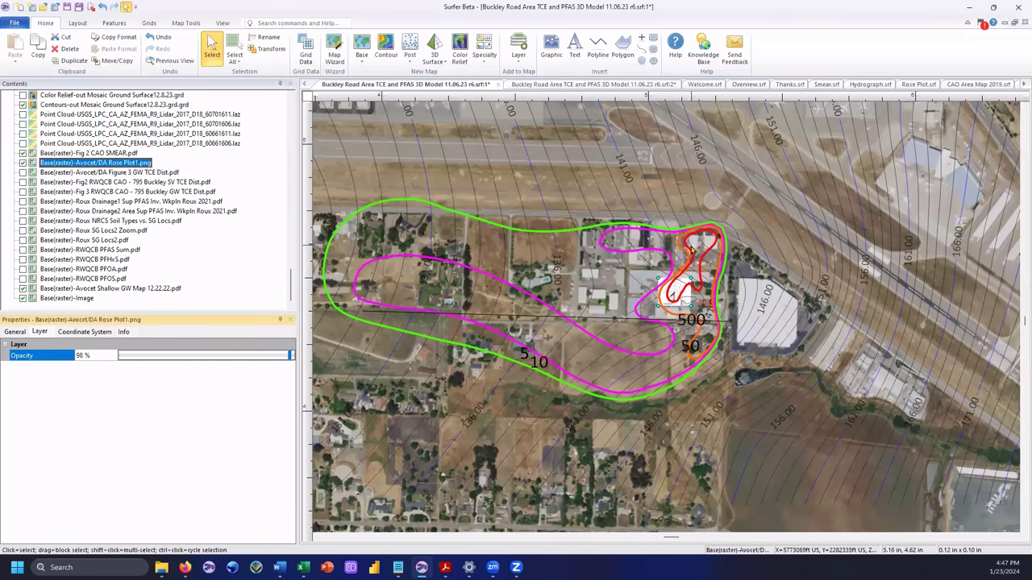
scroll(693, 253, "up", 1)
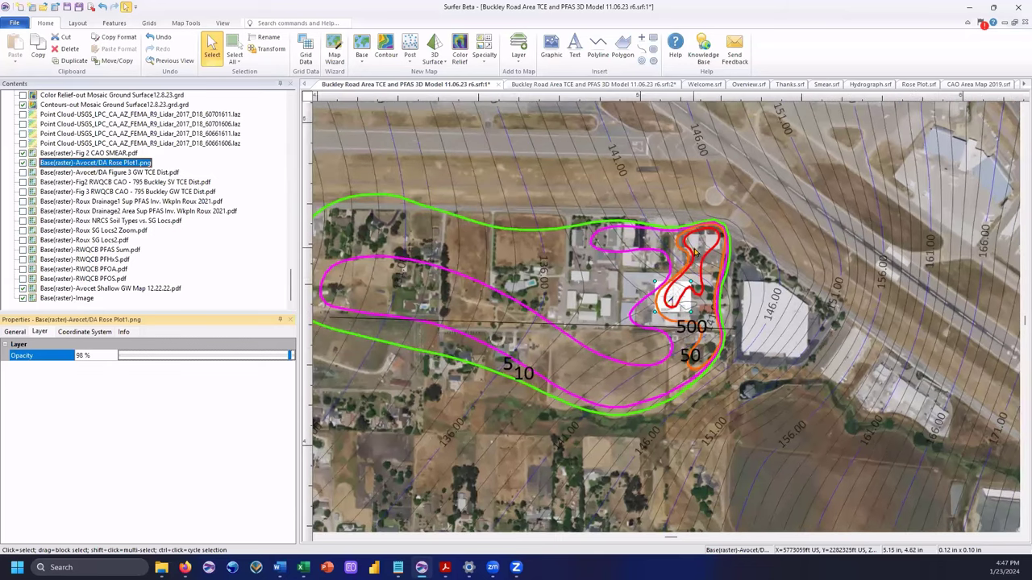
scroll(693, 252, "up", 3)
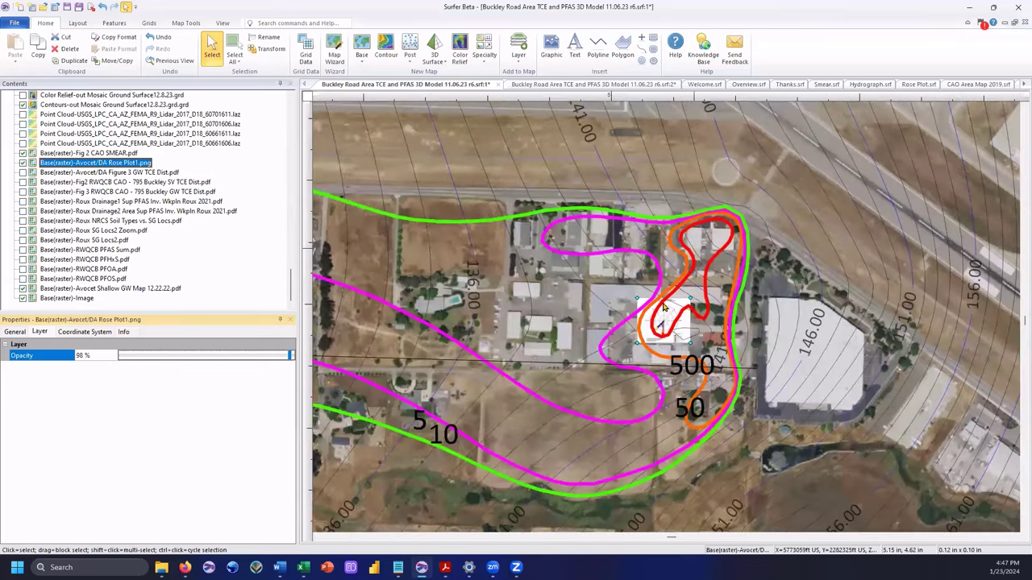
scroll(668, 300, "down", 1)
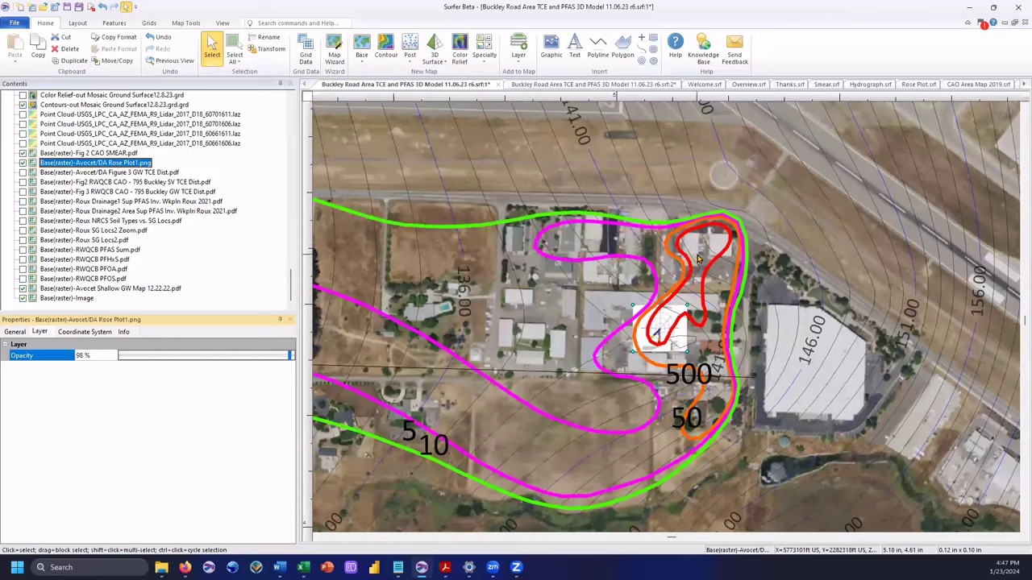
scroll(694, 270, "down", 1)
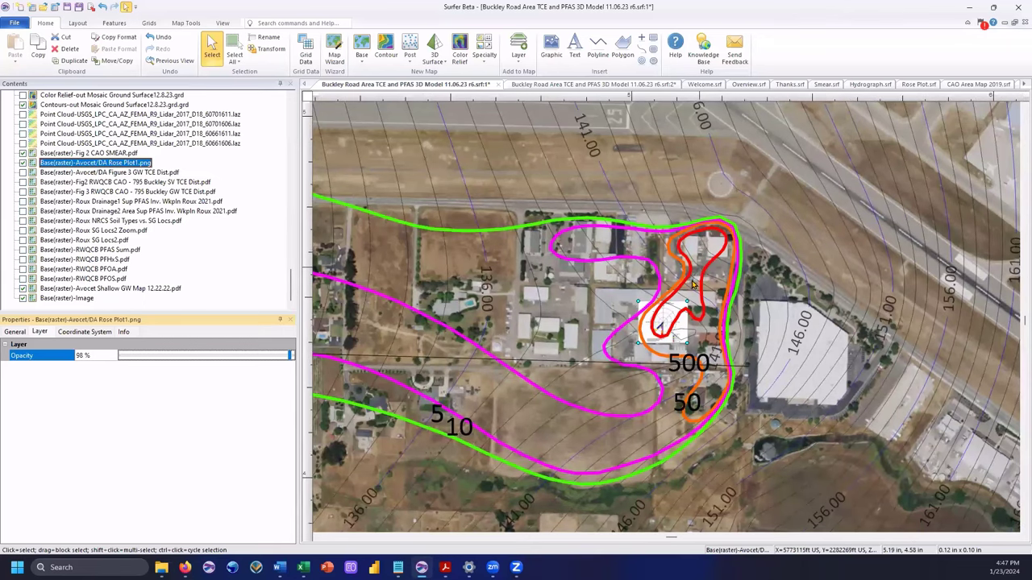
scroll(698, 278, "down", 1)
scroll(674, 287, "down", 2)
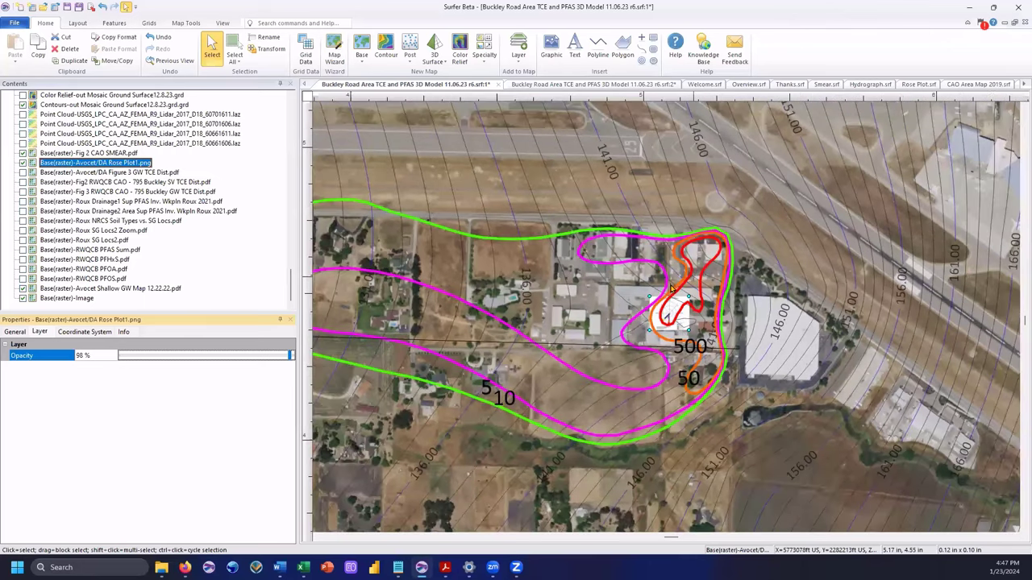
scroll(678, 285, "down", 1)
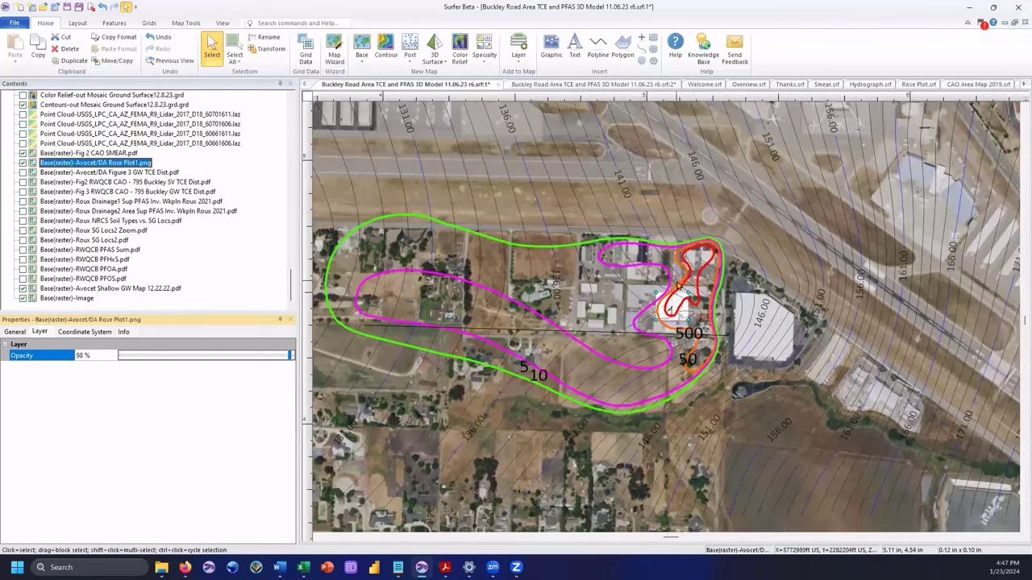
scroll(675, 299, "down", 1)
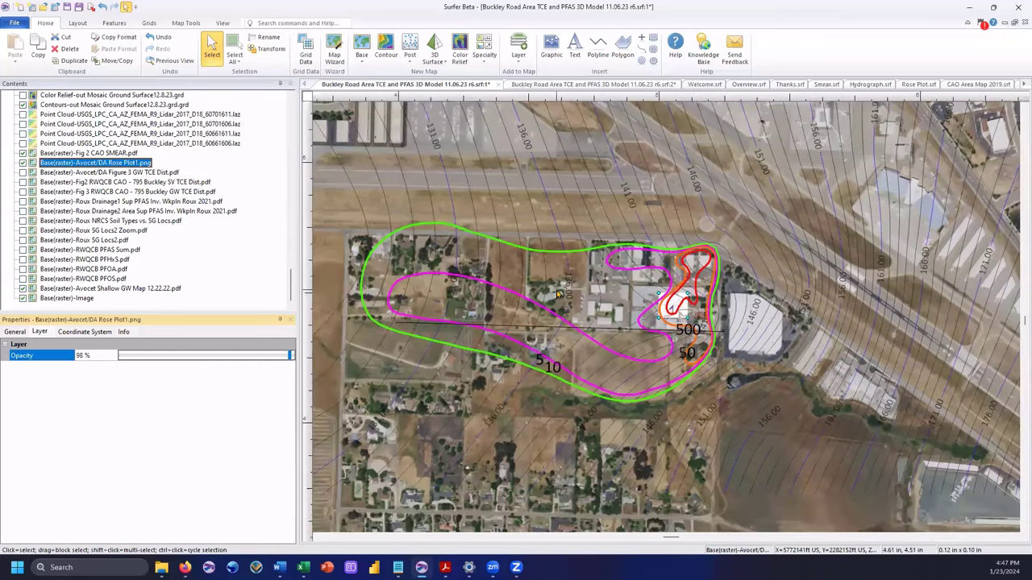
- Compare the red high-concentration plume contour with the buildings north of the rose plot
scroll(560, 289, "up", 1)
scroll(563, 263, "up", 1)
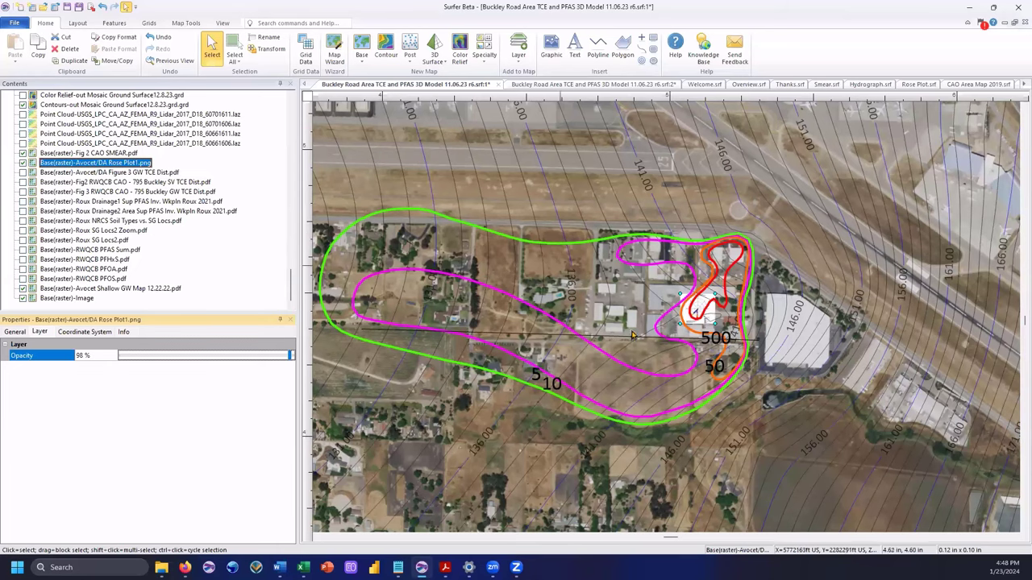
scroll(731, 311, "up", 1)
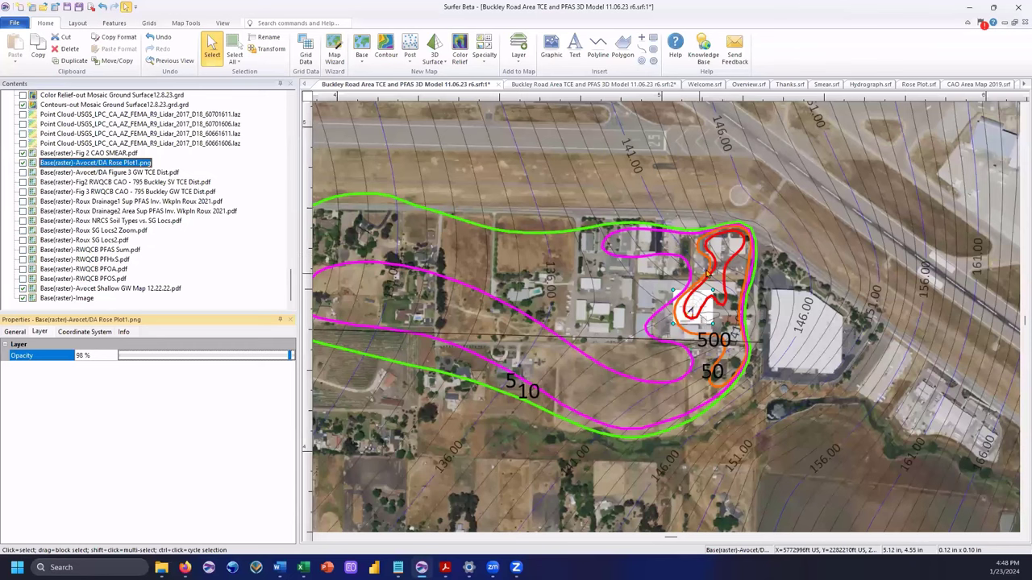
scroll(724, 260, "up", 1)
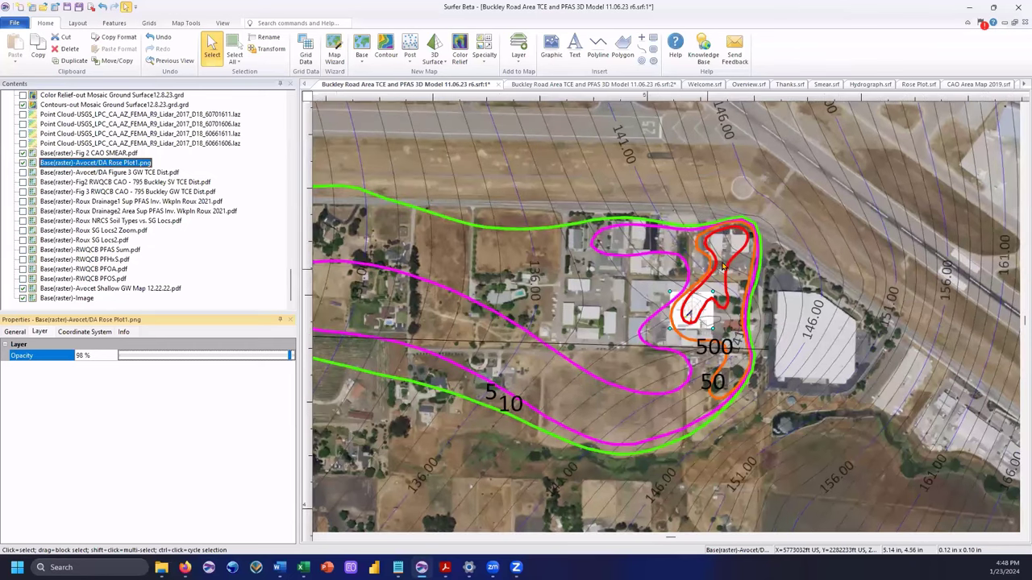
scroll(722, 267, "up", 1)
scroll(708, 283, "up", 1)
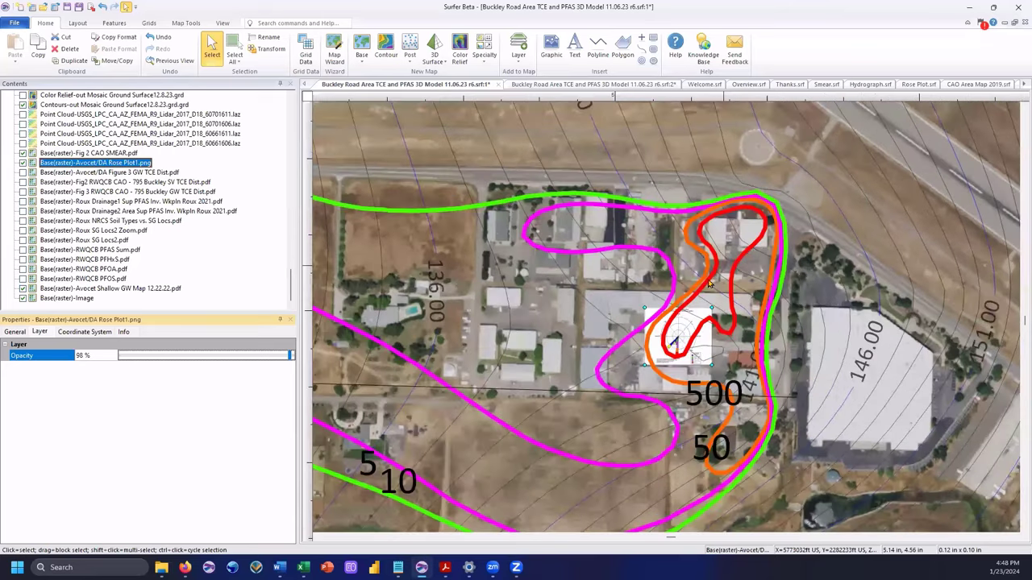
scroll(708, 290, "up", 1)
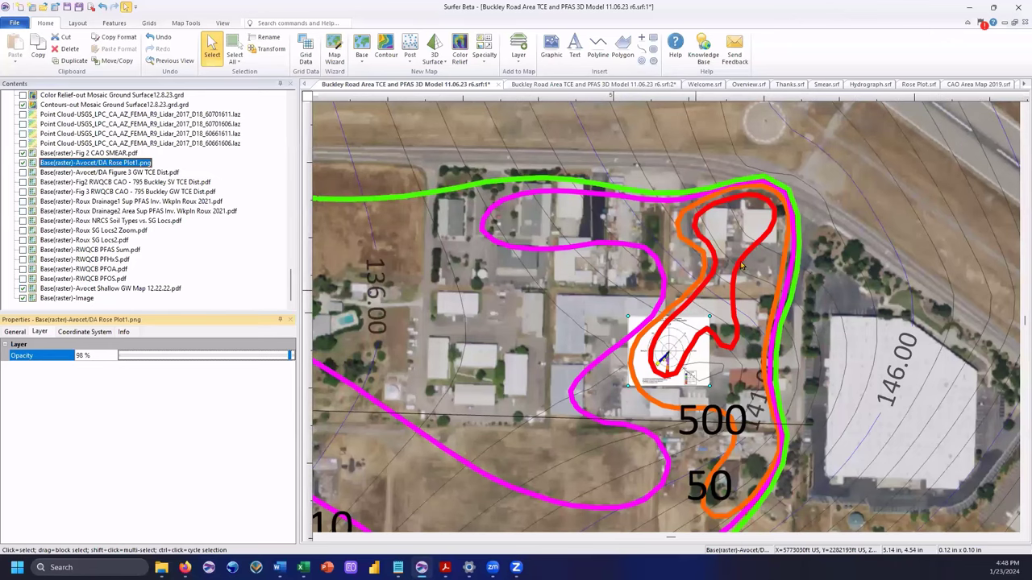
scroll(741, 266, "down", 1)
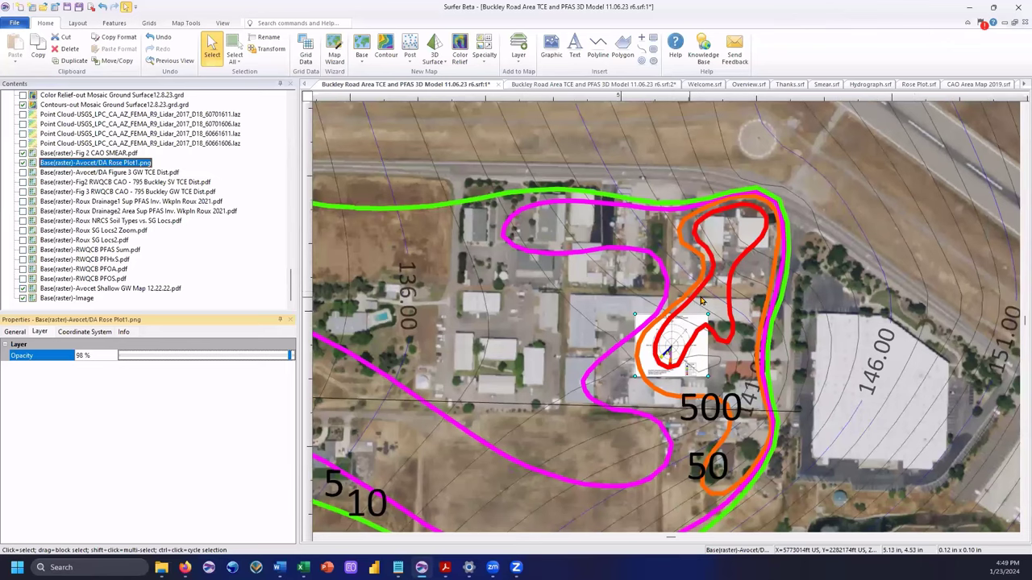
- Examine the whole plume outline in relation to the airport runways and the surrounding residential area
scroll(701, 301, "down", 3)
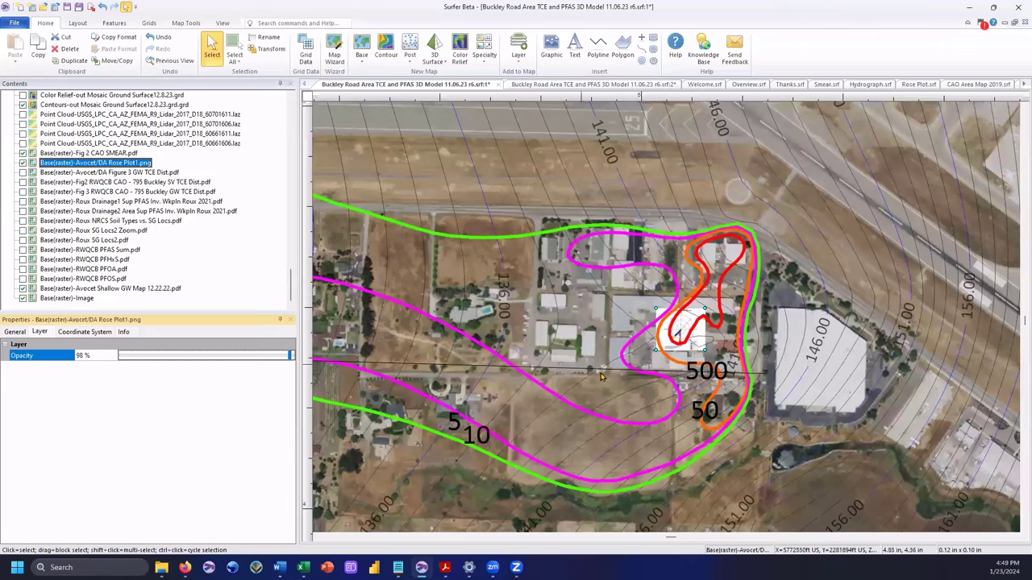
scroll(700, 386, "down", 1)
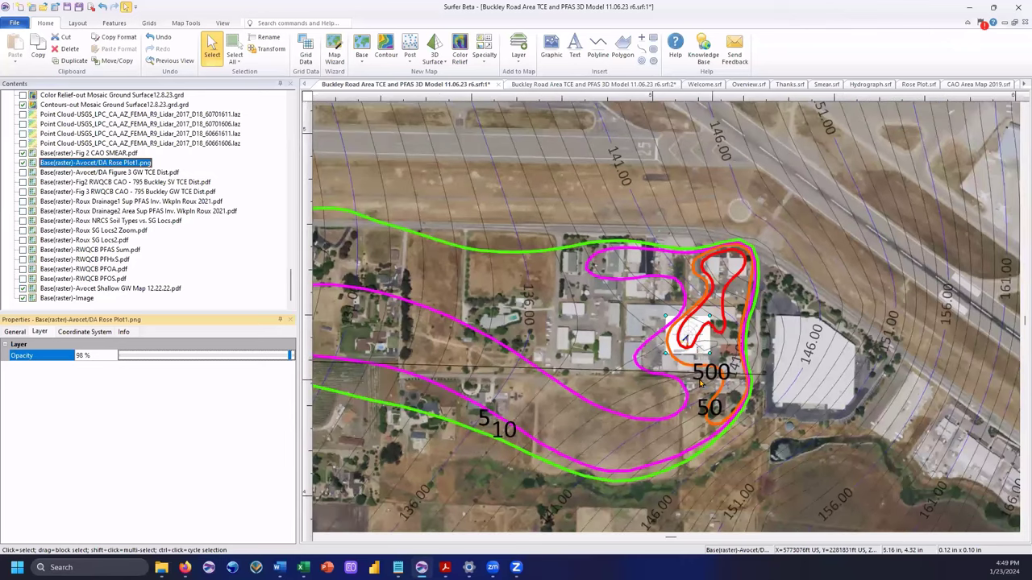
scroll(520, 343, "down", 2)
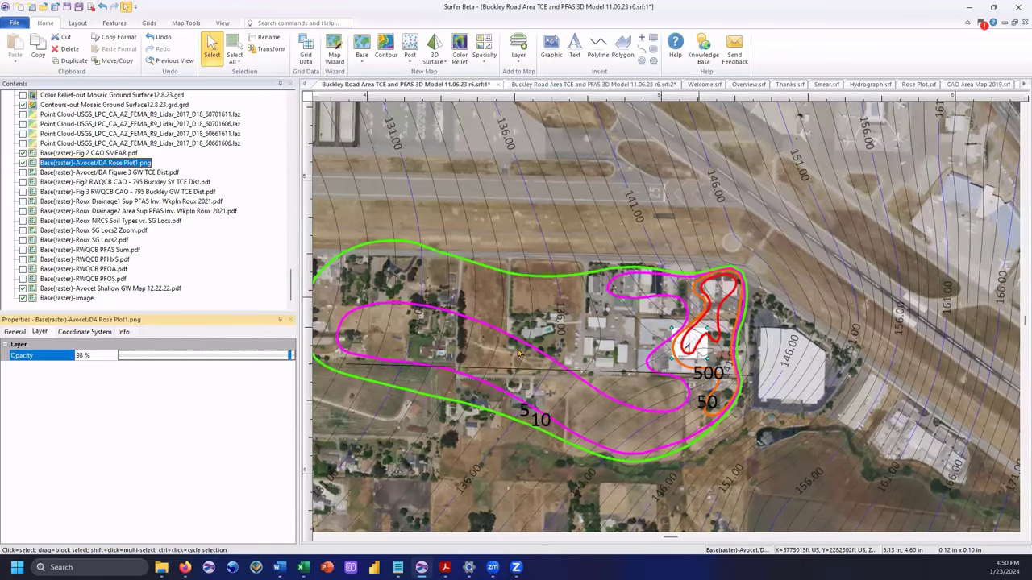
scroll(478, 368, "down", 1)
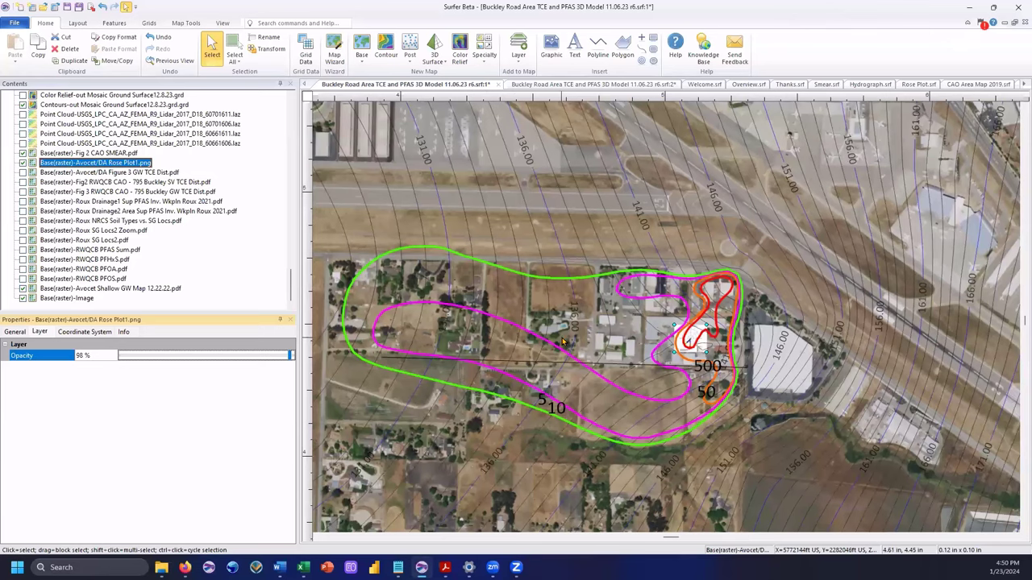
scroll(562, 343, "up", 1)
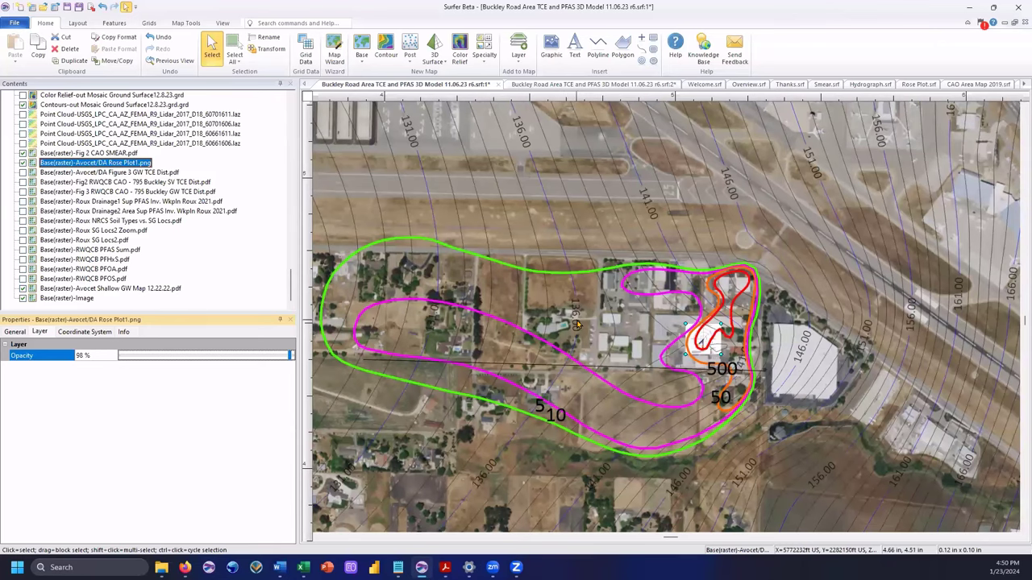
scroll(578, 321, "down", 1)
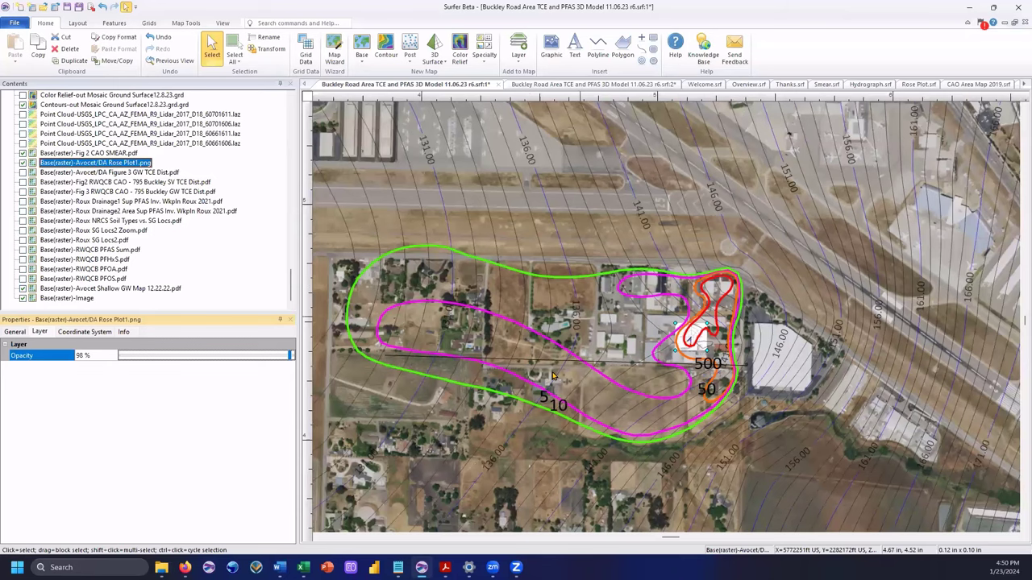
scroll(556, 373, "down", 1)
scroll(546, 366, "down", 1)
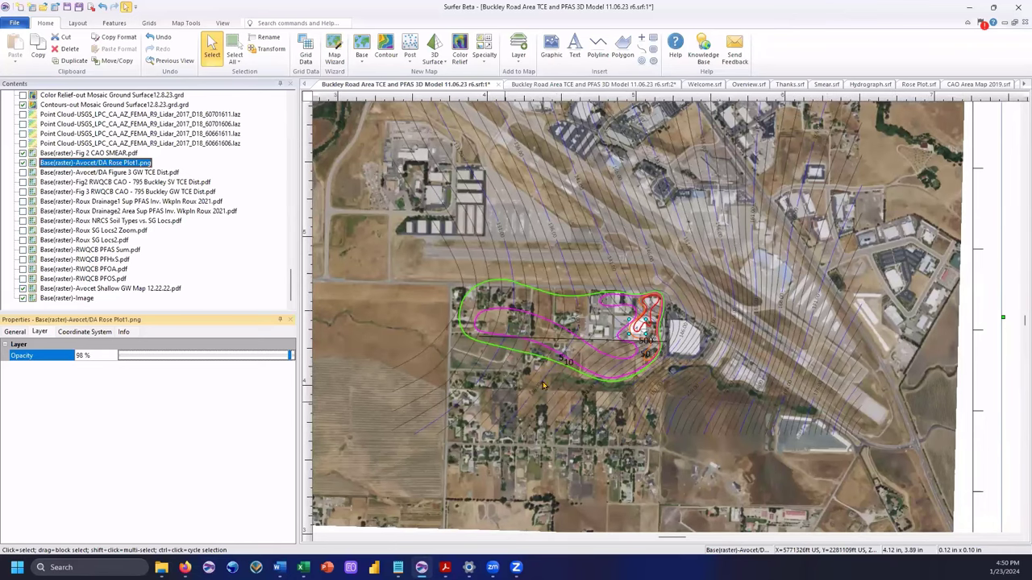
- Set the opacity of the two checked PFAS Pie Chart Data 11.01.23 Reg GW Ana Conc layers to 98% for the upper and 97% for the lower
scroll(553, 334, "up", 2)
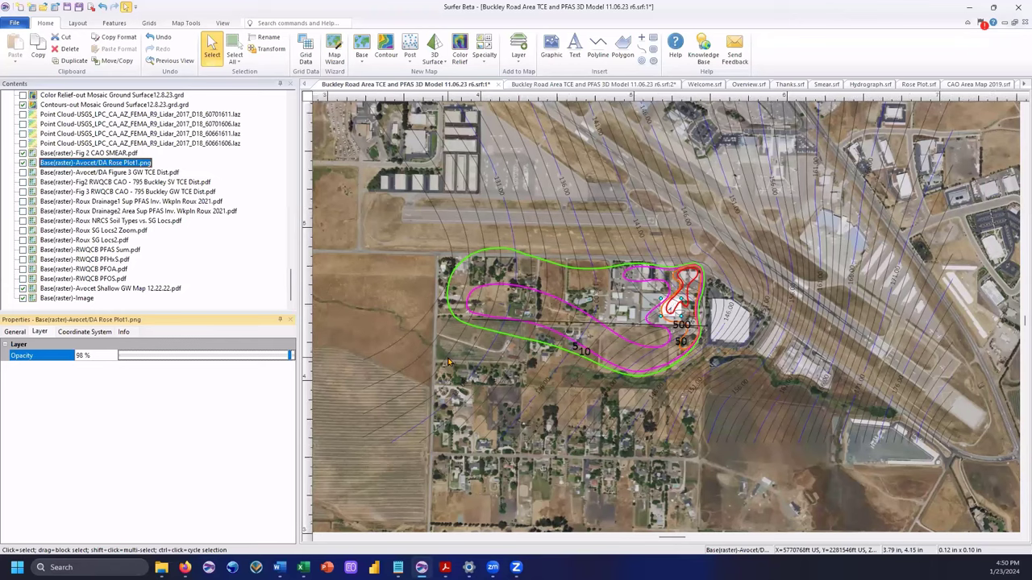
scroll(448, 362, "down", 1)
scroll(449, 362, "down", 1)
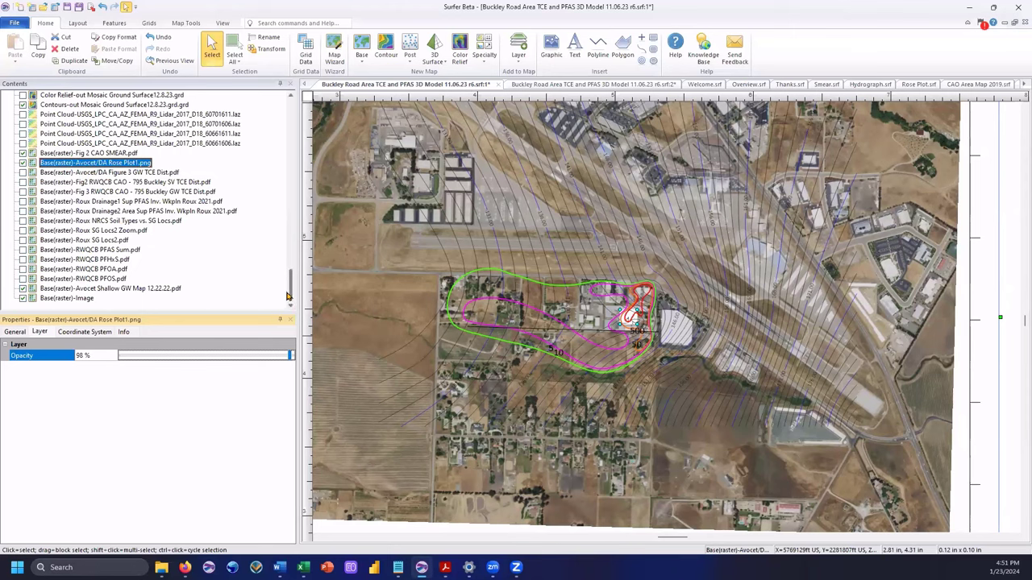
mouse_move(292, 298)
left_mouse_down()
mouse_move(292, 145)
mouse_move(296, 161)
left_mouse_up()
left_click(198, 221)
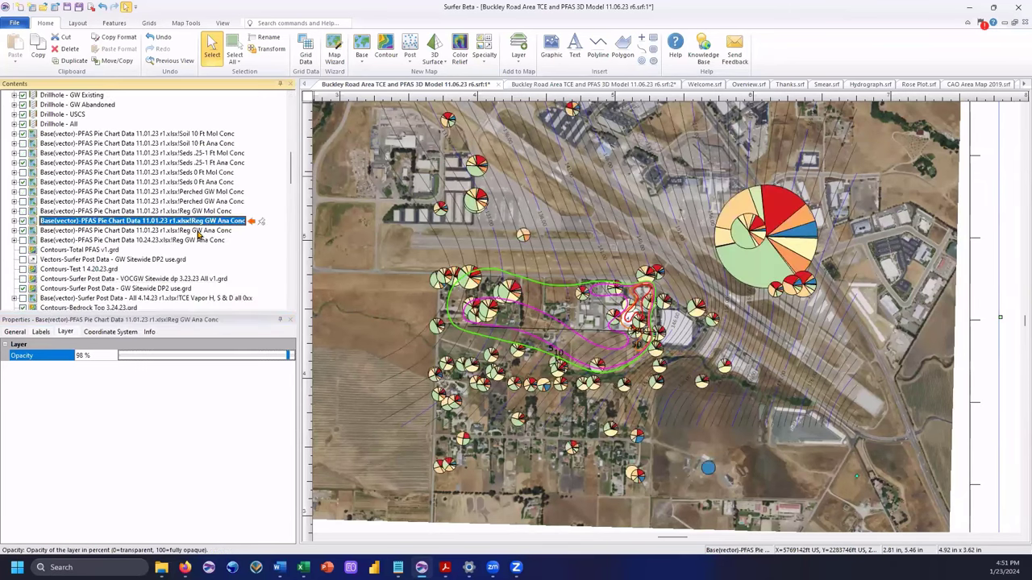
left_click(184, 232)
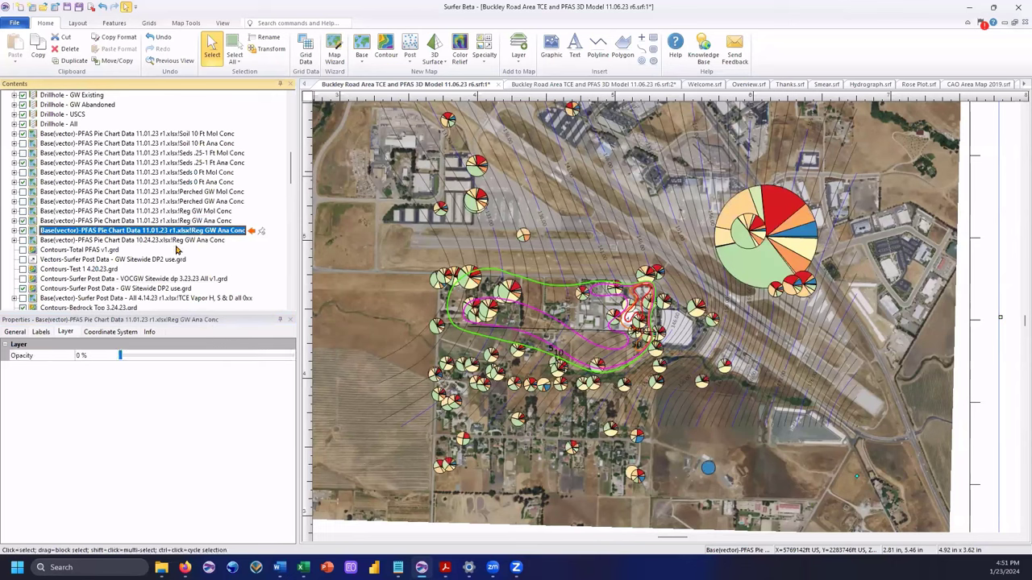
left_click(288, 356)
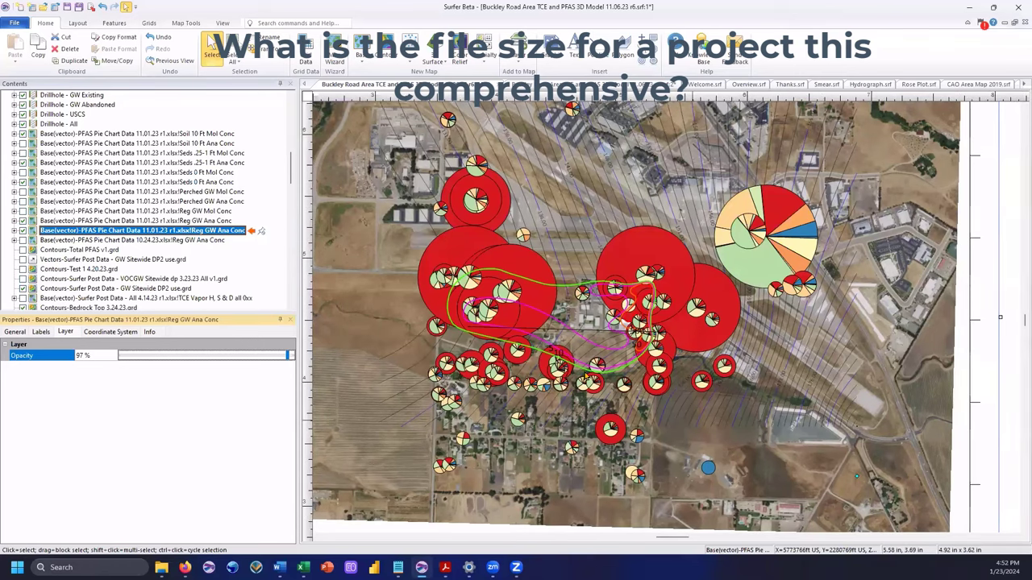
- Raise the opacity of the upper checked Reg GW Ana Conc pie chart layer to 99%
scroll(590, 375, "down", 1)
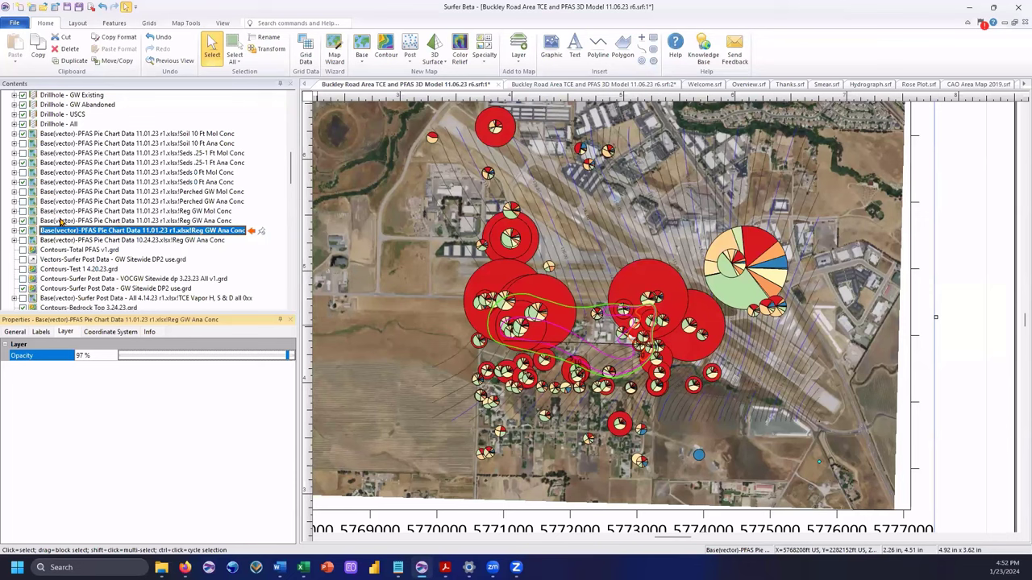
left_click_drag(62, 231, 61, 221)
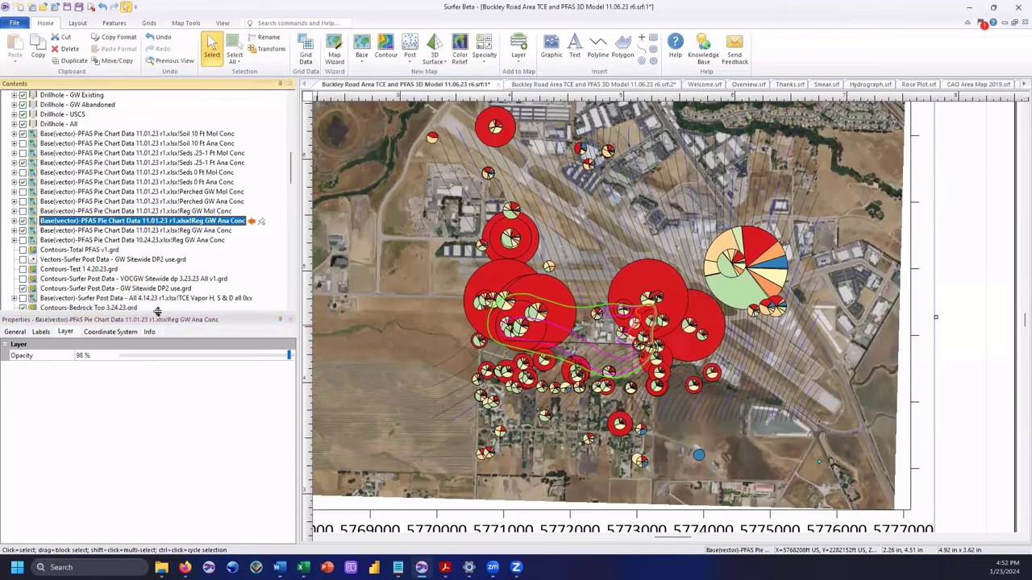
left_click(289, 357)
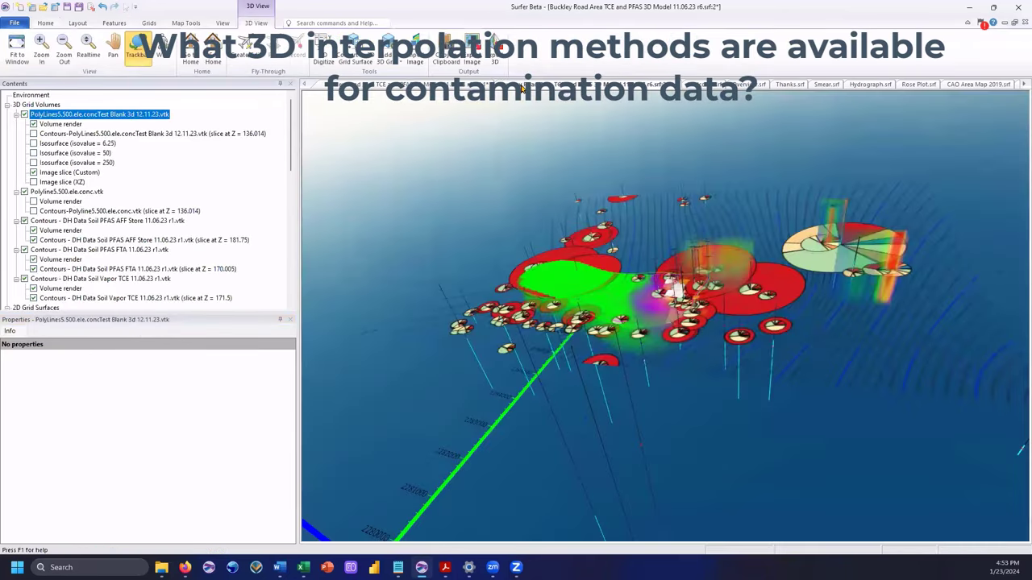
- Return to the 2D map from the 3D view and look through its 3D contour and drillhole layers
left_click(464, 86)
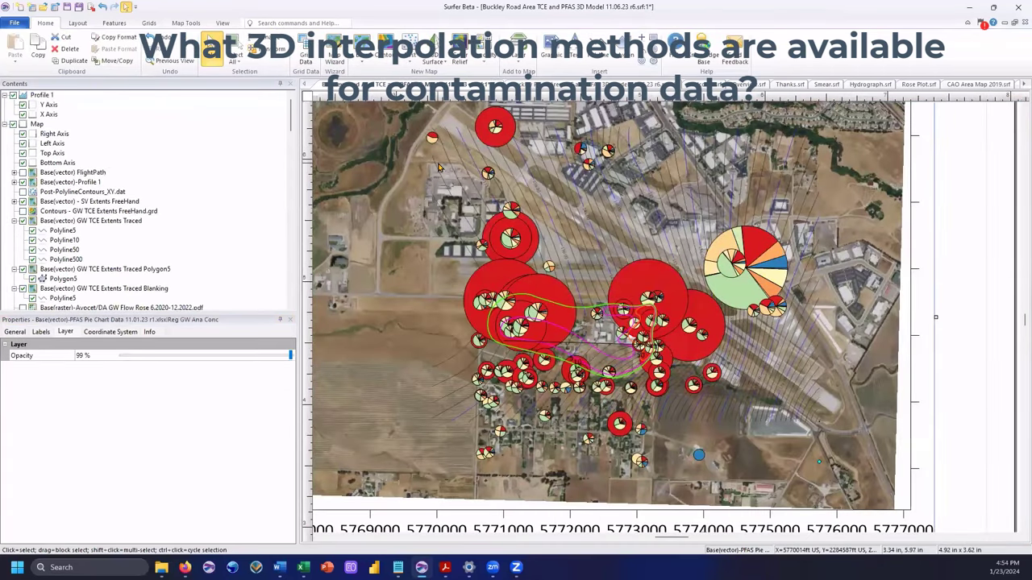
scroll(445, 182, "up", 1)
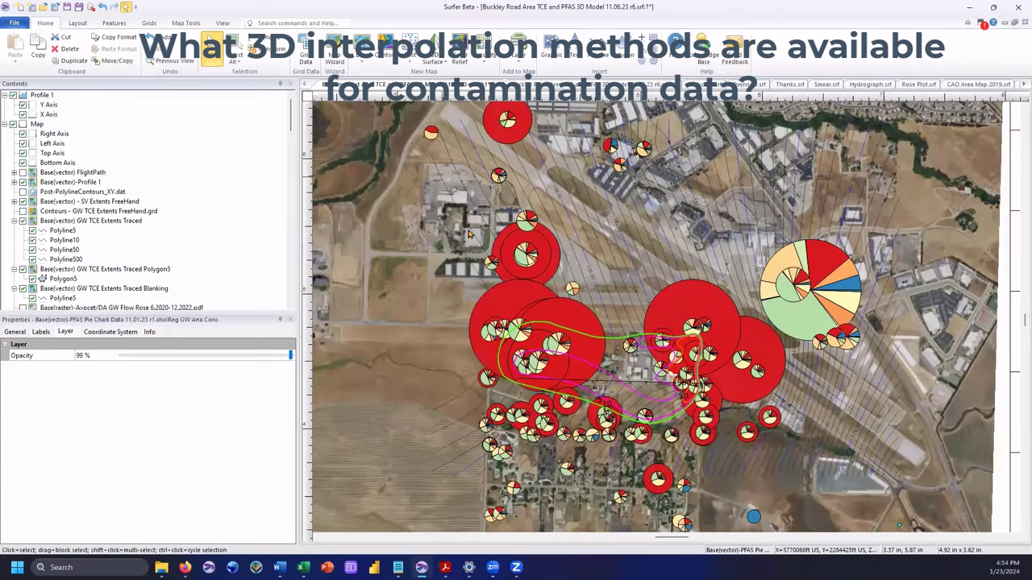
scroll(468, 232, "up", 1)
scroll(476, 231, "down", 1)
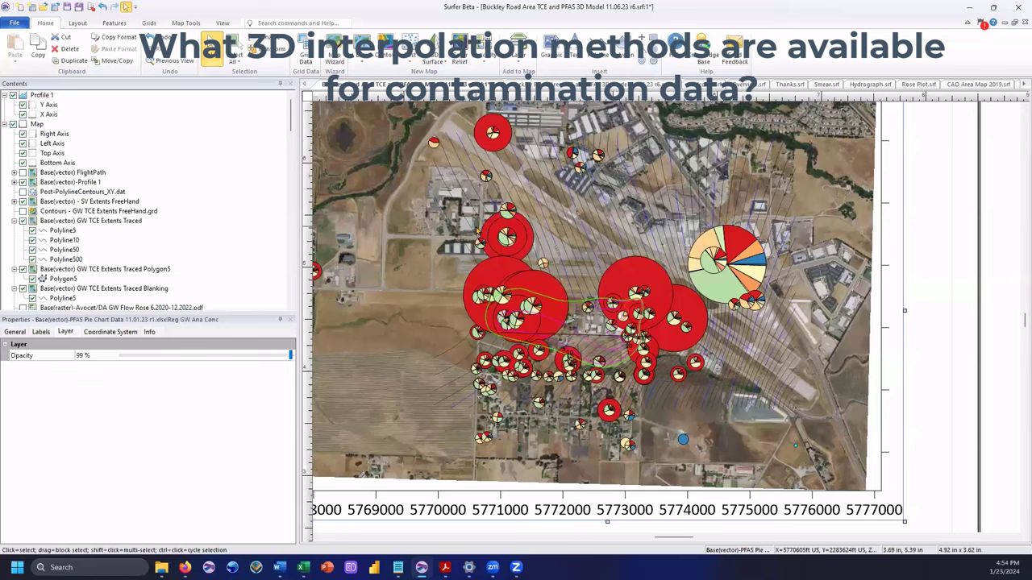
scroll(198, 223, "down", 7)
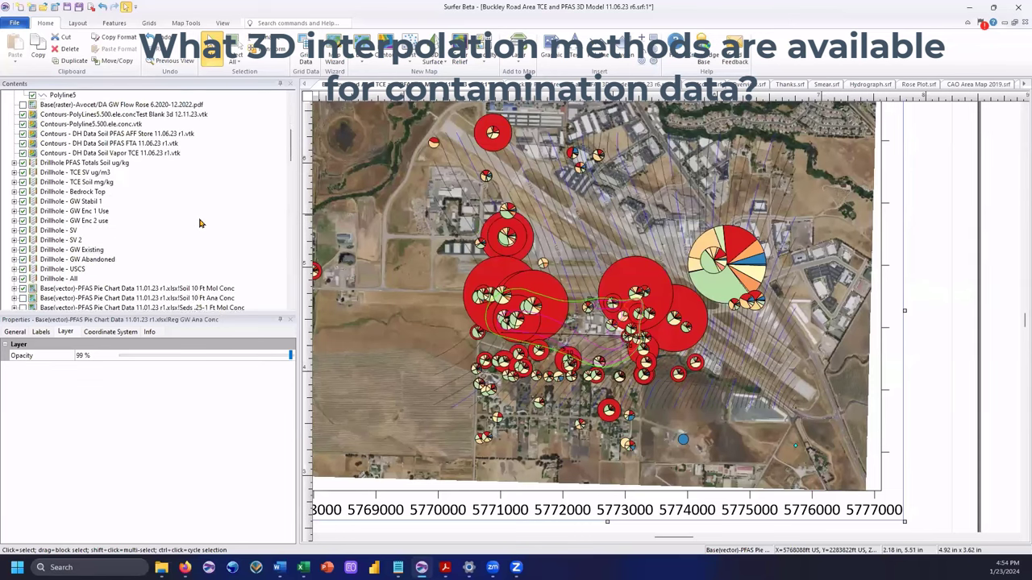